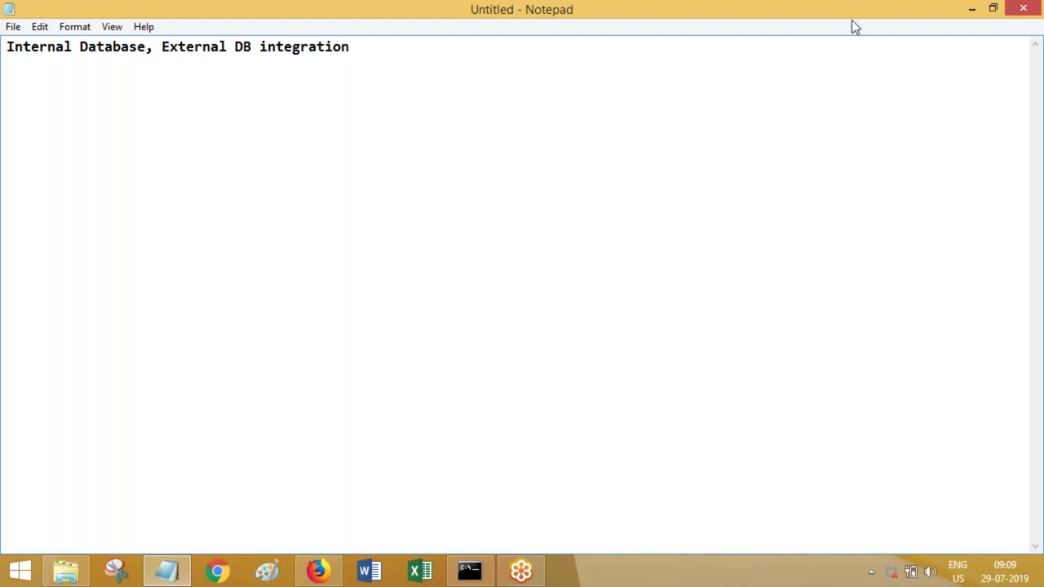
- Minimize the Notepad notes so Pega Dev Studio's Home page shows
click(971, 9)
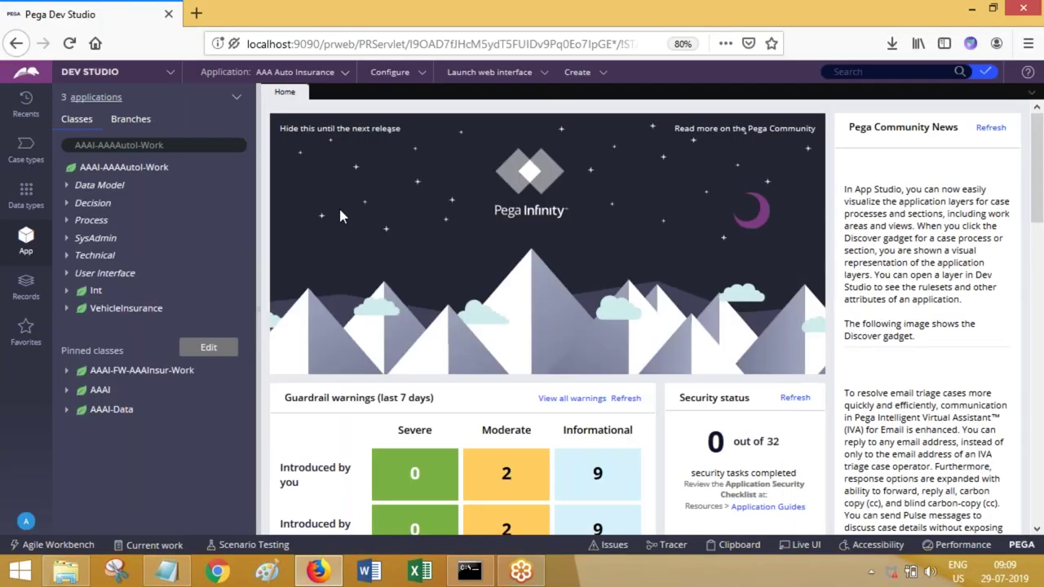
- Filter the class tree and open the application's Data types list, then show the desktop
click(195, 146)
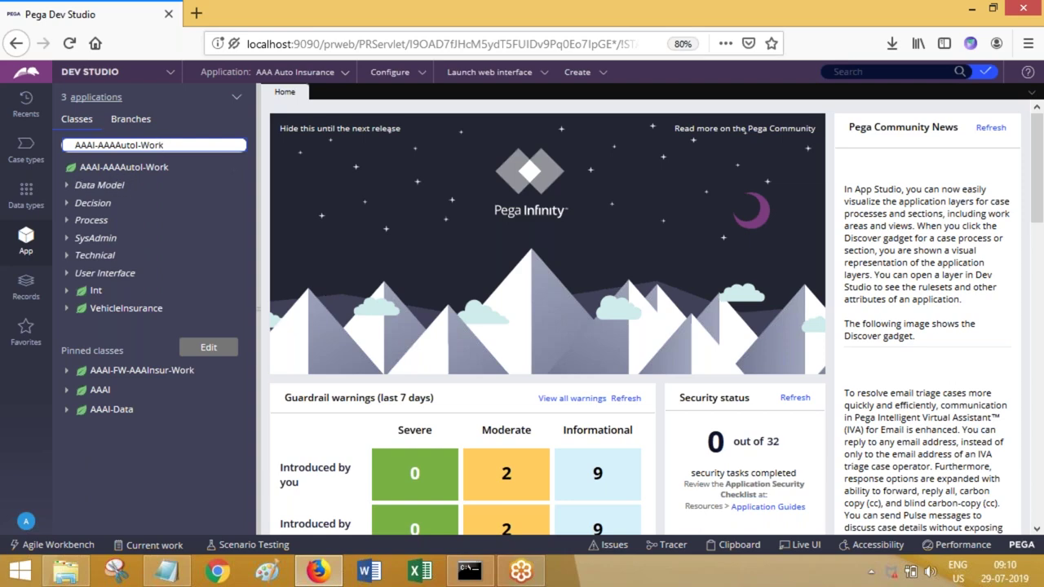
click(25, 200)
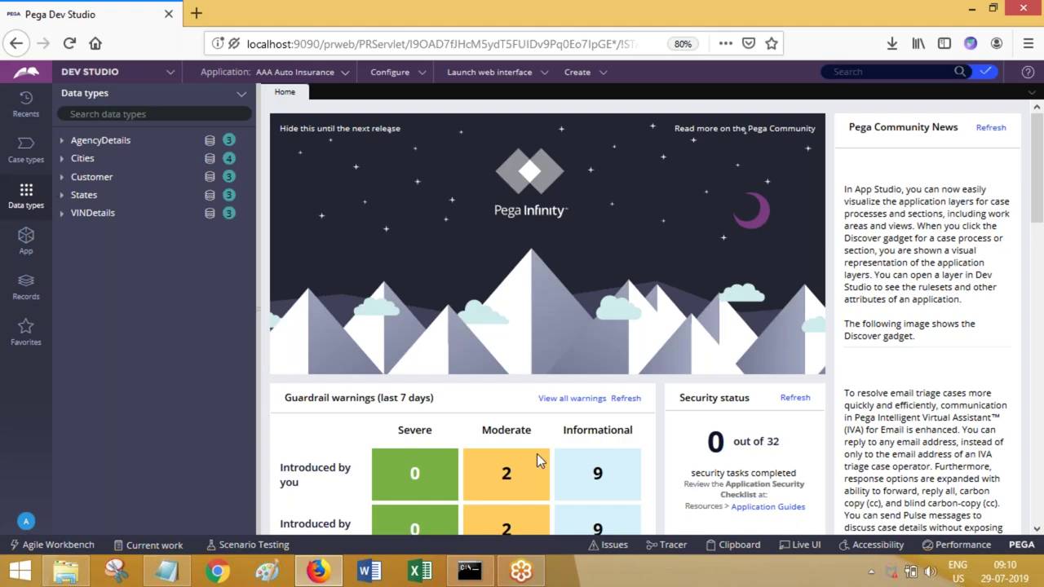
key(super+d)
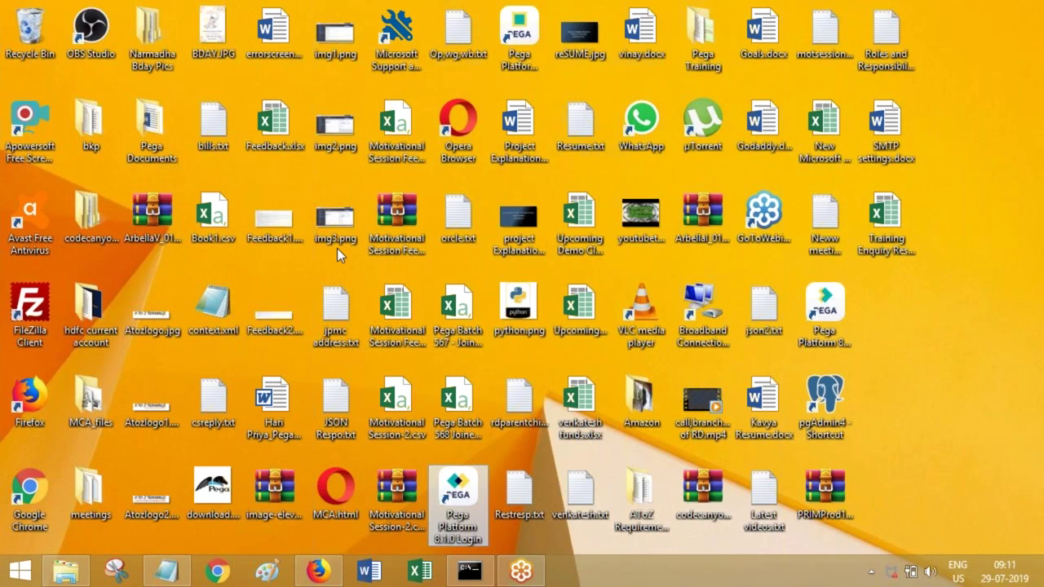
- Launch pgAdmin 4 from its desktop shortcut and bring its loading window forward
click(849, 414)
double_click(848, 414)
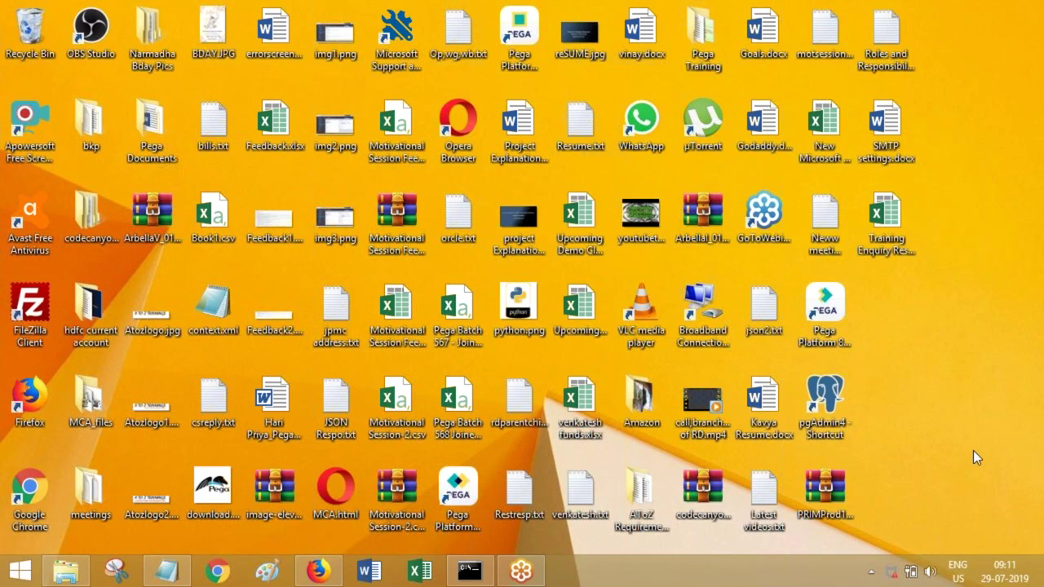
double_click(820, 398)
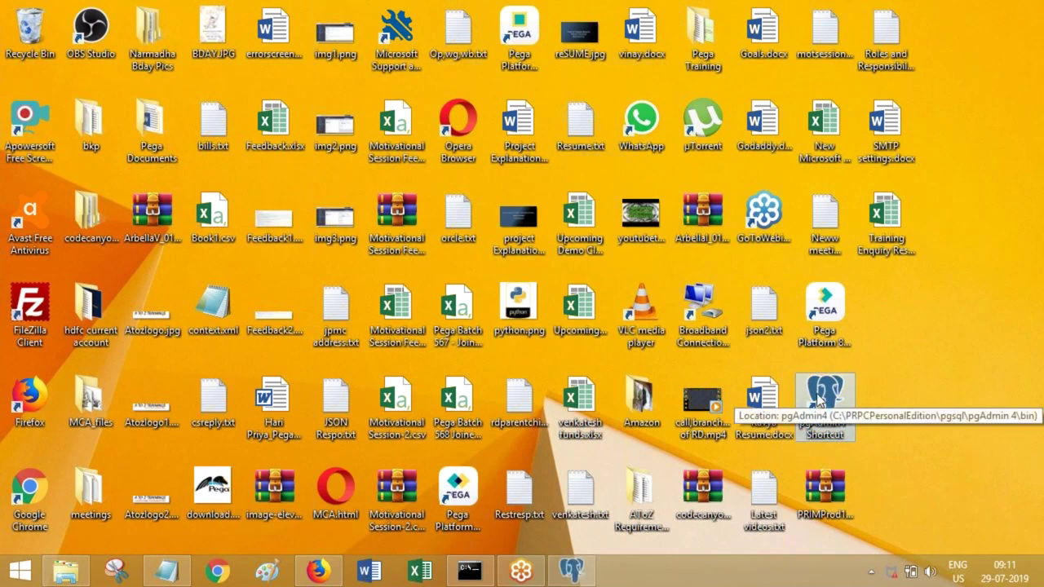
click(584, 574)
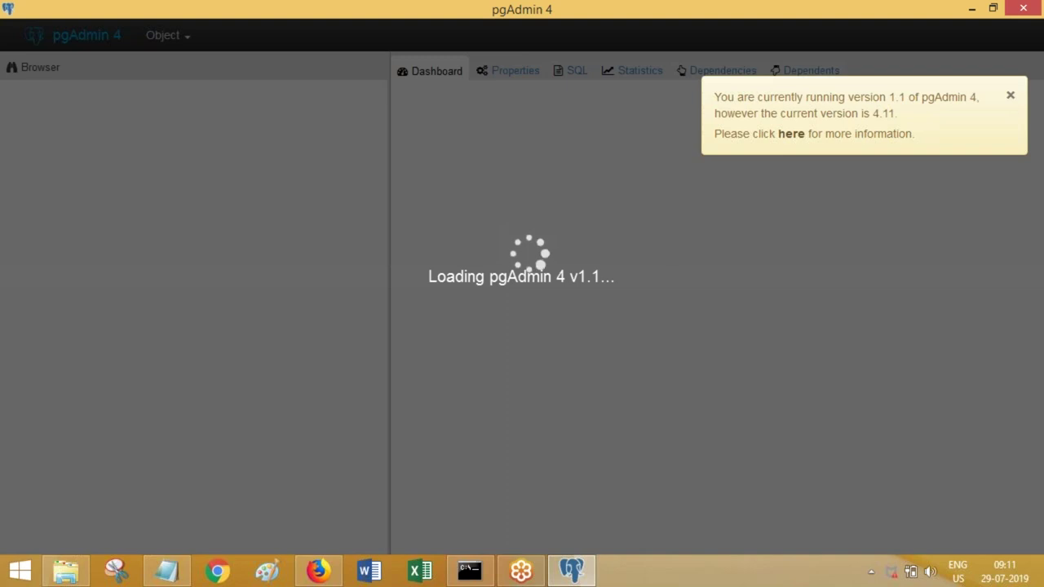
- Dismiss the version notice, connect to pega81 and expand its six databases
click(1010, 99)
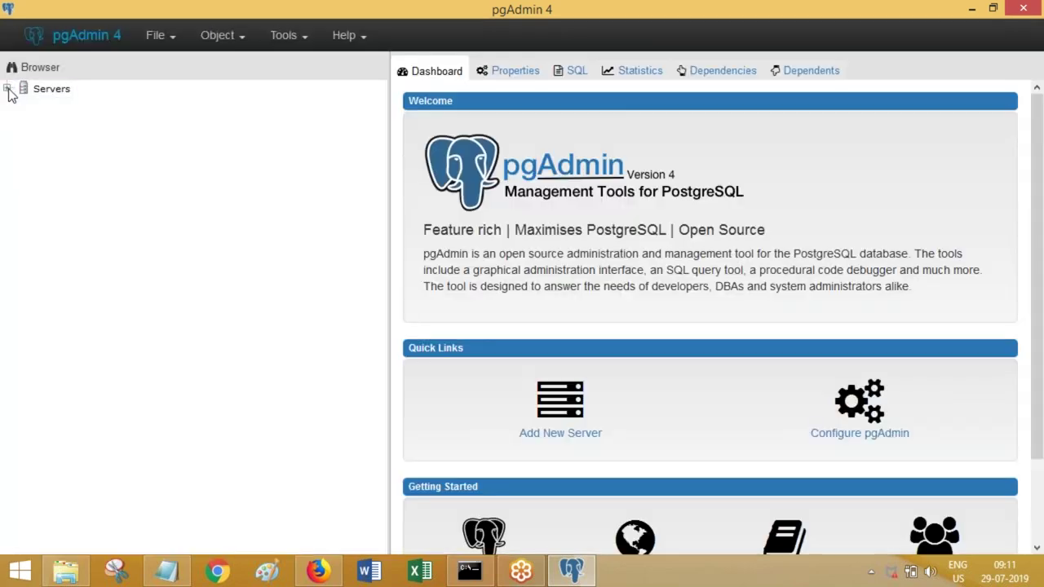
click(7, 88)
click(23, 124)
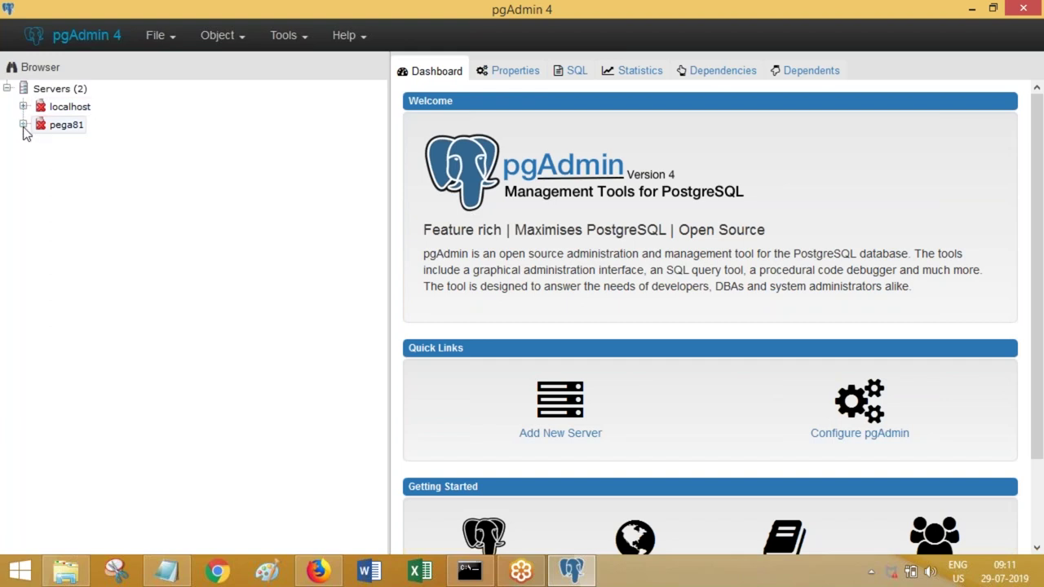
click(40, 142)
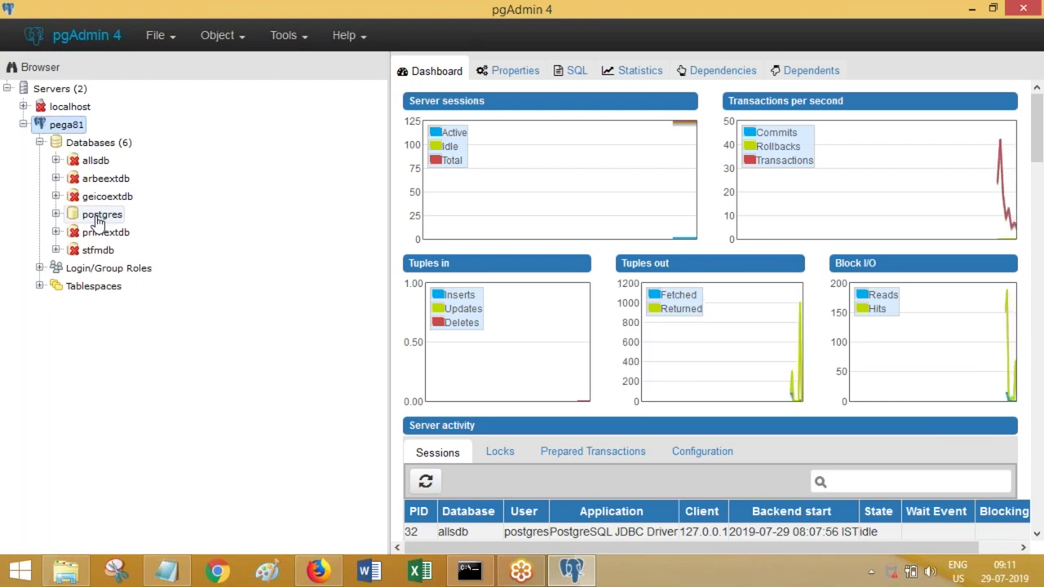
- Expand postgres > Schemas > rules and inspect its 106 tables, then collapse them
double_click(95, 217)
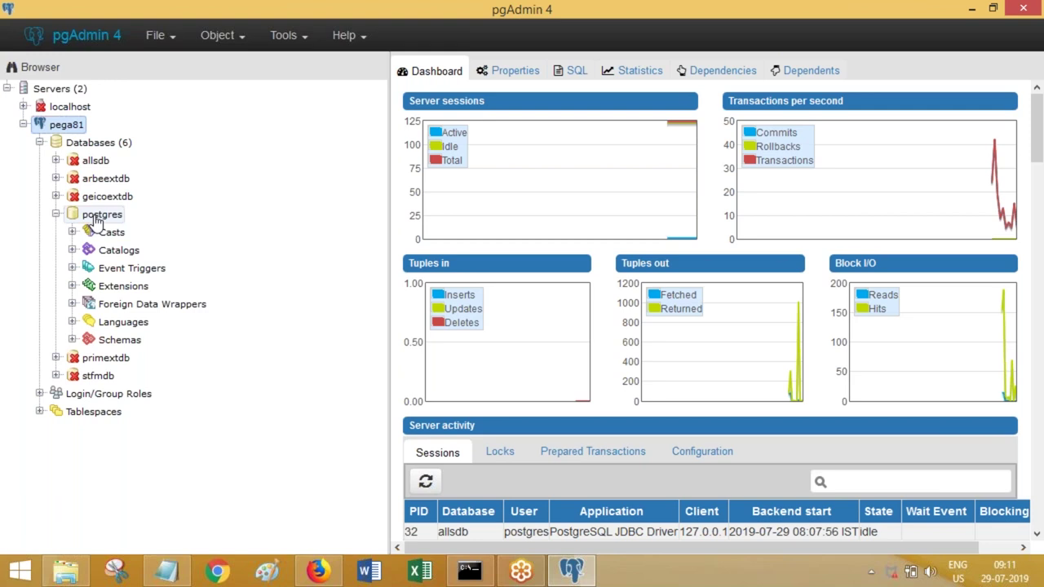
click(72, 339)
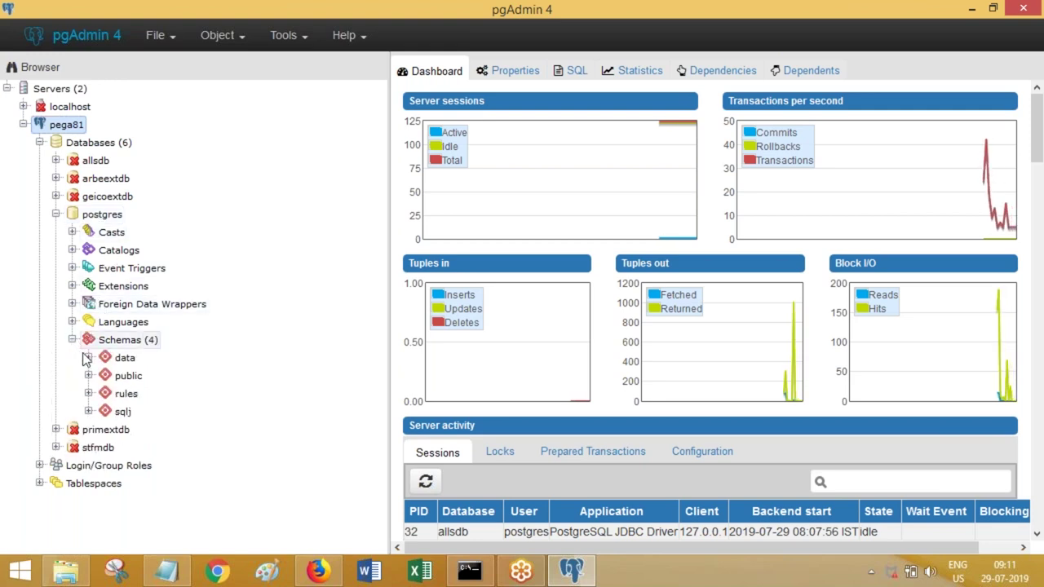
click(88, 394)
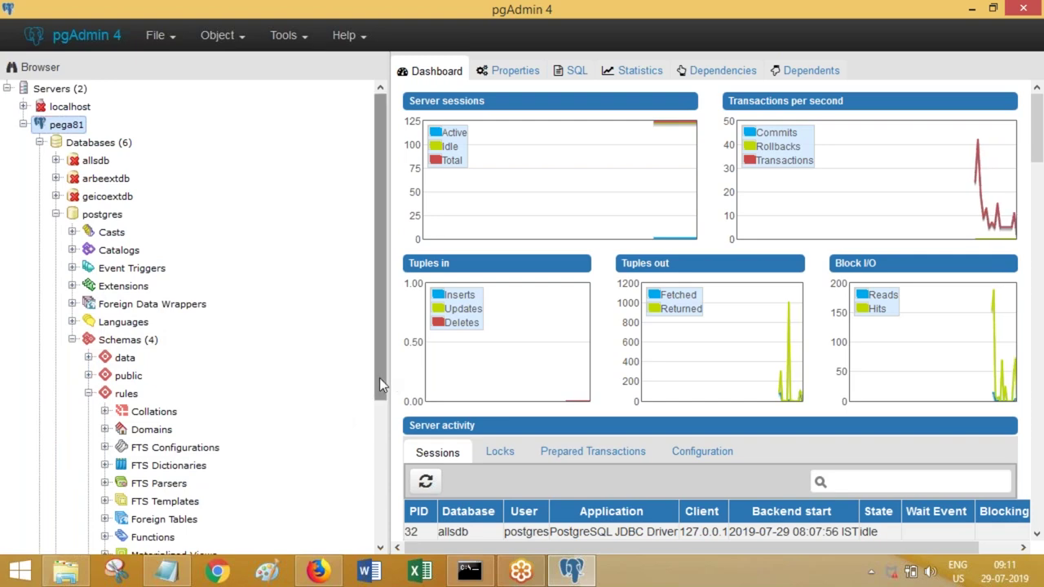
drag(379, 378, 377, 443)
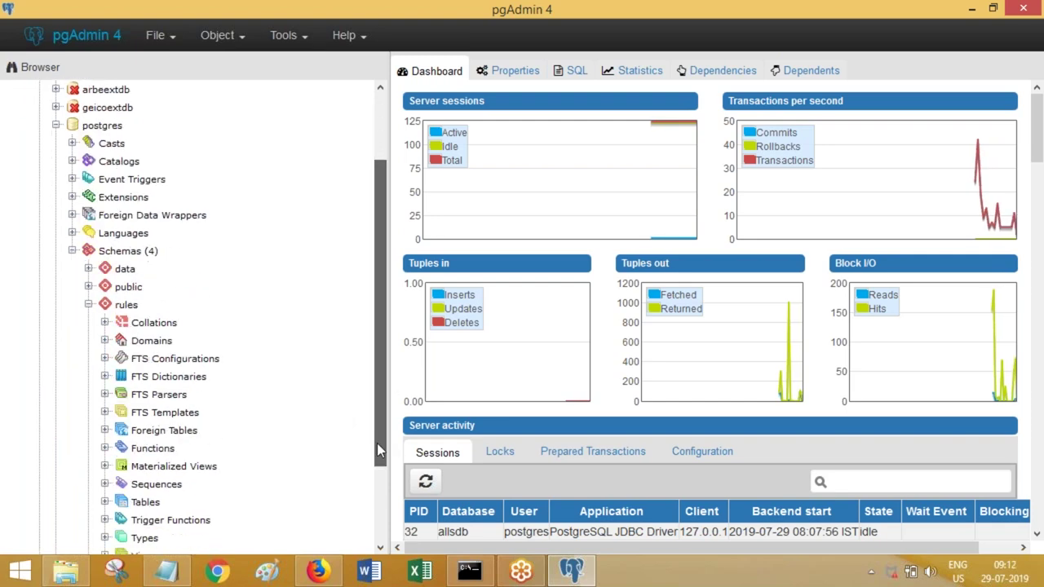
click(105, 502)
scroll(375, 468, down, 5)
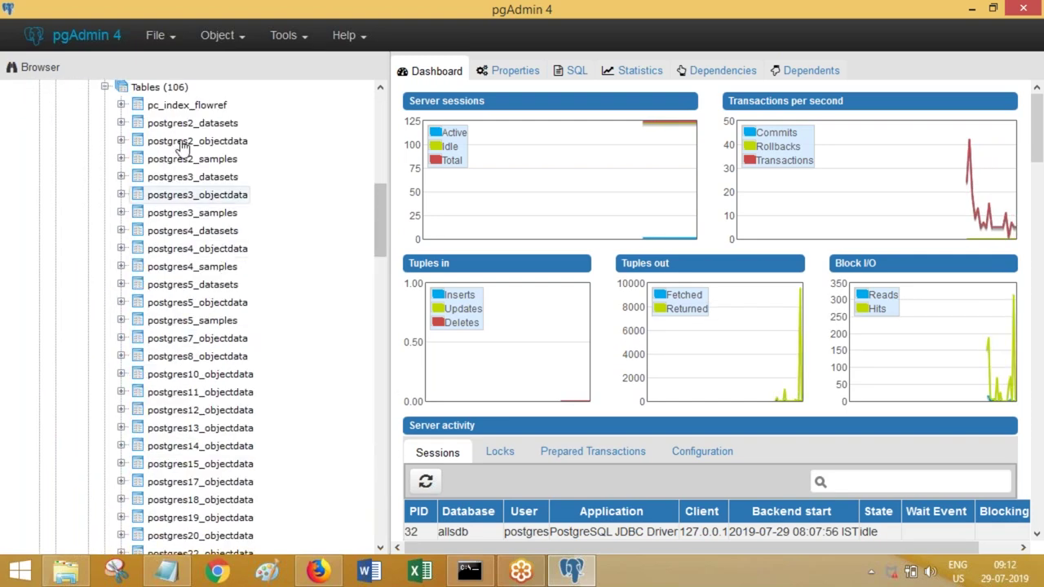
click(386, 355)
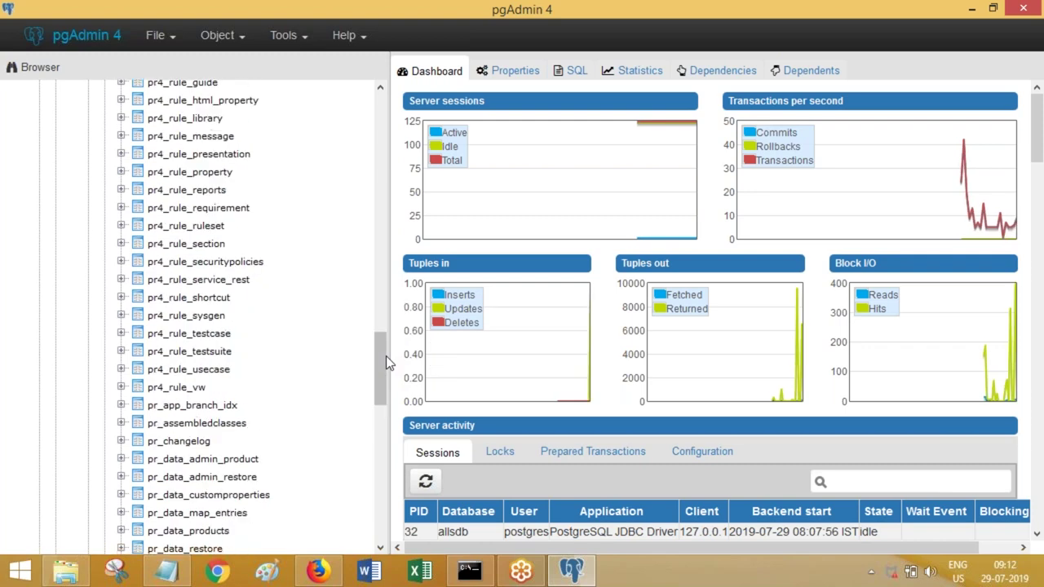
drag(380, 350, 351, 139)
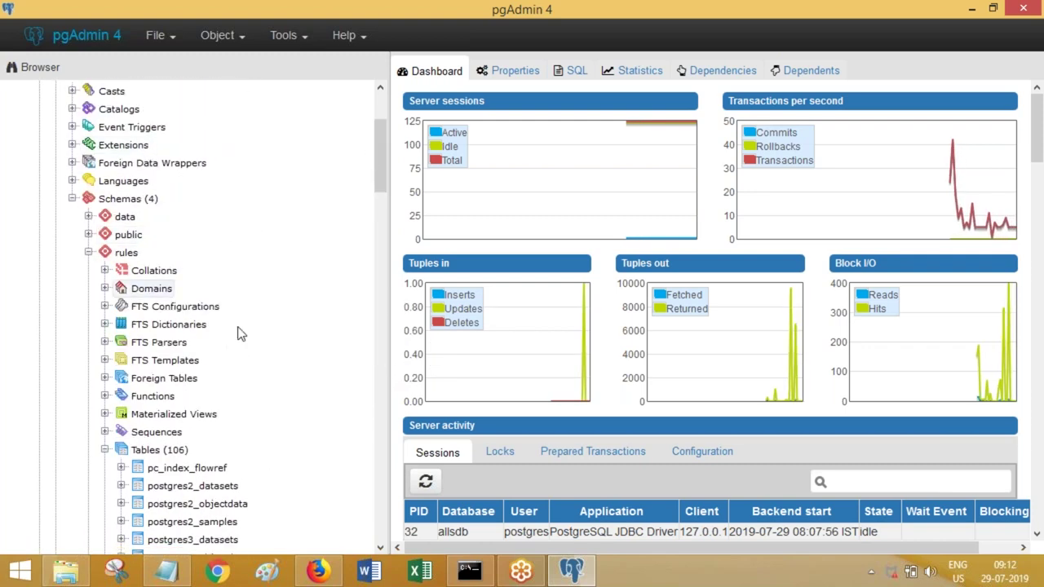
click(106, 451)
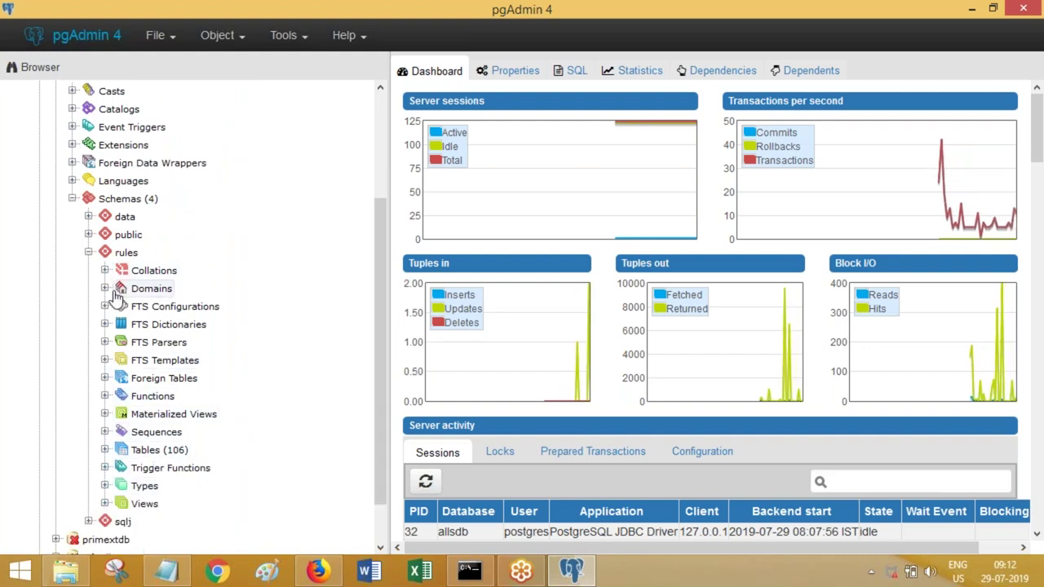
- Expand the data schema and inspect its 382 tables, then collapse it
click(88, 217)
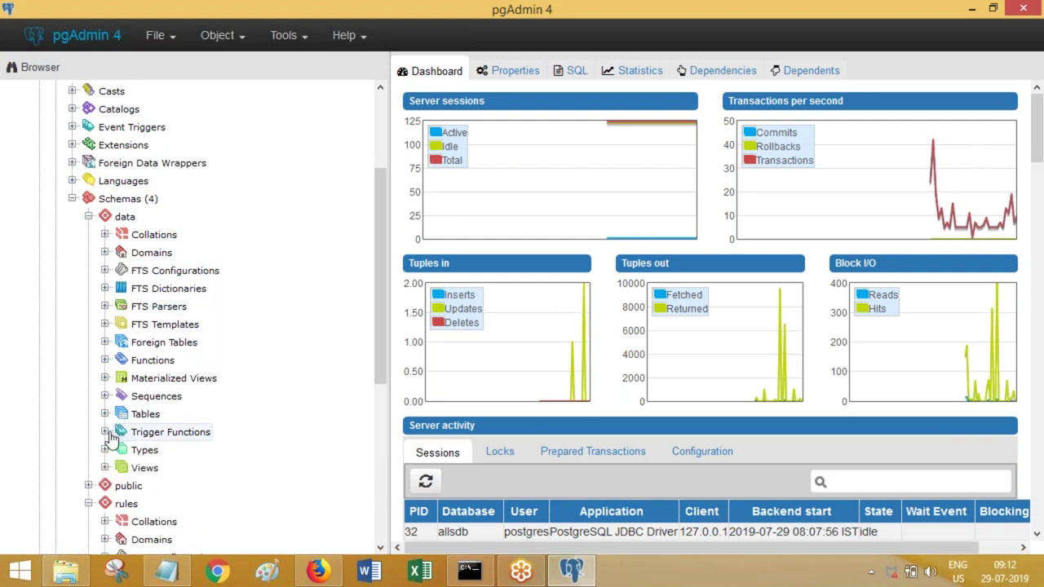
click(104, 414)
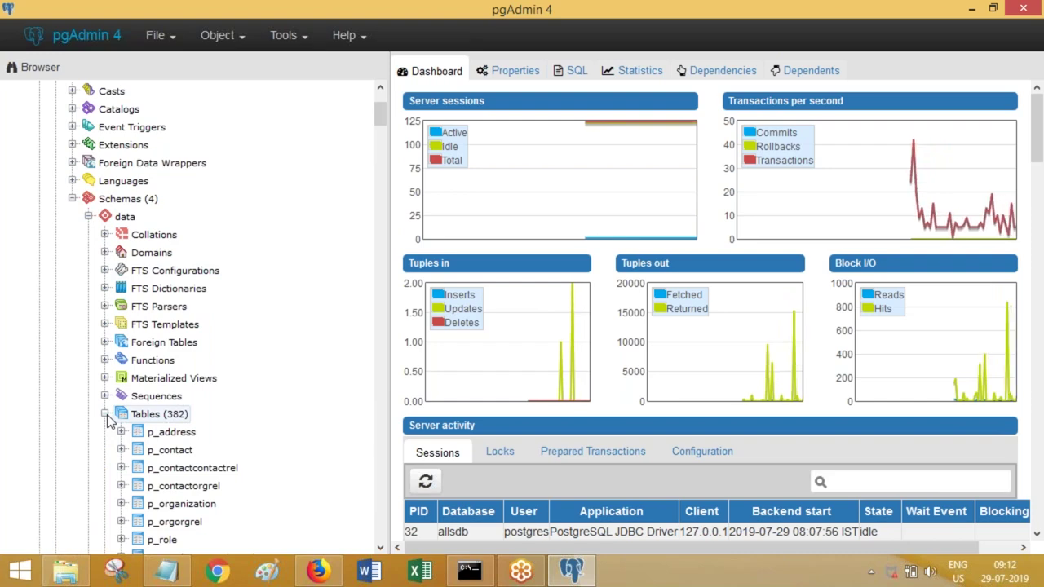
click(88, 216)
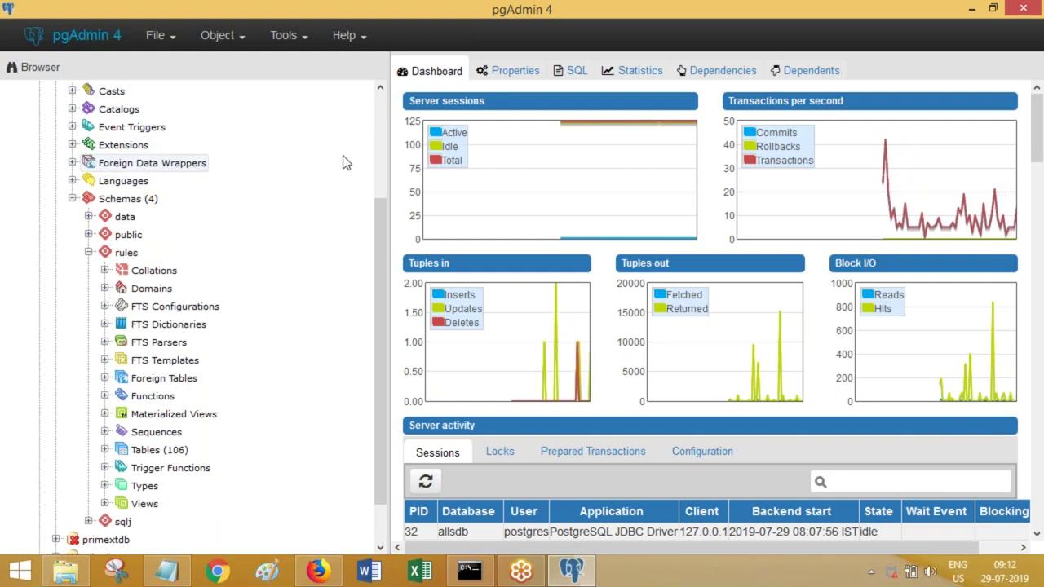
scroll(385, 138, up, 3)
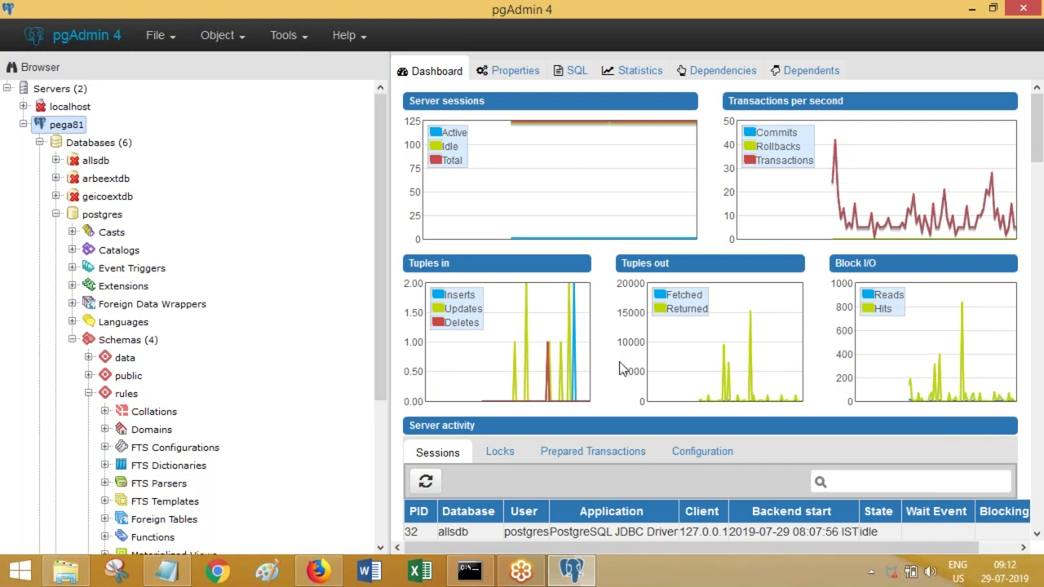
- Select 'External DB integration' in the Notepad notes and minimize them
click(167, 571)
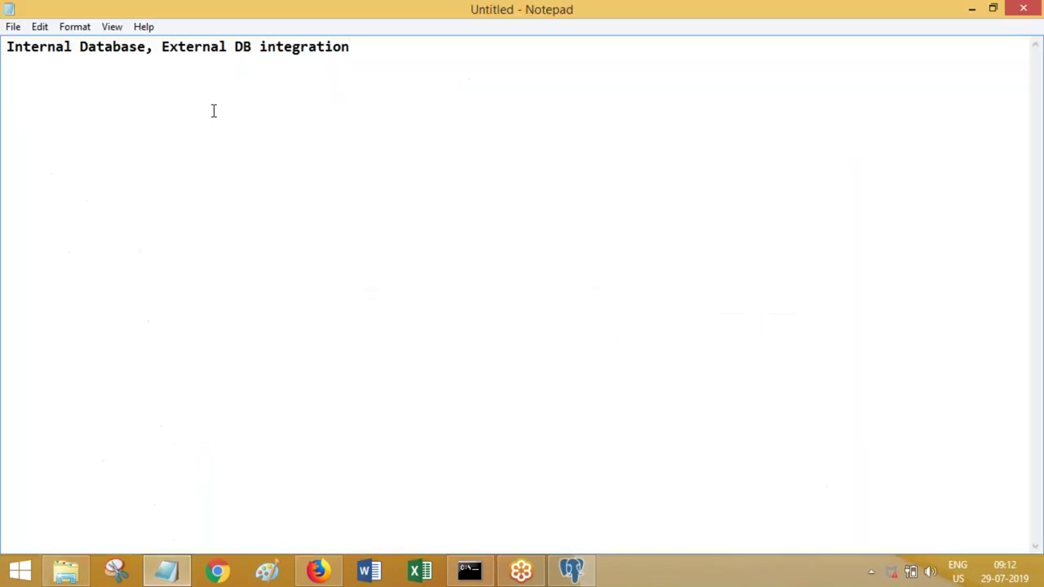
drag(163, 50, 396, 66)
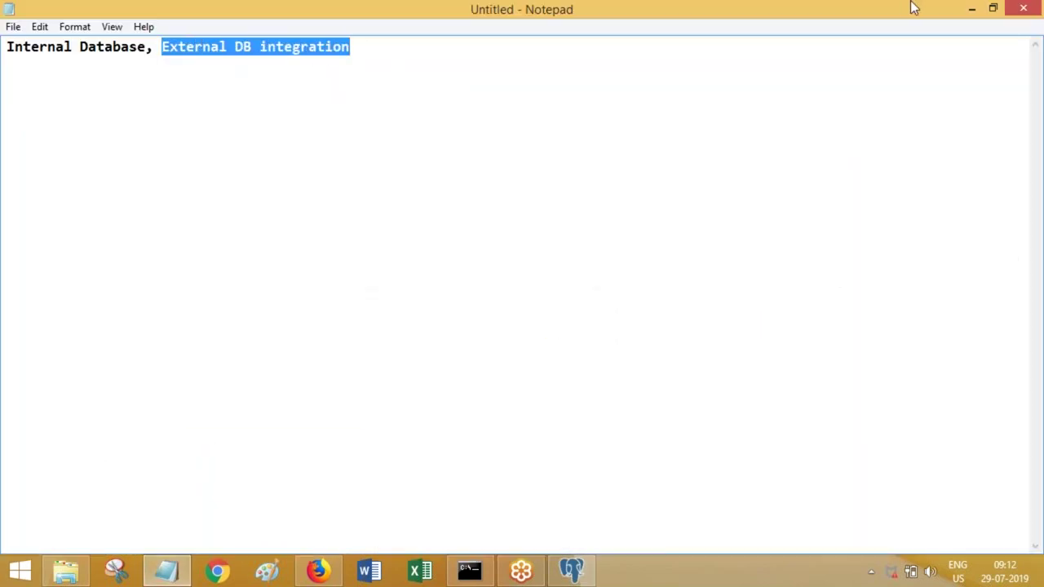
click(970, 8)
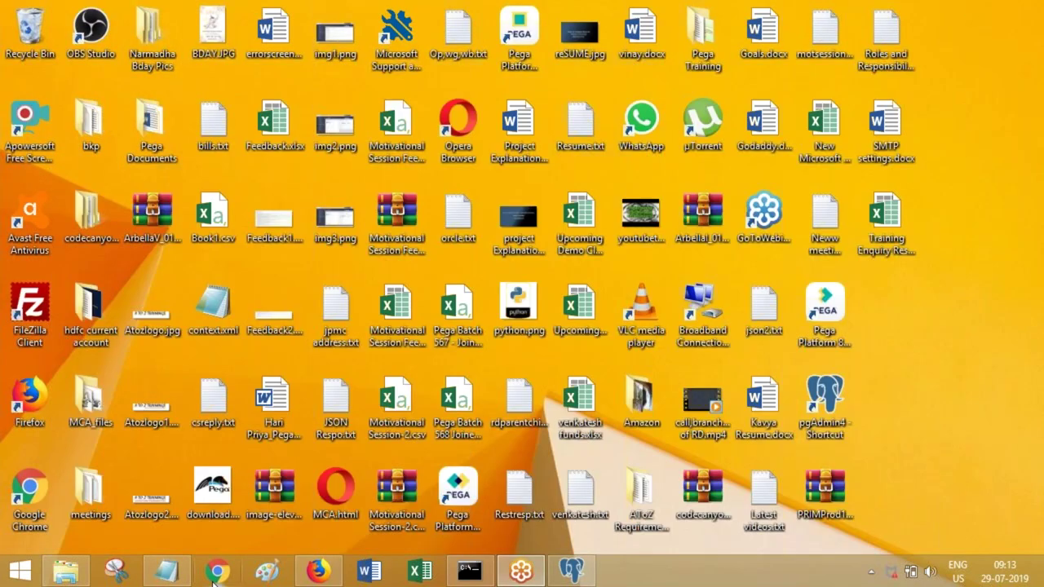
- Restore pgAdmin 4 from the taskbar, then switch over to the Notepad notes
click(558, 569)
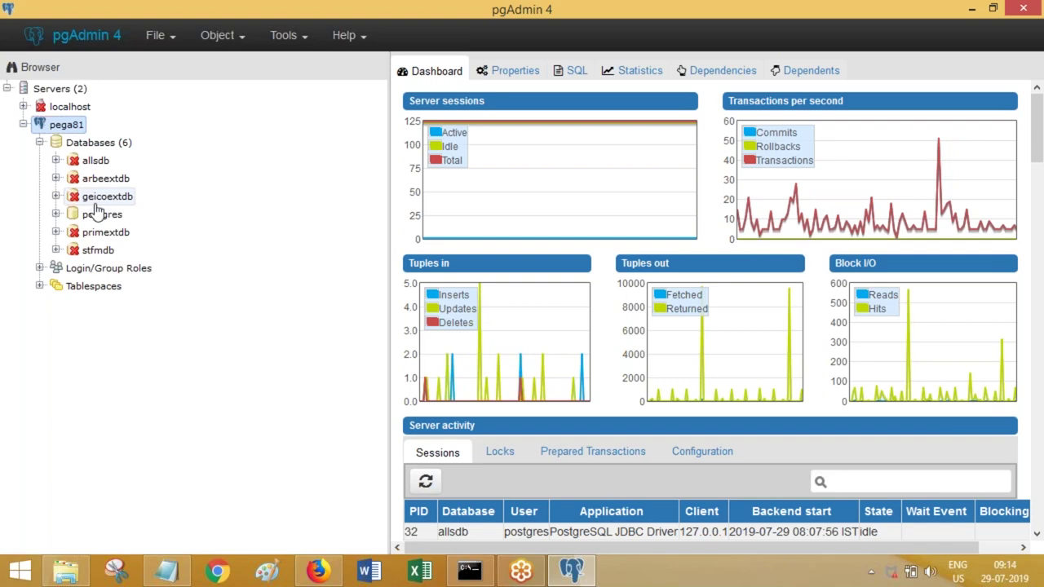
click(166, 571)
- Replace the notes with the headings 'Obj Methods' and 'RDB Methods'
click(301, 256)
key(ctrl+a)
text(0bj Methods)
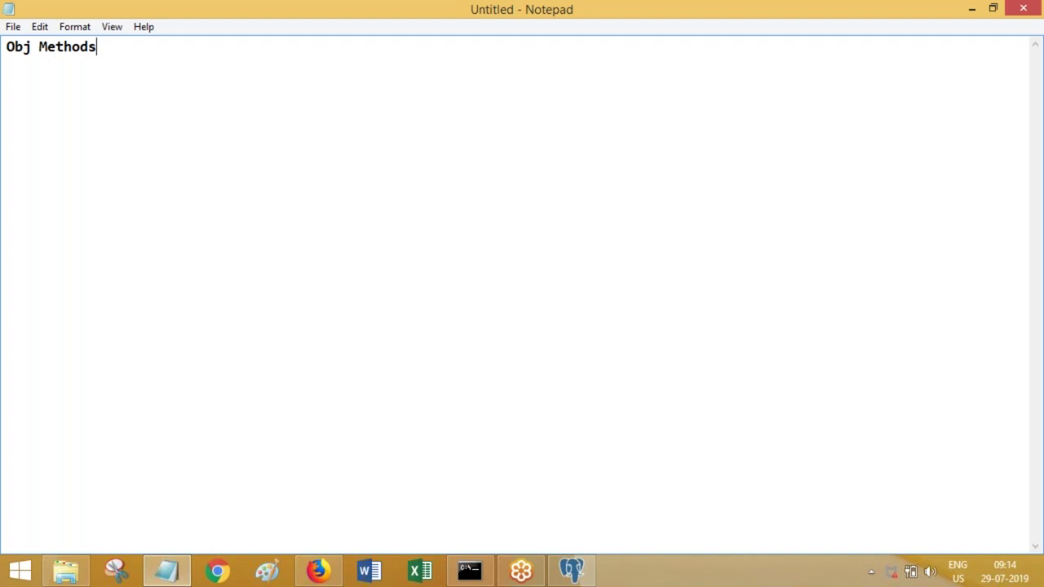
key(Return)
key(Return)
text(RDB Met)
key(BackSpace)
text(ethods)
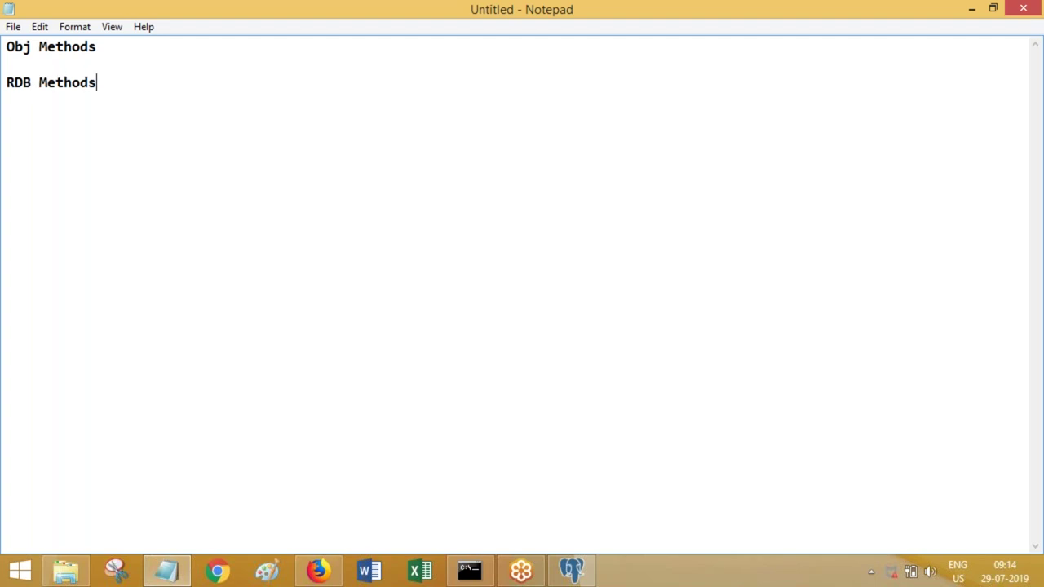
key(Return)
key(Return)
- List RDB-List, RDB-Save, RDB-Delete and RDB-Open under RDB Methods
text(RDB-List)
key(Return)
key(Return)
text(RDB-Save)
key(Return)
key(Return)
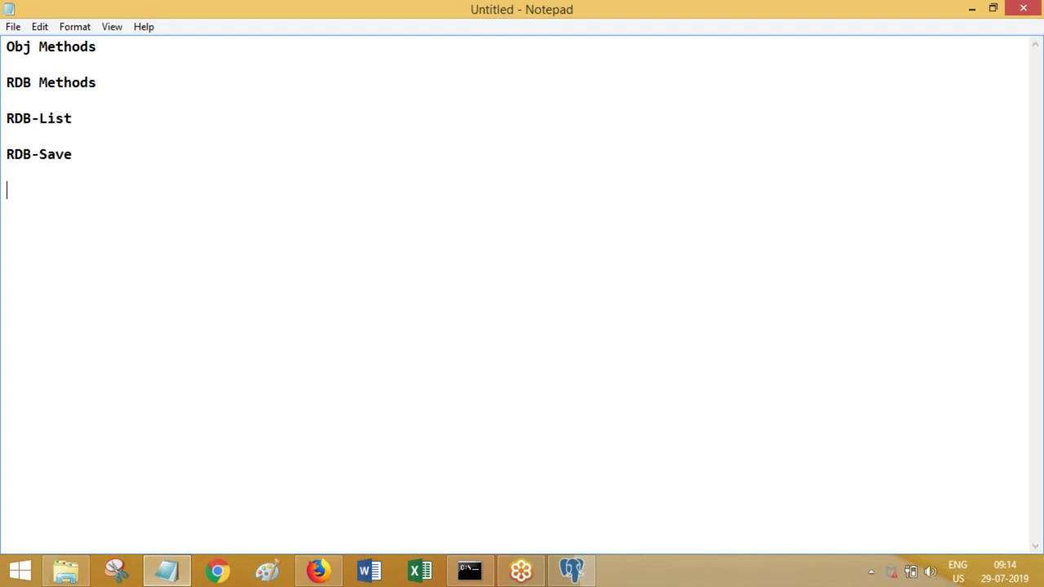
text(RDB-Delete)
key(Return)
key(Return)
text(RD)
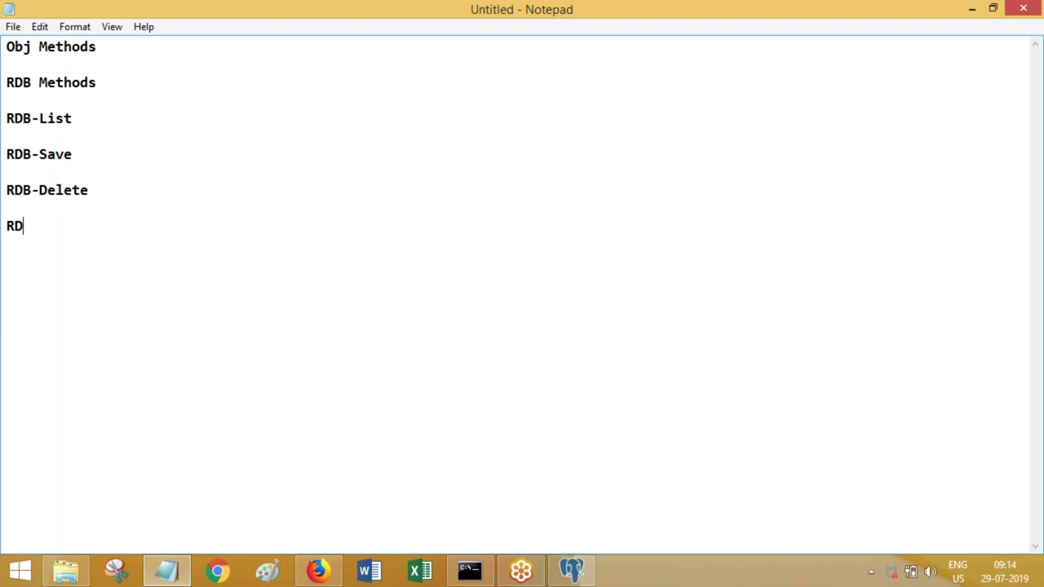
text(B-Open)
- Select the RDB-List and RDB-Save lines, then minimise the notes
drag(88, 119, 11, 121)
click(11, 123)
drag(72, 154, 7, 155)
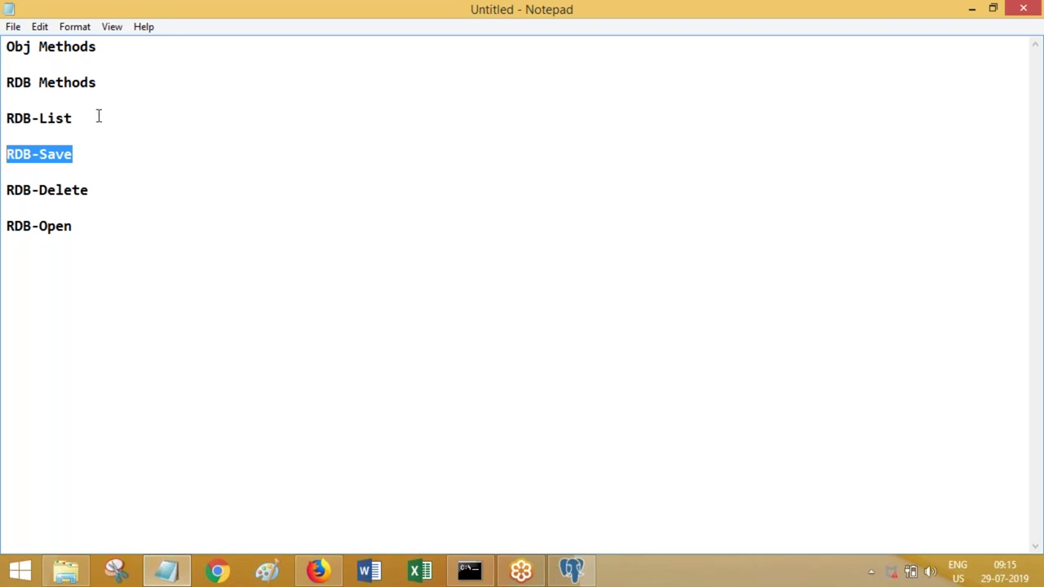
click(971, 10)
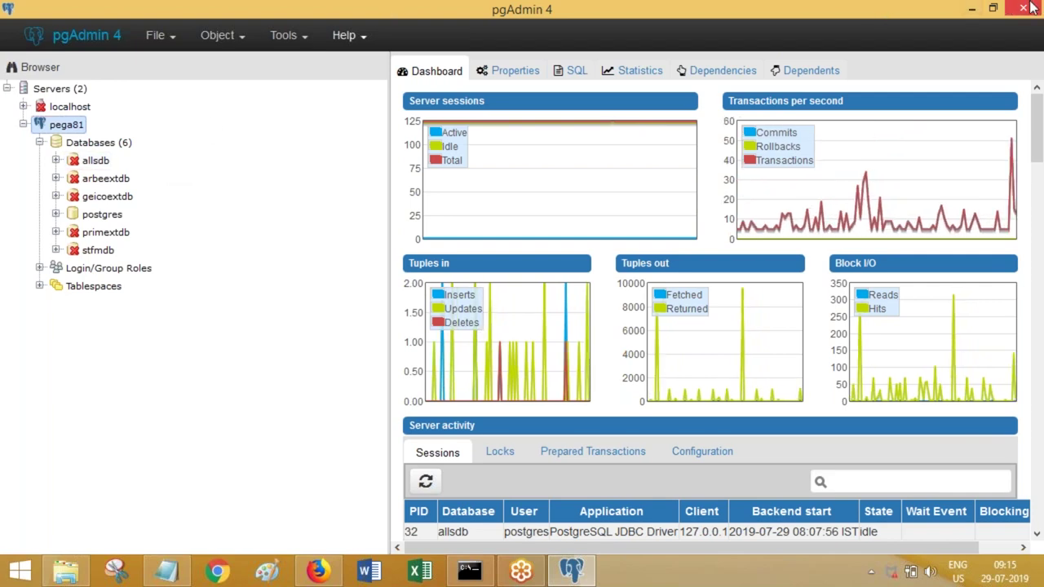
- Minimise pgAdmin 4 and bring the RDB methods notes back to the front
click(973, 10)
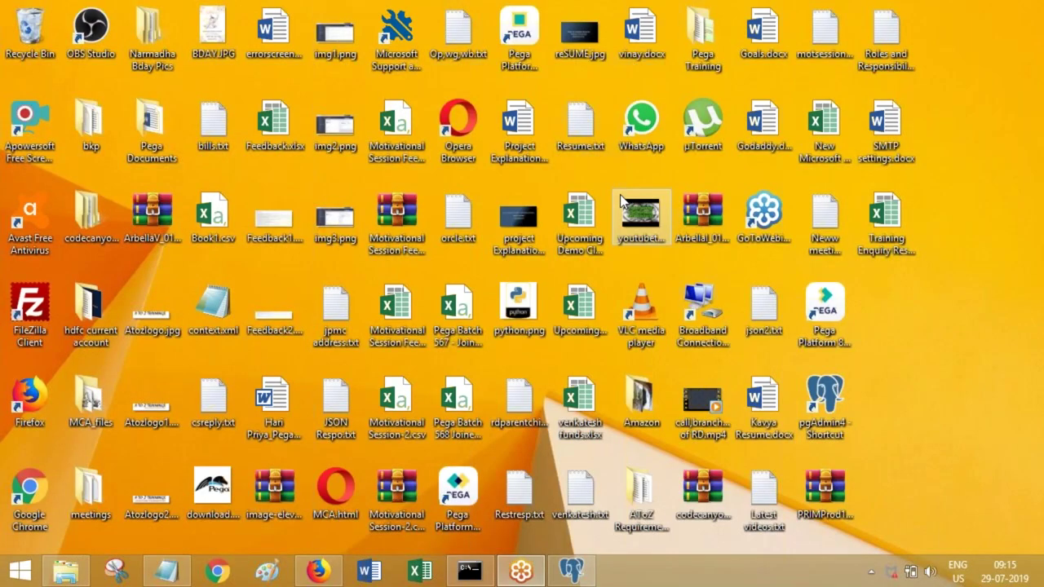
click(166, 571)
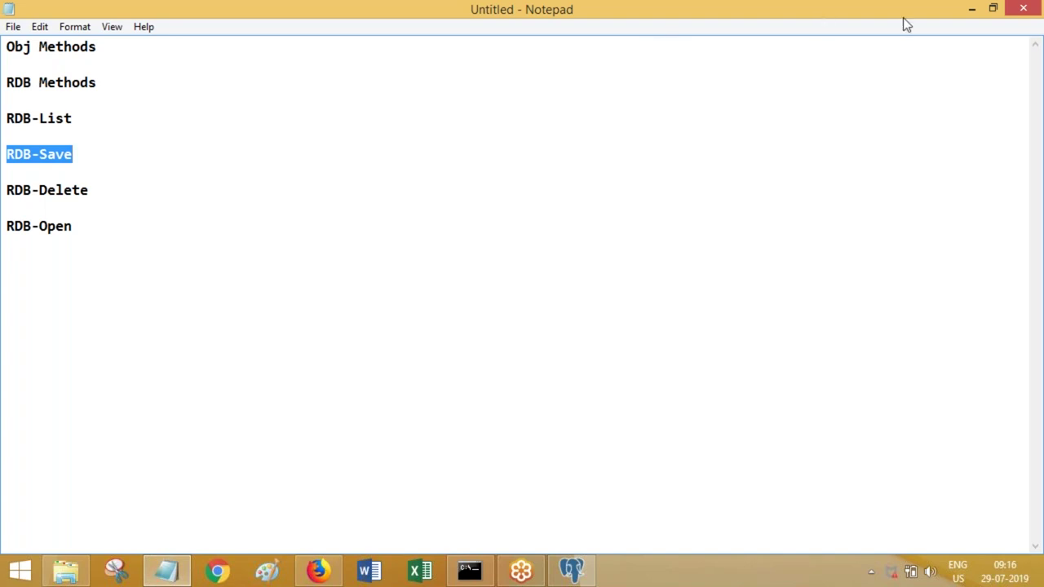
- Close the RDB methods notes without saving and bring a blank Notepad forward
click(1036, 5)
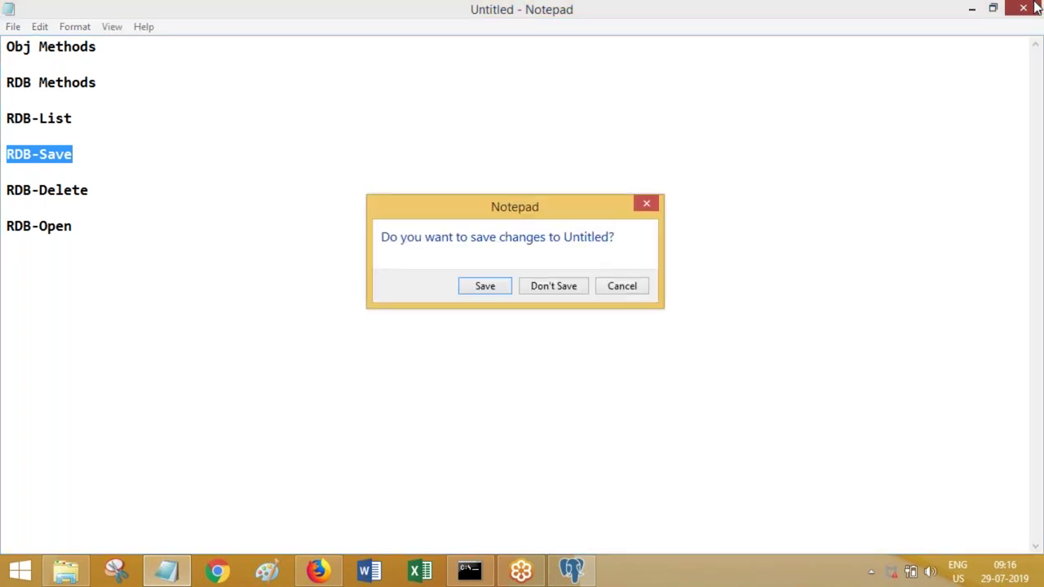
click(557, 287)
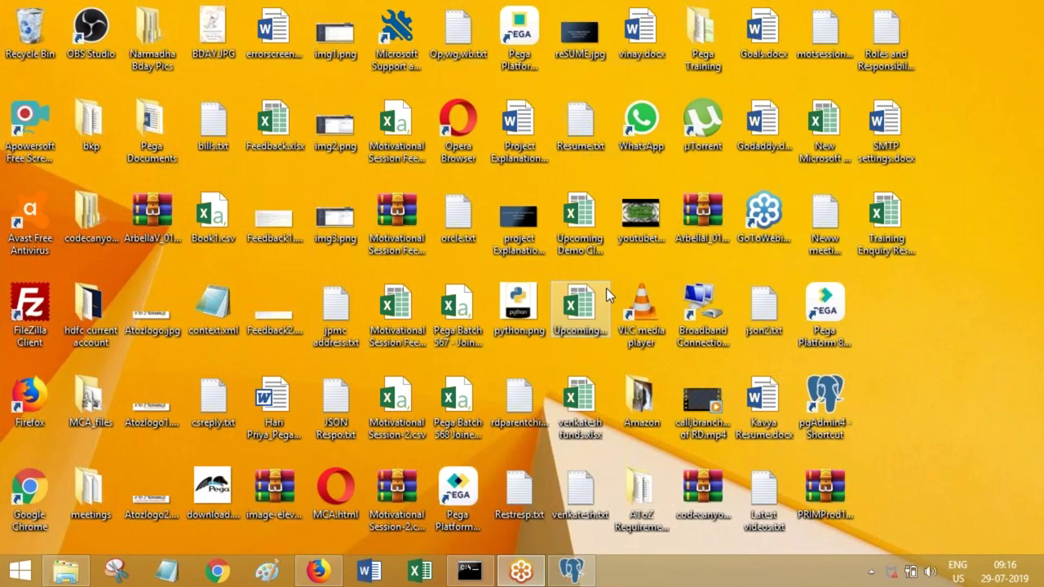
click(166, 570)
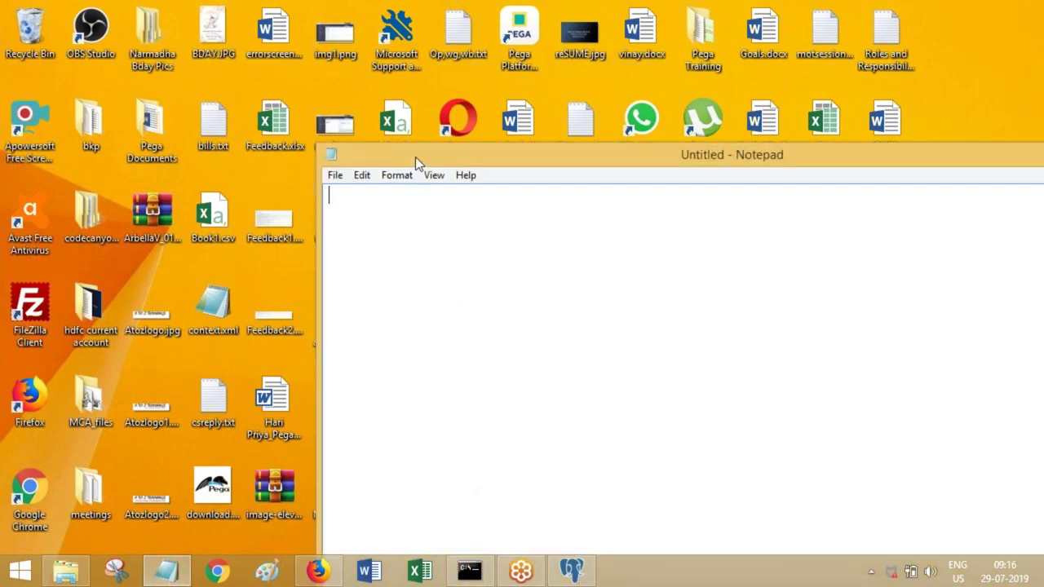
- Maximise Notepad and type 'Connection URL' and 'User Name and password'
double_click(415, 156)
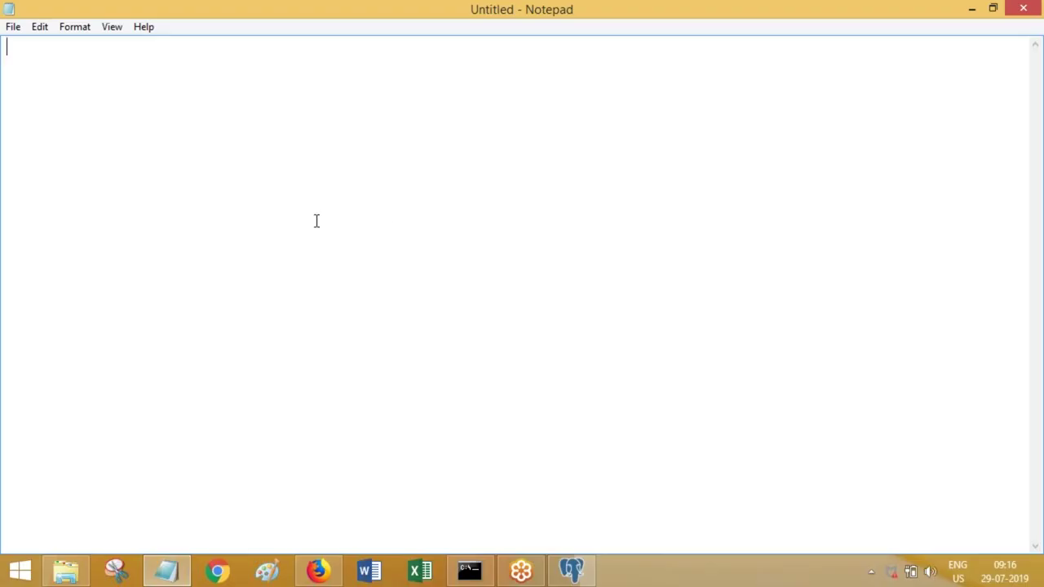
text(Connection URL)
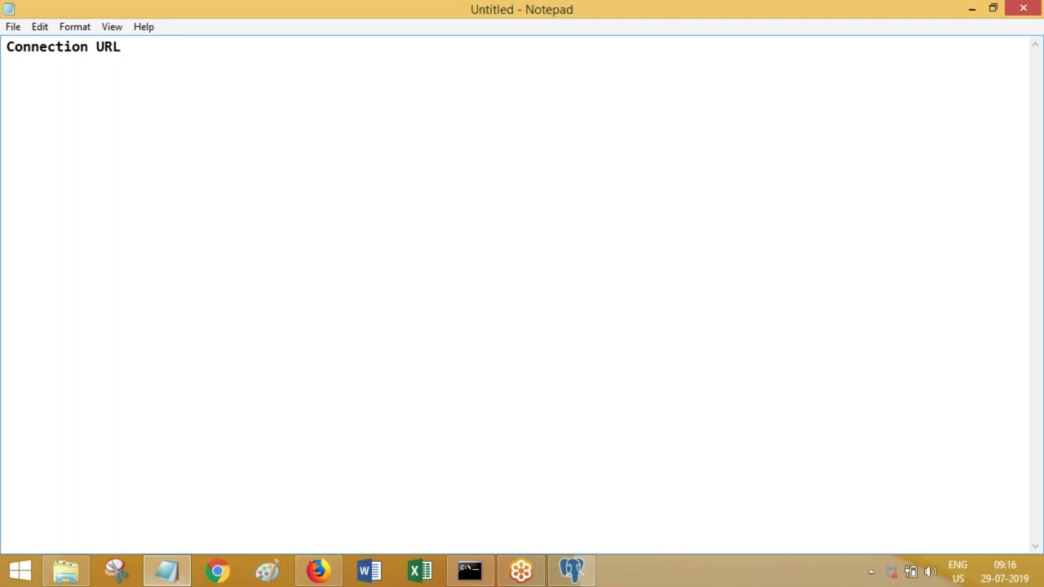
text(ser Name and password)
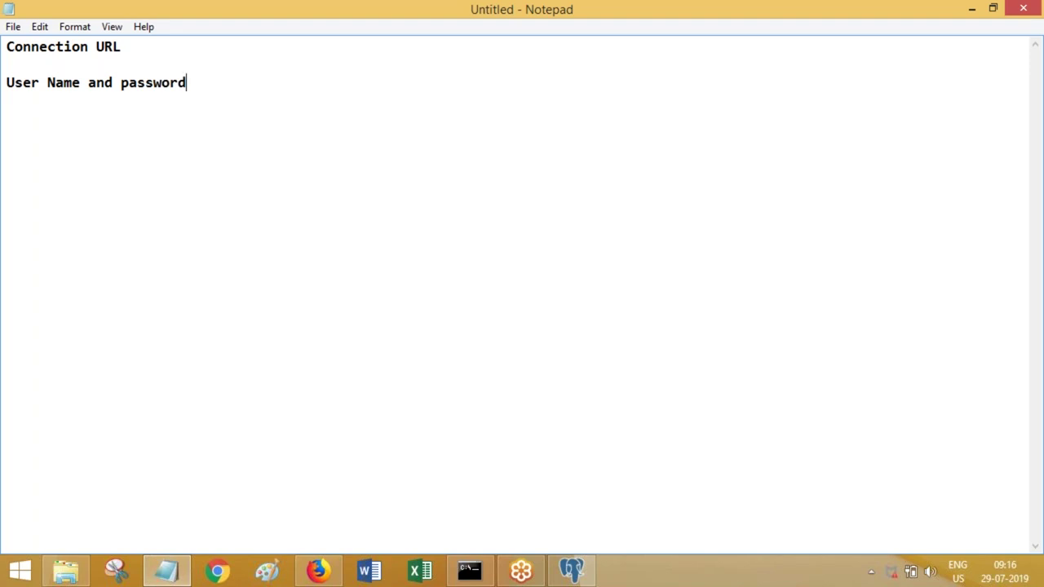
- Minimise the connection notes and restore pgAdmin 4 from the taskbar
click(972, 9)
click(571, 570)
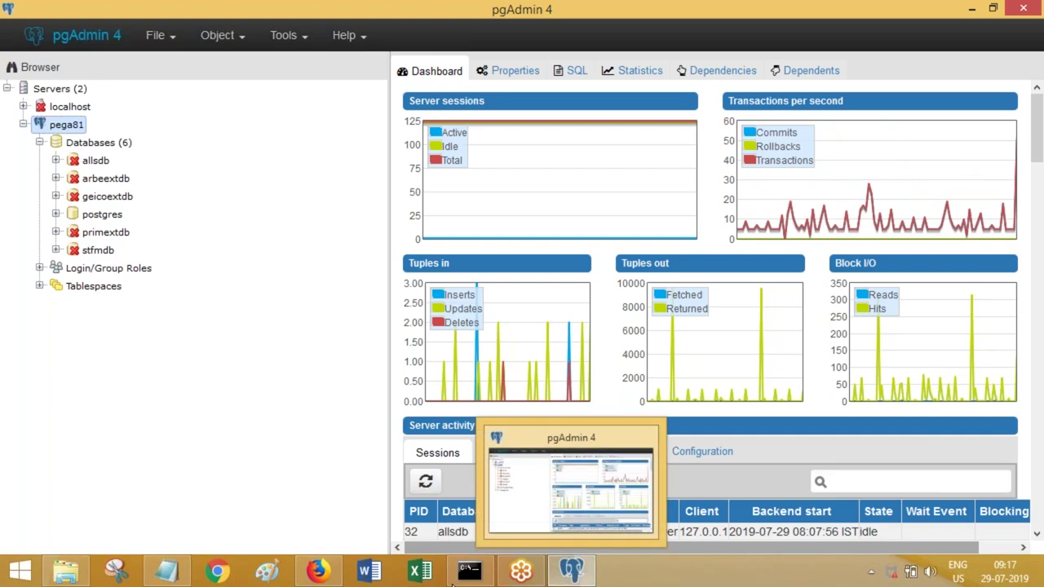
- Start a blank Word document and discard the recovered documents
click(379, 581)
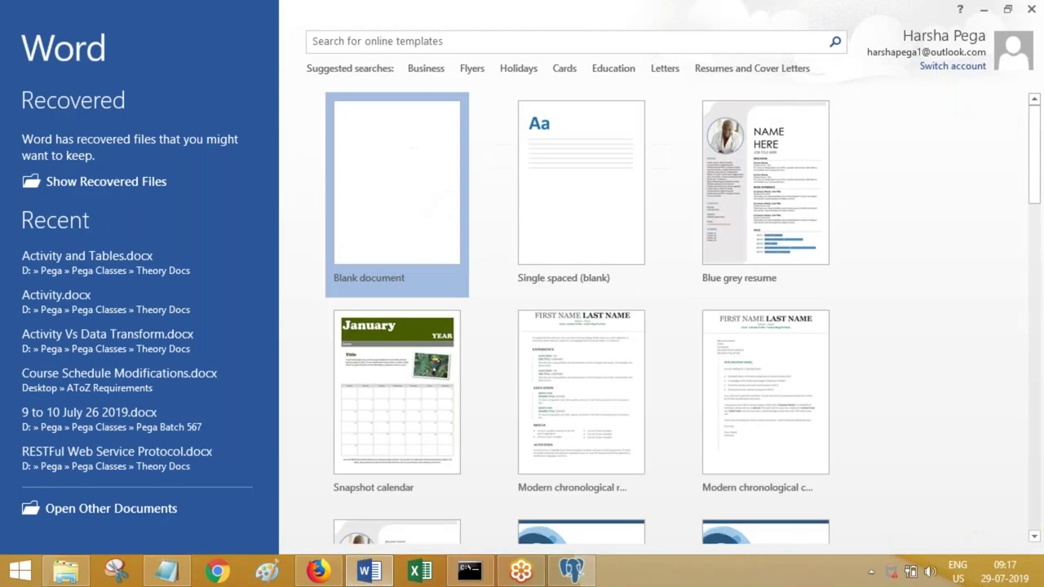
click(403, 200)
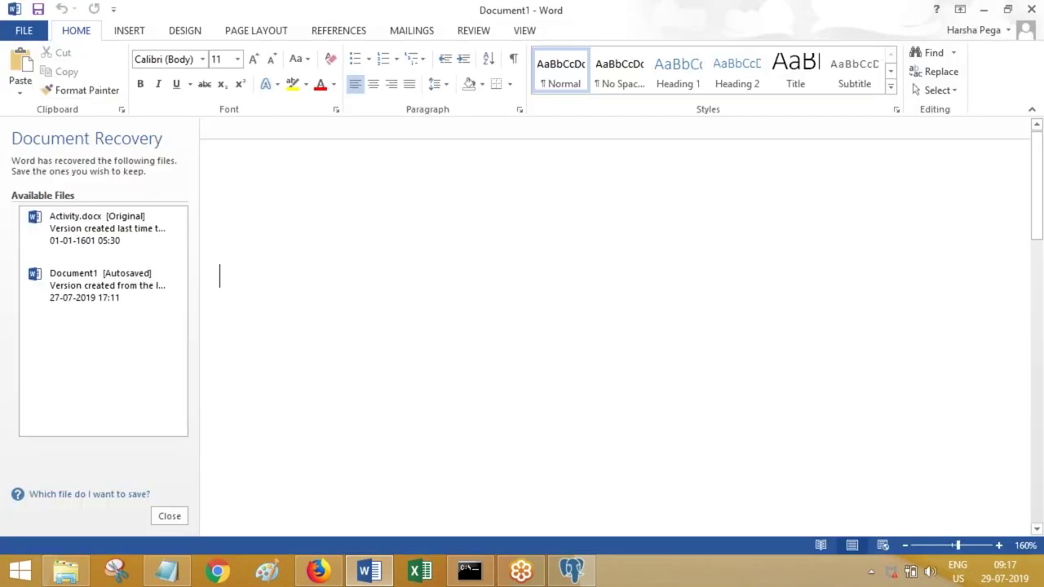
click(170, 516)
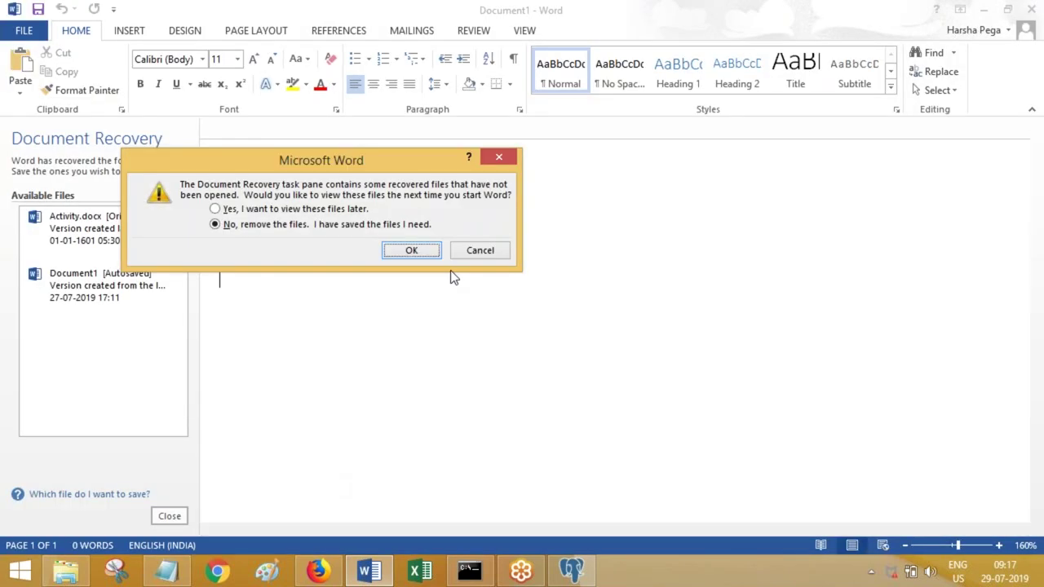
click(413, 252)
- Type the heading 'How to Create DB and Tables using pgadmin4 environment'
text(Cre)
key(BackSpace)
key(BackSpace)
key(BackSpace)
text(How to Create DB in)
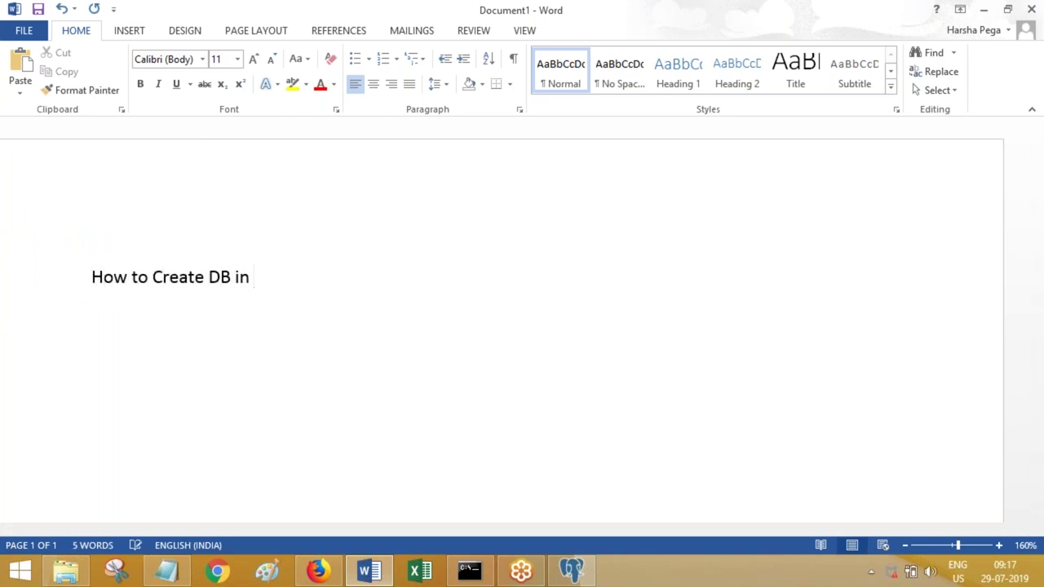
key(BackSpace)
key(BackSpace)
text(a)
key(BackSpace)
key(BackSpace)
key(BackSpace)
text(and Tables in)
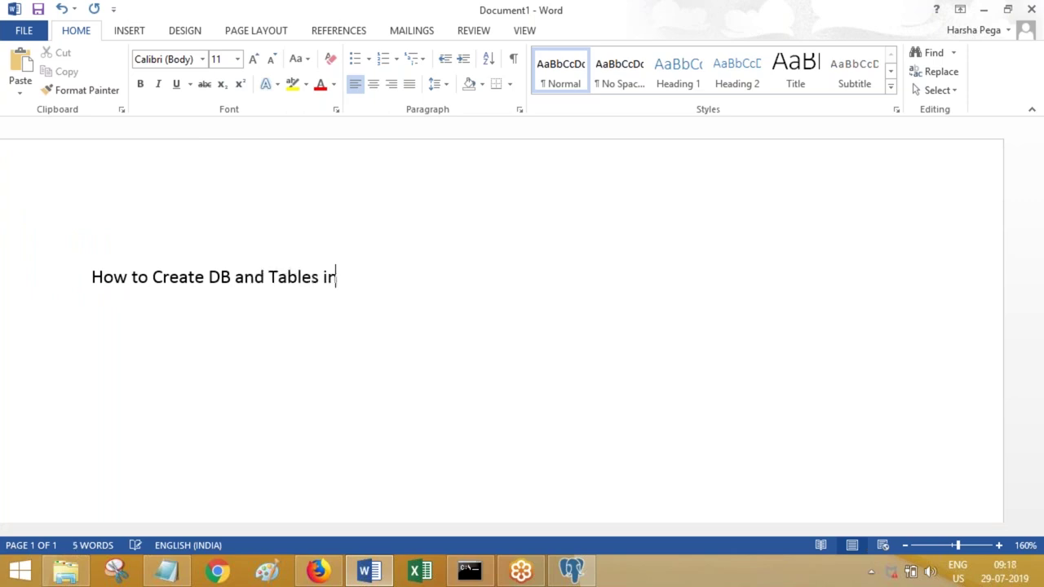
text( pgAdmin)
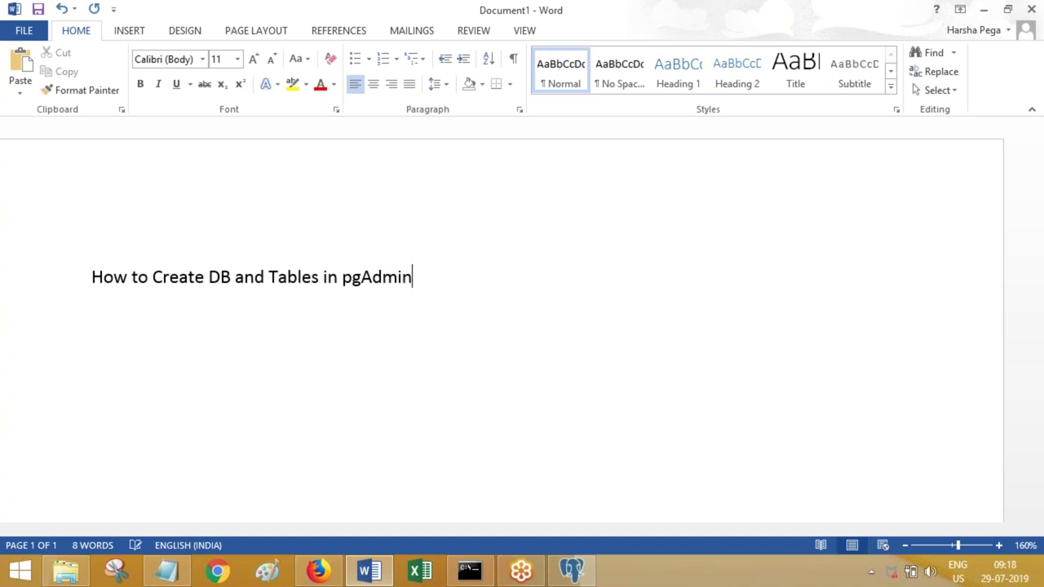
key(BackSpace)
key(BackSpace)
key(BackSpace)
key(BackSpace)
key(BackSpace)
key(BackSpace)
key(BackSpace)
key(BackSpace)
key(BackSpace)
key(BackSpace)
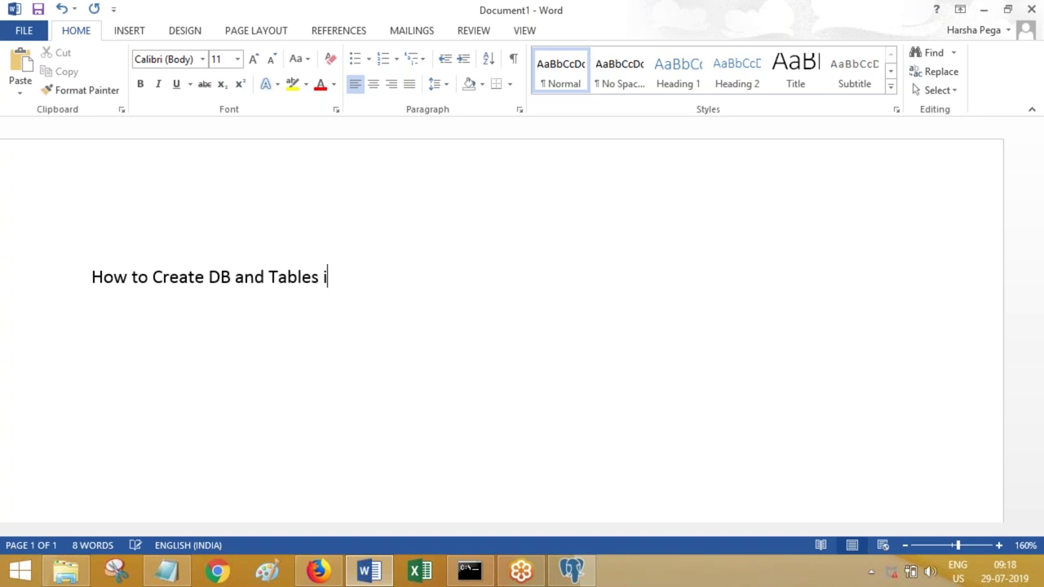
text(using pgadmin4 en)
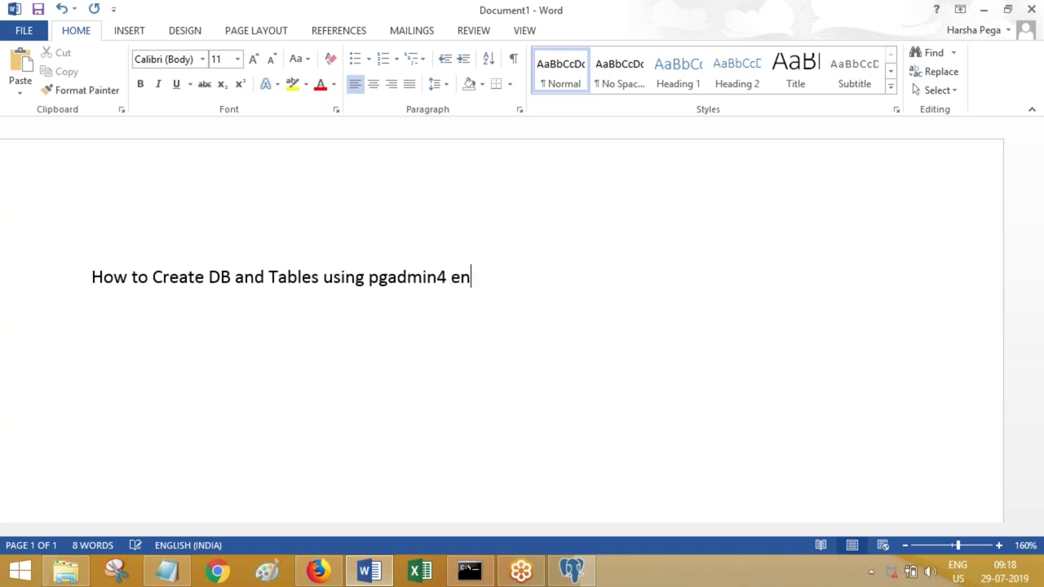
text(vironment)
- Format the heading in Title style and centre it on the page
key(ctrl+a)
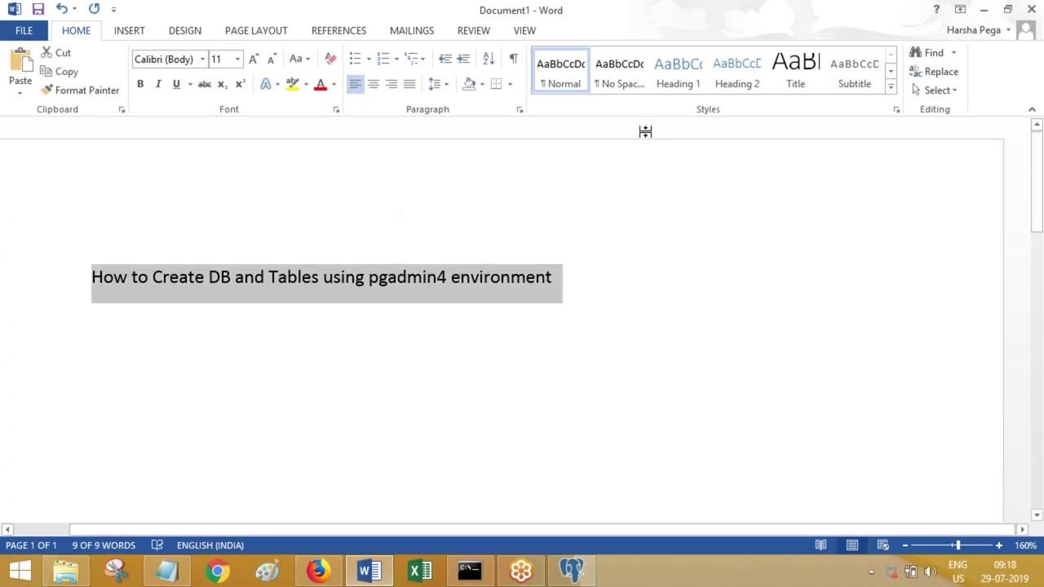
click(795, 72)
key(ctrl+a)
click(372, 84)
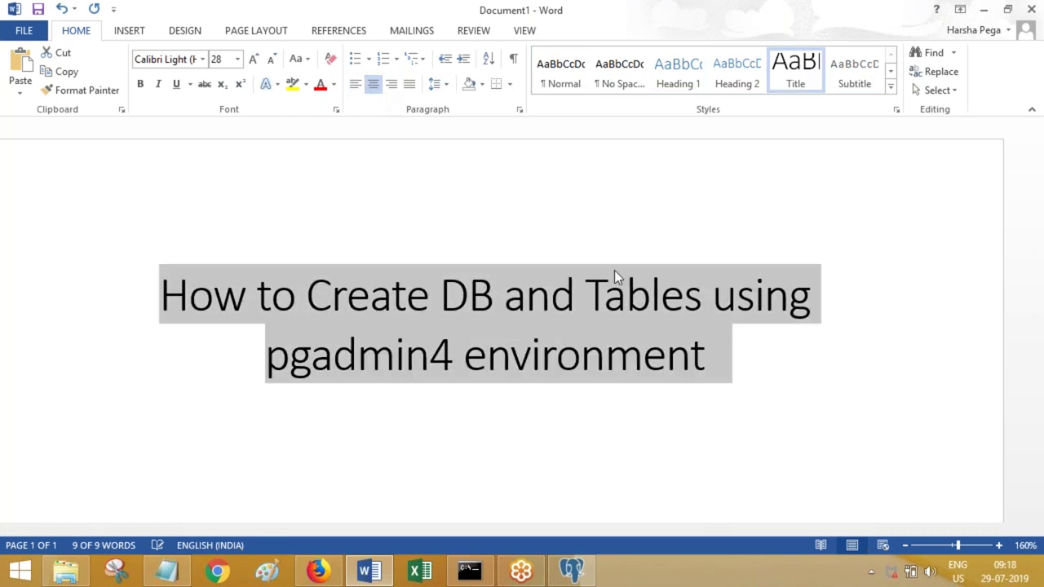
click(760, 359)
- Save as 'How to Create DB and Tables using pgadmin4 environment.docx' in the Pega Batch 567 folder
key(ctrl+s)
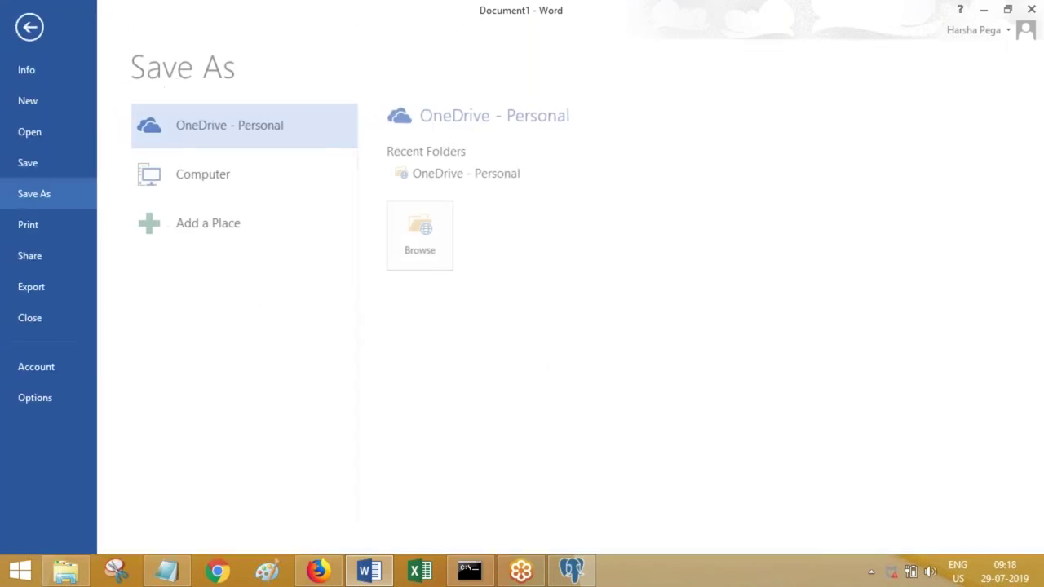
click(227, 183)
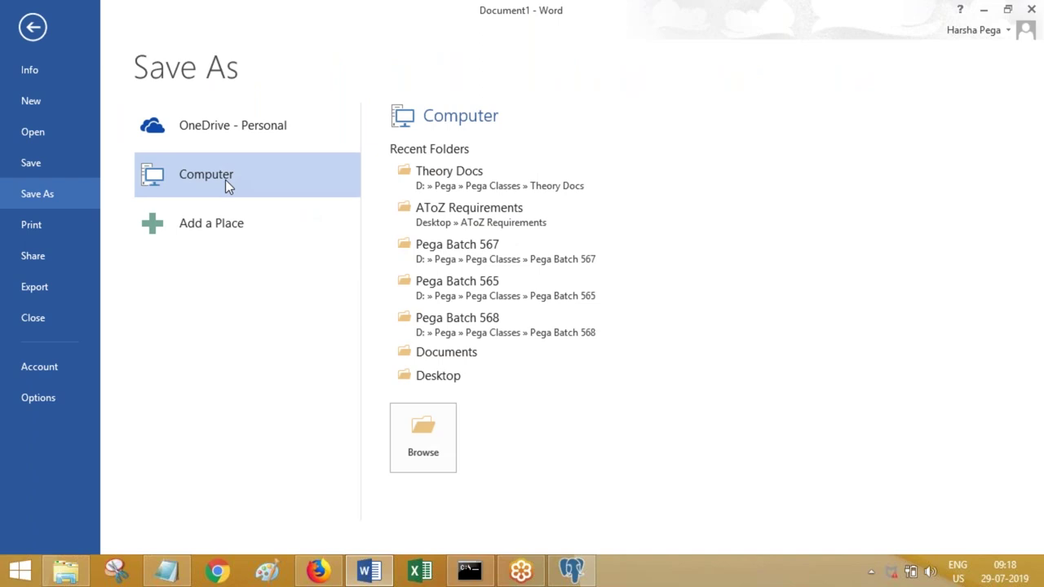
click(486, 253)
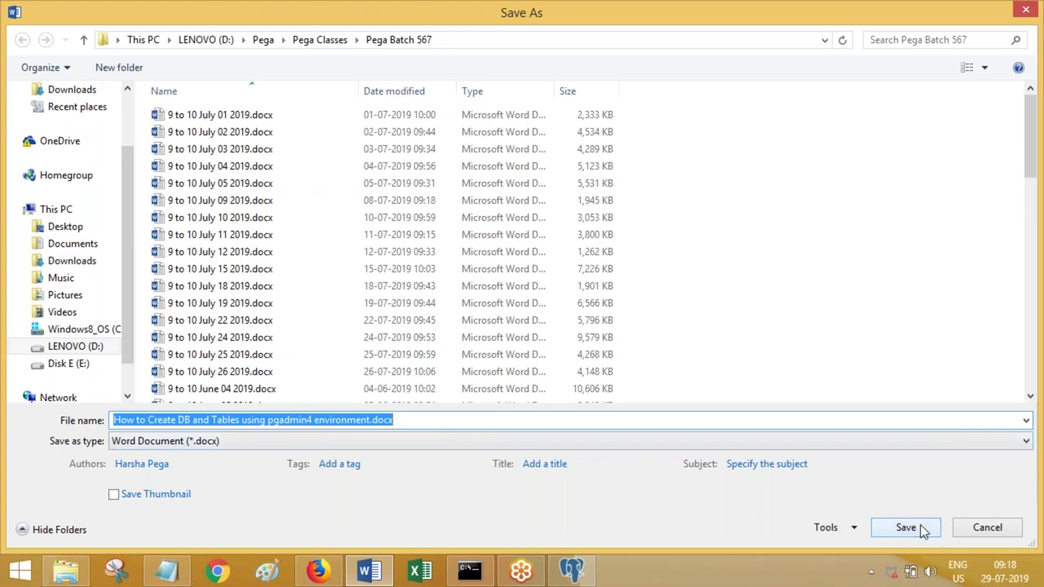
click(922, 527)
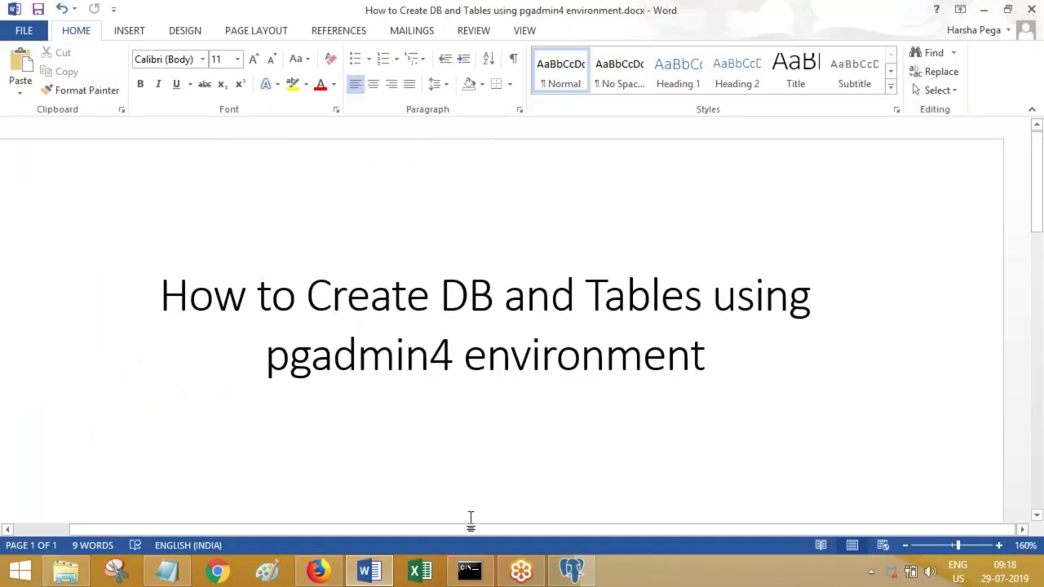
- Write 'Create a new external database 'aaaextdb' and create a table 'vindetails'.' and begin an FYI paragraph
click(571, 571)
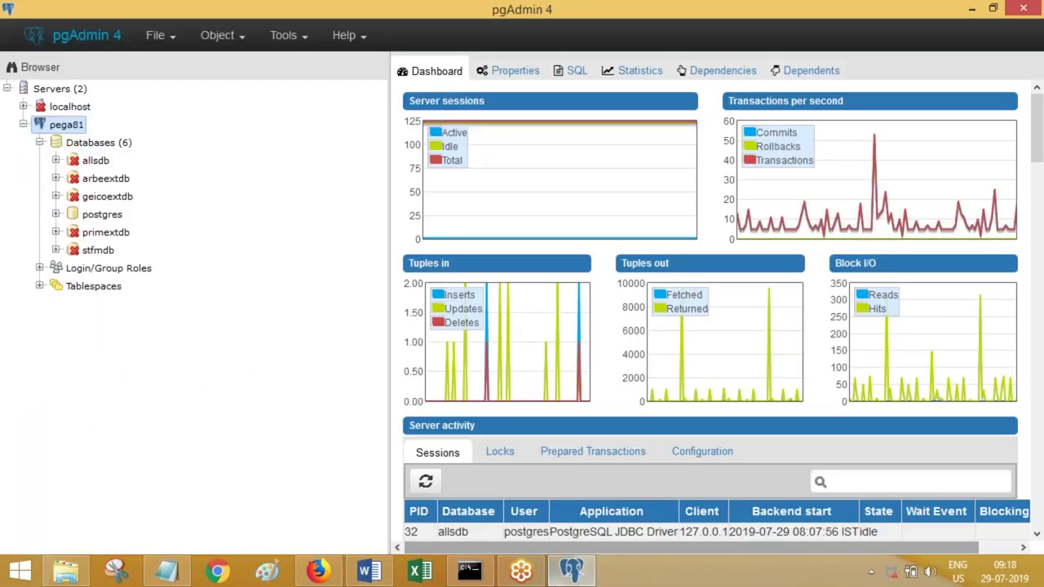
click(369, 571)
text(Create a)
text( new exte)
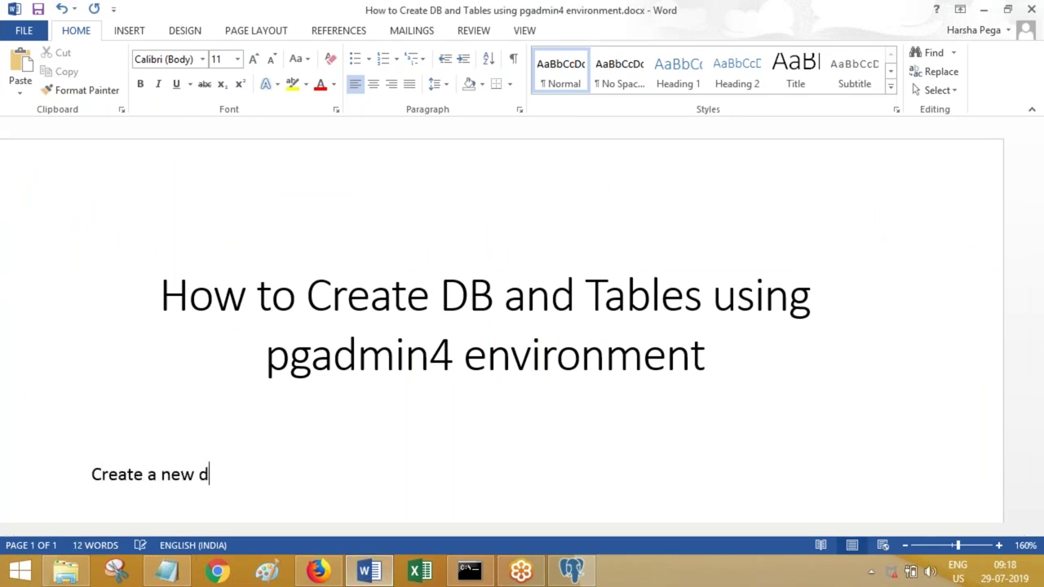
text(rnal database)
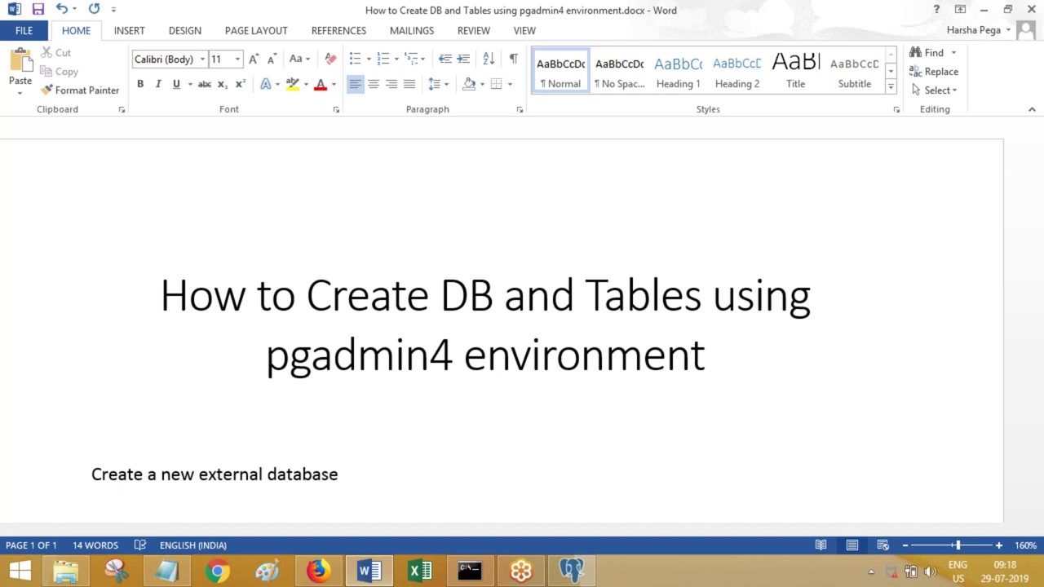
text( ')
text(aaaextd)
text(b' and cre)
text(ate anew t)
key(BackSpace)
key(BackSpace)
key(BackSpace)
key(BackSpace)
key(BackSpace)
text(table )
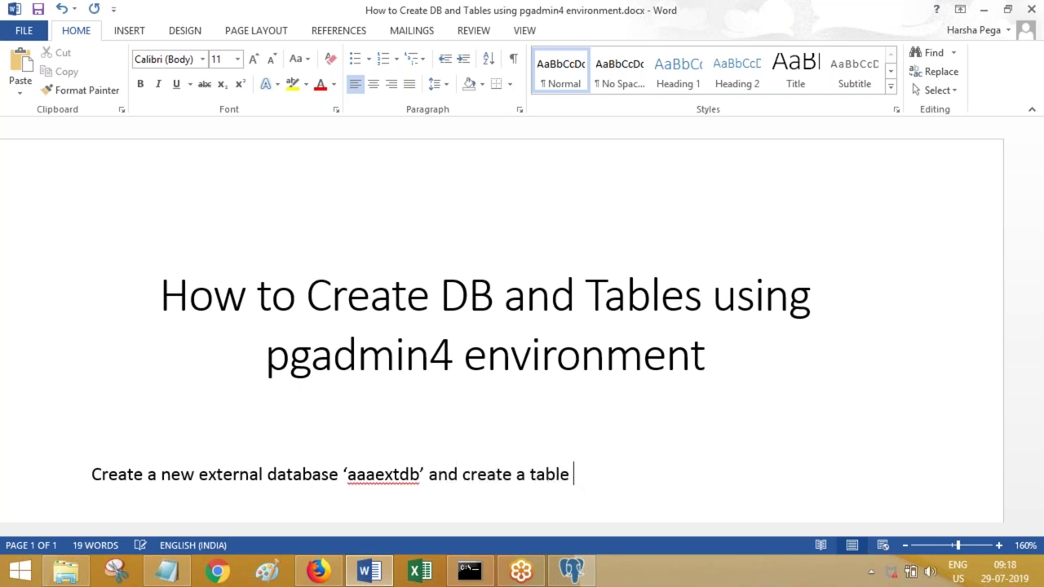
text(to store v)
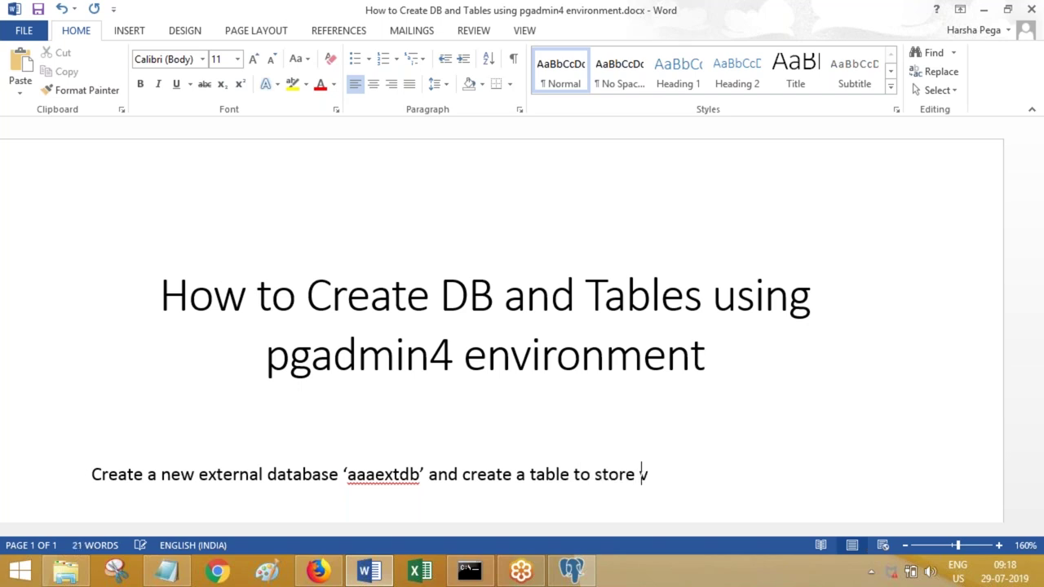
key(BackSpace)
key(BackSpace)
key(BackSpace)
key(BackSpace)
key(BackSpace)
key(BackSpace)
key(BackSpace)
key(BackSpace)
key(BackSpace)
key(BackSpace)
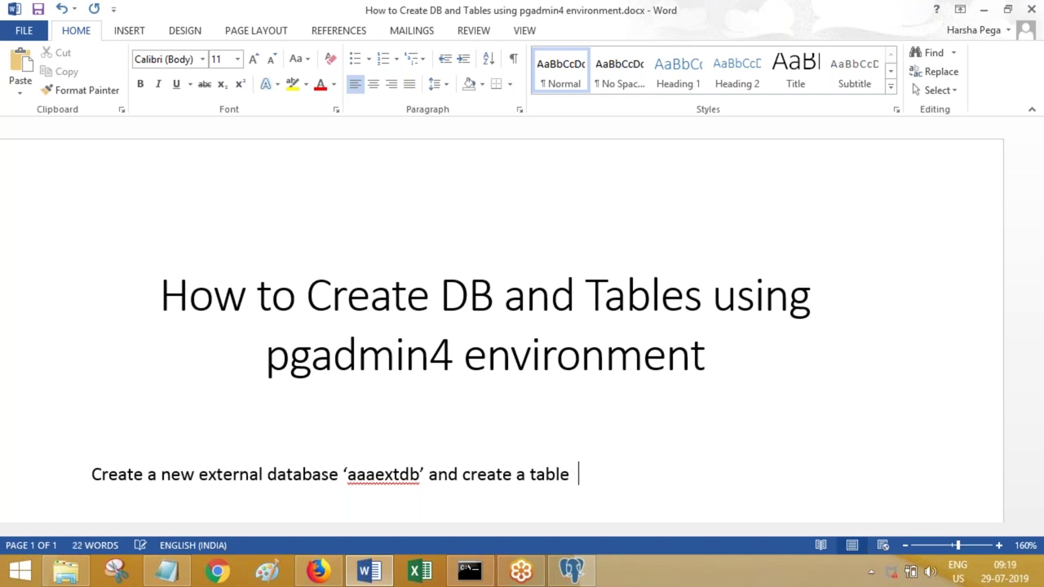
text('vindetails’.)
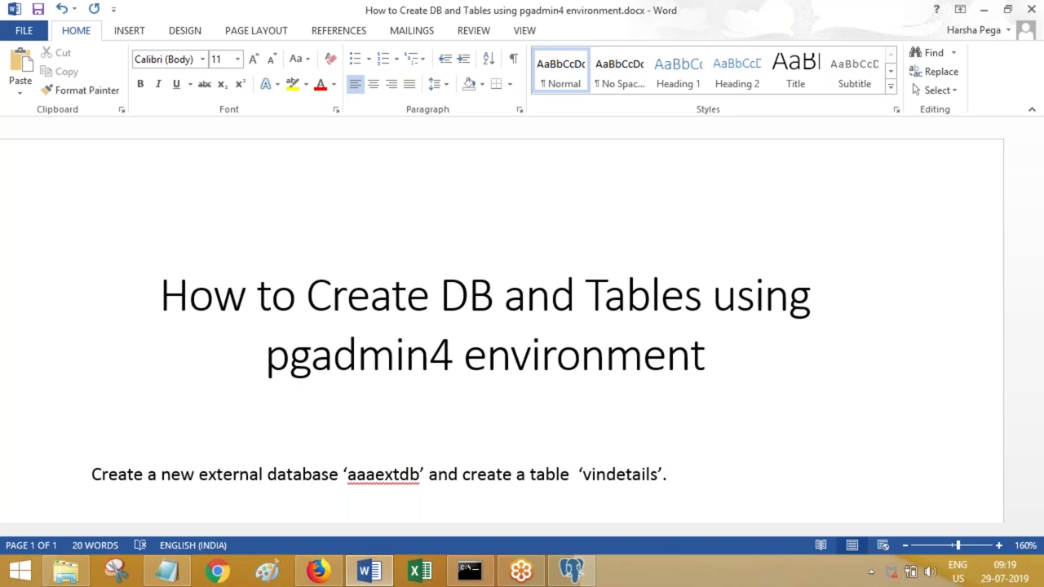
text('.)
key(Return)
key(Return)
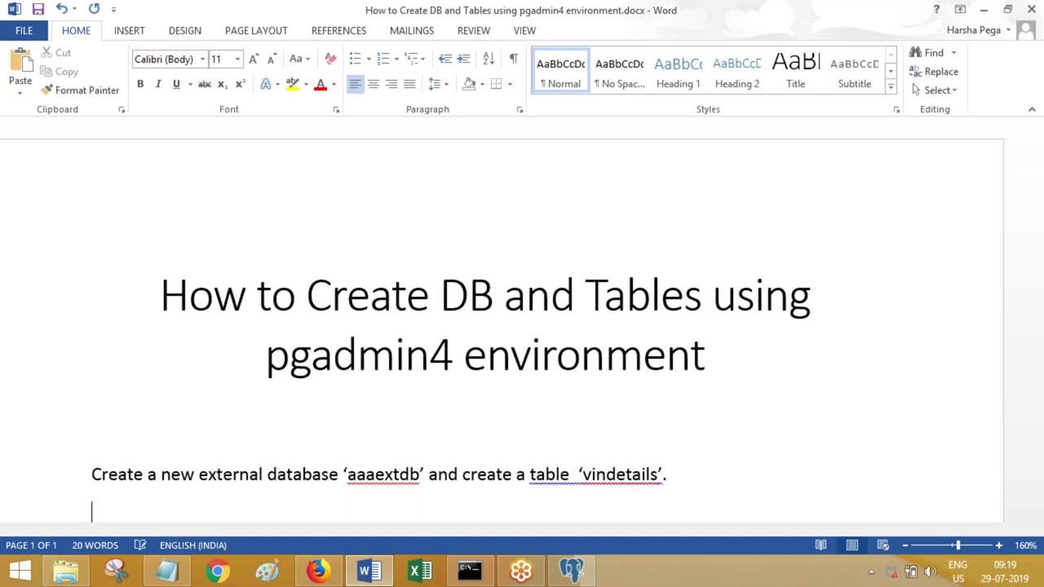
text(FYI...)
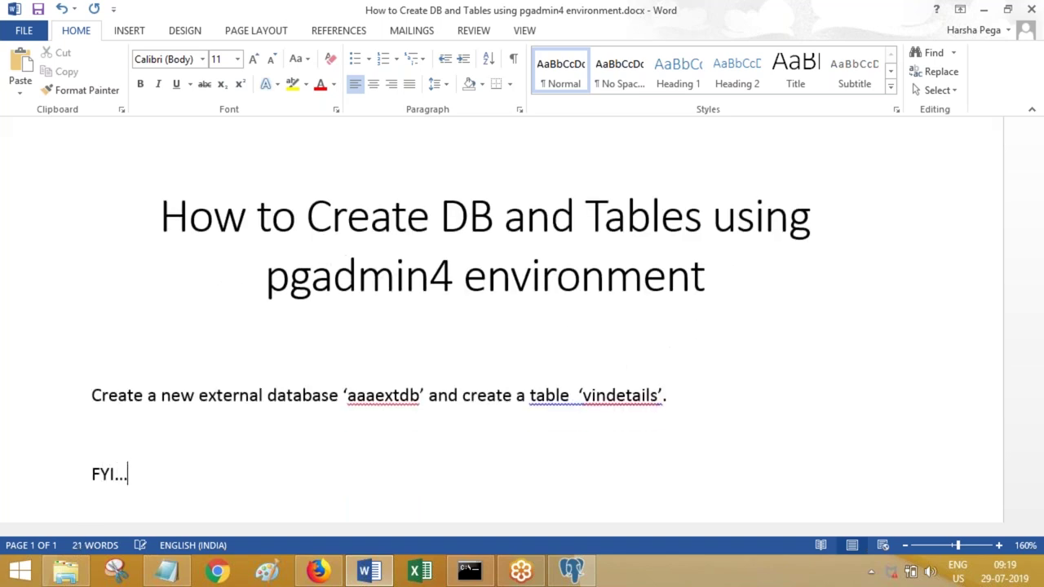
text( While we)
- Write the FYI: in the pgadmin environment, database, table and column names must be LOWER CASE
key(BackSpace)
key(BackSpace)
key(BackSpace)
key(BackSpace)
key(BackSpace)
key(BackSpace)
key(BackSpace)
key(BackSpace)
text(pfAdmin)
key(BackSpace)
key(BackSpace)
key(BackSpace)
key(BackSpace)
key(BackSpace)
key(BackSpace)
text(gadm)
text(in server)
text( acce)
key(BackSpace)
key(BackSpace)
key(BackSpace)
key(BackSpace)
key(BackSpace)
key(BackSpace)
key(BackSpace)
key(BackSpace)
key(BackSpace)
key(BackSpace)
key(BackSpace)
key(BackSpace)
key(BackSpace)
key(BackSpace)
key(BackSpace)
key(BackSpace)
key(BackSpace)
key(BackSpace)
key(BackSpace)
key(BackSpace)
text(While wik)
key(BackSpace)
key(BackSpace)
text(orking ith)
key(BackSpace)
key(BackSpace)
key(BackSpace)
key(BackSpace)
text(with pgadmin en)
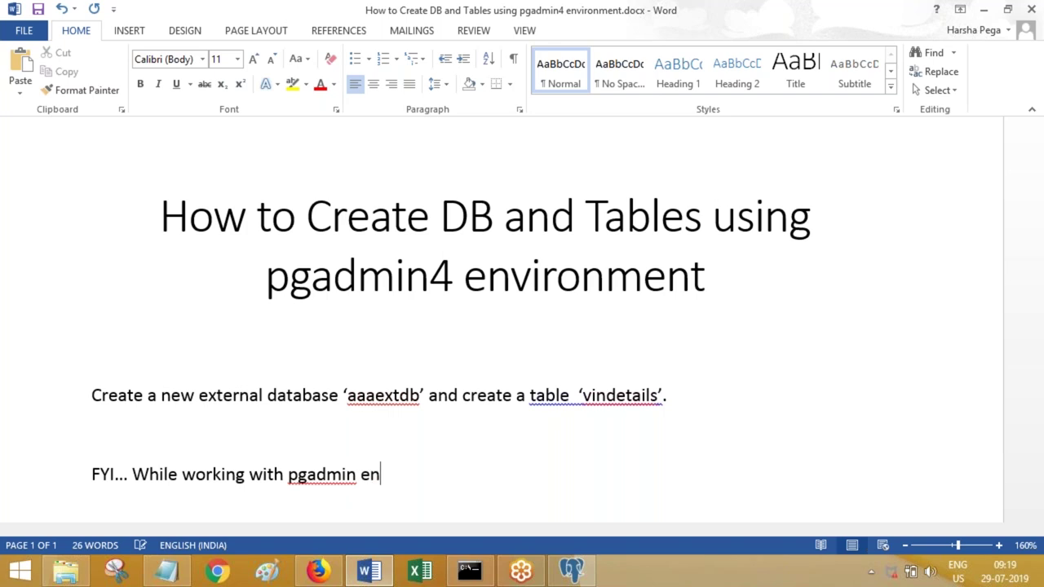
text(vironment)
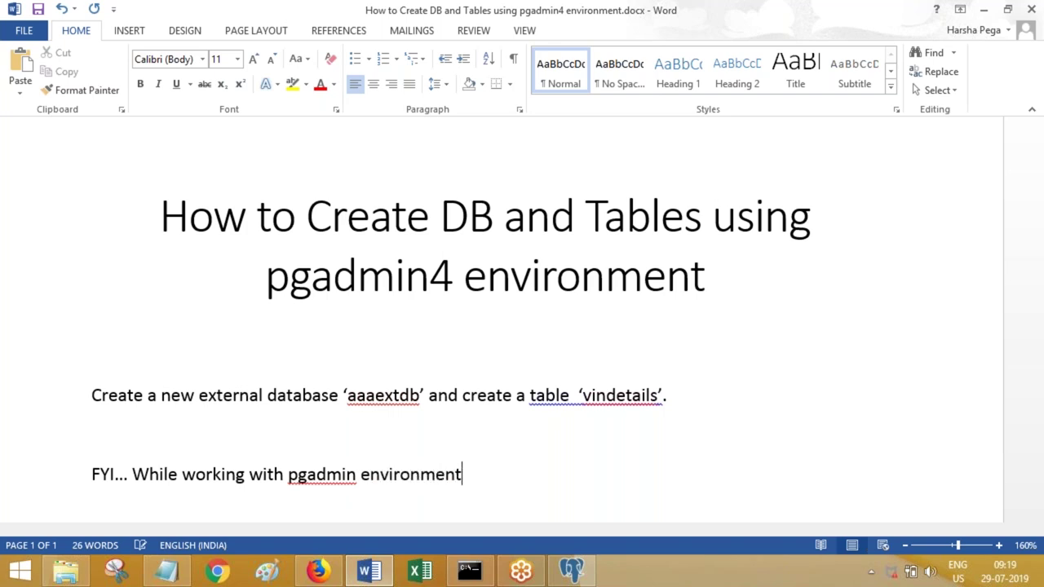
text(, make)
text(sure)
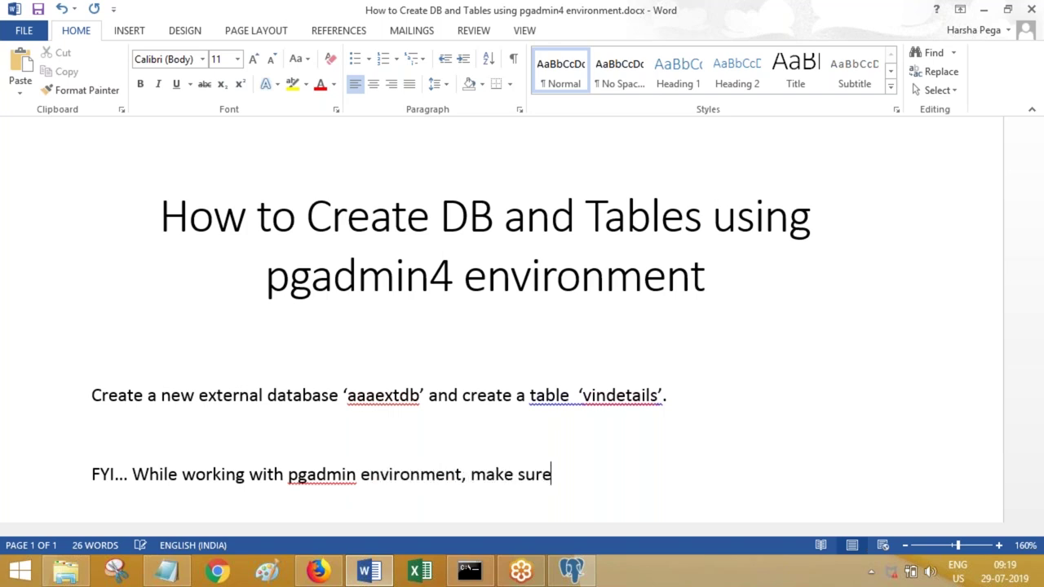
text( the names of taatabase, tablesm)
key(BackSpace)
text(and column)
text(s must be )
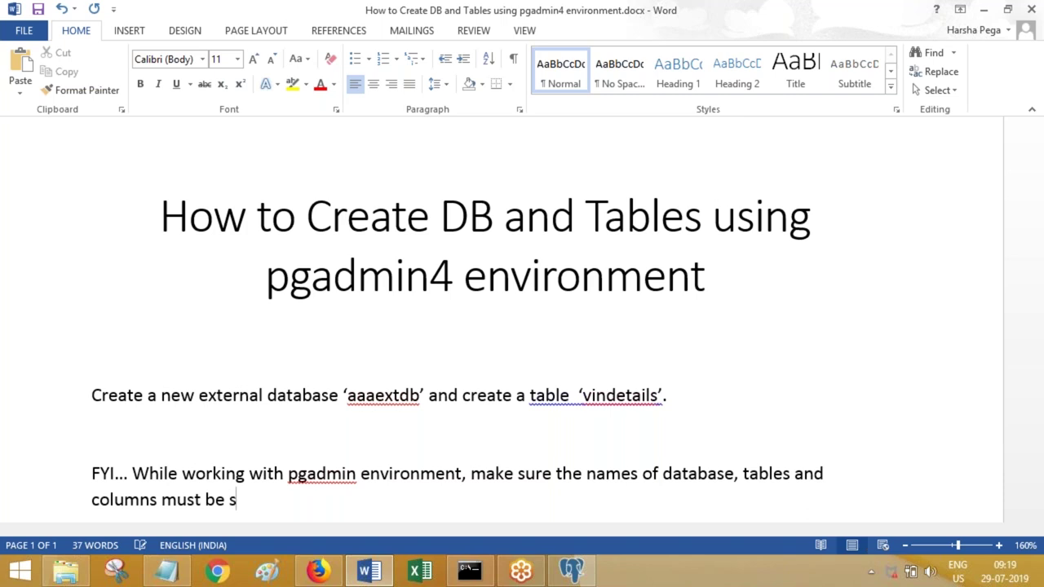
text(all LOWER )
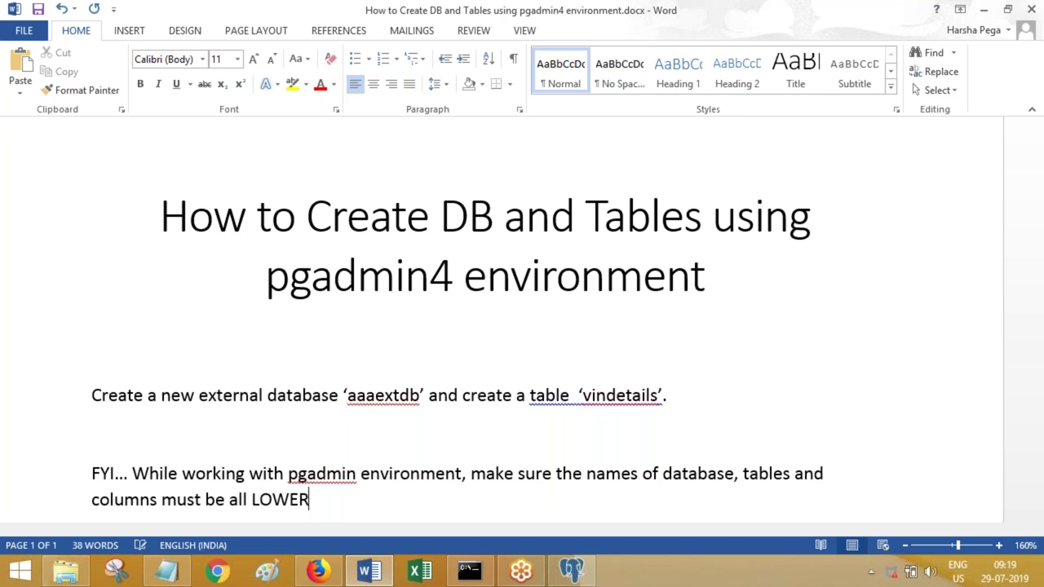
text(CASE.)
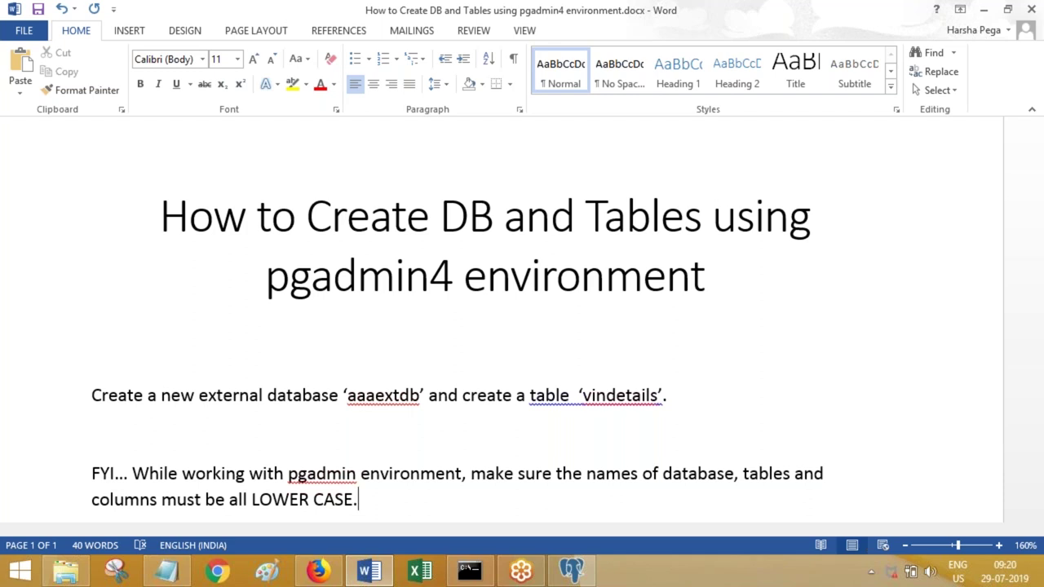
key(Return)
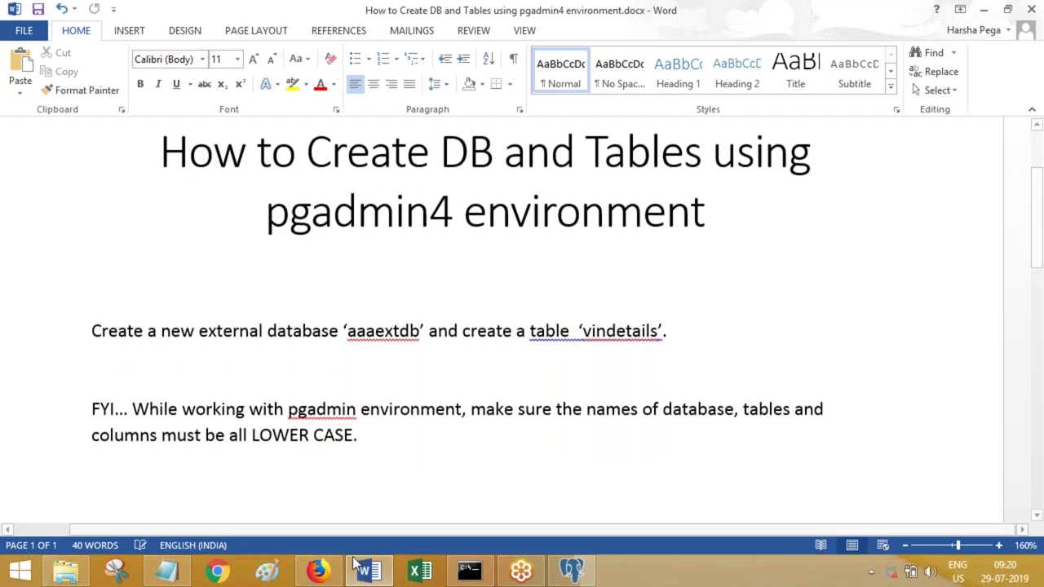
- In pgAdmin, choose Create > Database from the postgres database's context menu
click(569, 576)
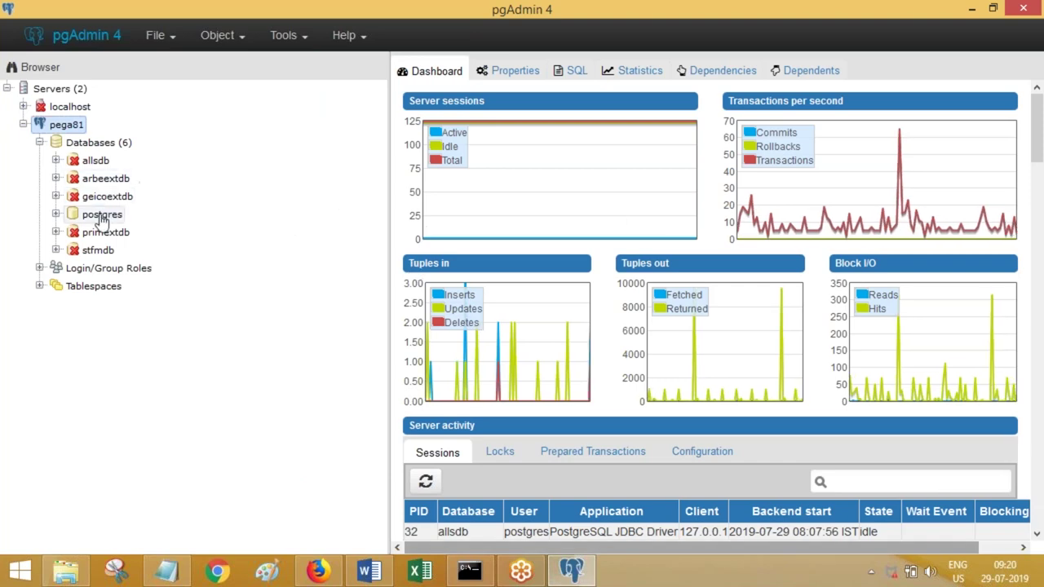
click(102, 215)
right_click(100, 221)
mouse_move(139, 233)
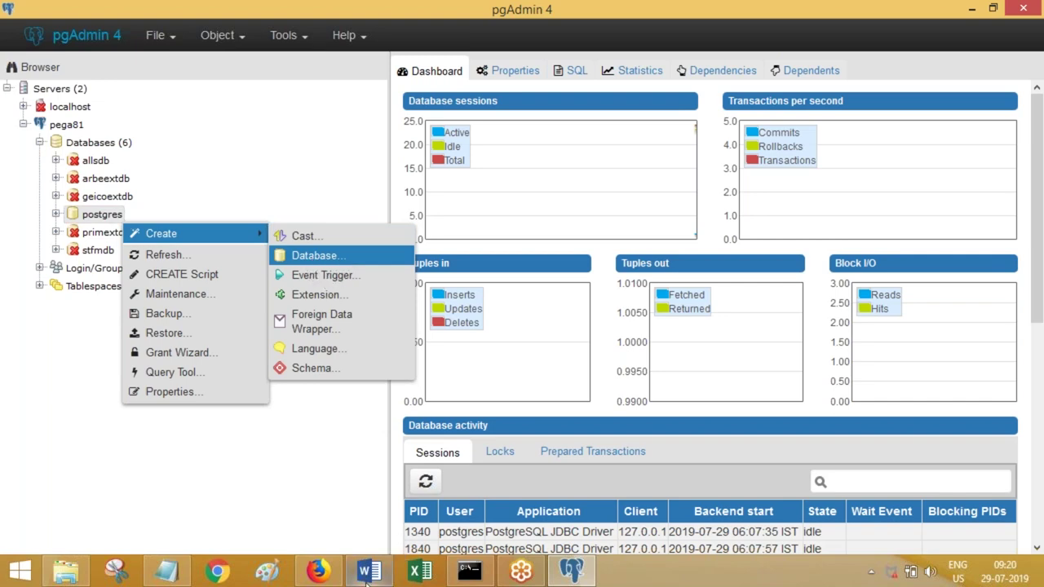
- Add the line 'Creating database' to the Word guide
click(383, 565)
text(Creat)
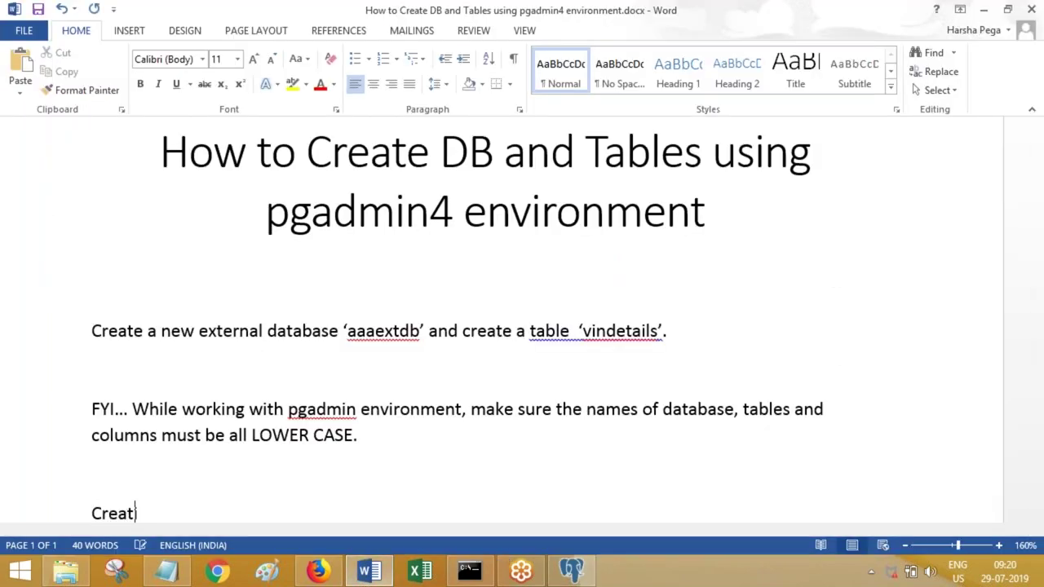
text(ing databa)
key(BackSpace)
key(BackSpace)
text(tabase)
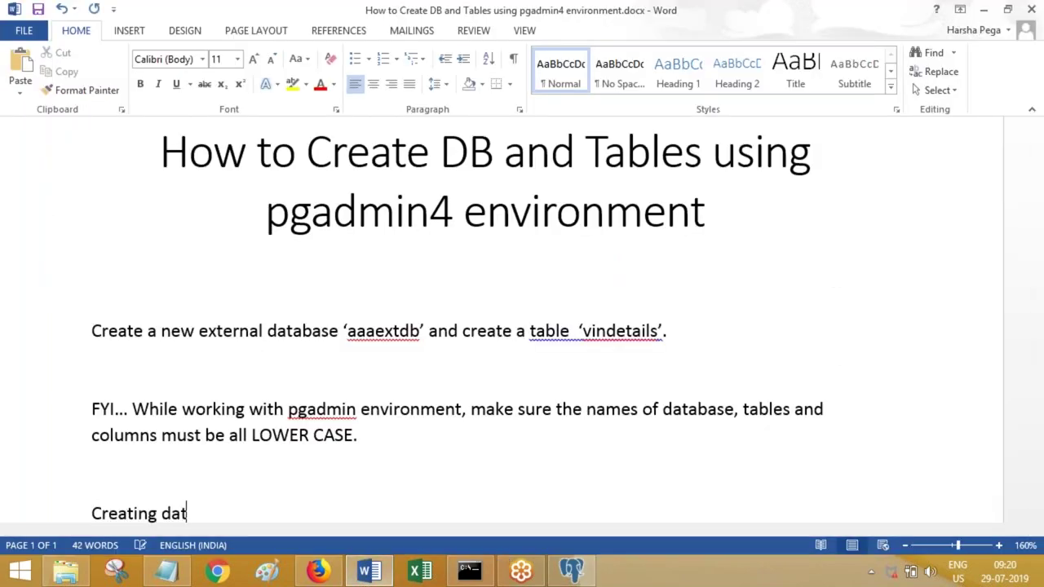
key(Return)
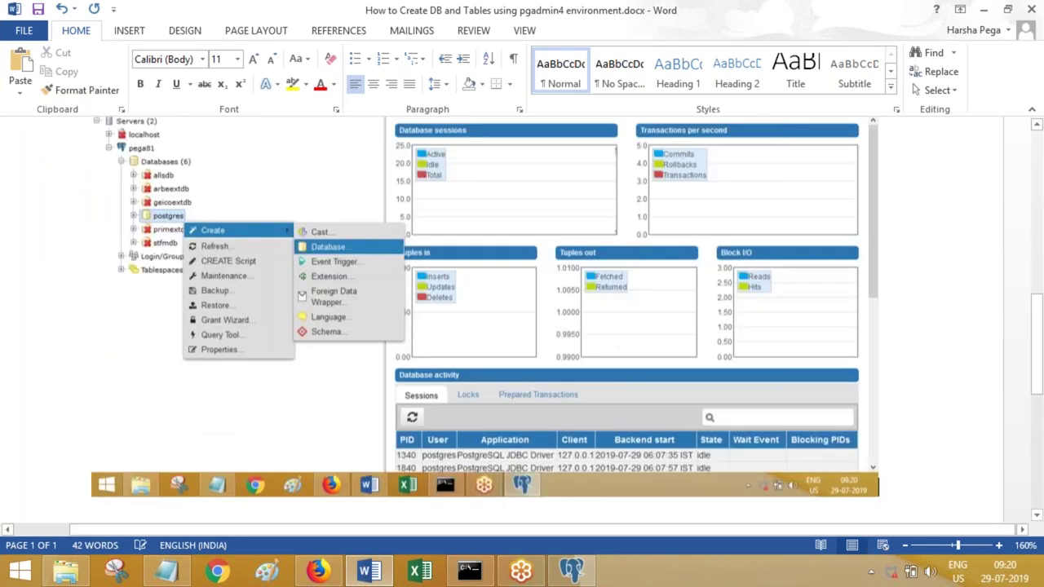
- Paste the new-database form screenshot into the guide under that line
click(320, 573)
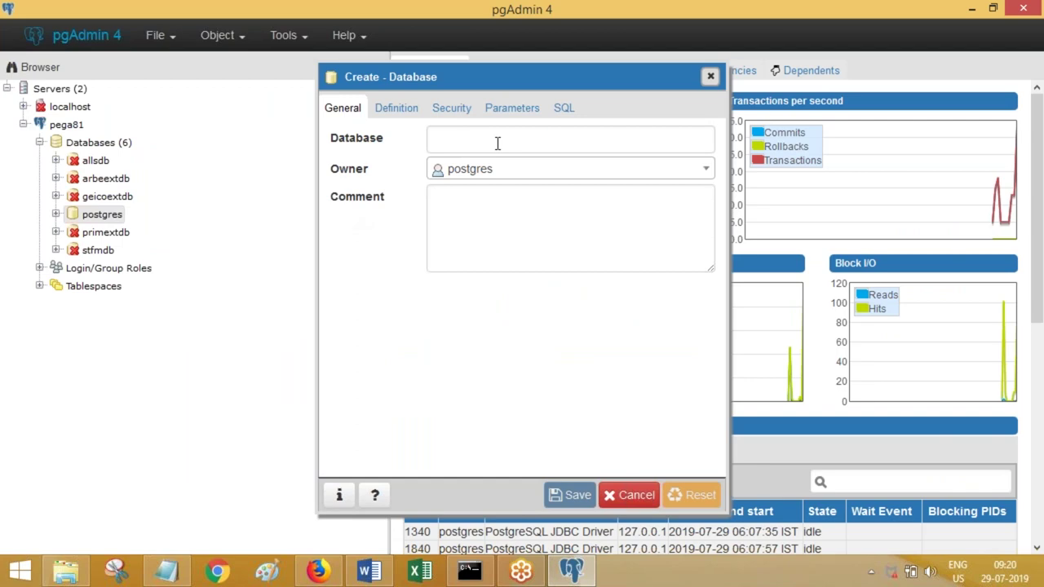
click(357, 573)
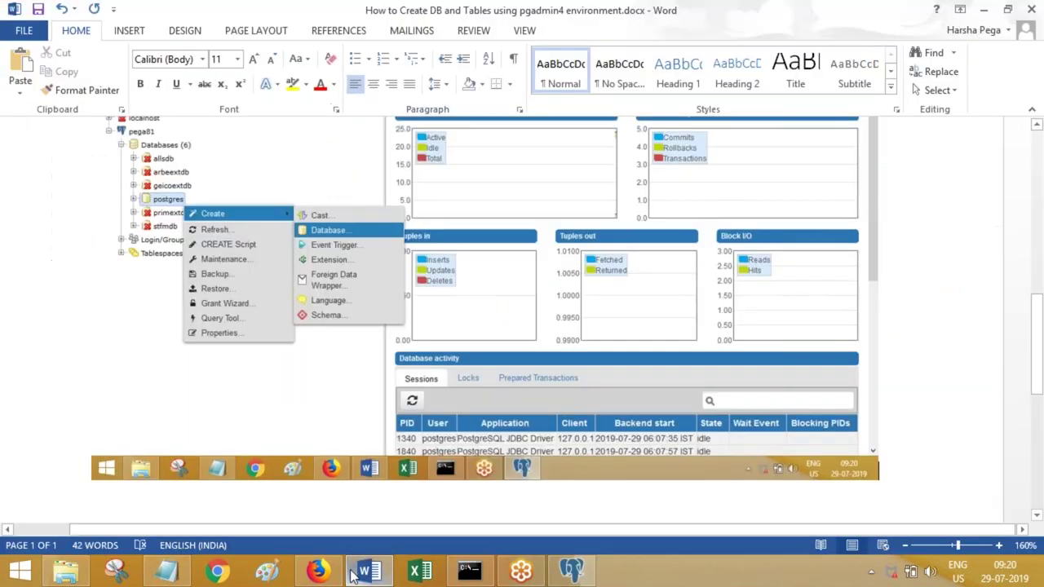
key(ctrl+v)
key(alt+Tab)
- Name the new database aaaextdb, then view its Definition and Security tabs
click(456, 144)
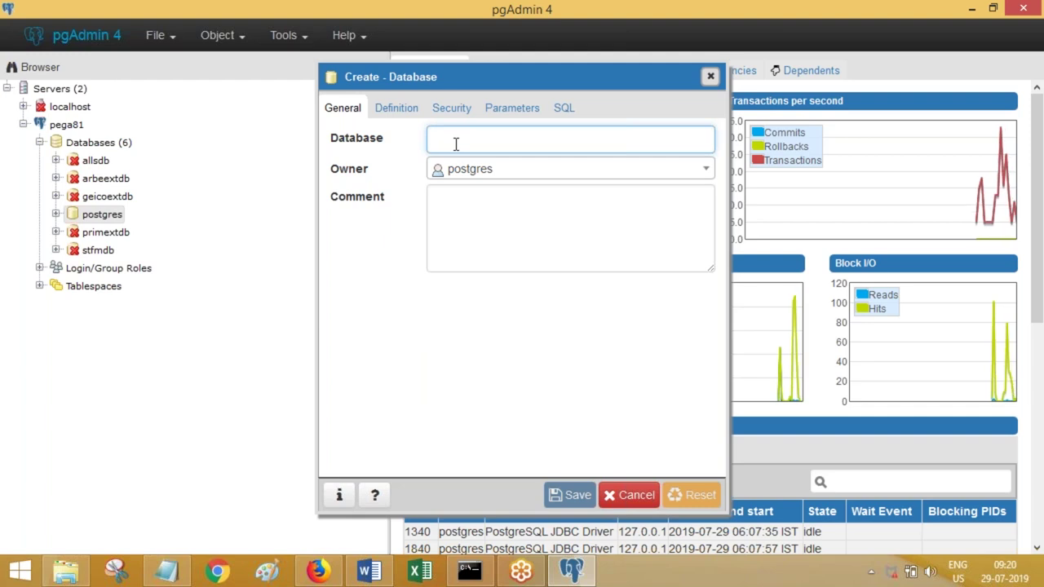
text(aaaextdb)
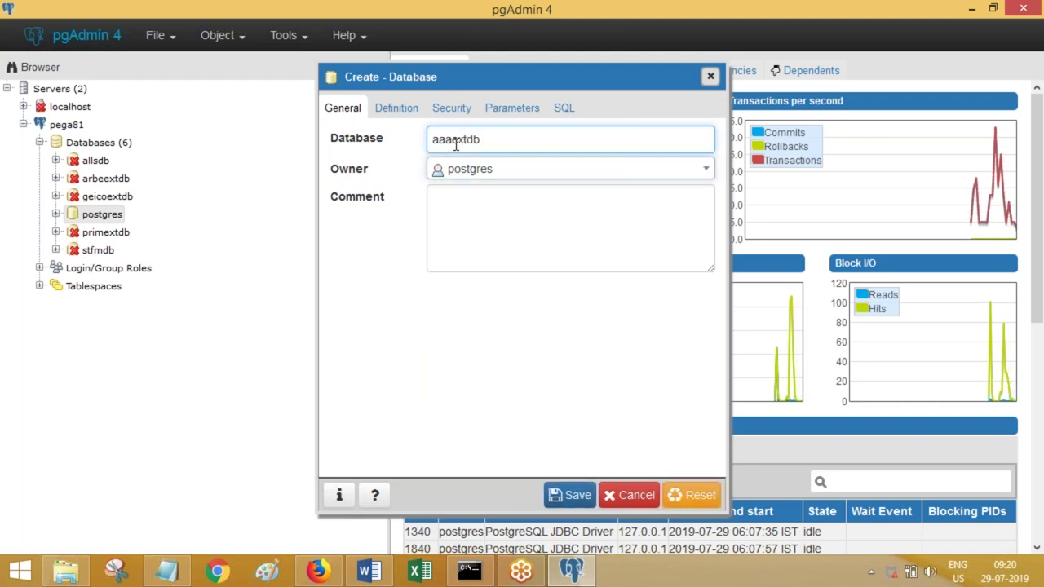
key(Tab)
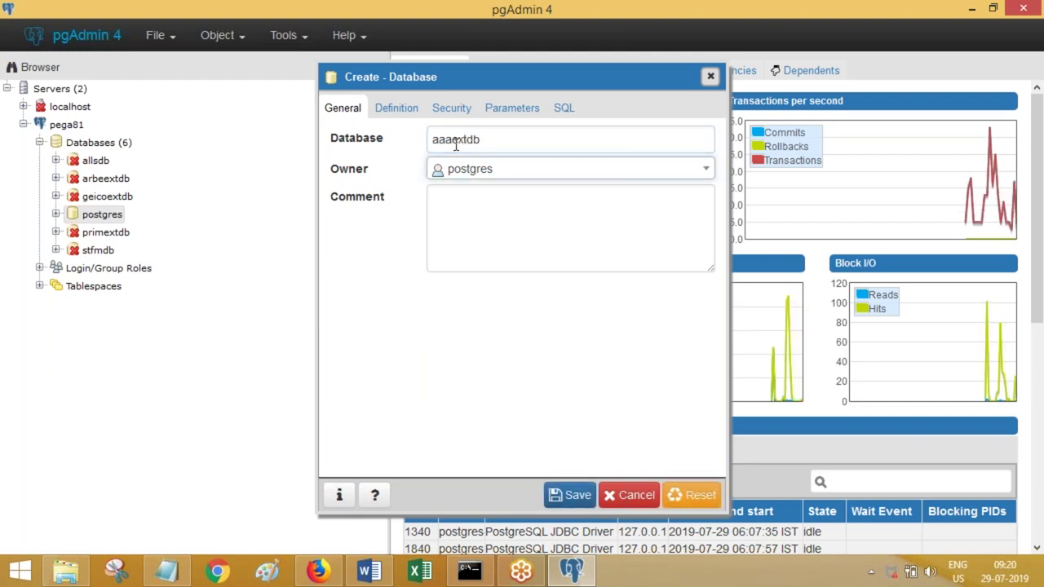
click(369, 571)
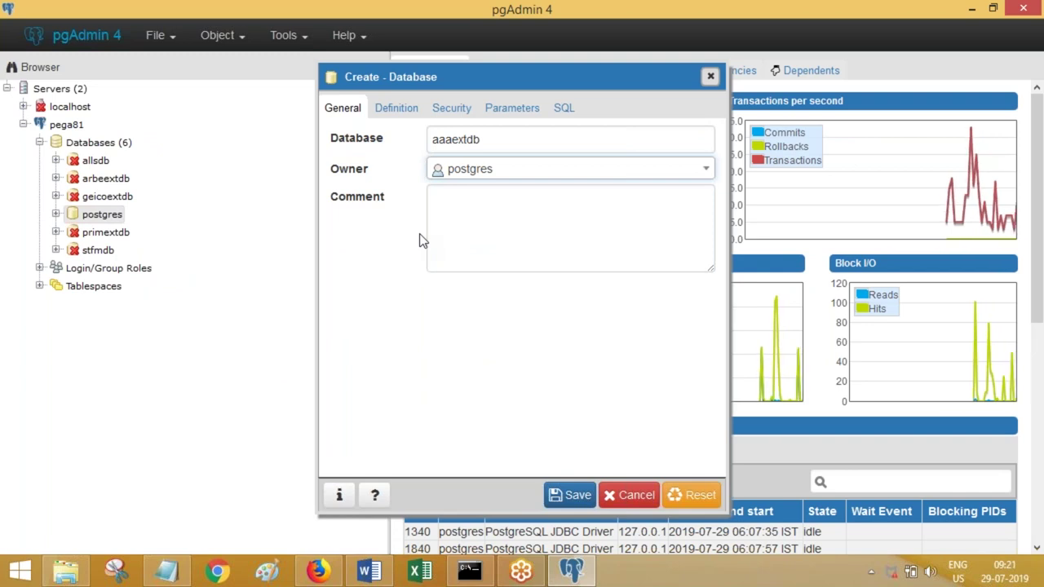
click(395, 110)
click(450, 111)
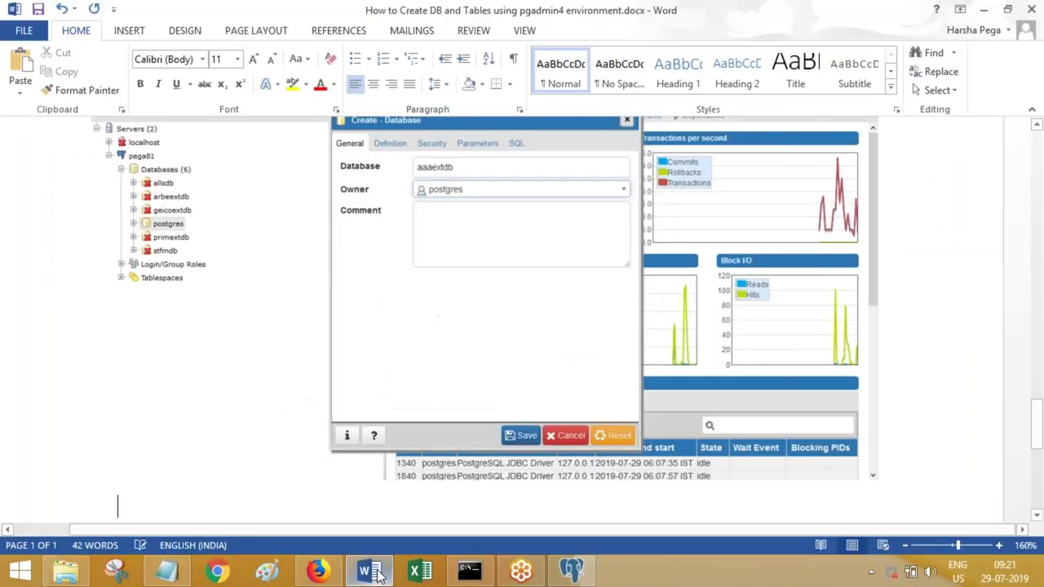
- Paste the screenshot, add 'Goto security tab and add required previleges.' and save the guide
click(371, 572)
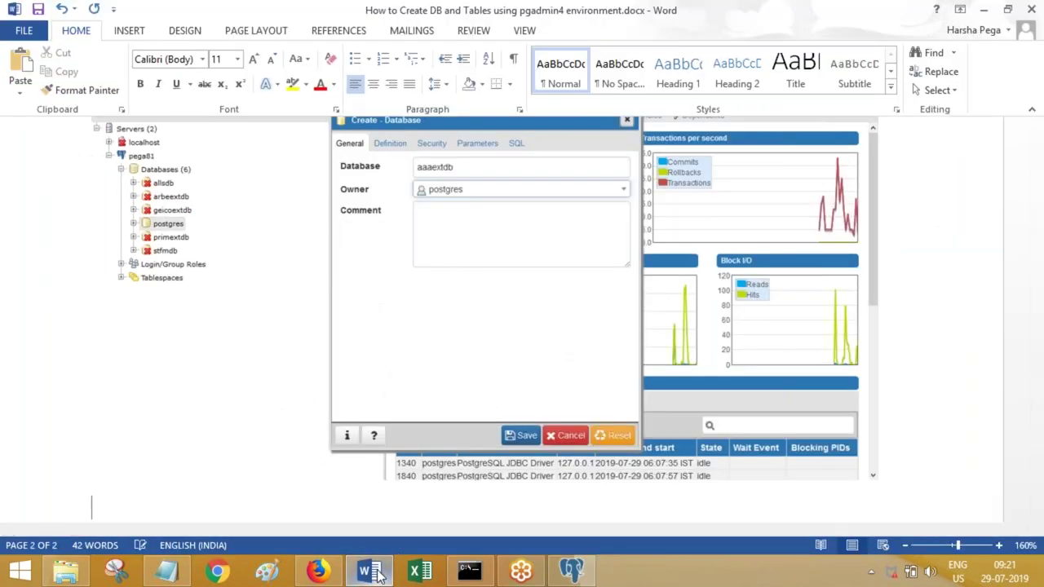
key(ctrl+v)
key(Return)
text(G)
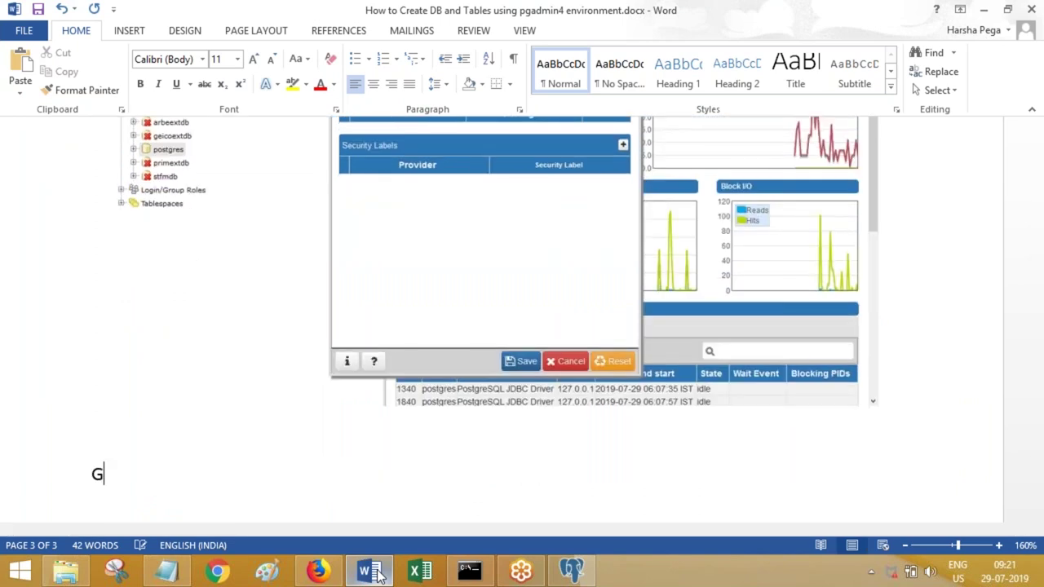
text(oto security)
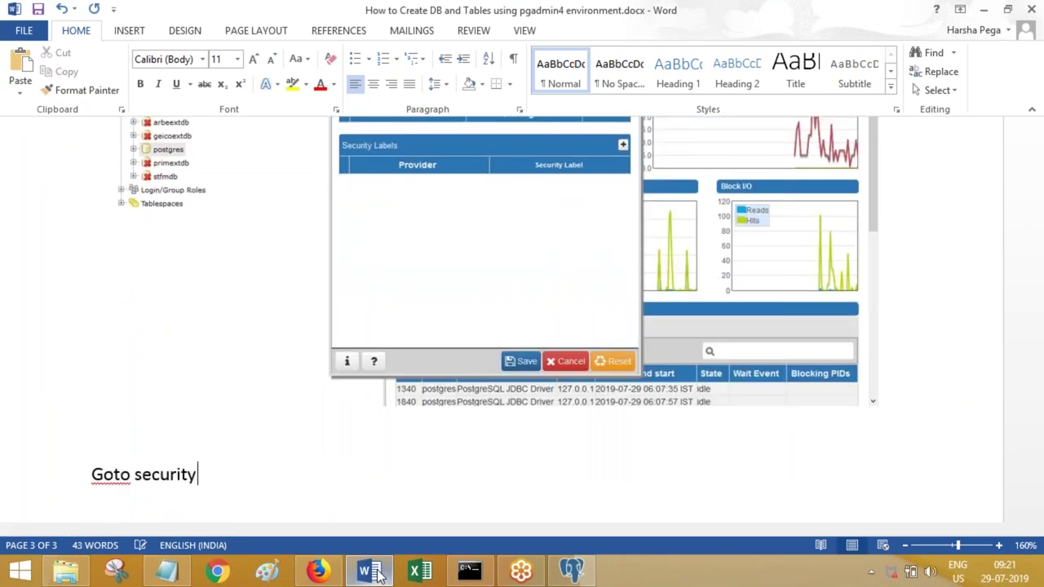
text( tab and ad)
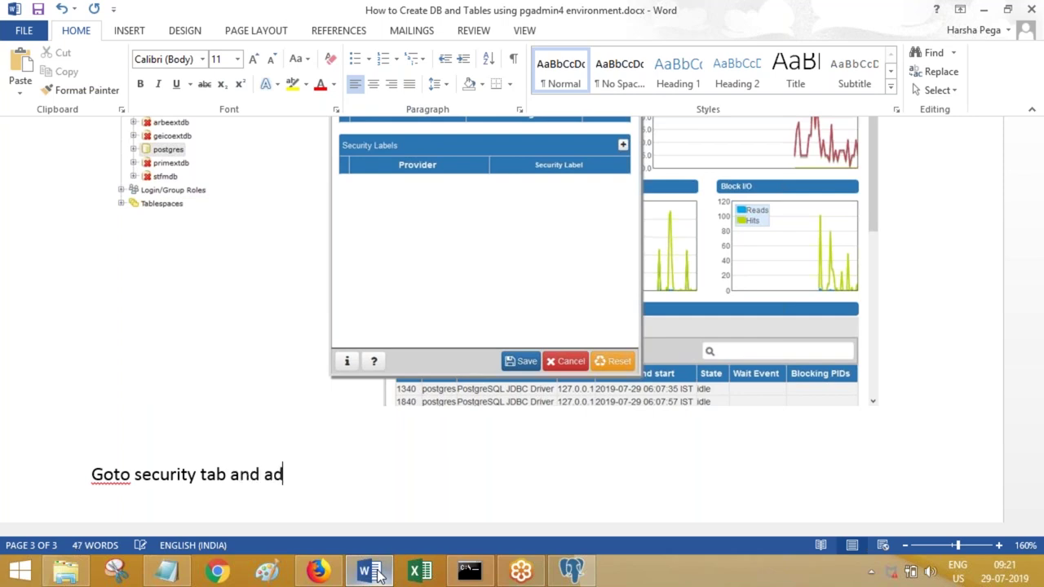
text(d required )
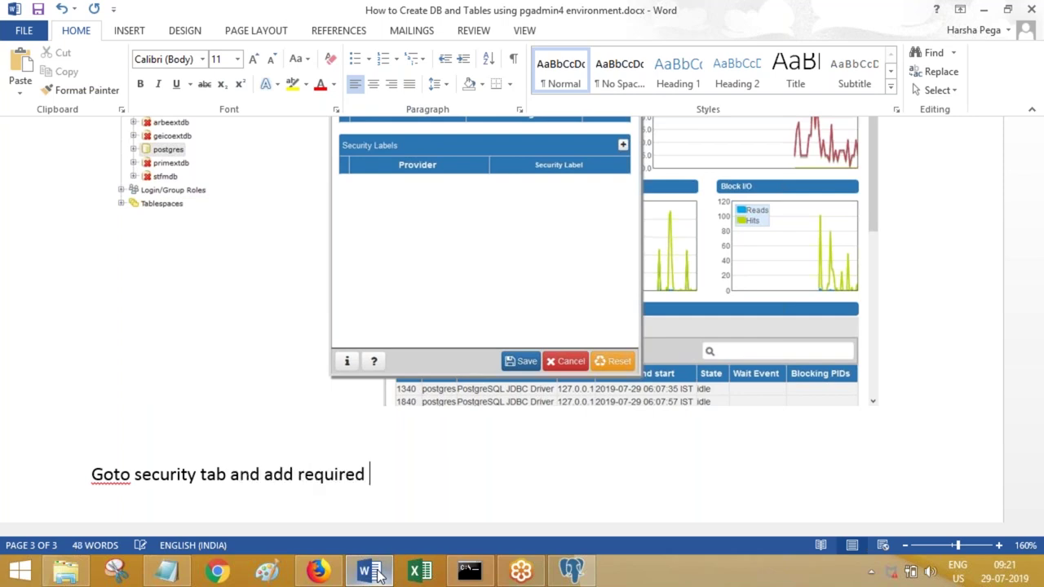
text(previleges.)
key(ctrl+s)
key(Return)
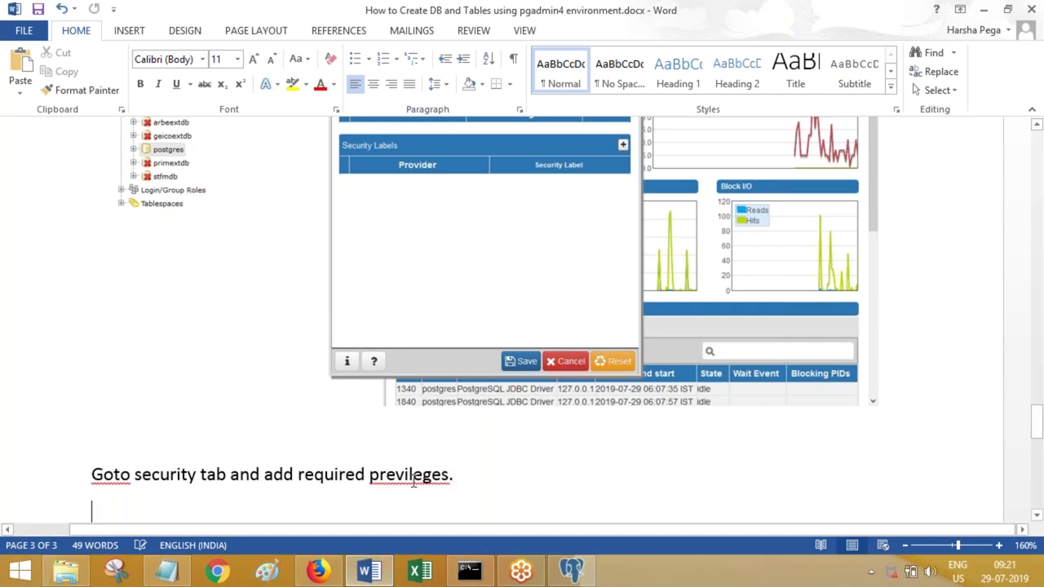
- Fix the spelling to 'privileges' and return to pgAdmin's Create - Database dialog
right_click(413, 470)
click(500, 352)
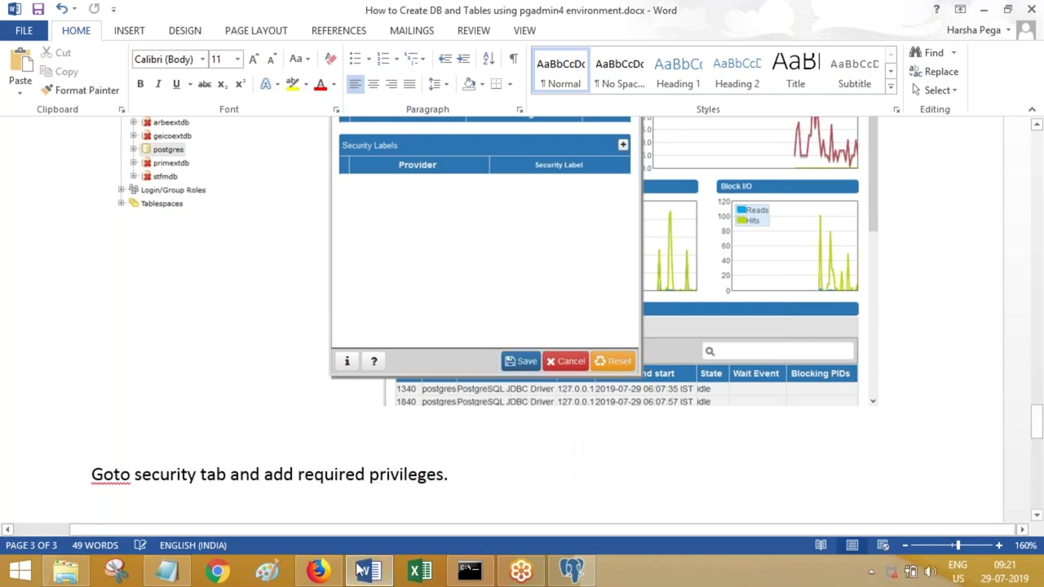
click(318, 571)
click(369, 571)
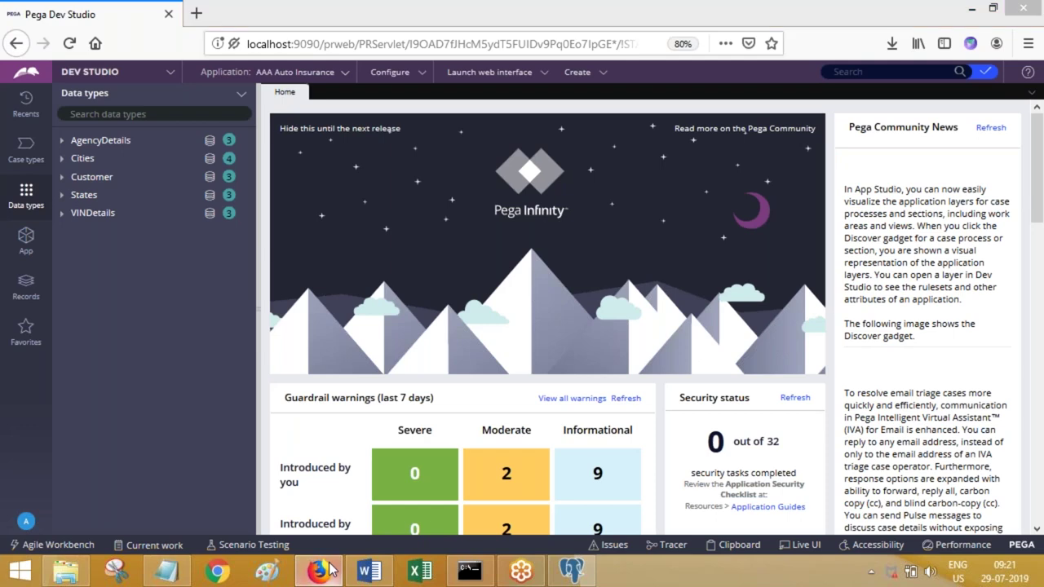
click(571, 571)
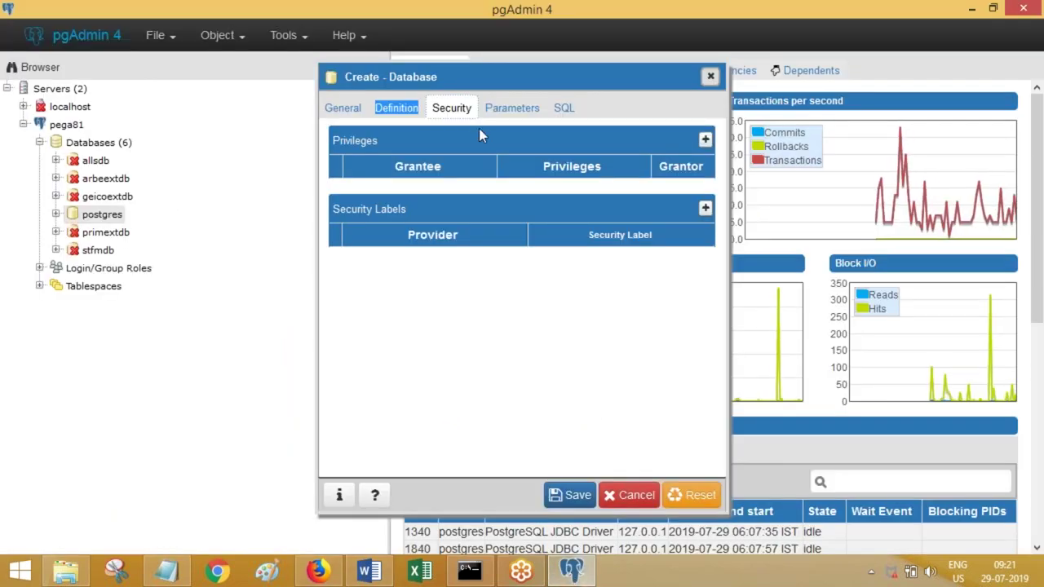
- Add a privilege row, then note 'Click on plus icon' in the guide and save it
click(706, 141)
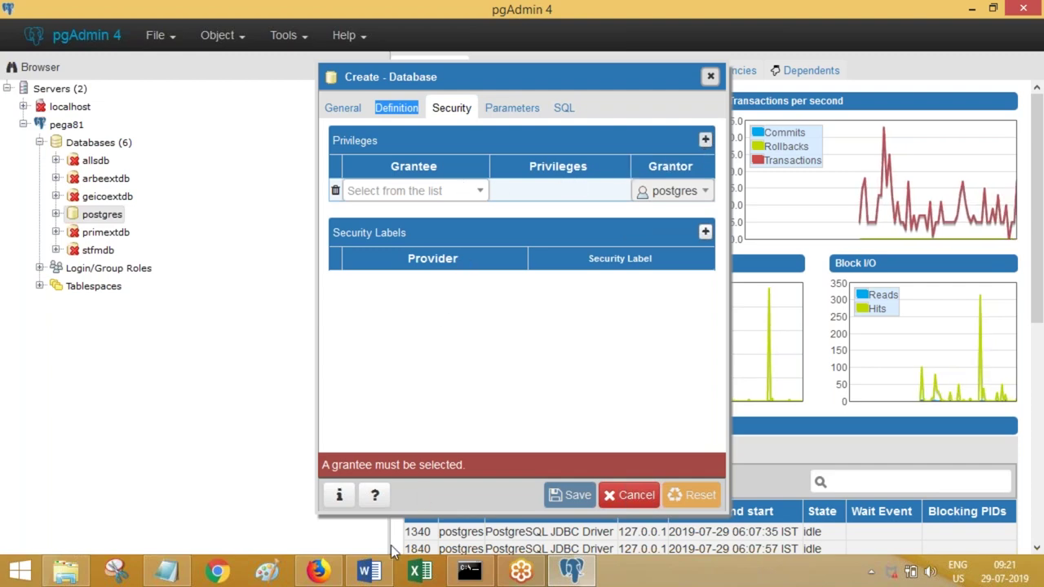
click(368, 571)
key(Return)
key(Return)
text(Click on )
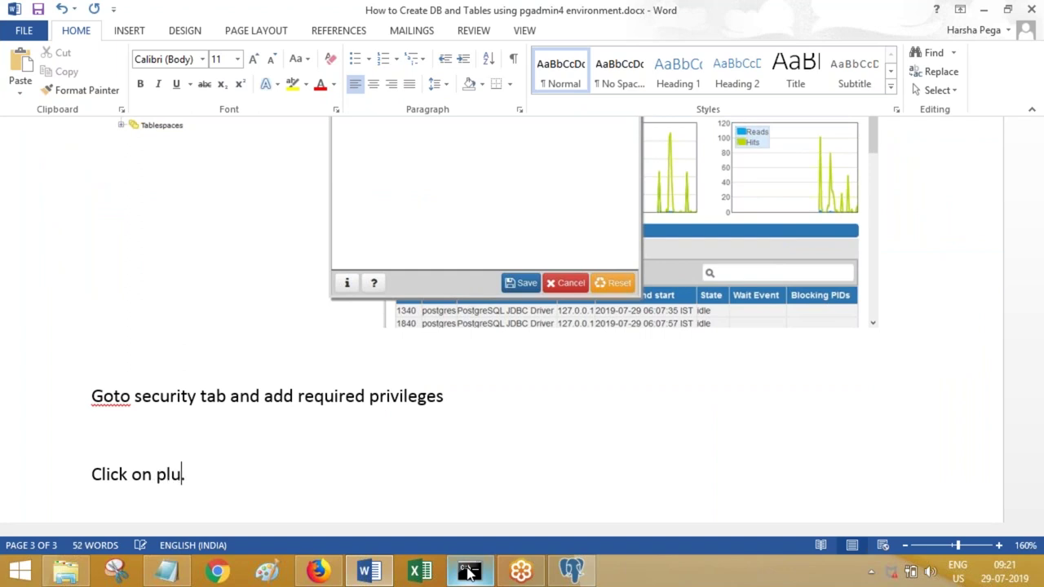
text(plus icon)
click(393, 510)
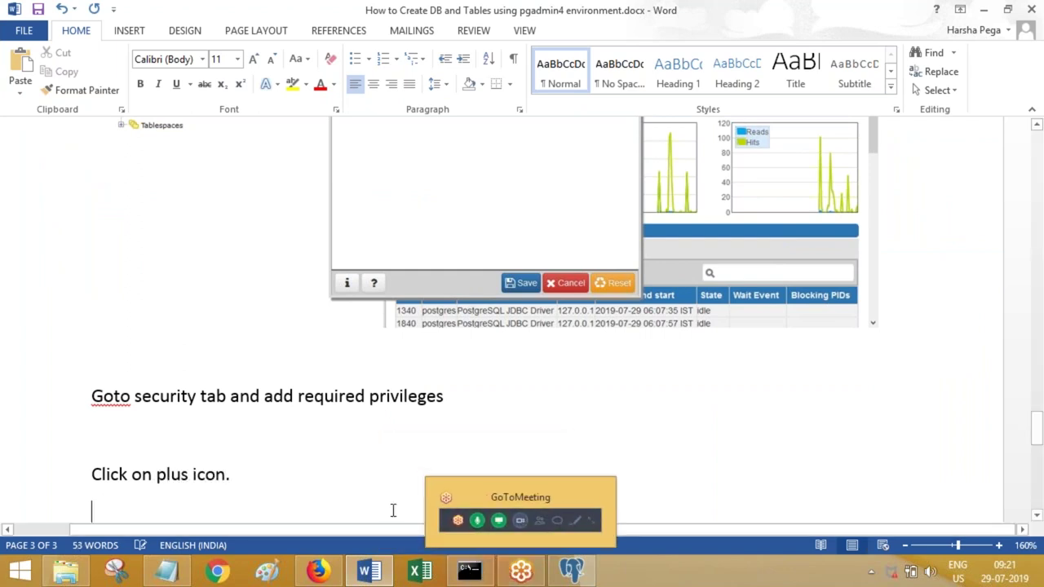
key(ctrl+s)
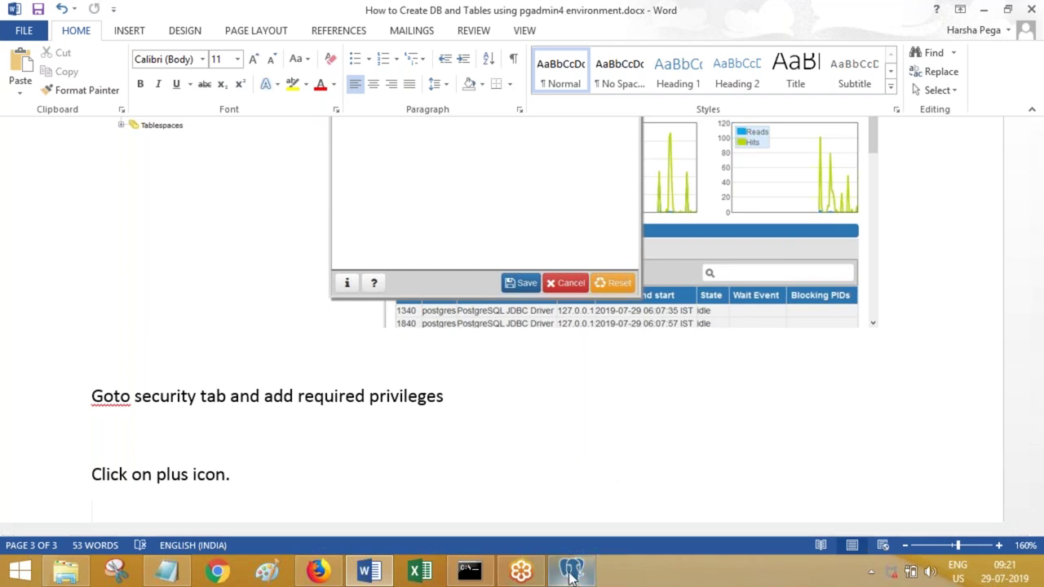
- Set postgres as the privilege grantee and paste a screenshot into the guide
click(571, 571)
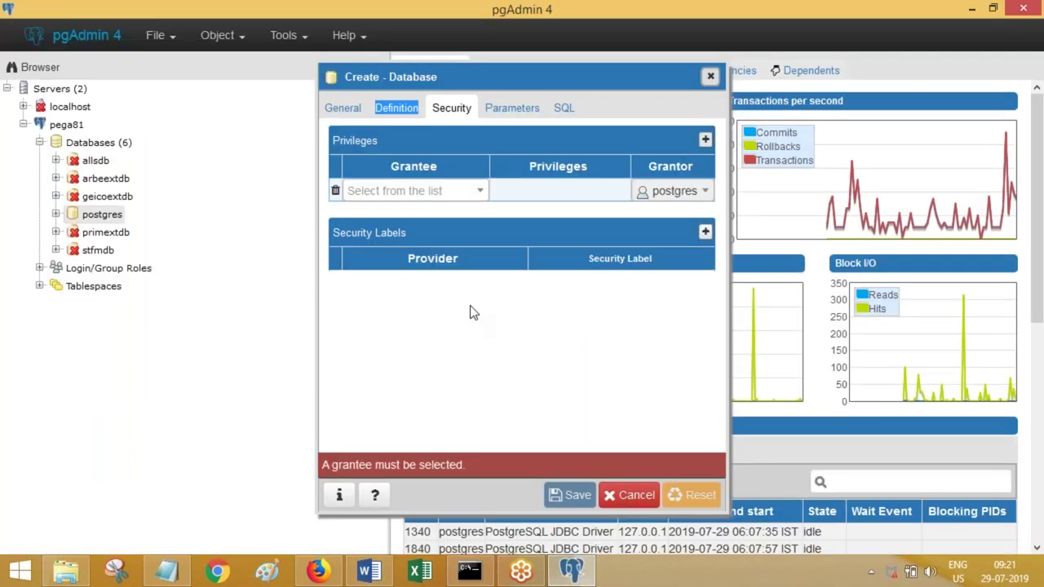
click(432, 204)
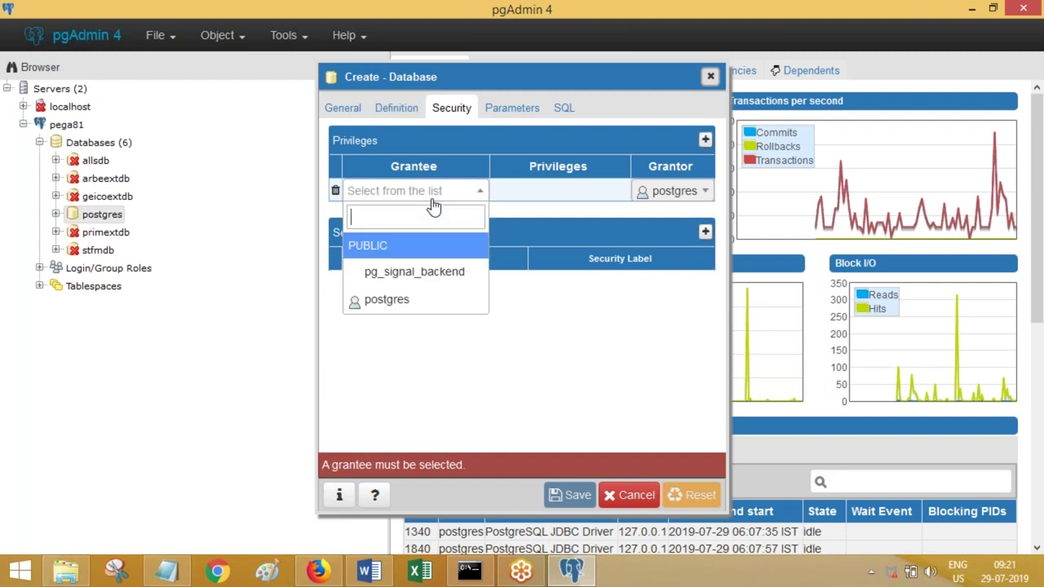
click(416, 302)
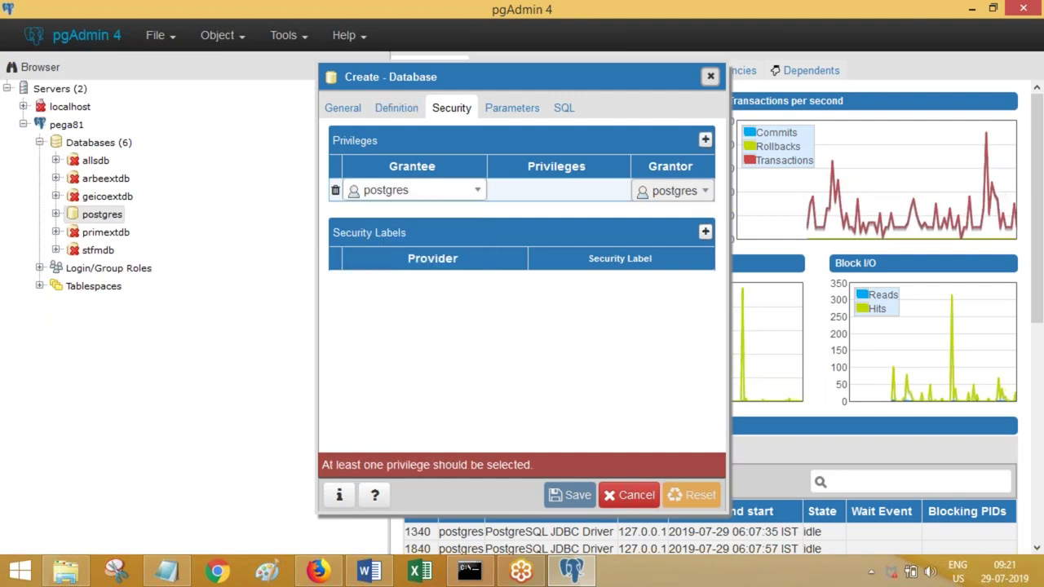
click(372, 572)
key(ctrl+v)
- Grant postgres ALL privileges (CREATE, TEMPORARY, CONNECT) on the new database
click(571, 571)
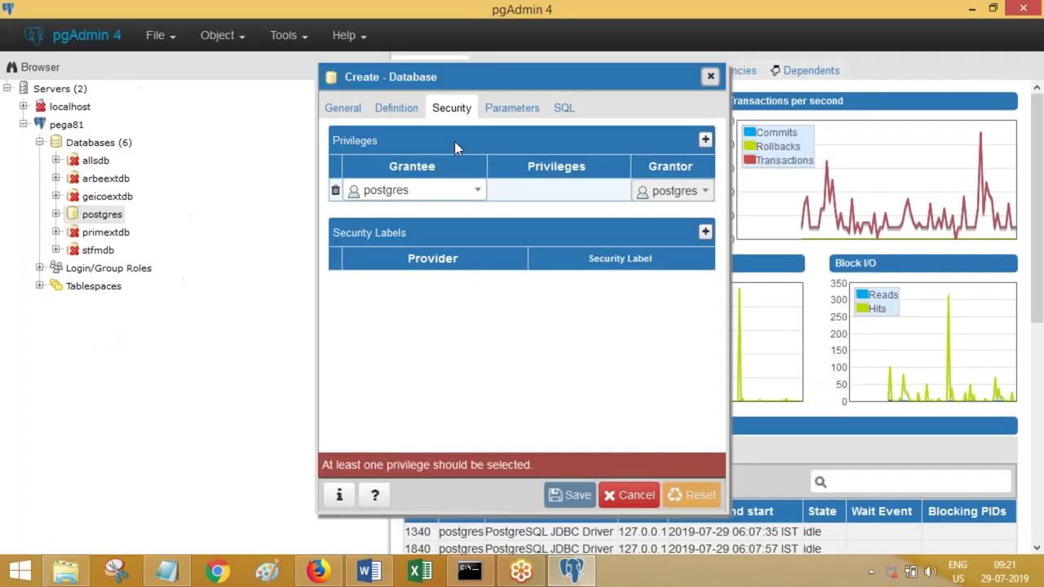
click(533, 187)
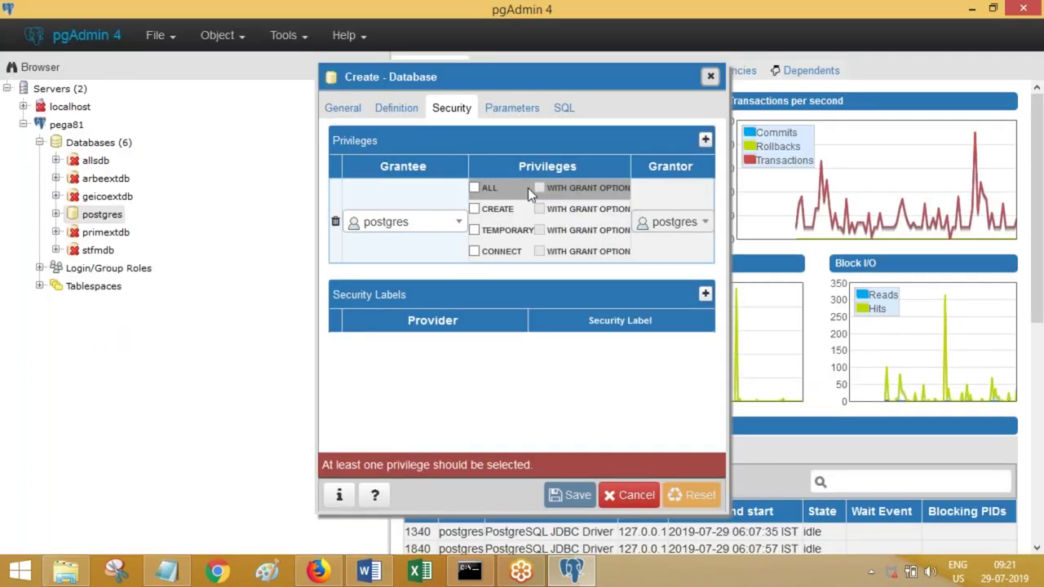
click(474, 188)
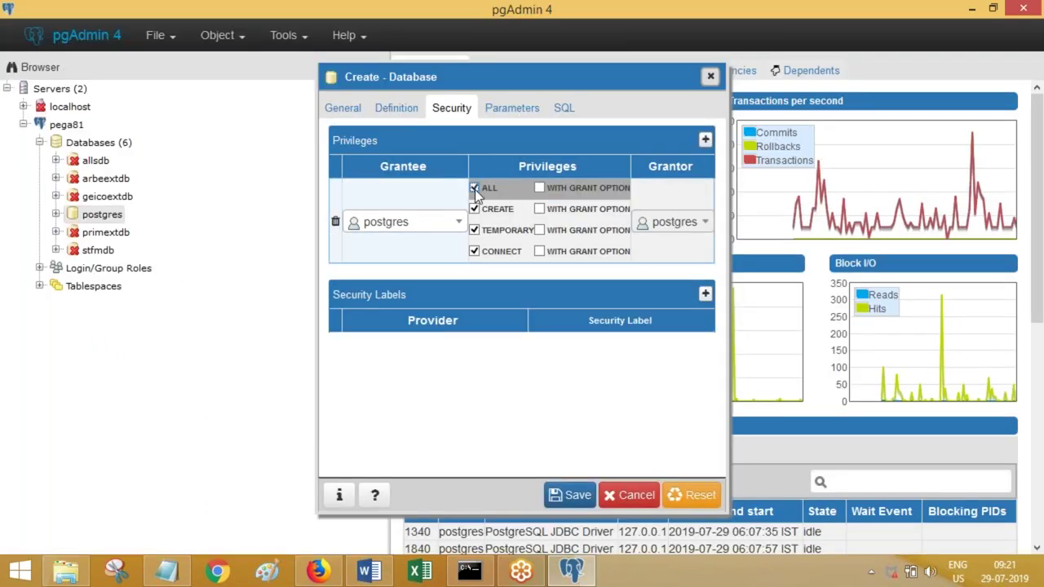
click(382, 574)
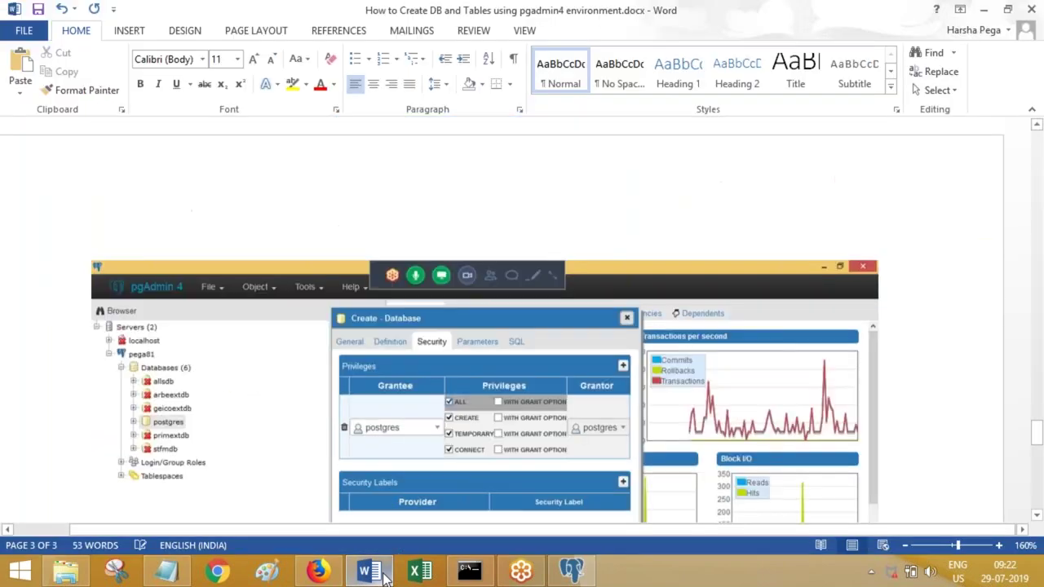
- Add the step 'Click on save.' to the guide and save the document
key(Return)
text(Click on save.)
key(Return)
key(ctrl+s)
- Finish the postgres privilege entry and paste the dialog screenshot into the guide
click(571, 572)
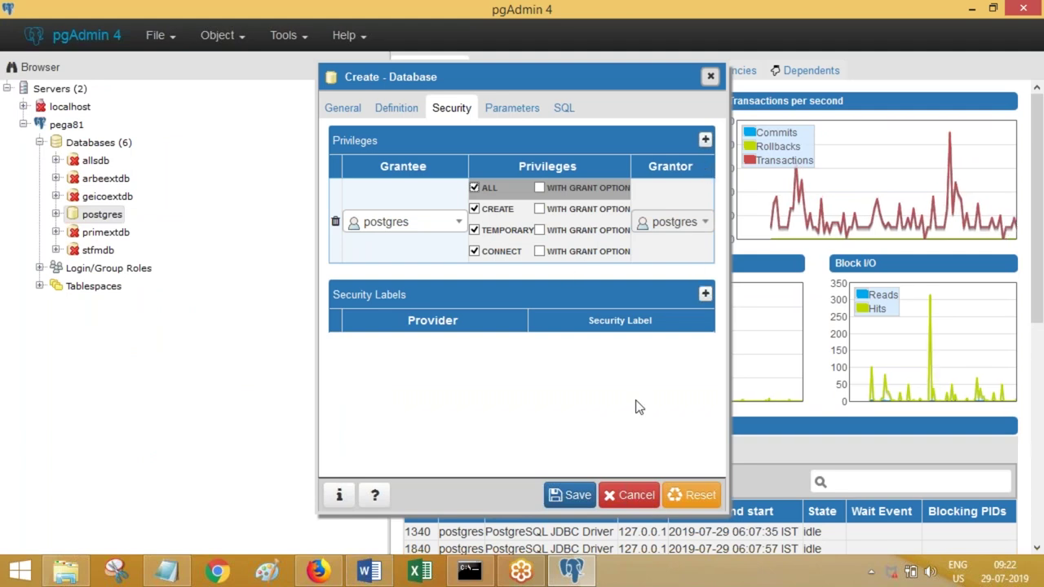
click(576, 498)
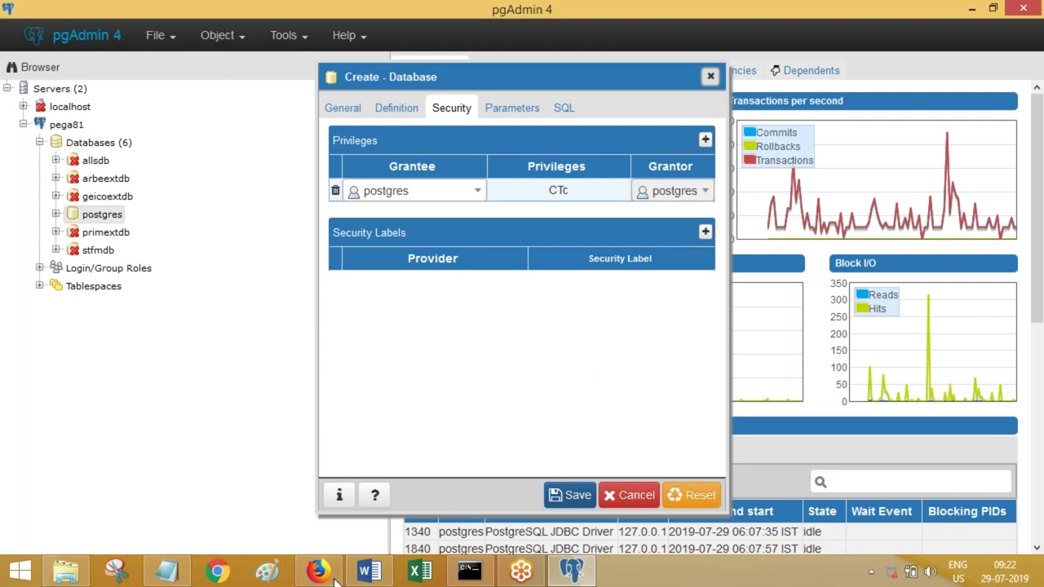
click(366, 574)
key(ctrl+v)
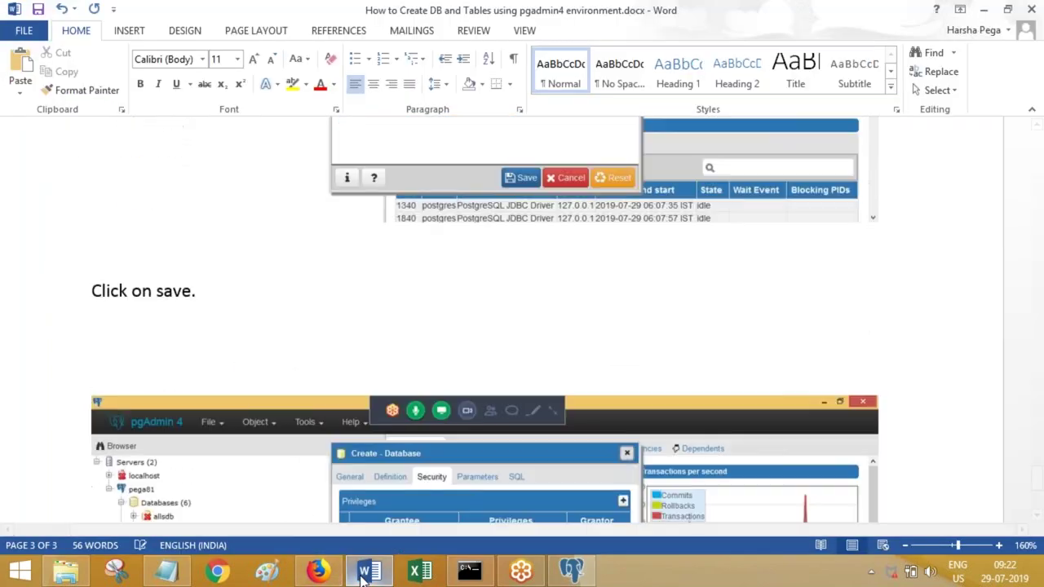
click(571, 574)
- Save the aaaextdb database and note 'It gets closed automatically and db gets created.'
click(569, 496)
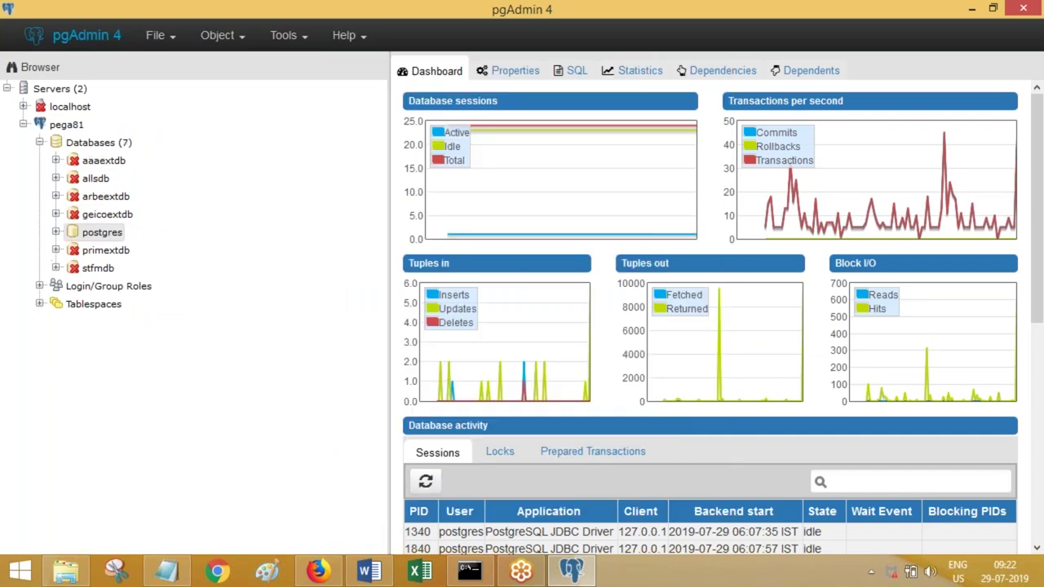
click(366, 573)
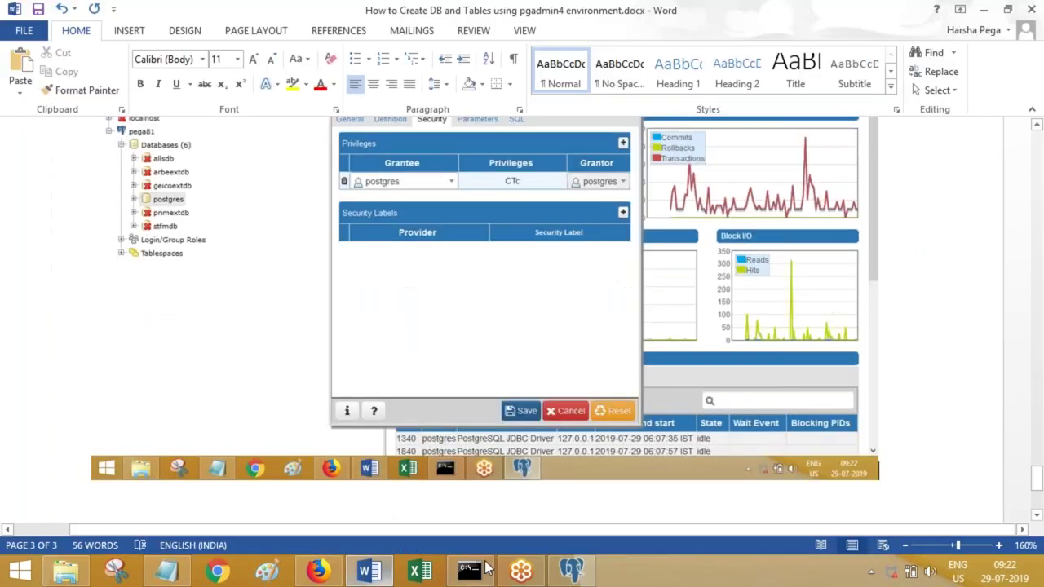
text(It gets closed)
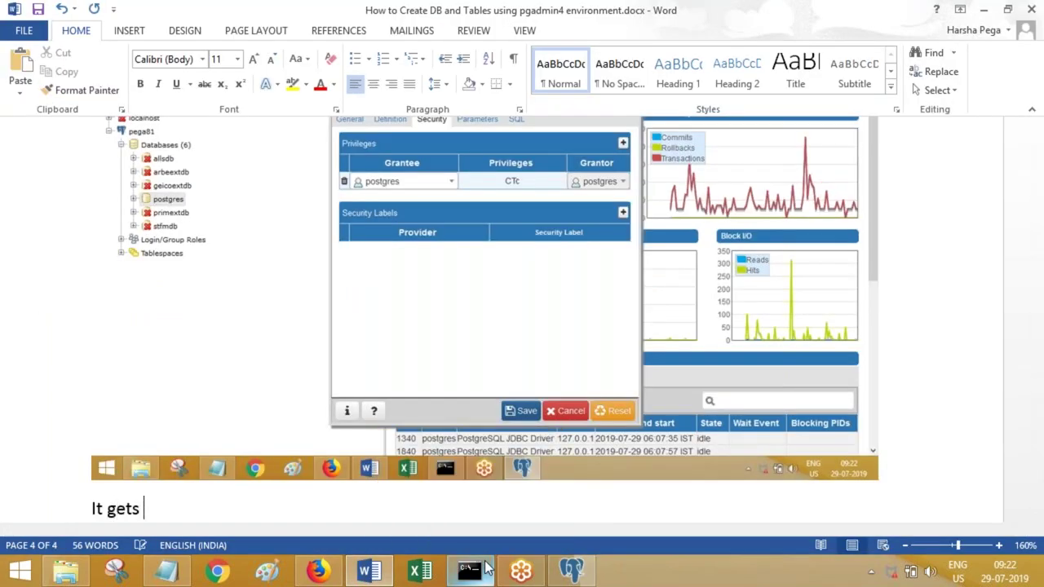
key(shift+Home)
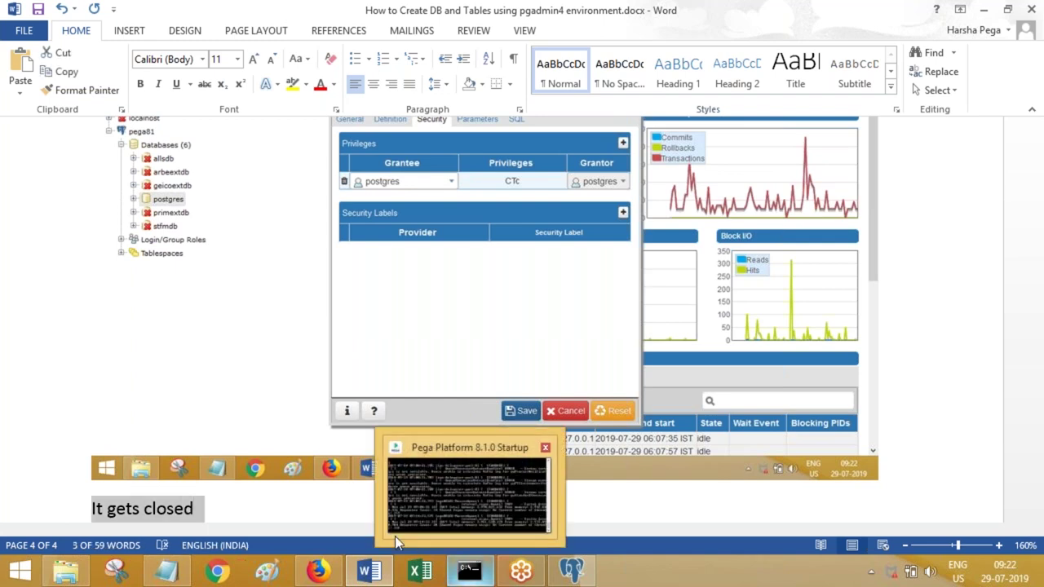
click(326, 516)
text(autom)
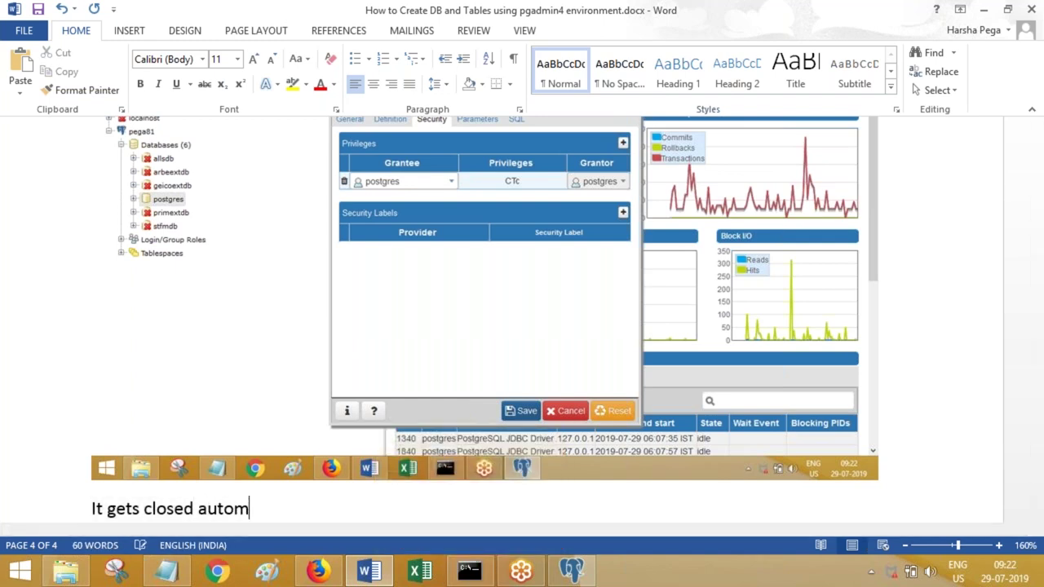
text(atically and dv)
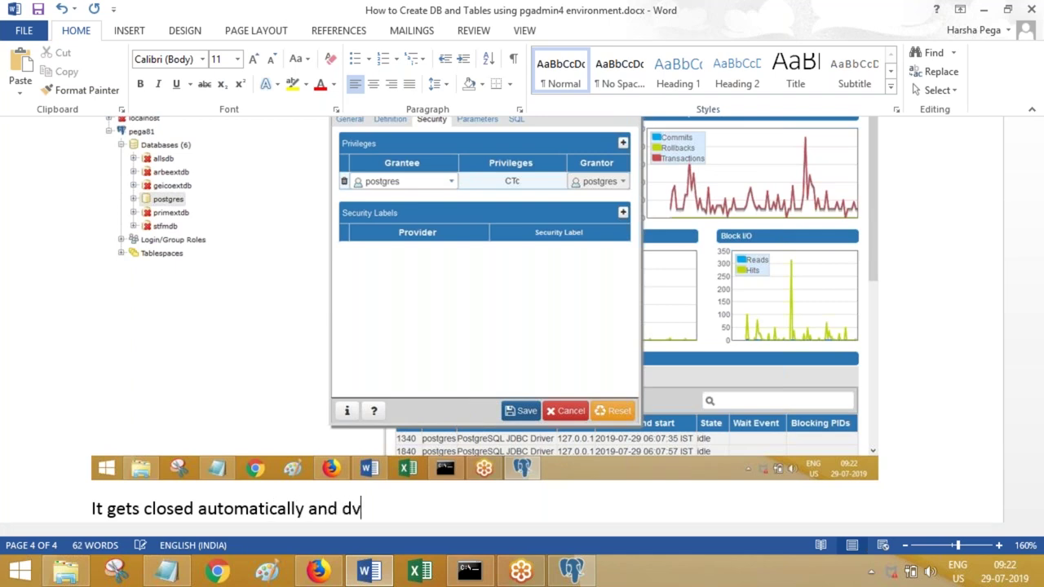
text(b gets created)
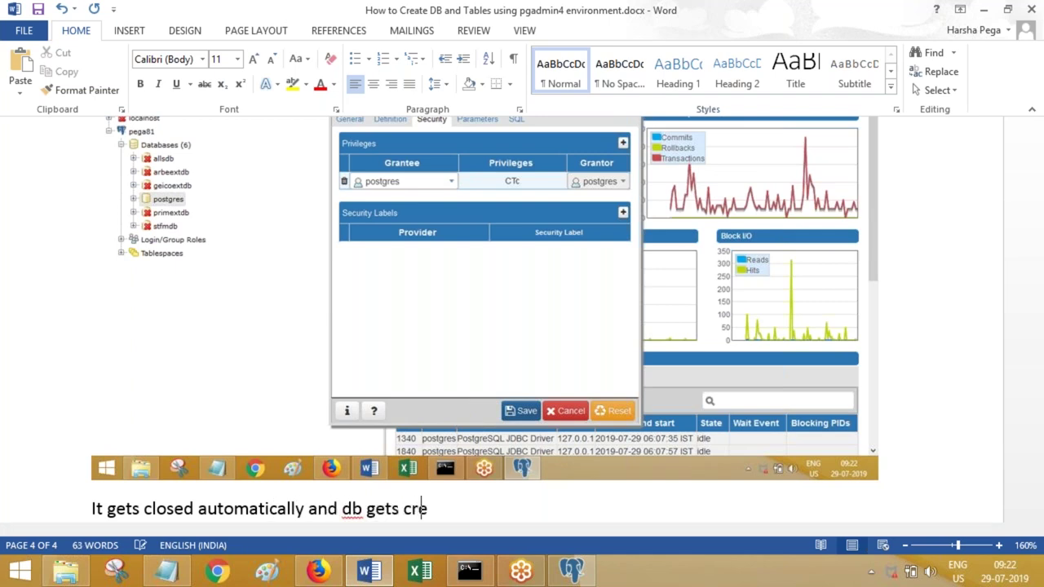
scroll(522, 327, down, 1)
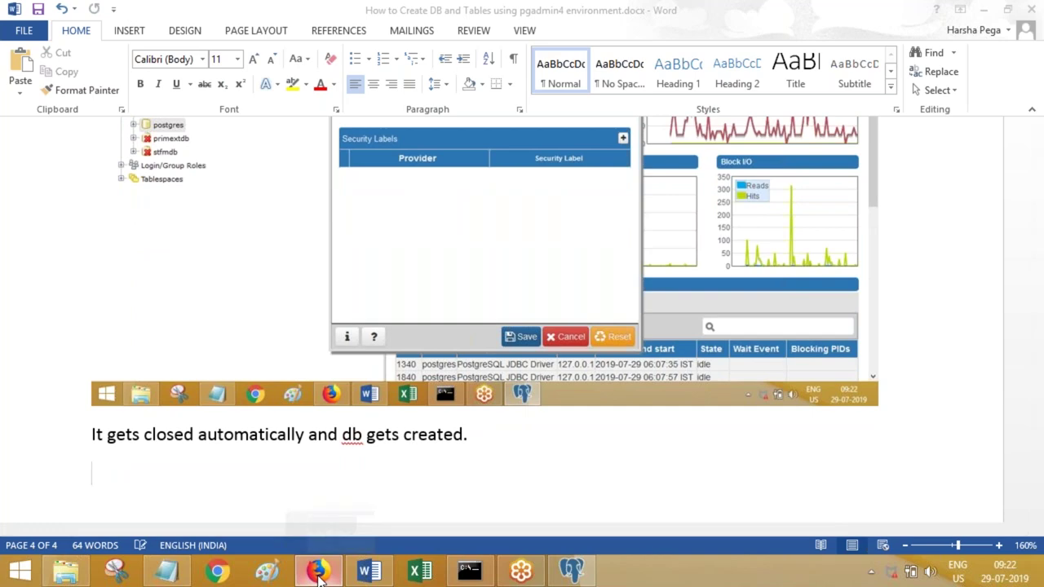
click(571, 571)
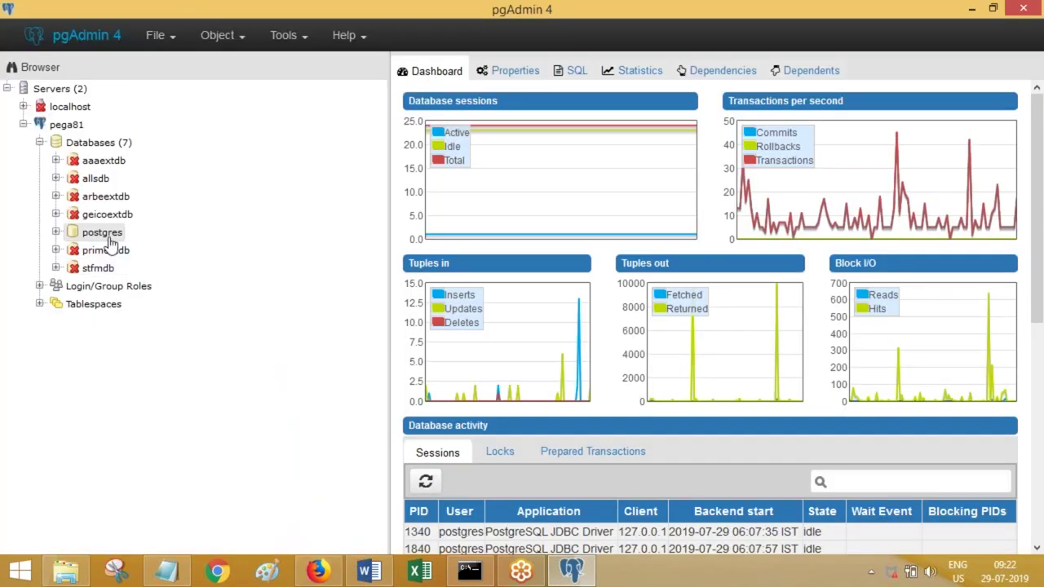
- Expand aaaextdb's Schemas to reveal its default public schema
right_click(78, 164)
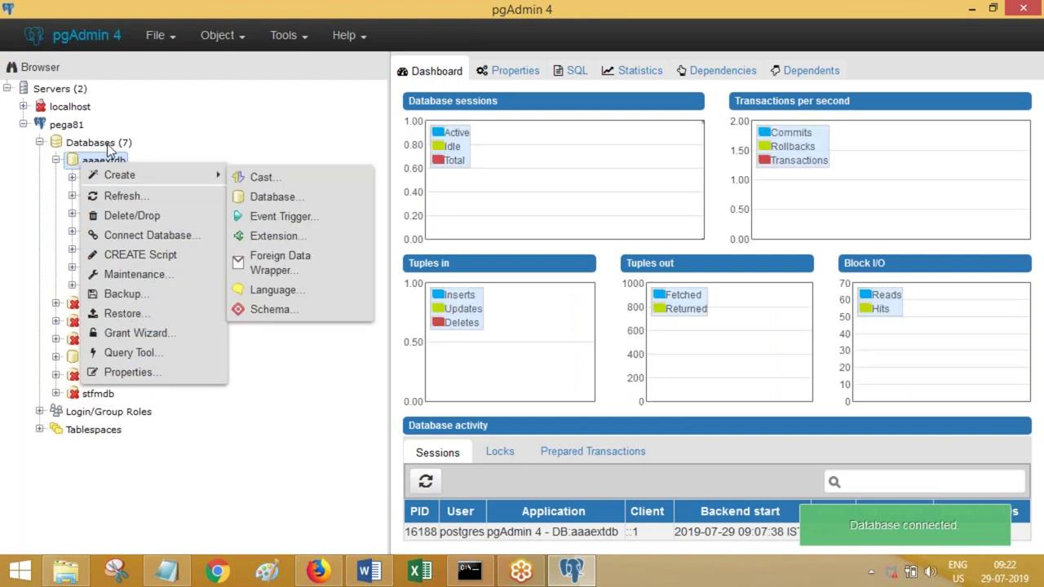
click(247, 108)
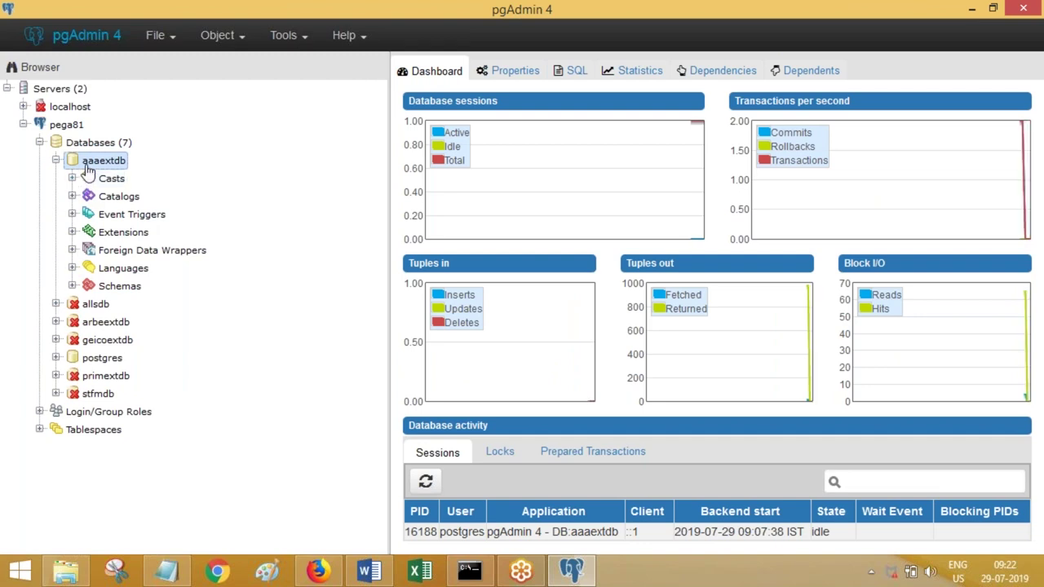
click(73, 286)
click(88, 304)
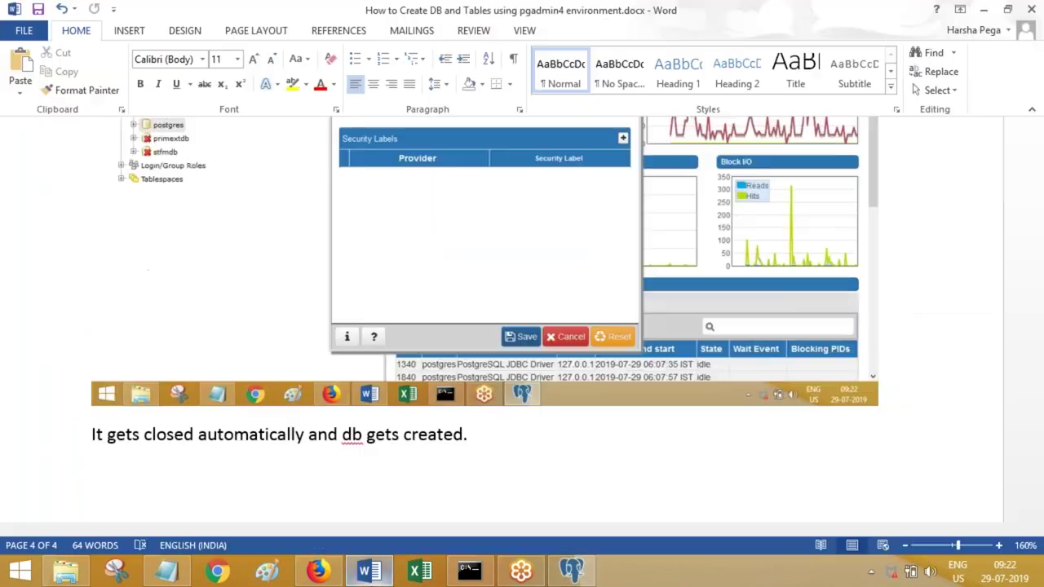
- Add 'By default db has public schema.' and 'Now, lets create a table.' to the Word guide and save it
click(369, 571)
text(By default)
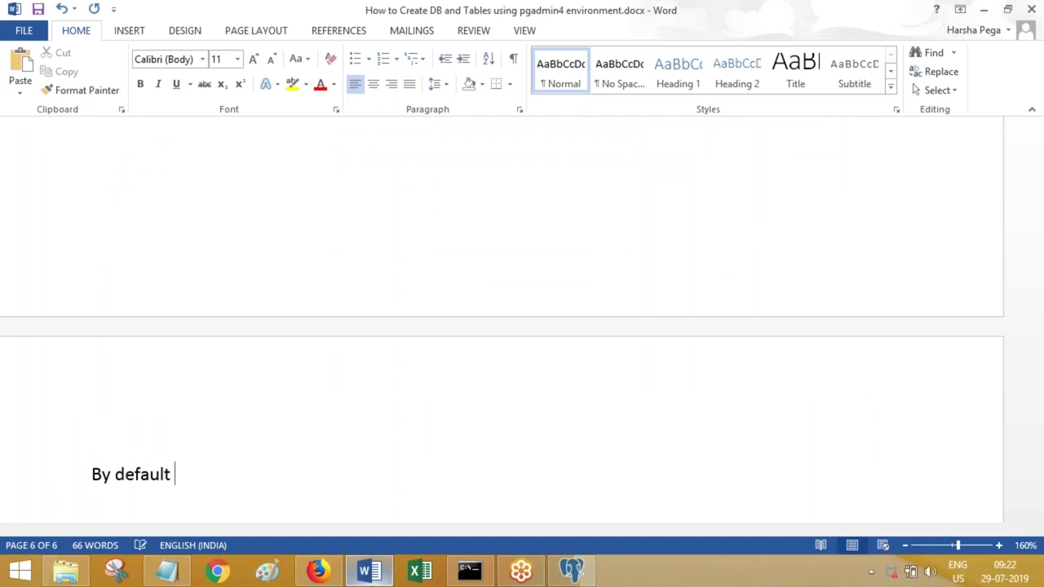
text( db has)
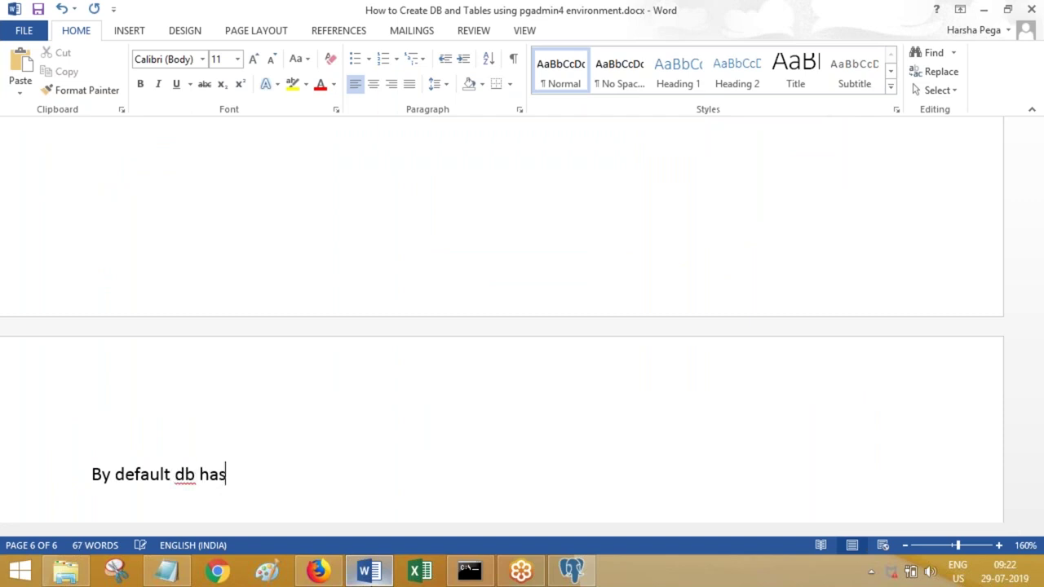
text( public schema.)
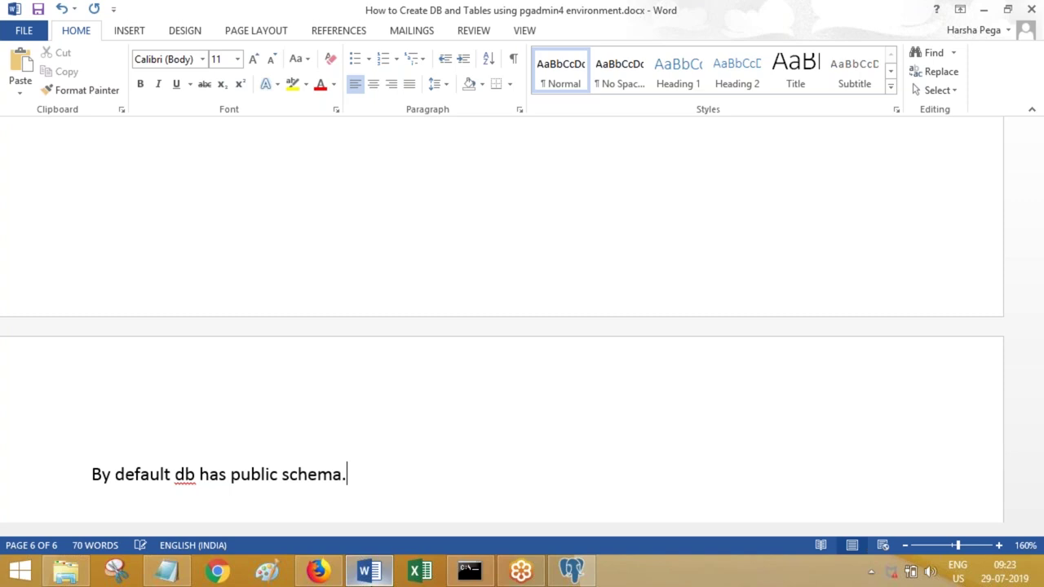
text(Now, lets create)
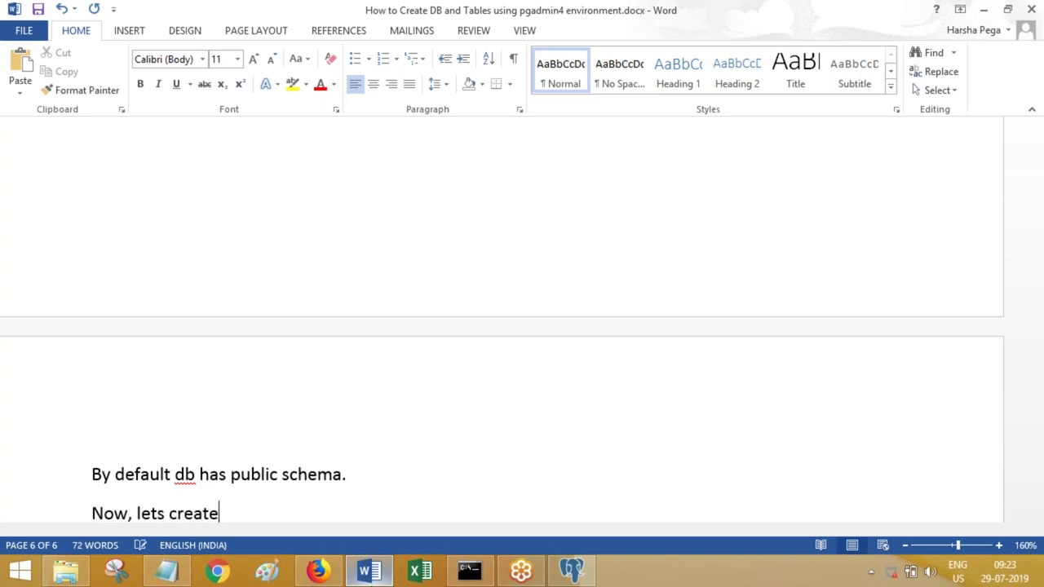
text( a table.)
key(Return)
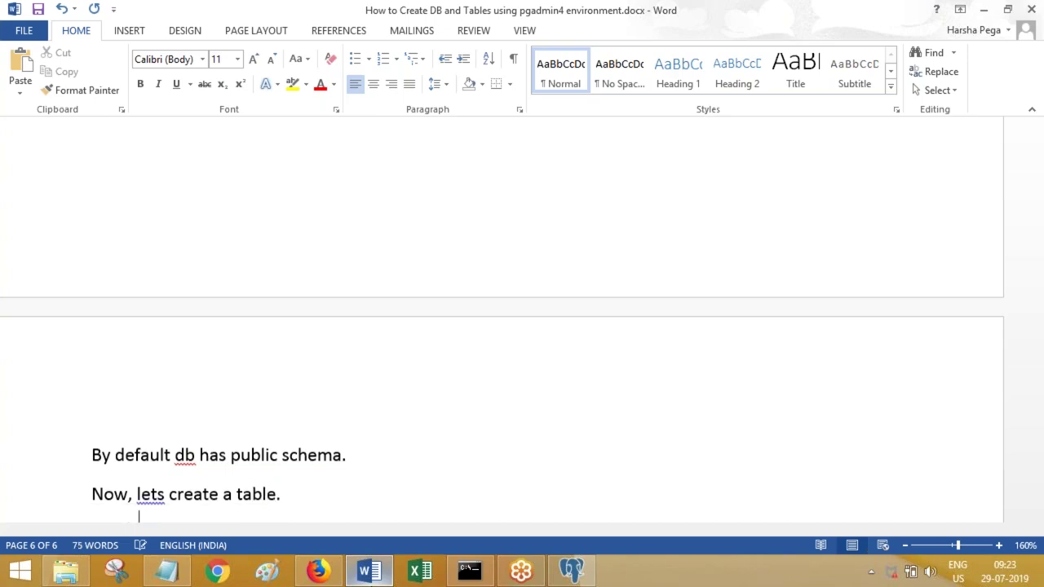
key(ctrl+s)
click(320, 572)
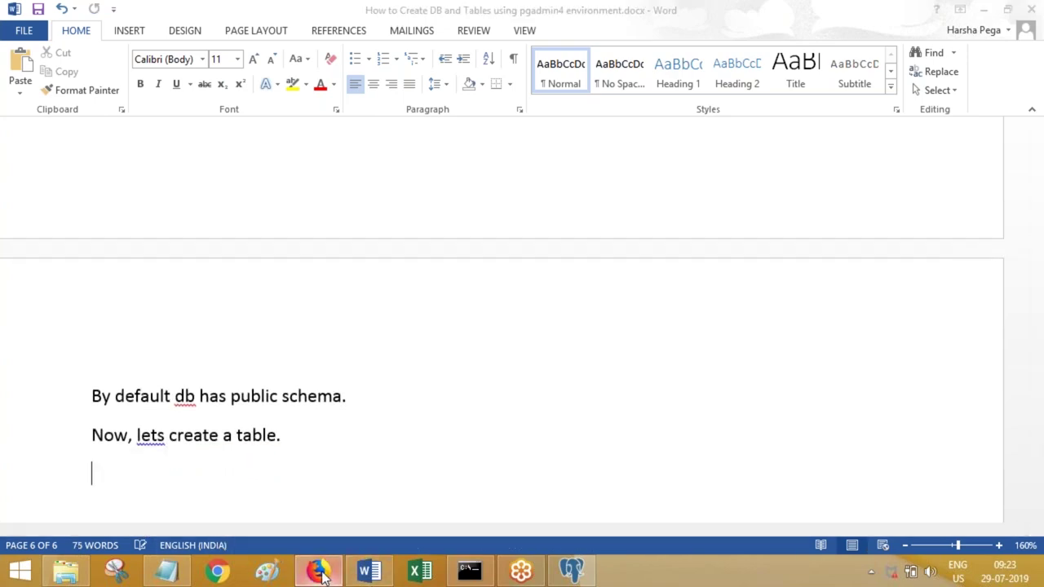
- Start a new table named vindetails and paste the dialog screenshot into Word
click(572, 571)
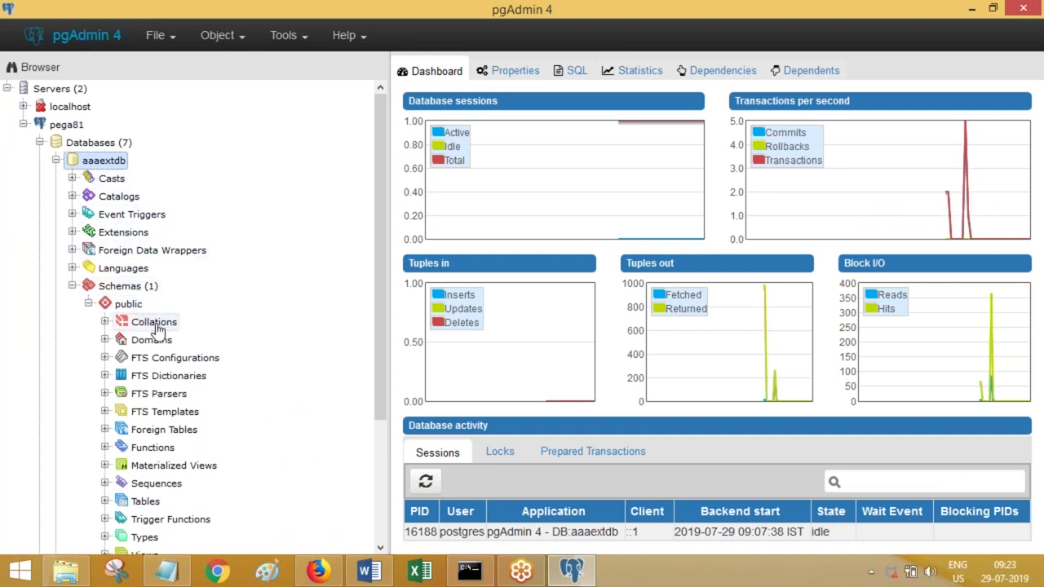
right_click(153, 506)
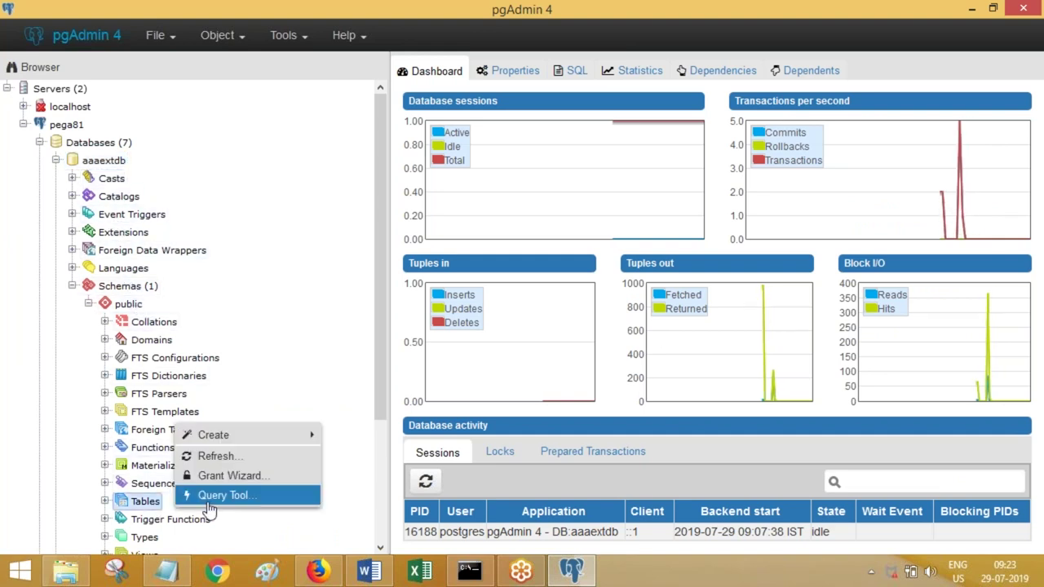
mouse_move(220, 435)
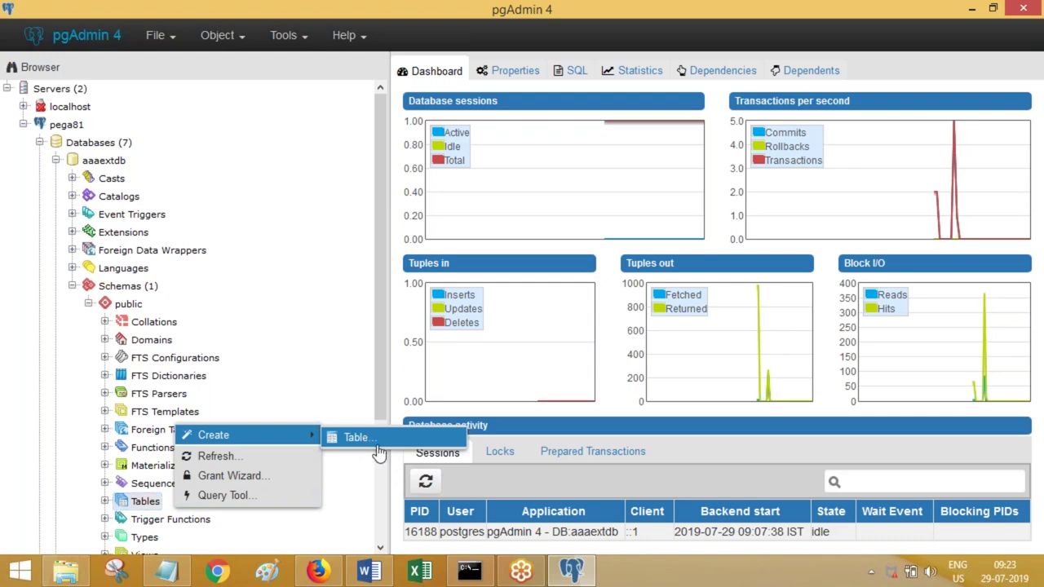
click(371, 571)
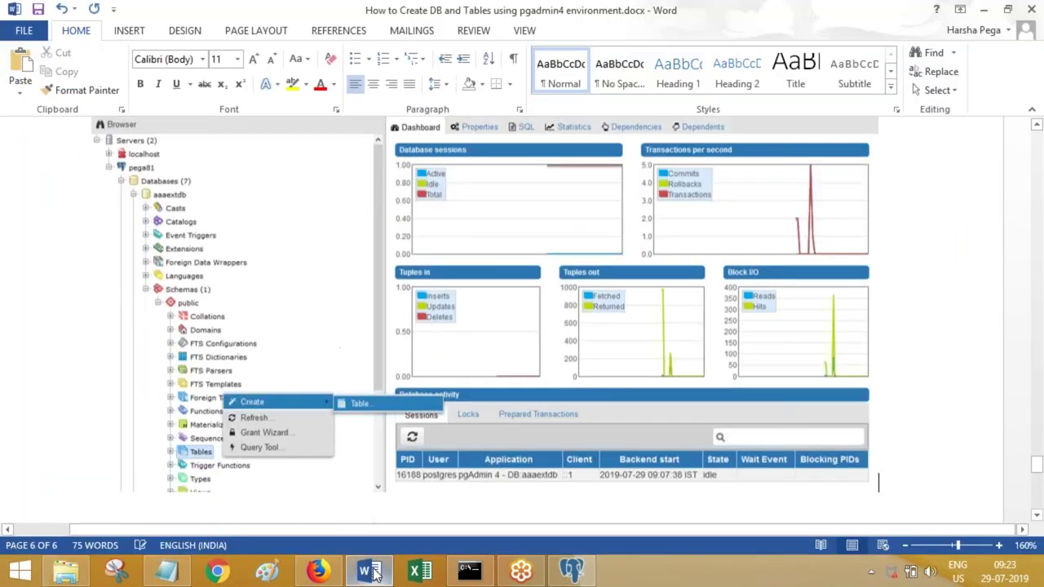
click(356, 403)
click(367, 133)
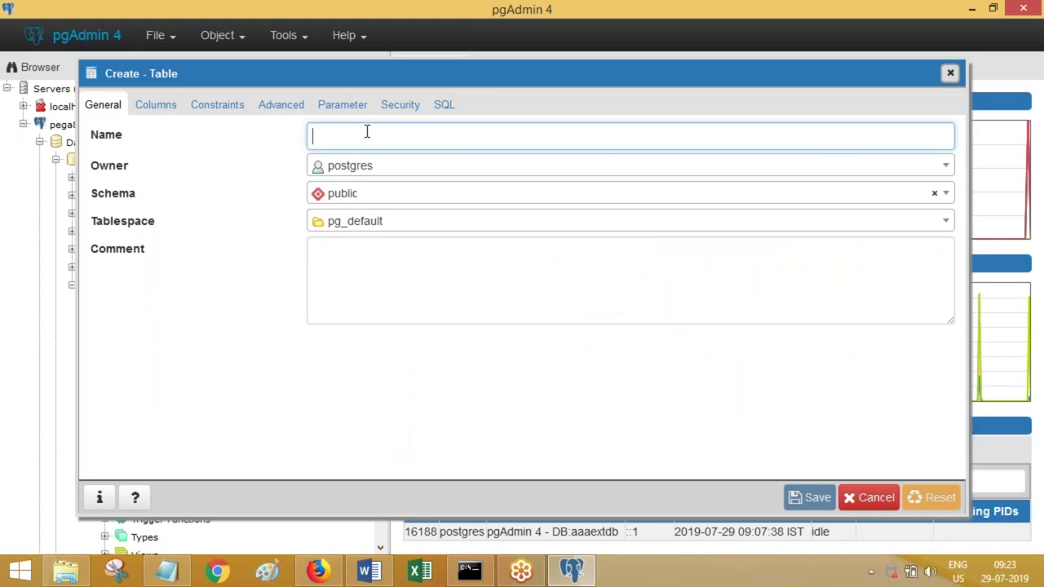
click(371, 571)
key(ctrl+v)
key(alt+Tab)
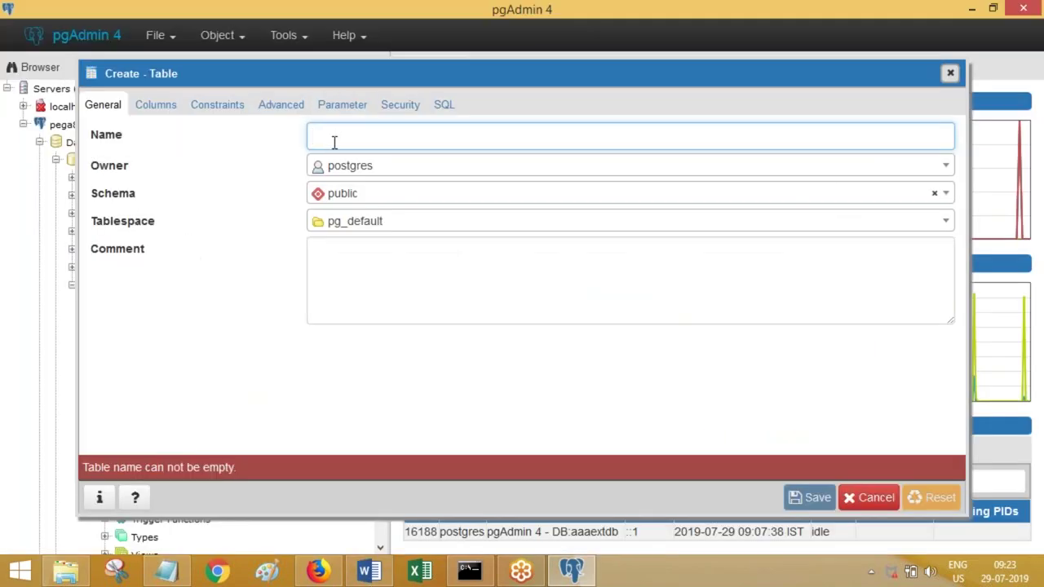
text(vindetails)
key(Tab)
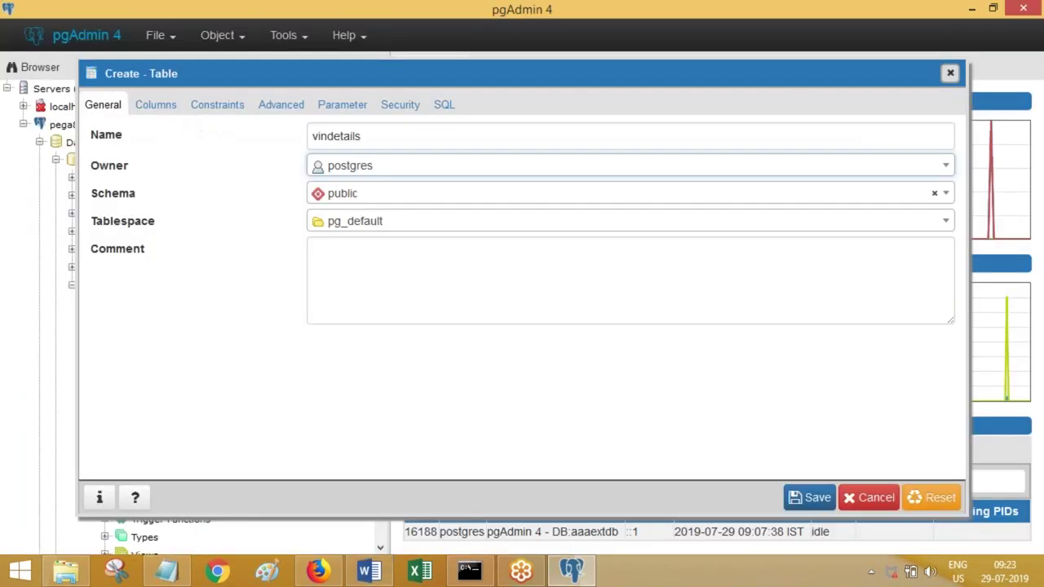
- Switch to the Columns tab and note 'Go to columns tab' with its screenshot in Word
click(173, 114)
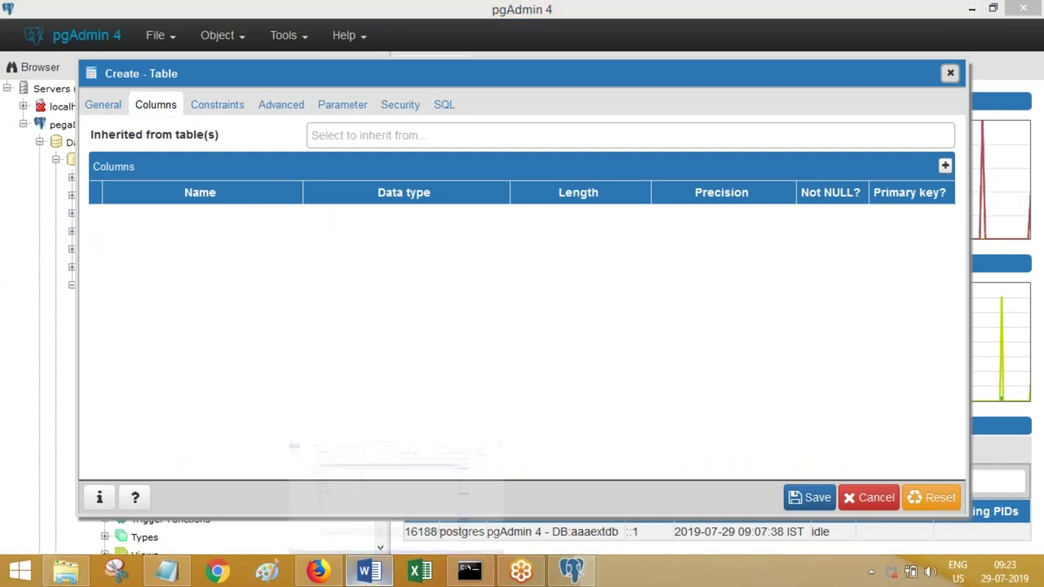
click(370, 574)
text(Go to columns tab)
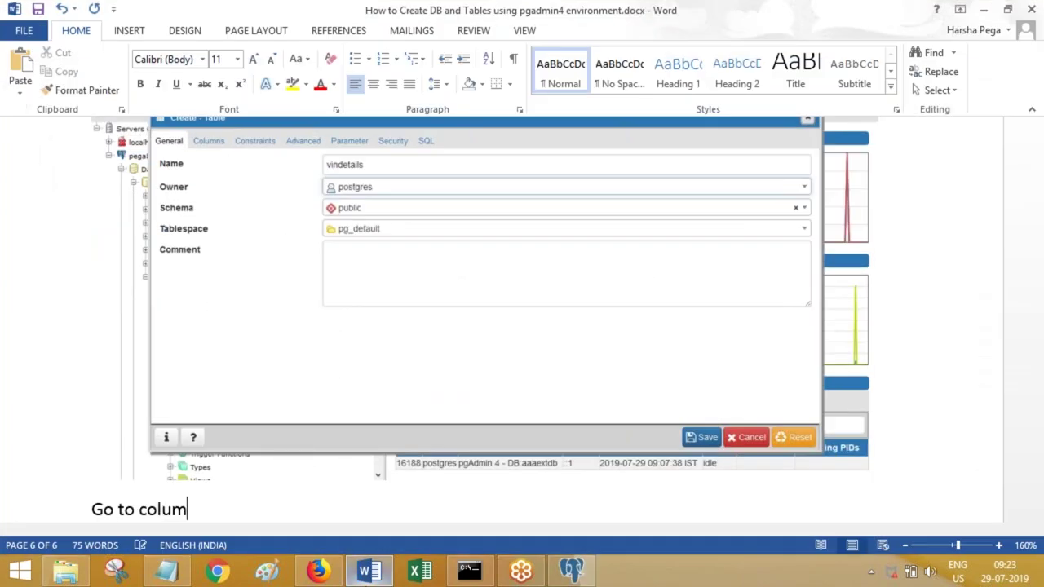
key(Return)
key(ctrl+v)
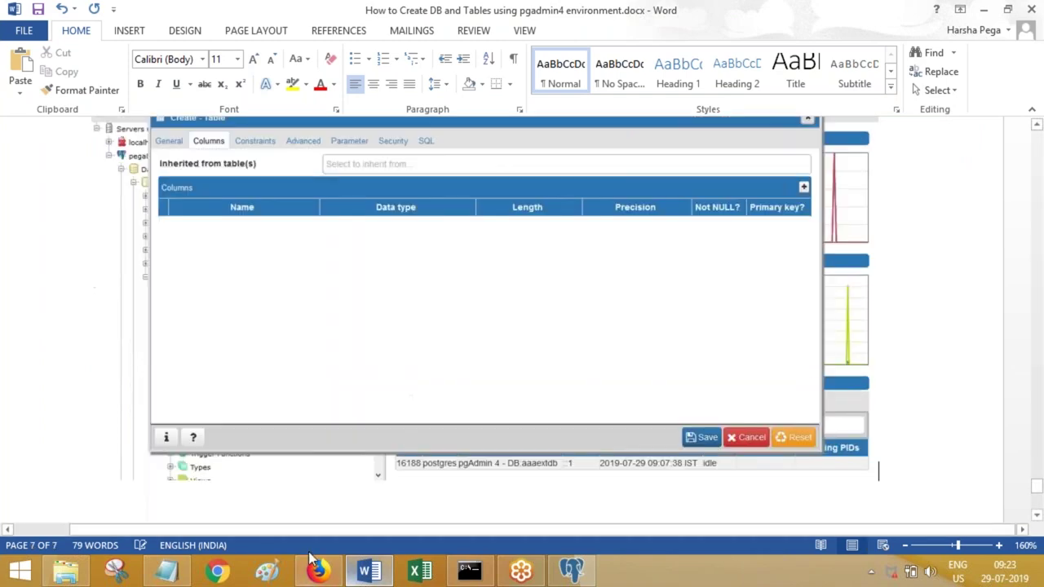
click(369, 573)
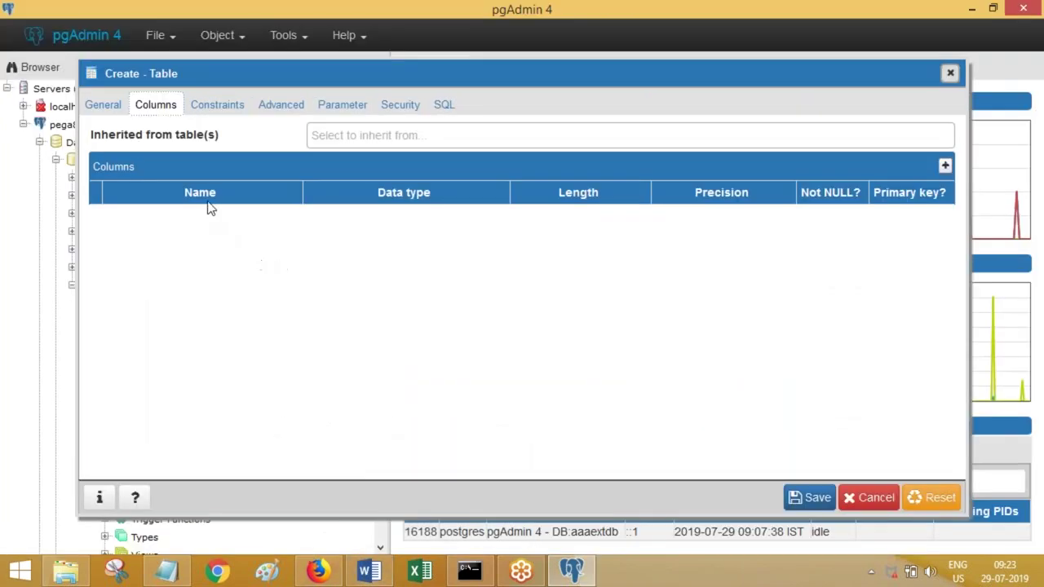
- Add a required vin column of character varying as the primary key
click(945, 167)
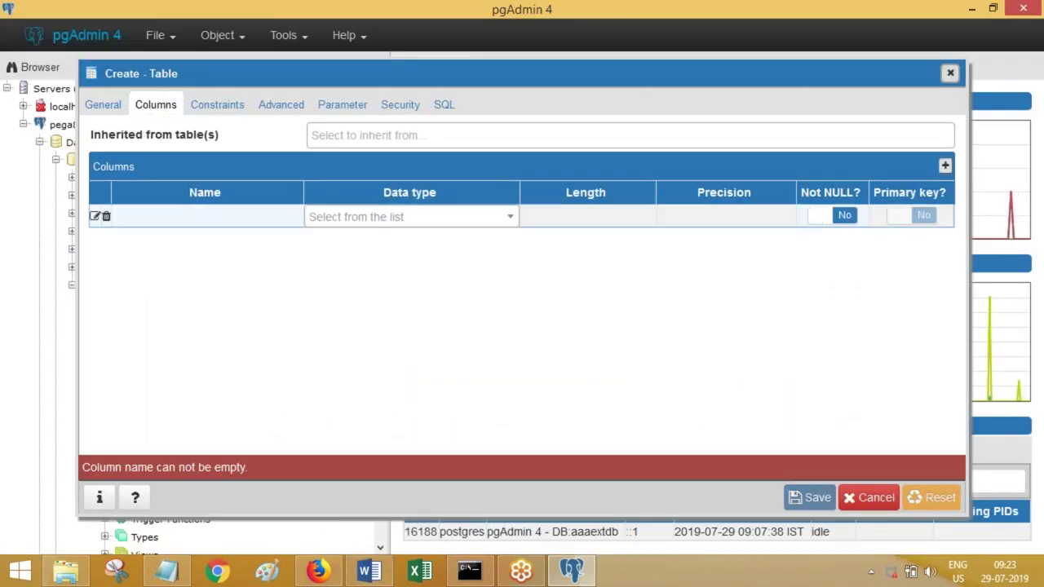
click(231, 214)
text(vin)
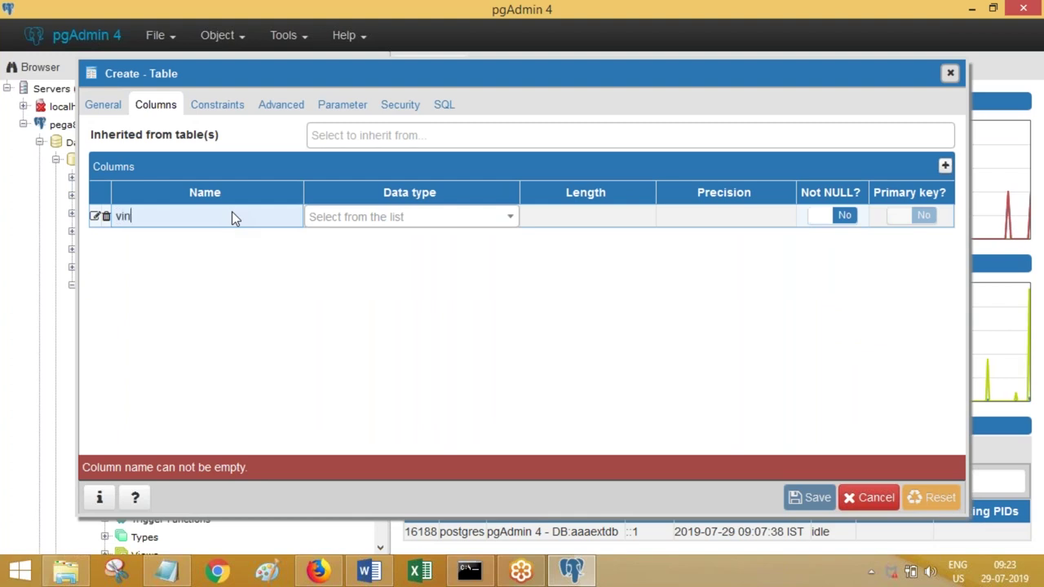
key(Tab)
text(va)
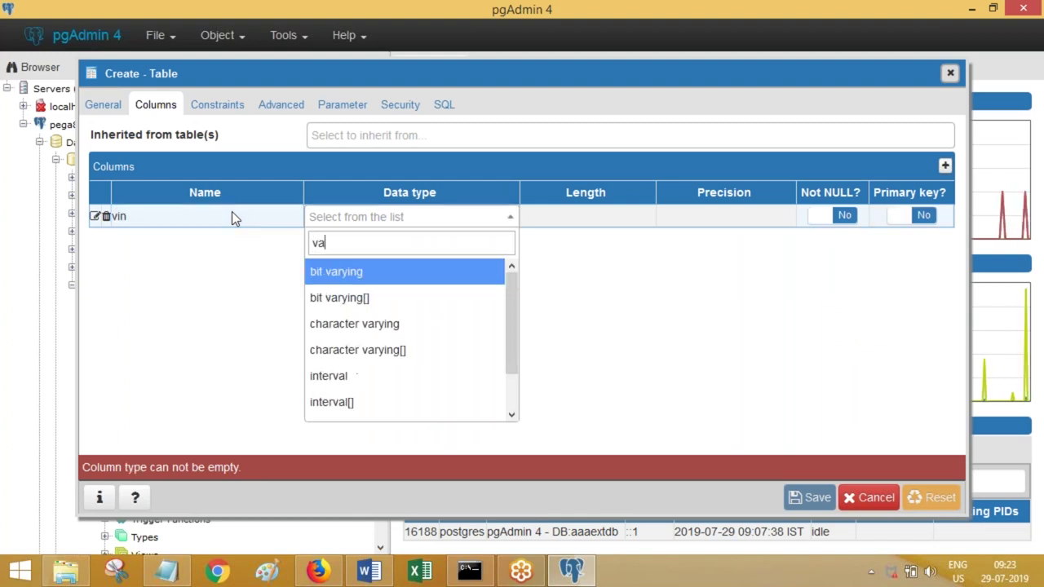
key(Down)
key(Down)
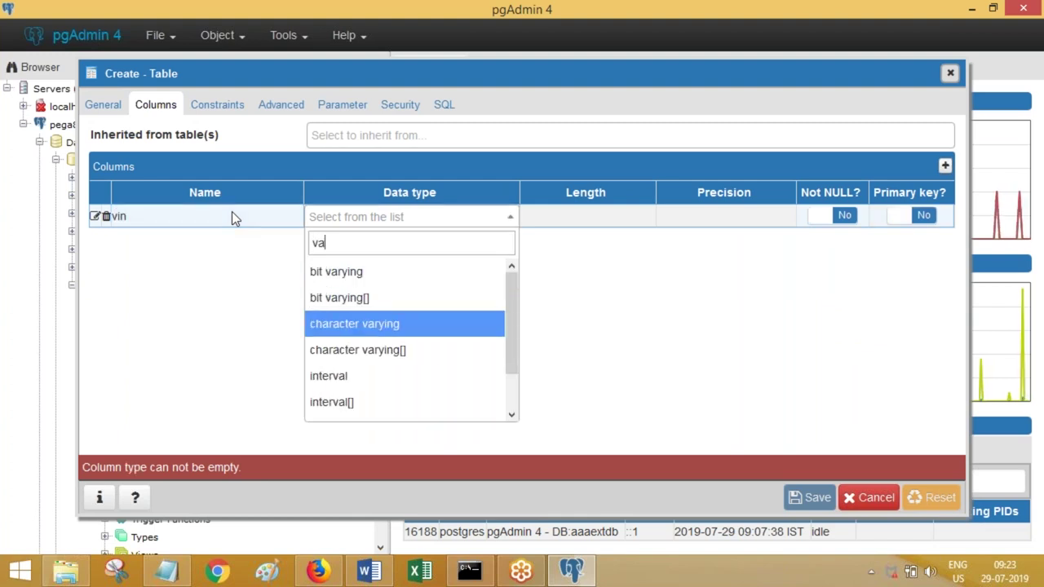
key(Tab)
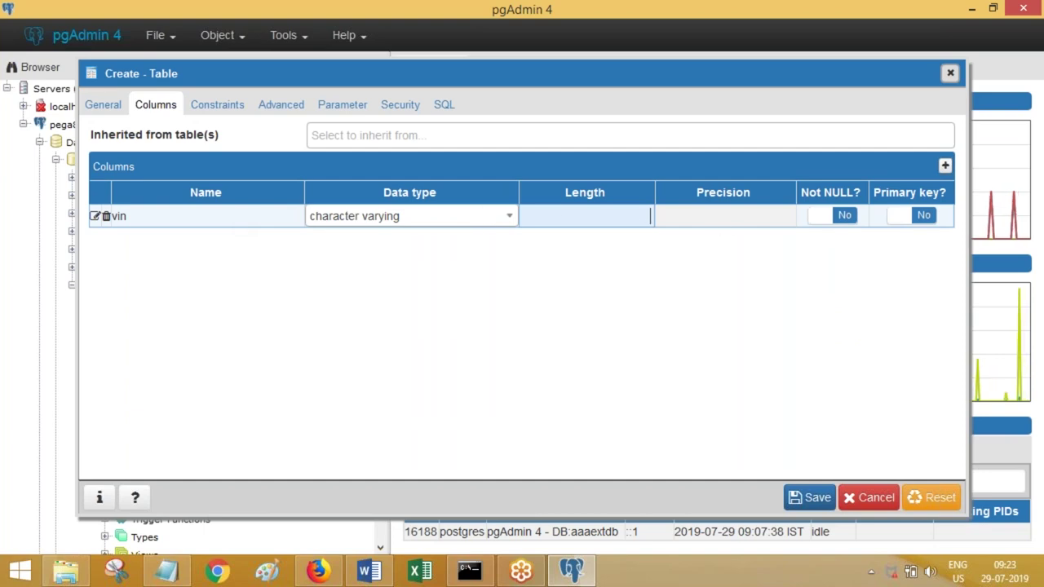
click(820, 217)
click(902, 217)
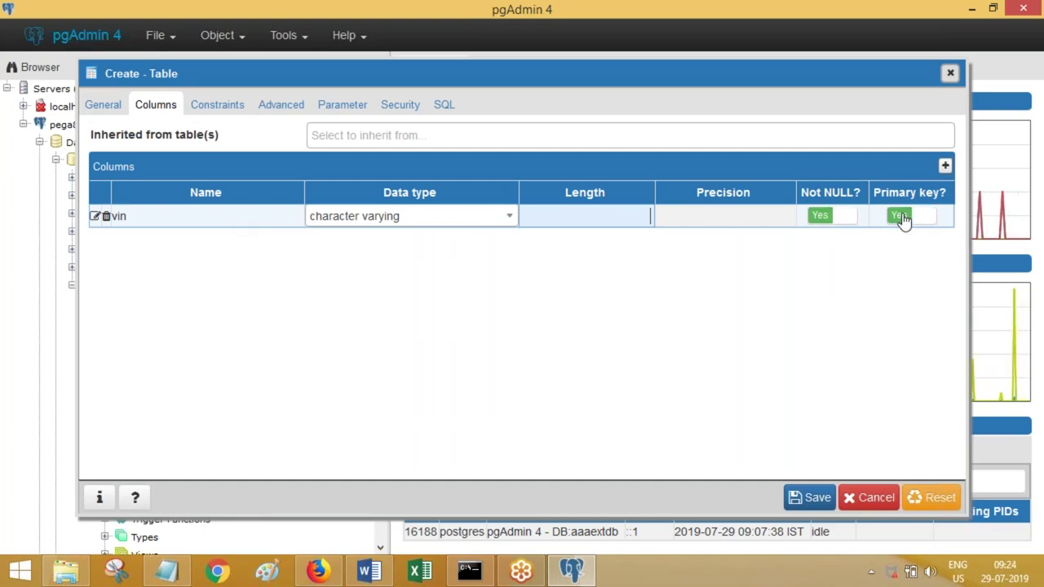
click(388, 574)
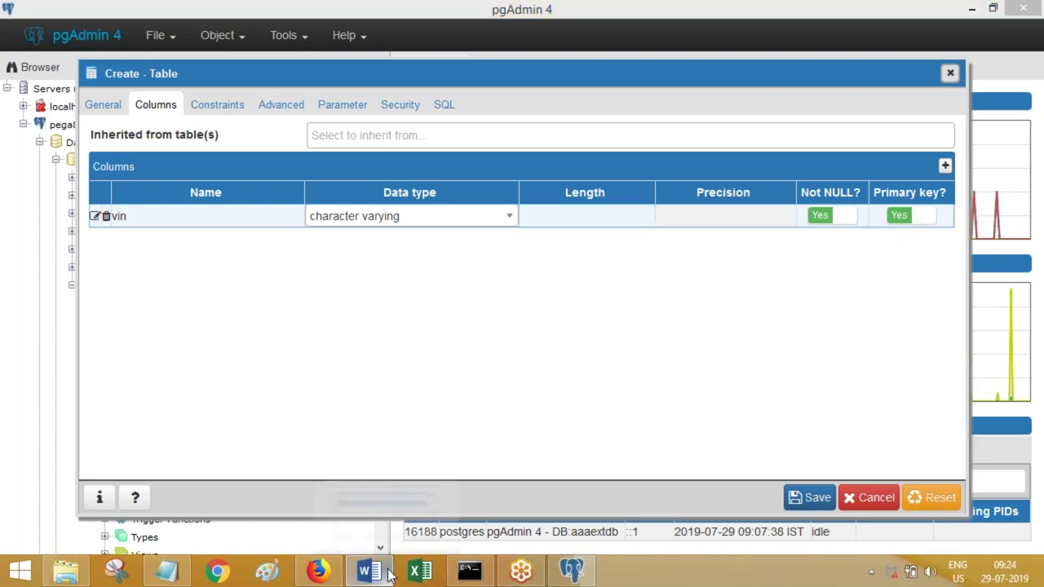
click(387, 571)
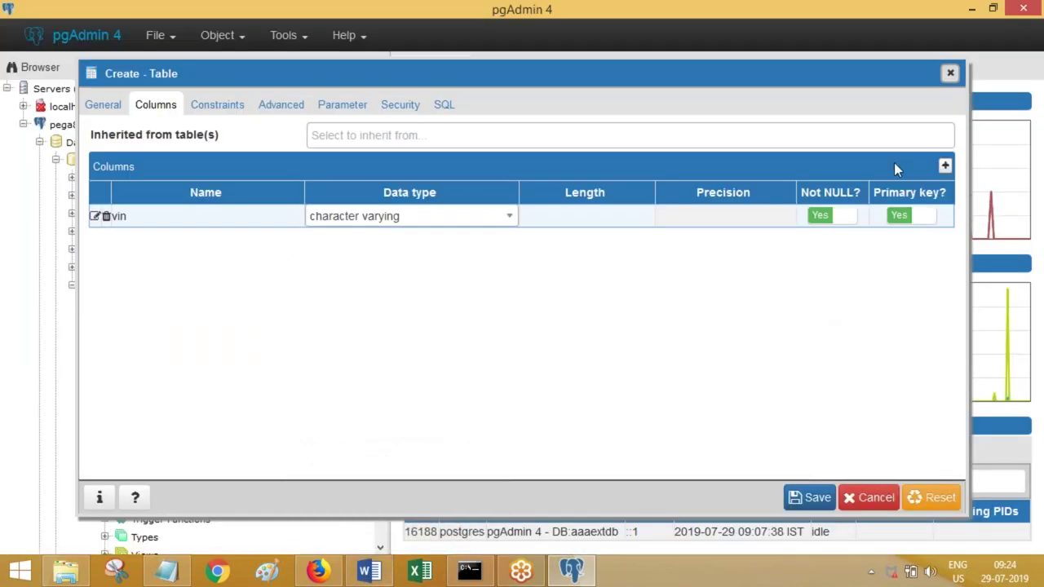
- Add company and model columns, both of type character varying
click(945, 166)
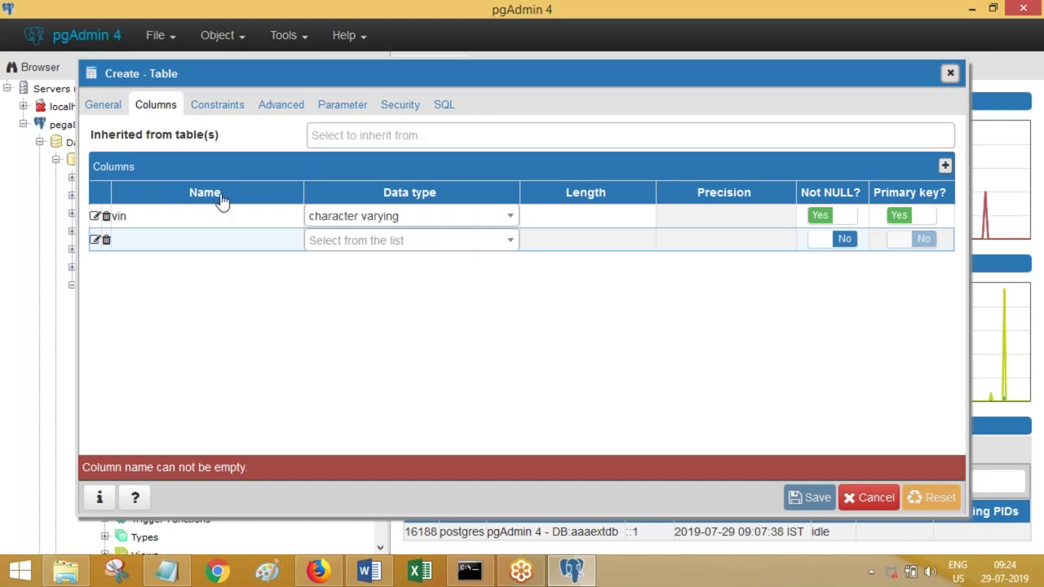
click(201, 248)
text(company)
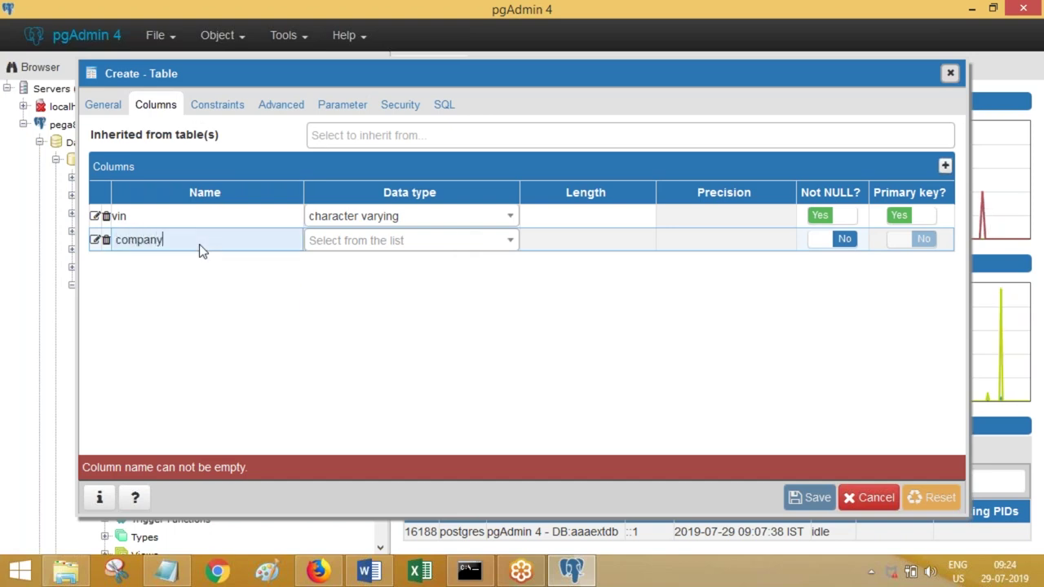
key(Tab)
text(c)
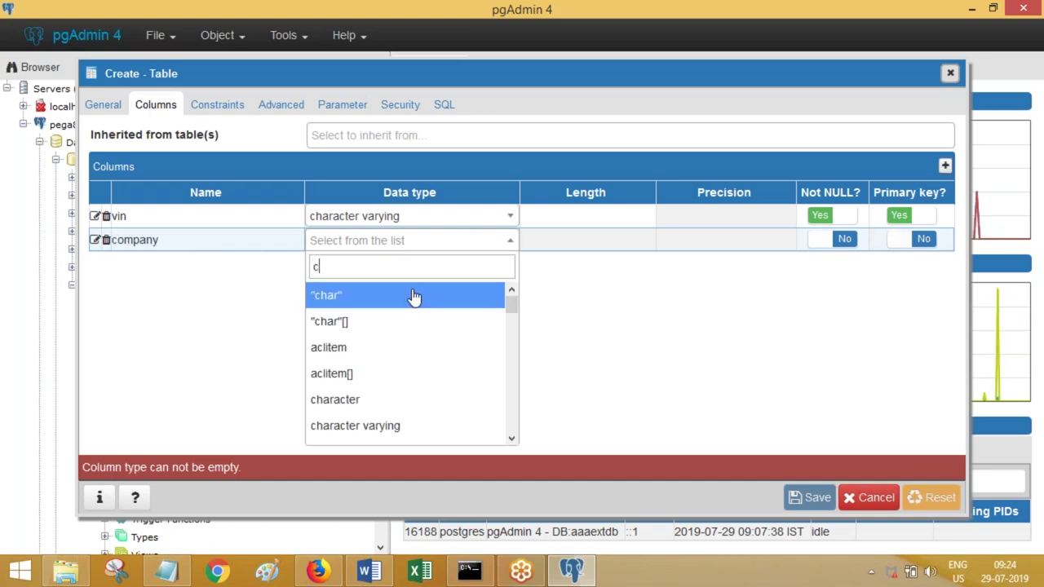
key(Down)
key(Down)
key(Down)
key(Down)
key(Down)
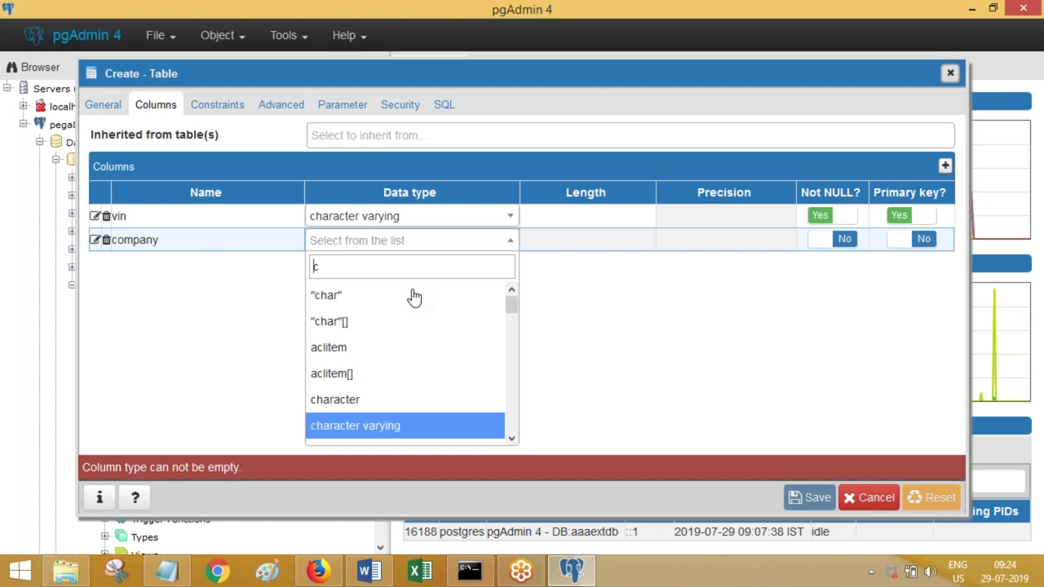
key(Tab)
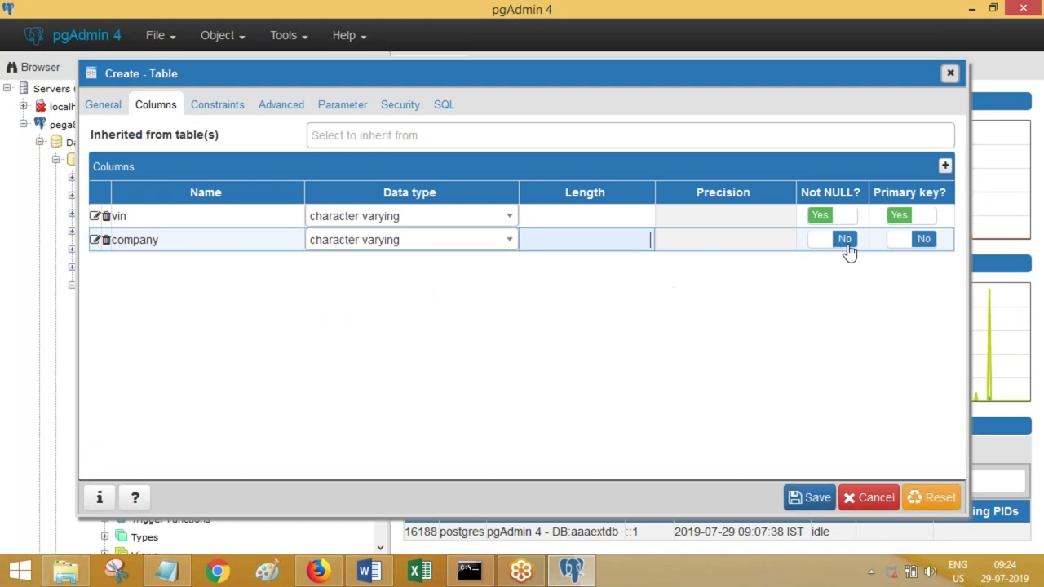
click(945, 167)
click(256, 270)
text(model)
key(Tab)
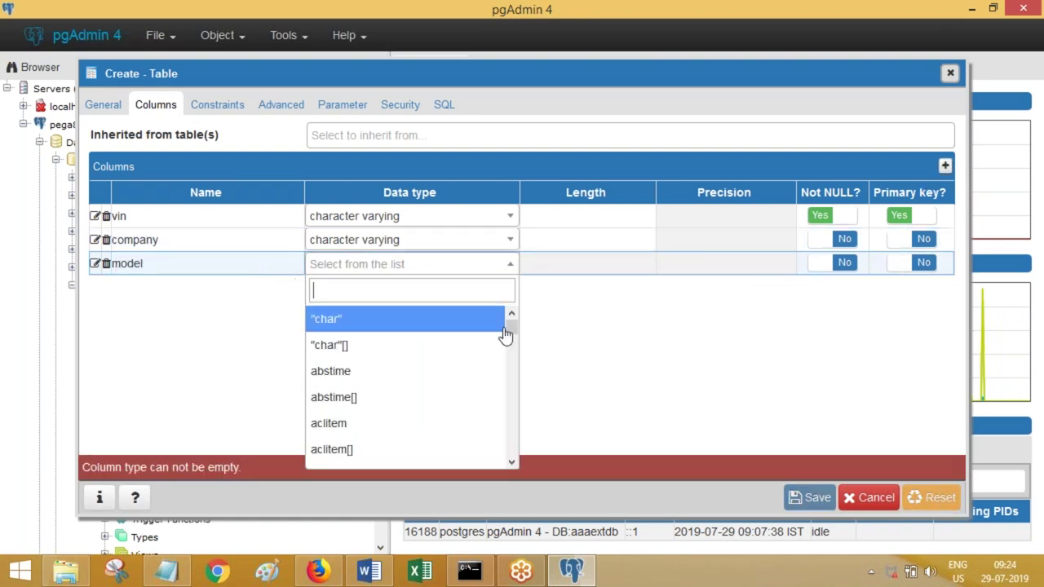
text(ch)
click(420, 396)
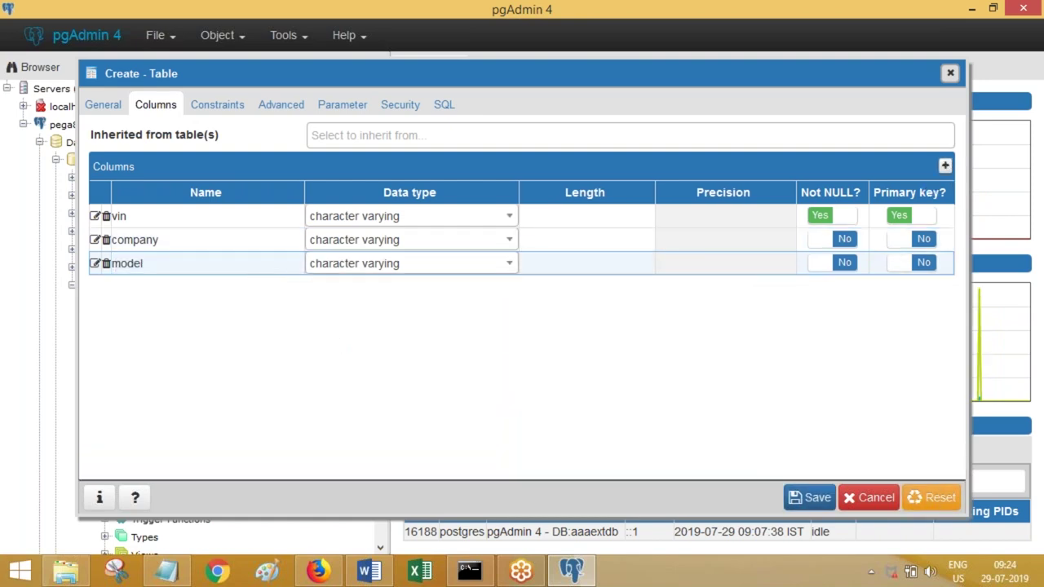
- Add a makeyear column of type bigint
click(945, 168)
click(222, 286)
text(makeyear)
key(Tab)
text(in)
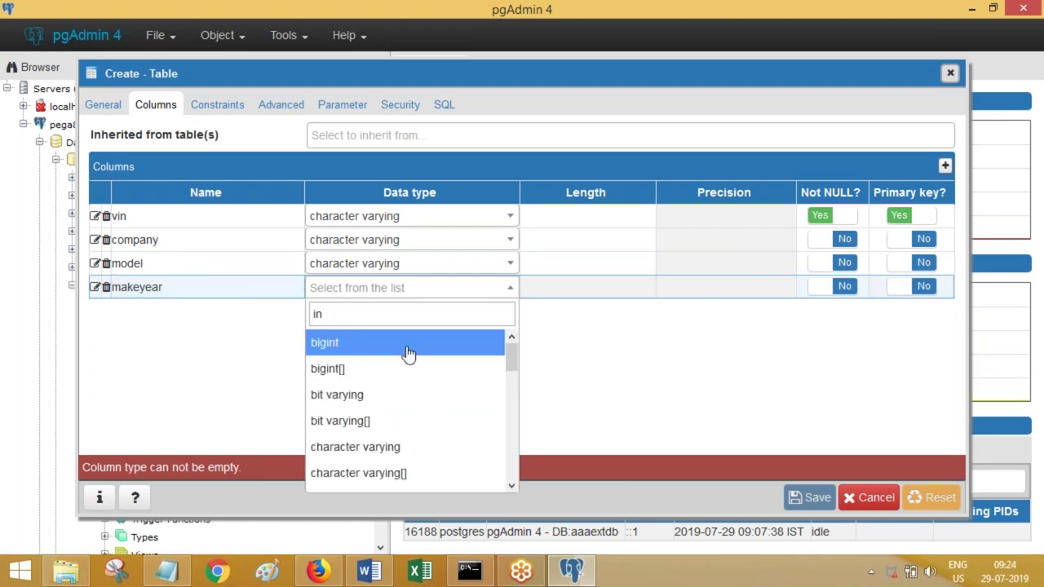
click(407, 352)
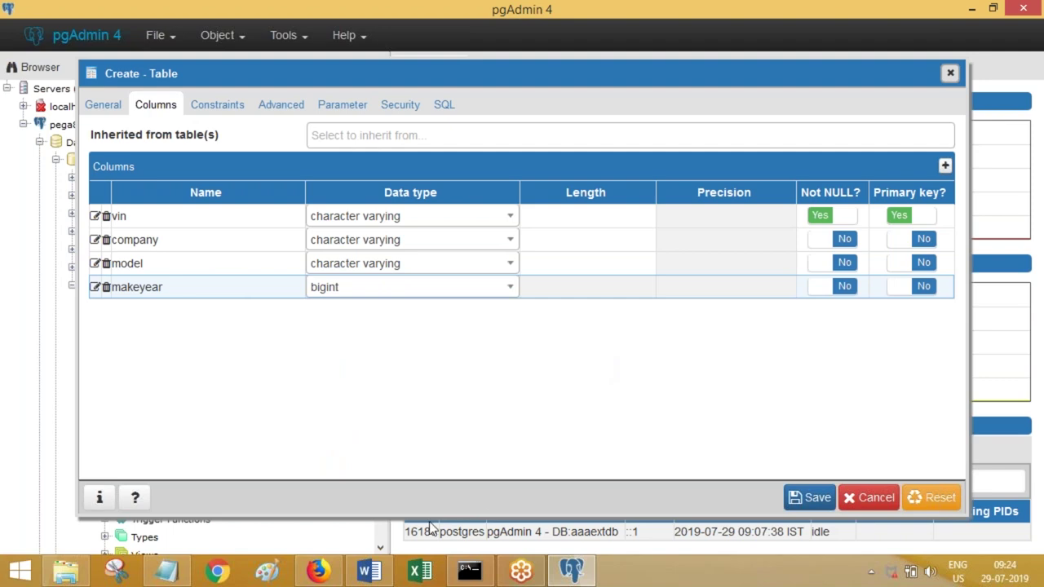
click(370, 571)
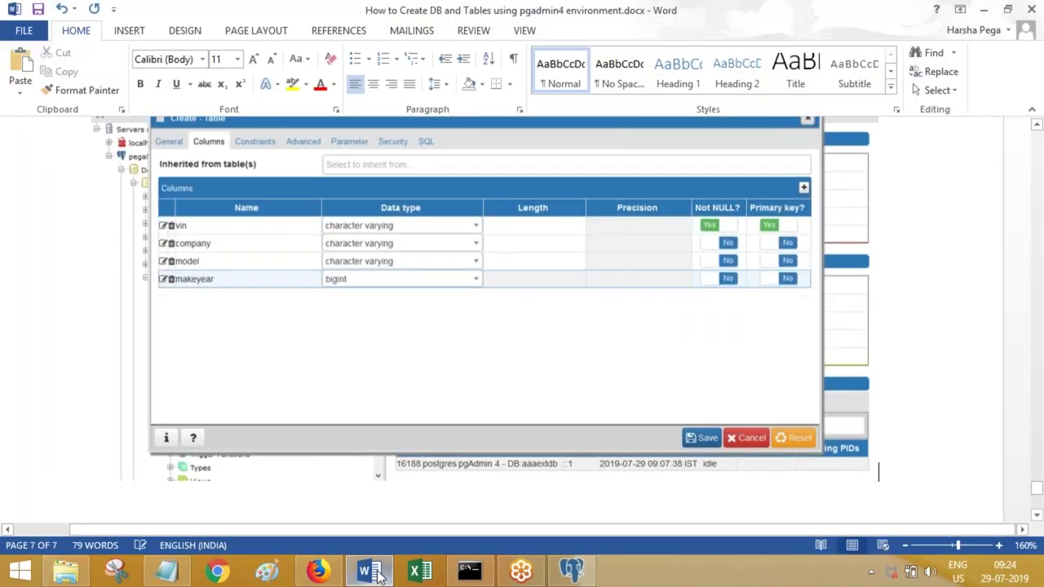
- Show the table's Security tab and add 'Go to security' plus its screenshot to Word
click(377, 575)
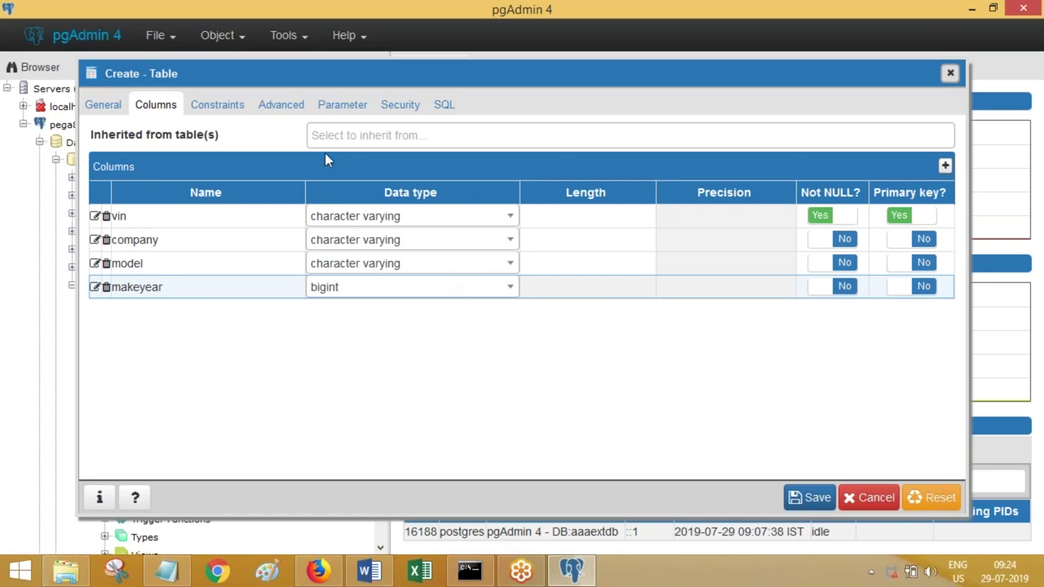
click(394, 108)
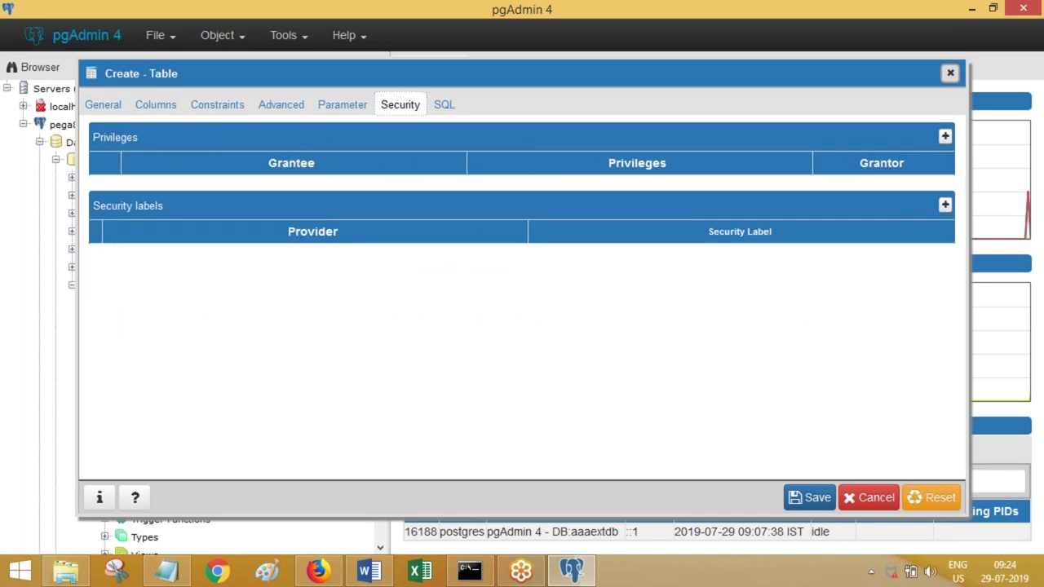
click(369, 573)
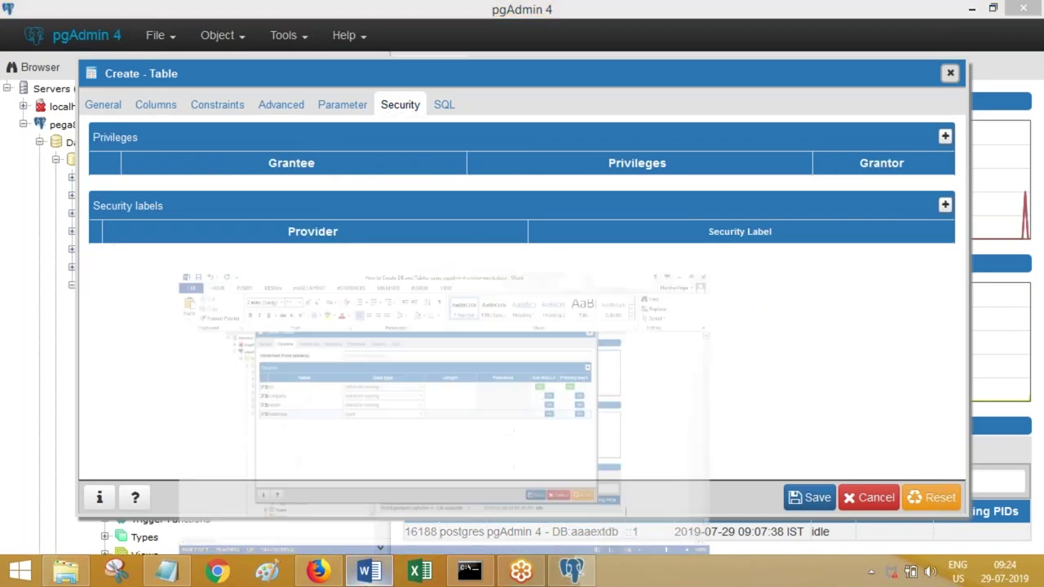
key(Return)
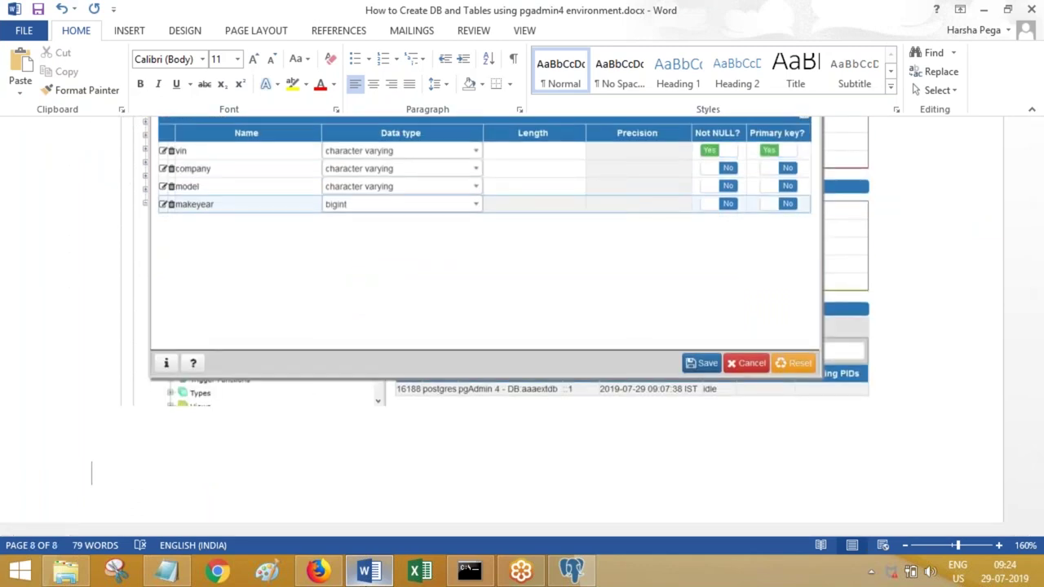
text(Go to sec)
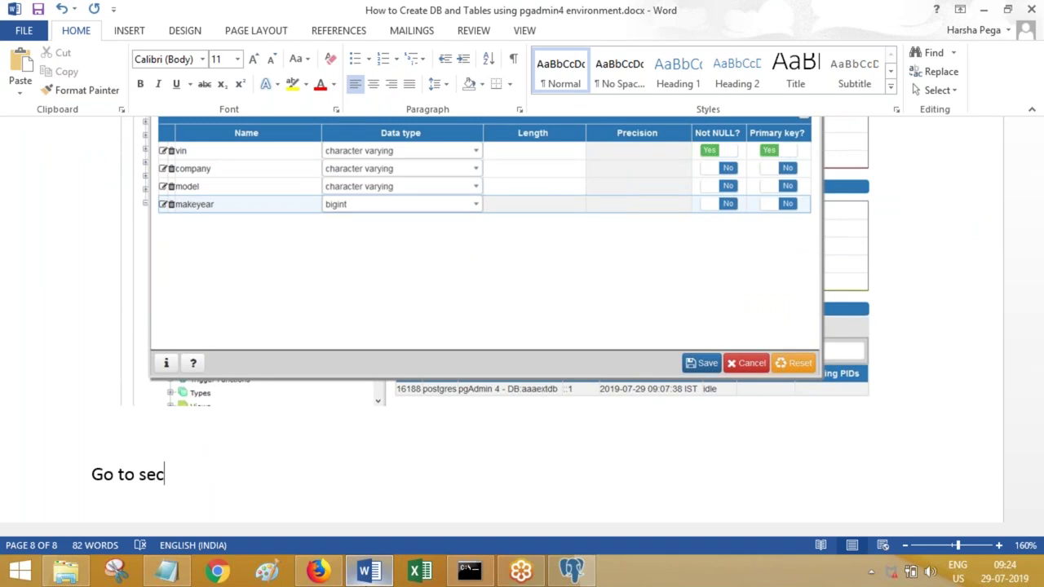
text(urity)
key(ctrl+v)
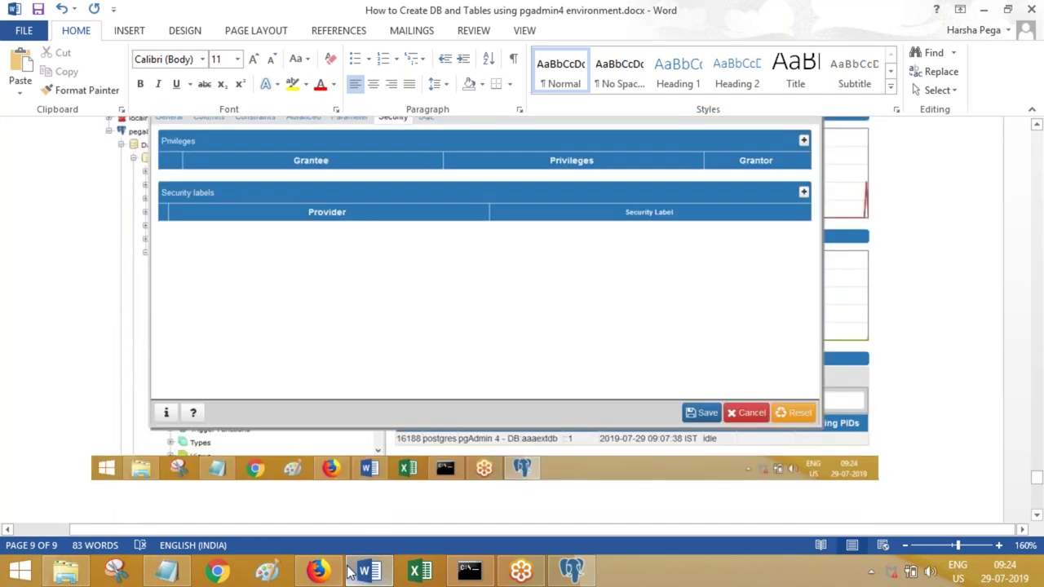
click(318, 571)
click(319, 571)
click(571, 572)
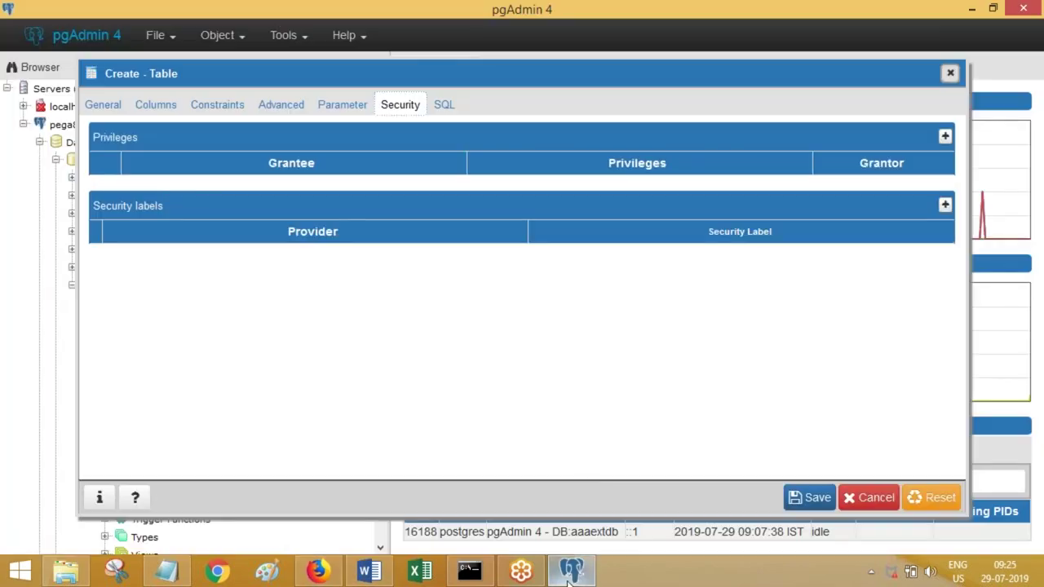
- Grant postgres ALL privileges on the table and save it
click(944, 136)
click(326, 192)
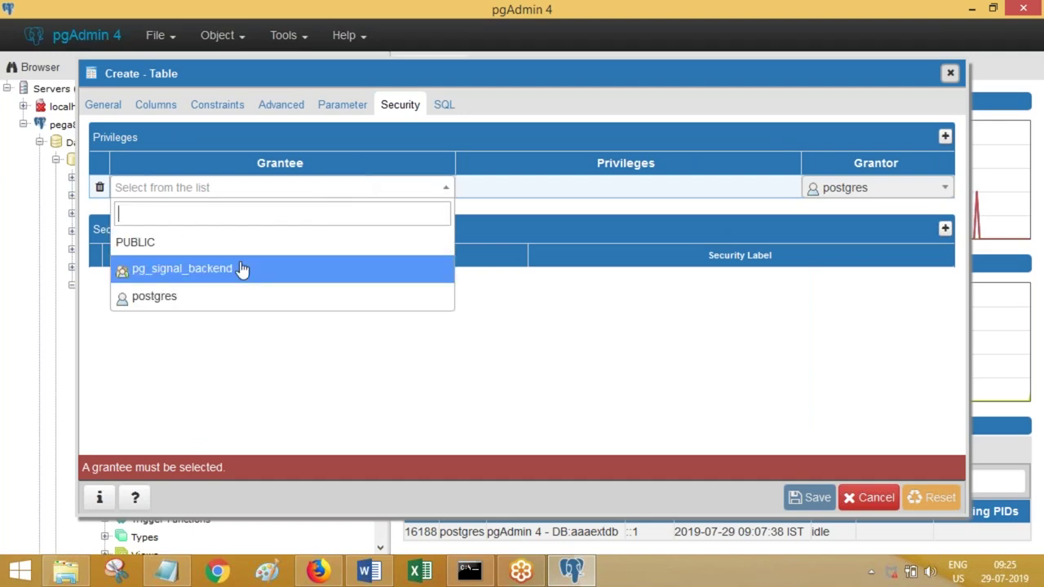
click(229, 299)
click(584, 184)
double_click(583, 185)
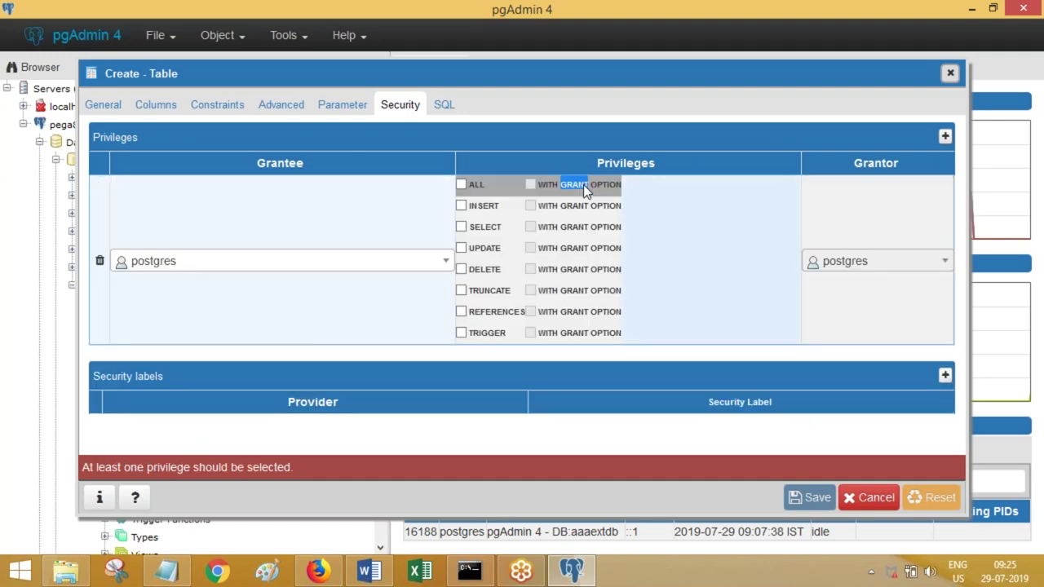
click(462, 185)
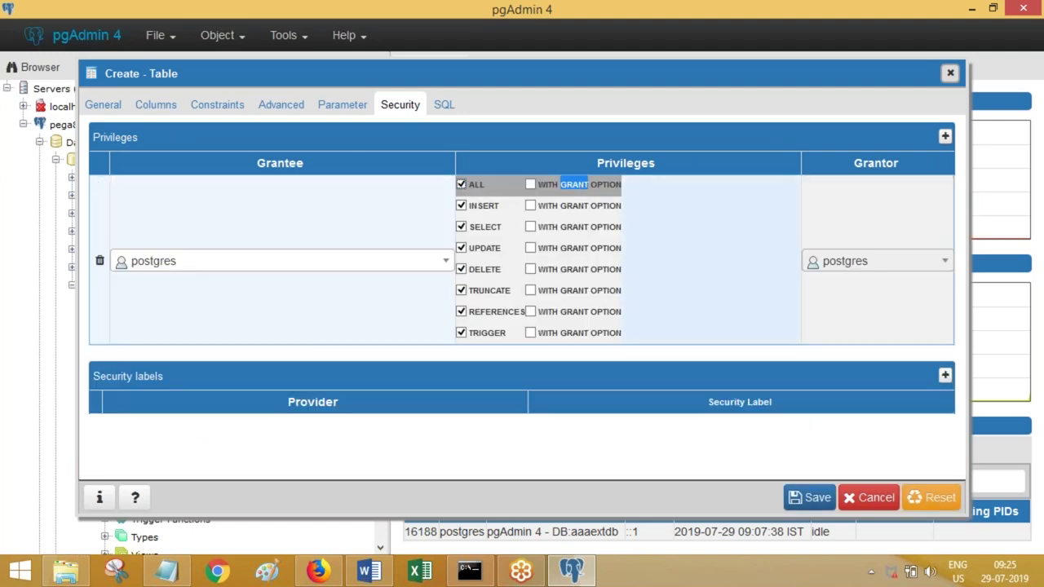
click(779, 479)
- Note 'Save.Done.' in the Word guide, save it, and expand the new vindetails table
click(369, 571)
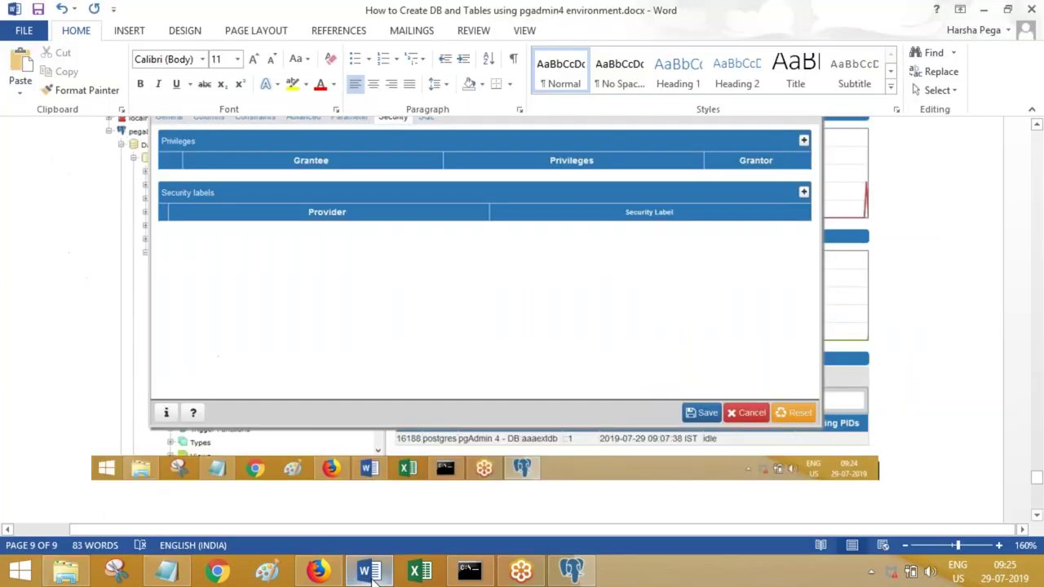
text(Save.)
text(Done.)
key(Return)
key(ctrl+s)
key(alt+Tab)
click(159, 520)
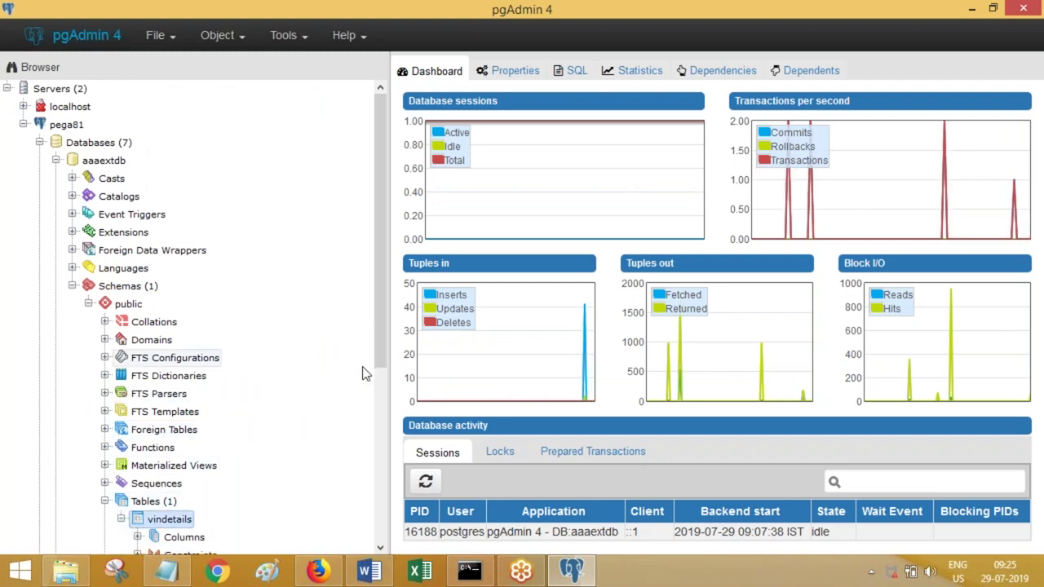
- Expand vindetails' columns and view its first 100 rows
scroll(365, 373, down, 3)
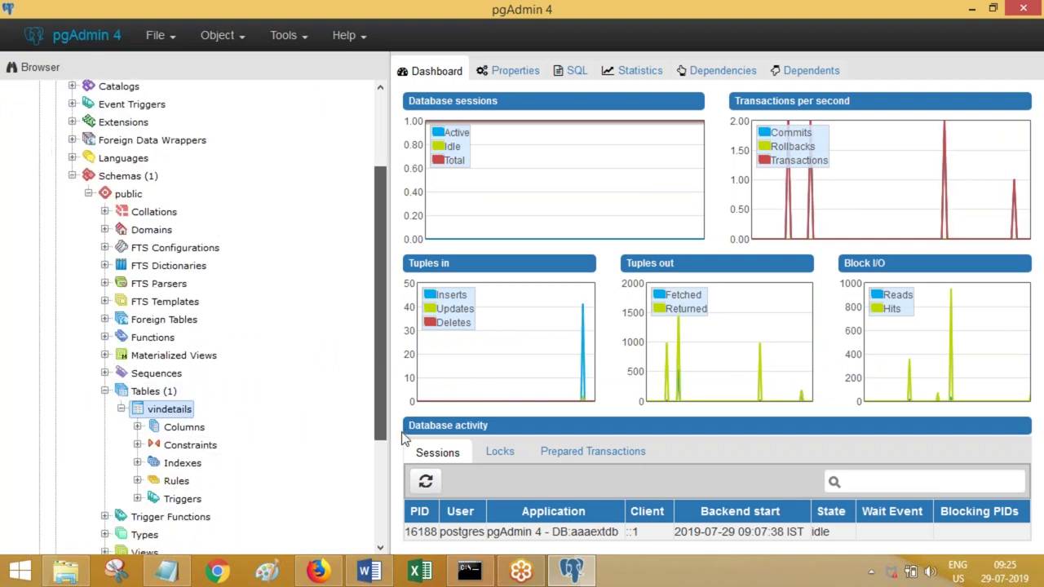
click(139, 428)
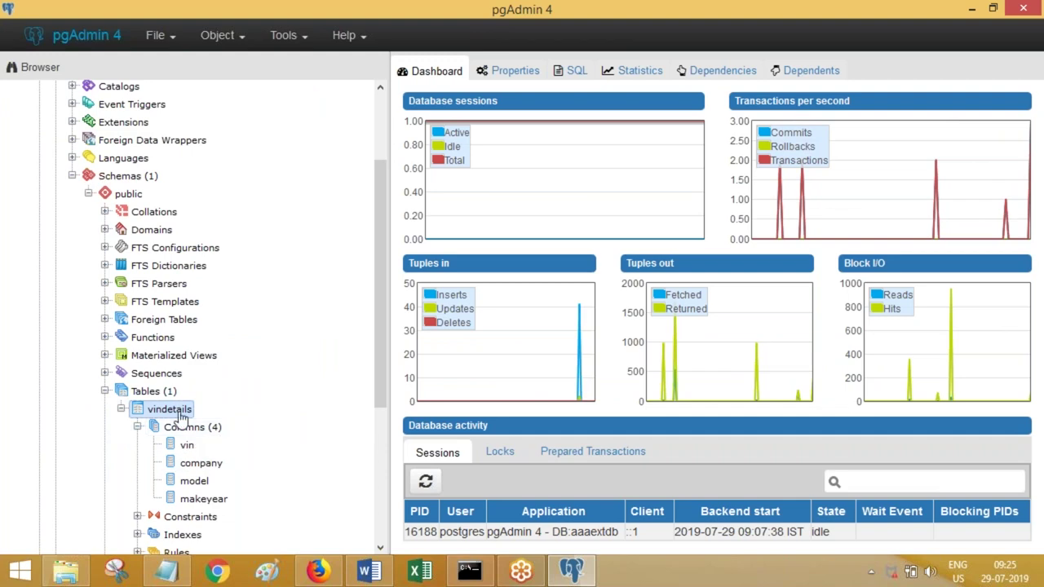
right_click(181, 416)
mouse_move(294, 372)
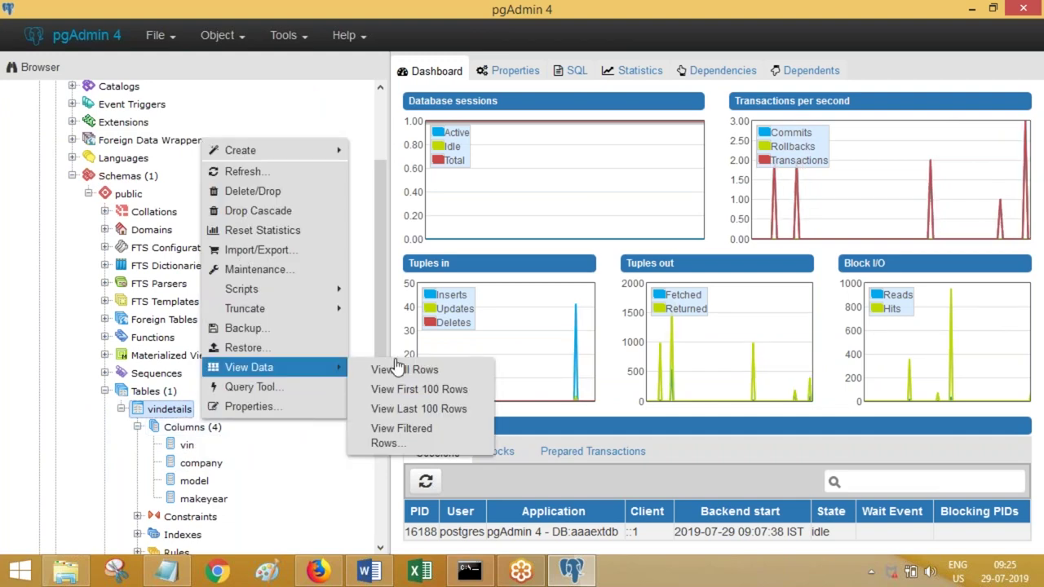
click(405, 392)
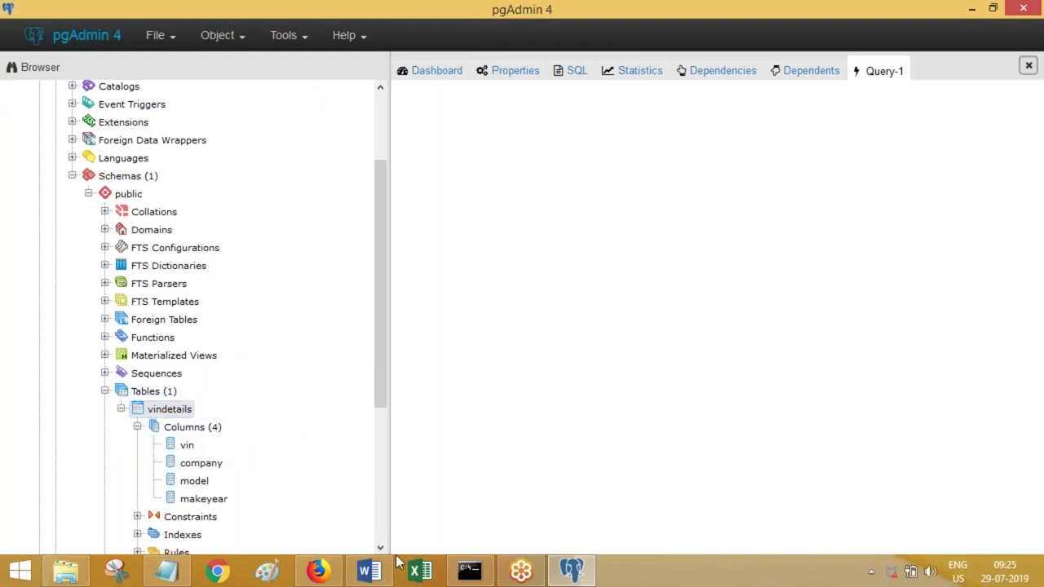
- Paste the empty query result into Word with the note 'Let's put some test data' and save
click(369, 571)
key(ctrl+v)
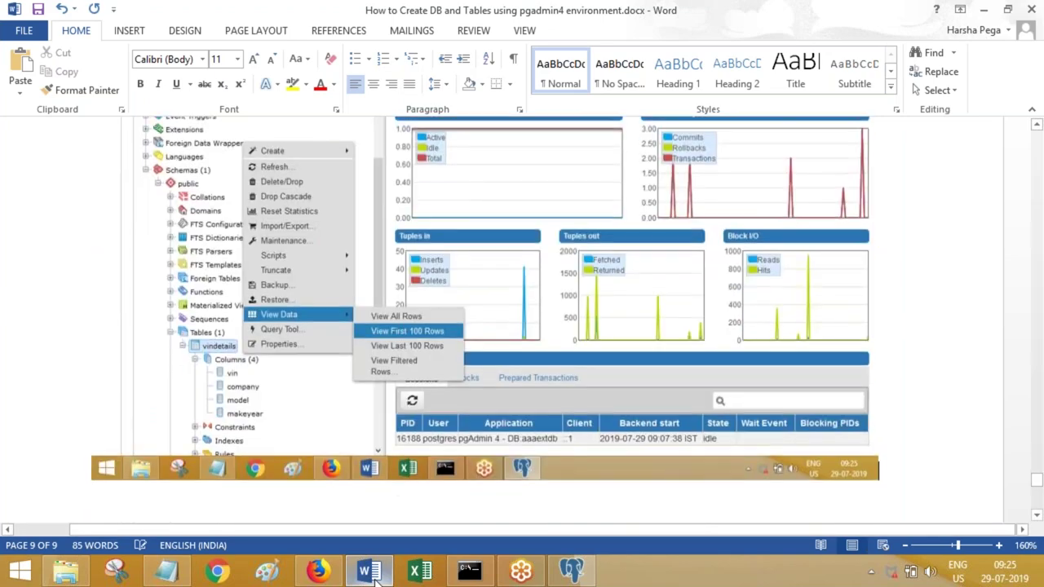
click(571, 571)
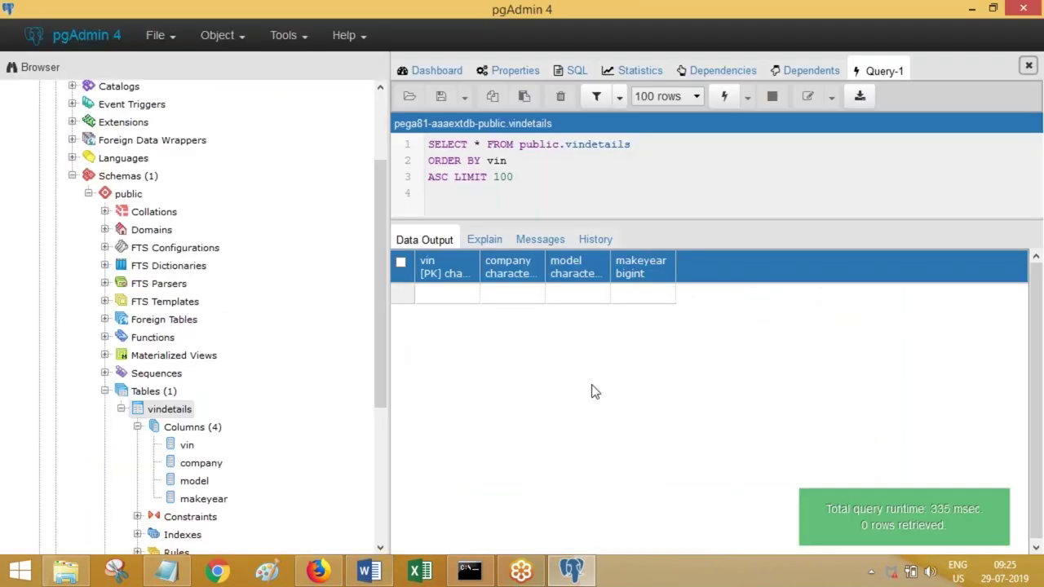
click(374, 572)
key(ctrl+v)
key(Return)
text(Let's put some test data)
key(ctrl+s)
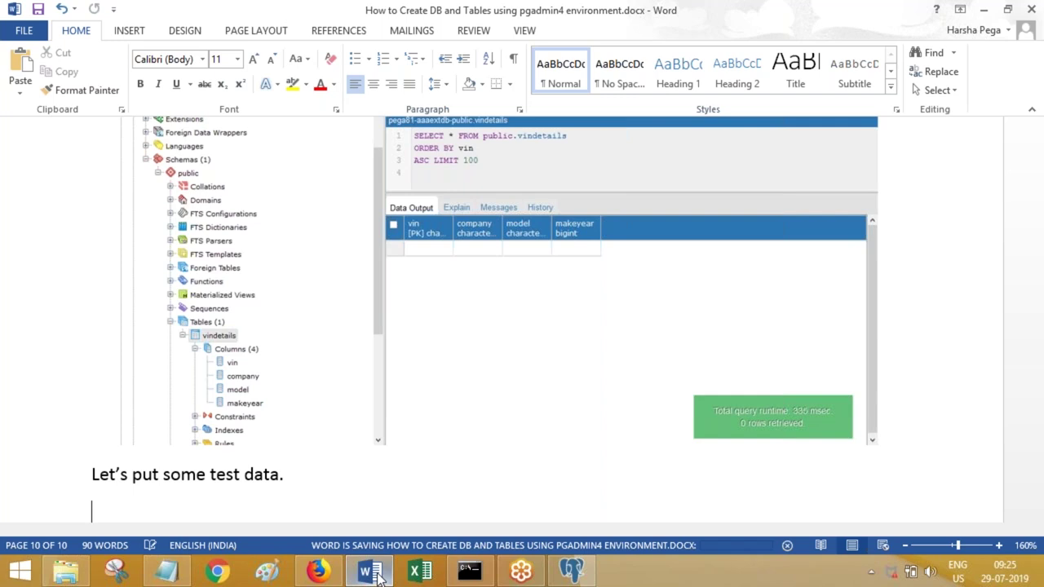
click(378, 576)
- Fill the first row with vin VIN001, company FERR and model F11, then save
double_click(440, 303)
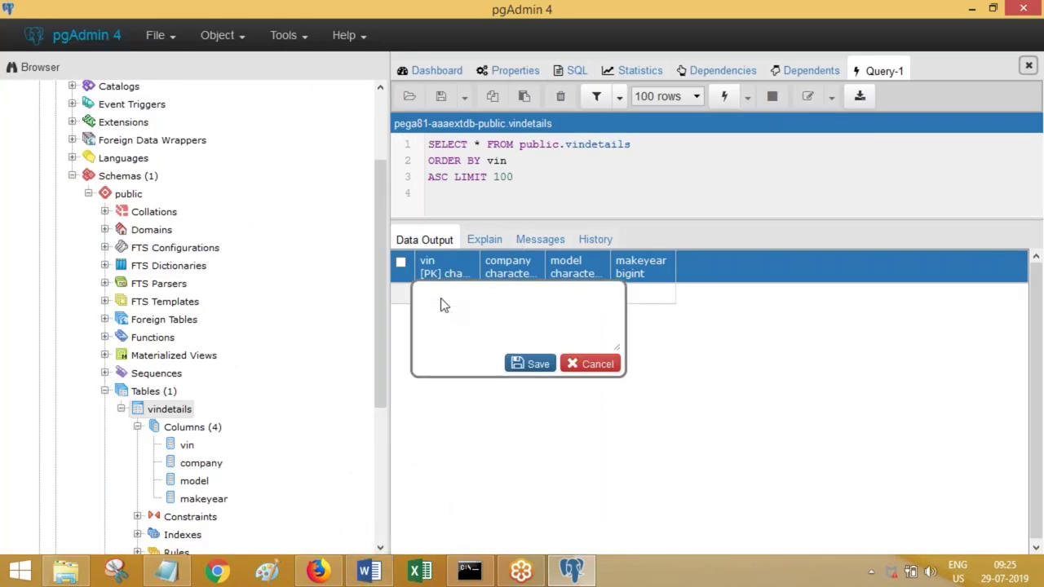
key(ctrl+a)
text(VI)
click(530, 364)
double_click(502, 294)
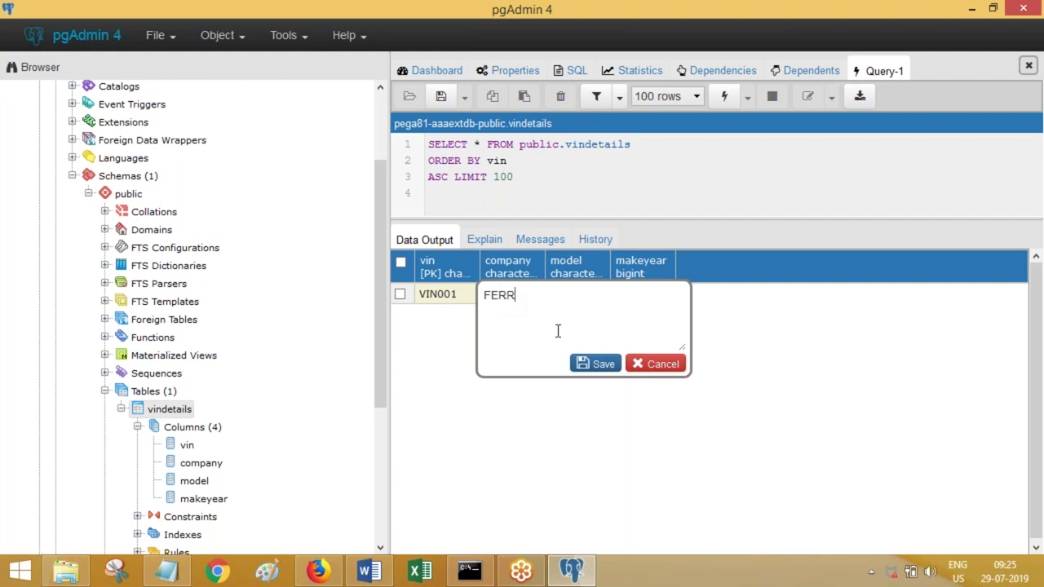
click(590, 365)
click(569, 301)
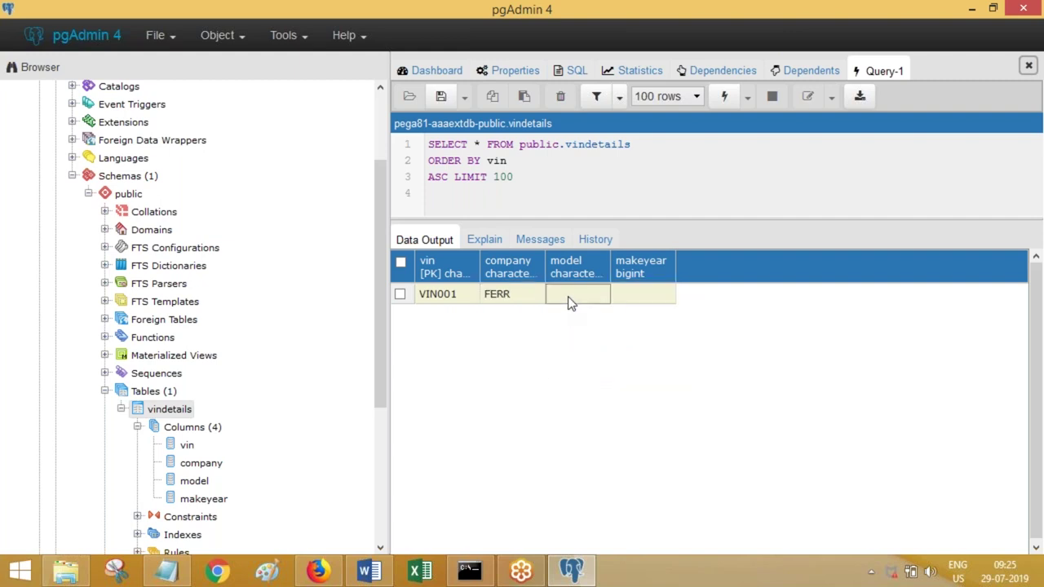
click(570, 300)
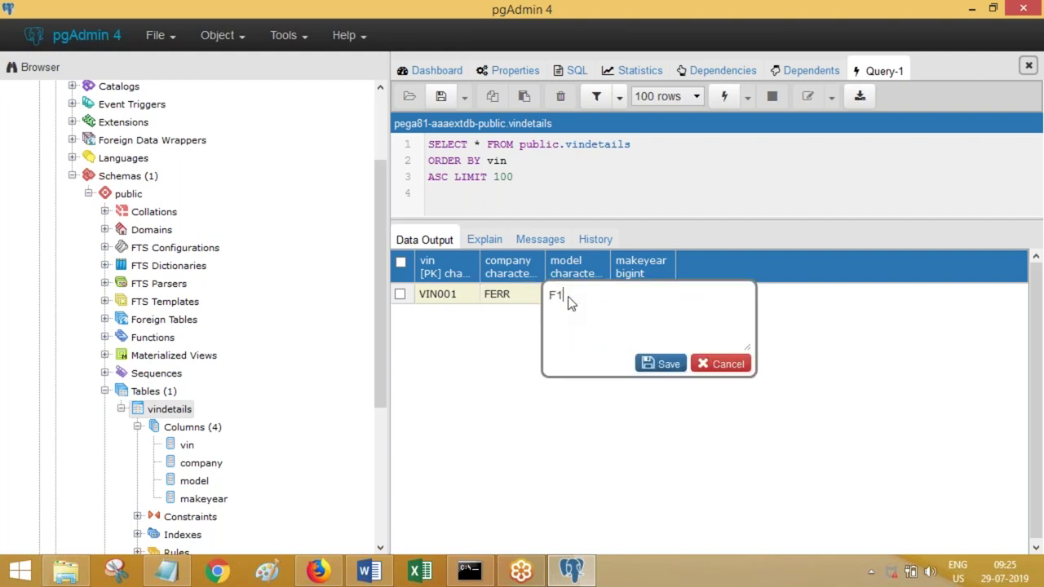
click(661, 364)
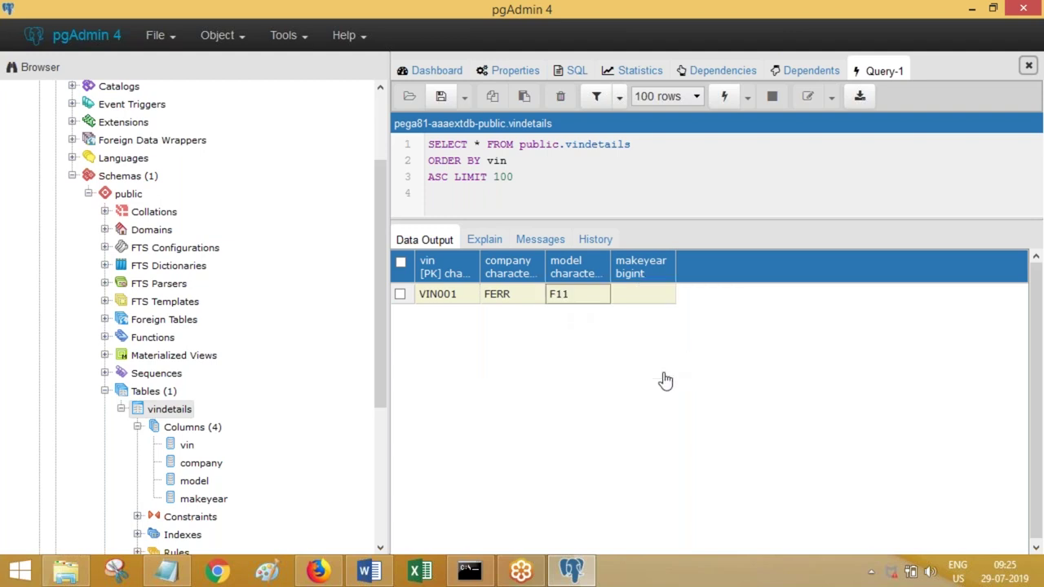
click(646, 304)
click(645, 303)
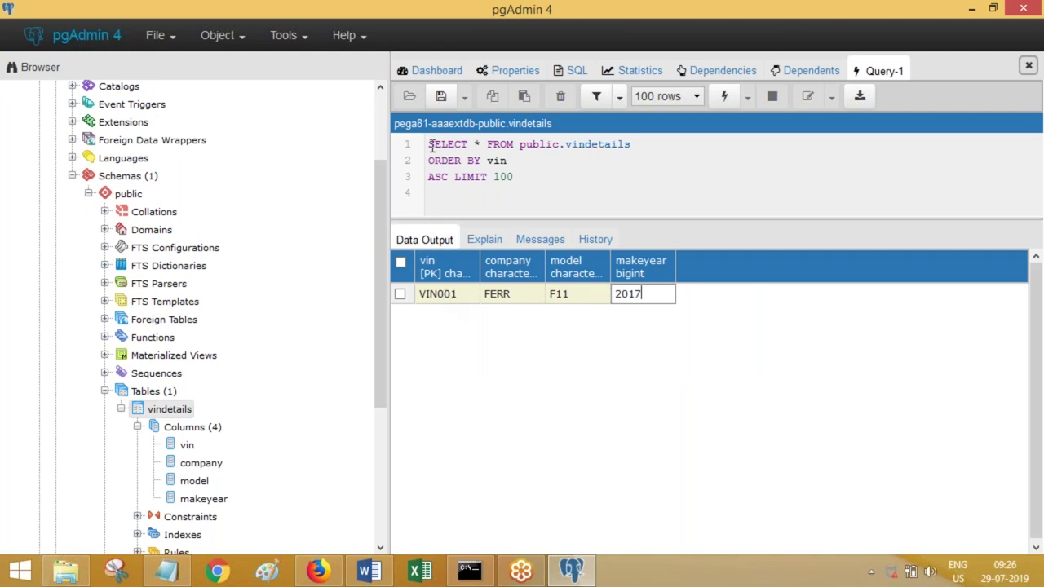
click(441, 99)
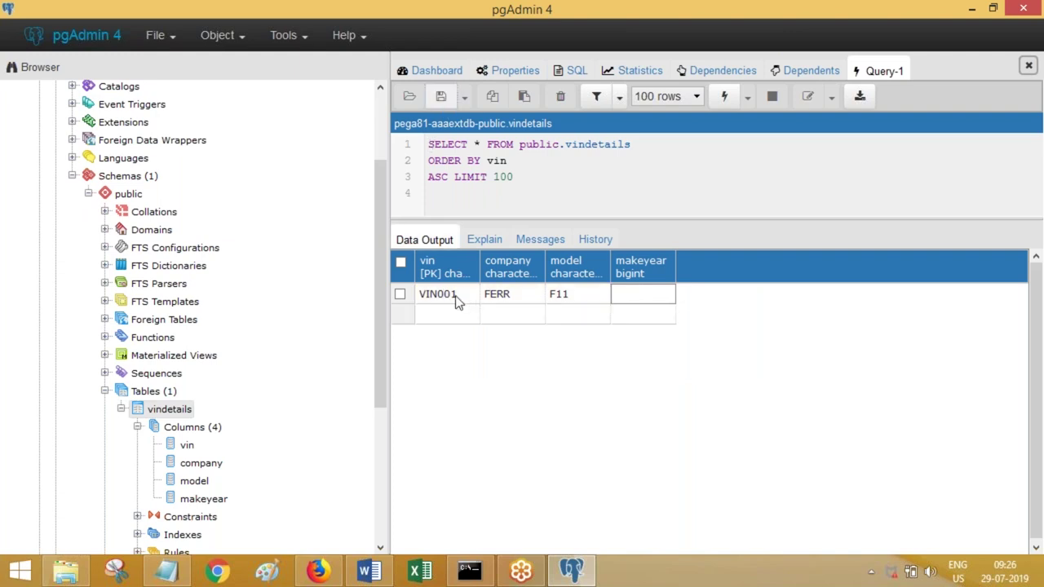
- Set VIN001's makeyear to 2017
click(444, 318)
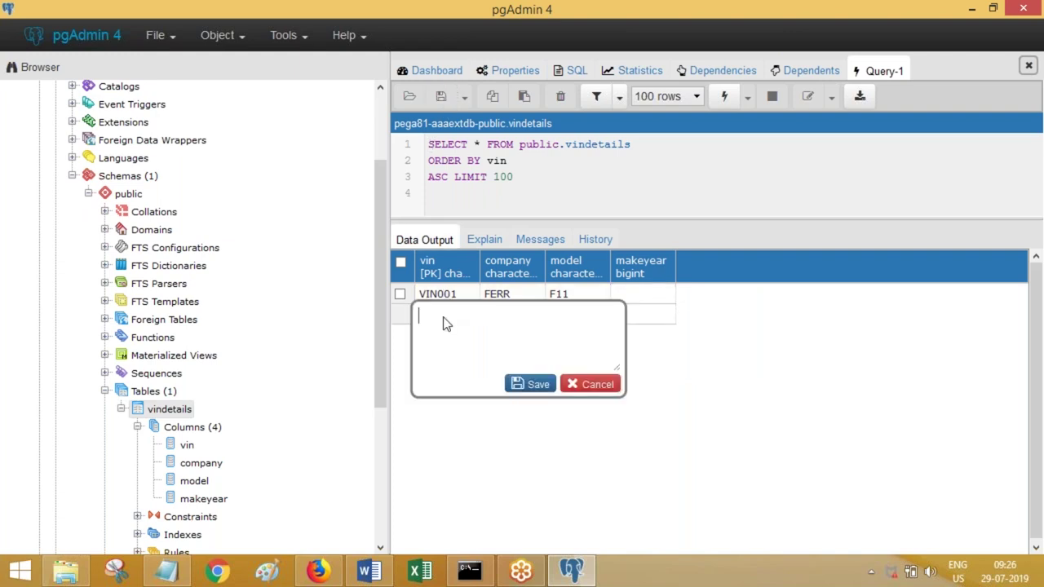
click(628, 300)
text(7)
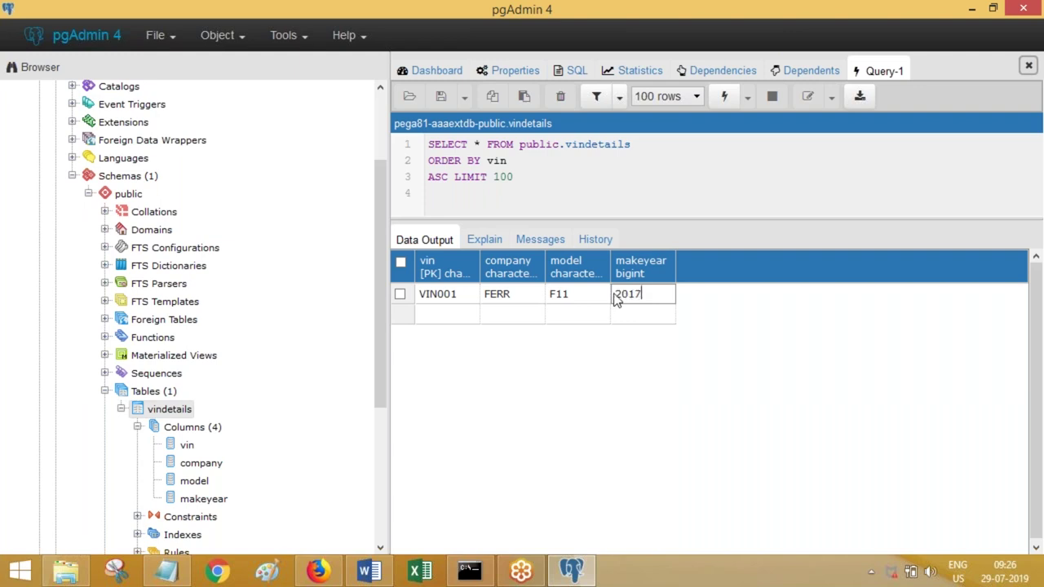
click(454, 318)
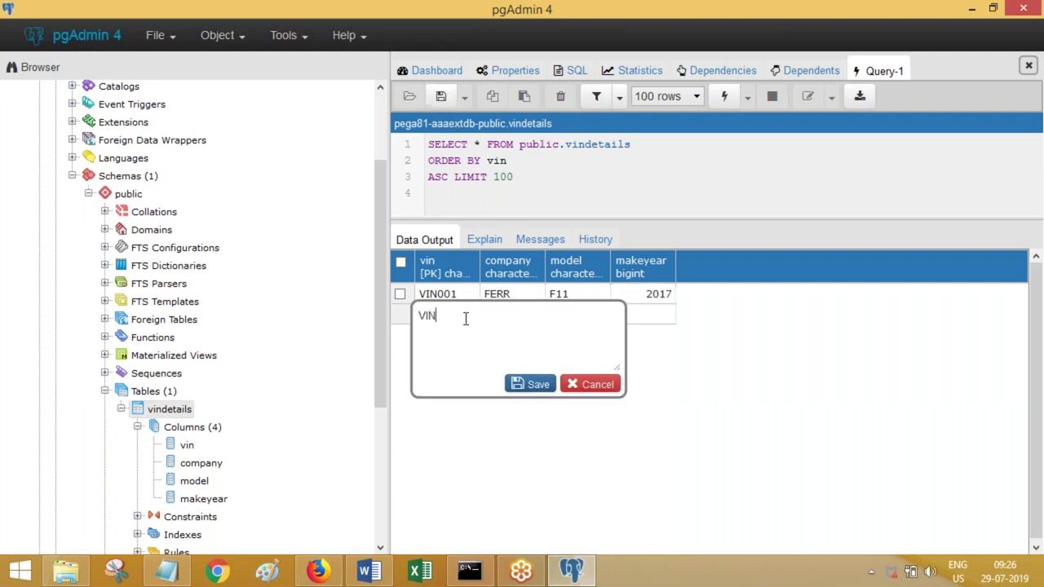
- Add a second row with vin VIN002, company LOMB and model L11
click(530, 385)
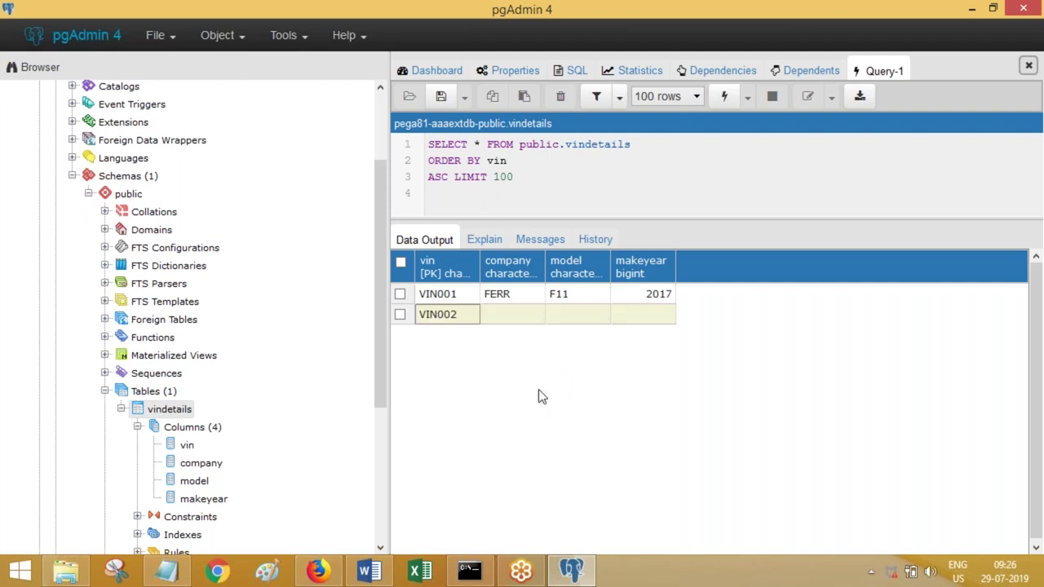
click(506, 323)
click(506, 324)
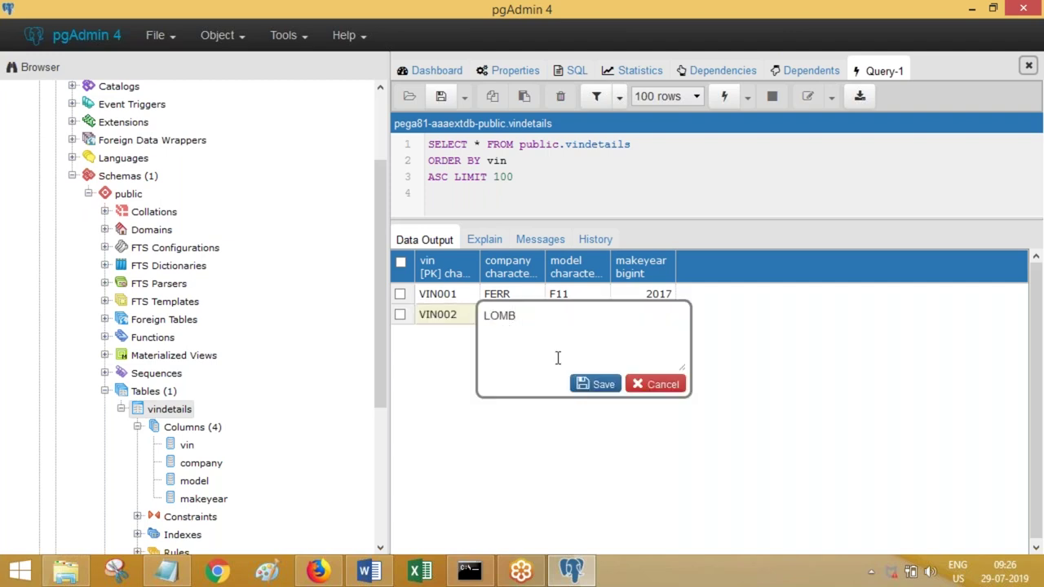
click(582, 384)
click(567, 318)
text(L11)
click(659, 384)
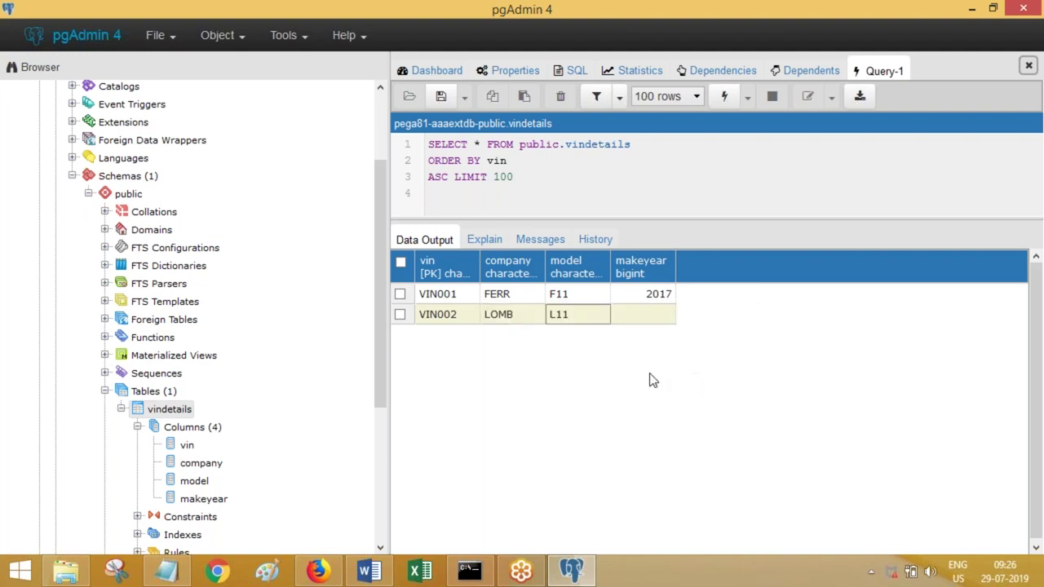
- Enter makeyear 2019 for VIN002 and save both rows
click(655, 325)
text(2019)
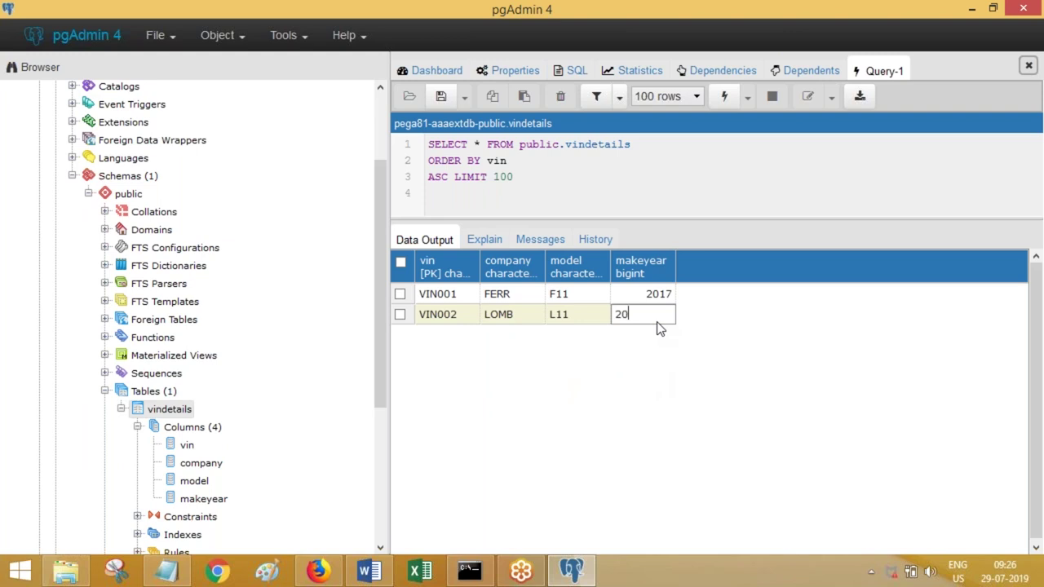
double_click(650, 323)
click(623, 386)
click(441, 97)
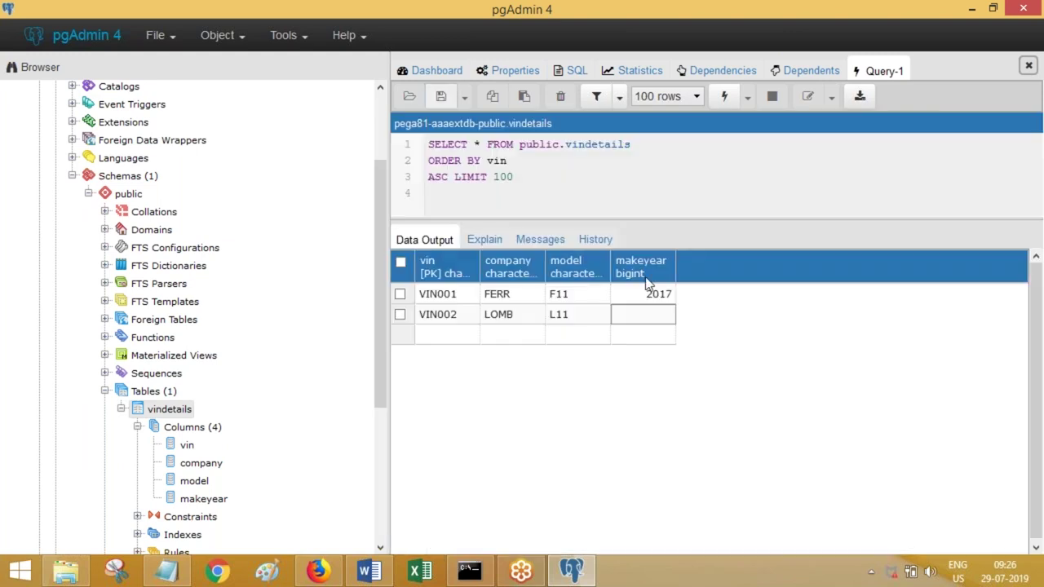
click(644, 319)
text(2019)
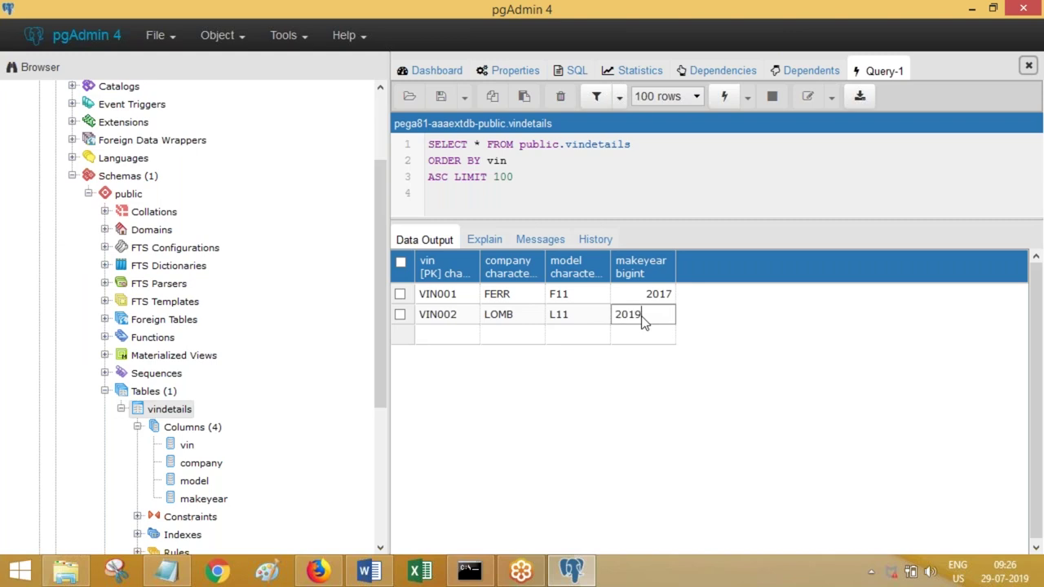
click(513, 329)
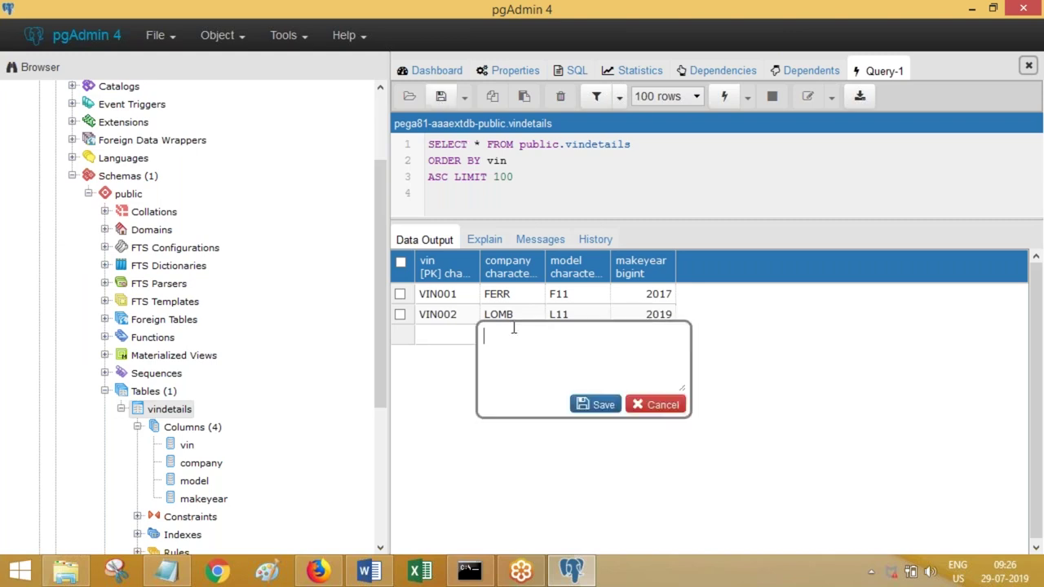
click(440, 96)
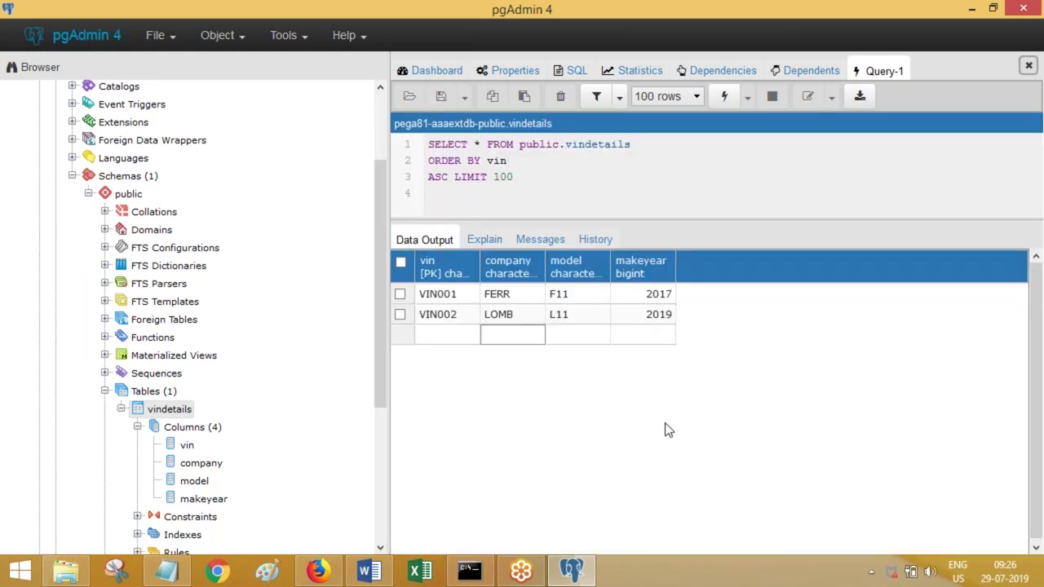
- Paste the two-row vindetails screenshot into Word, add 'Save. Done.', and save the document
click(372, 574)
key(ctrl+v)
key(Return)
text(Sa)
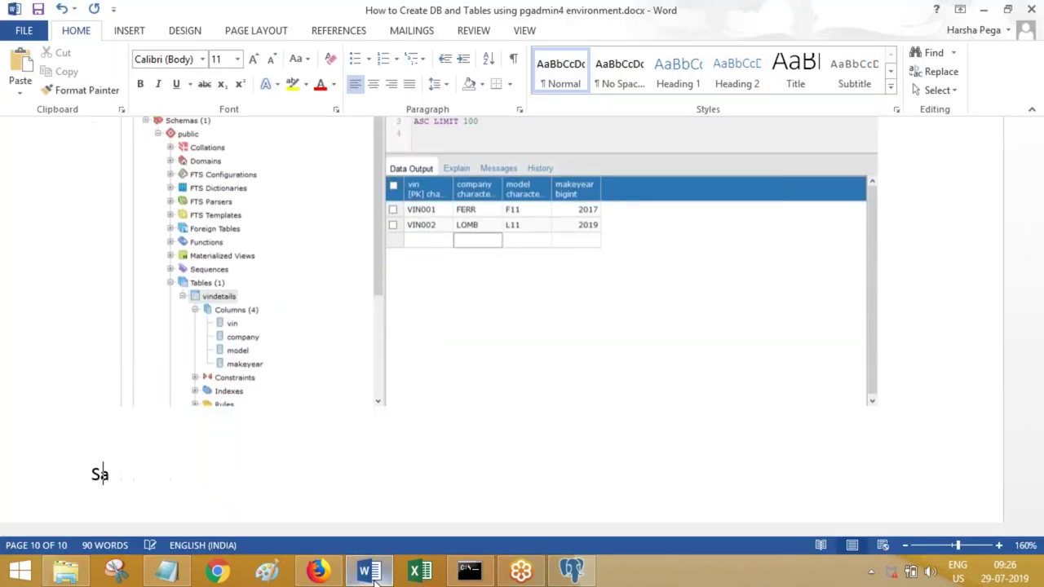
text(ve. Done.)
key(Return)
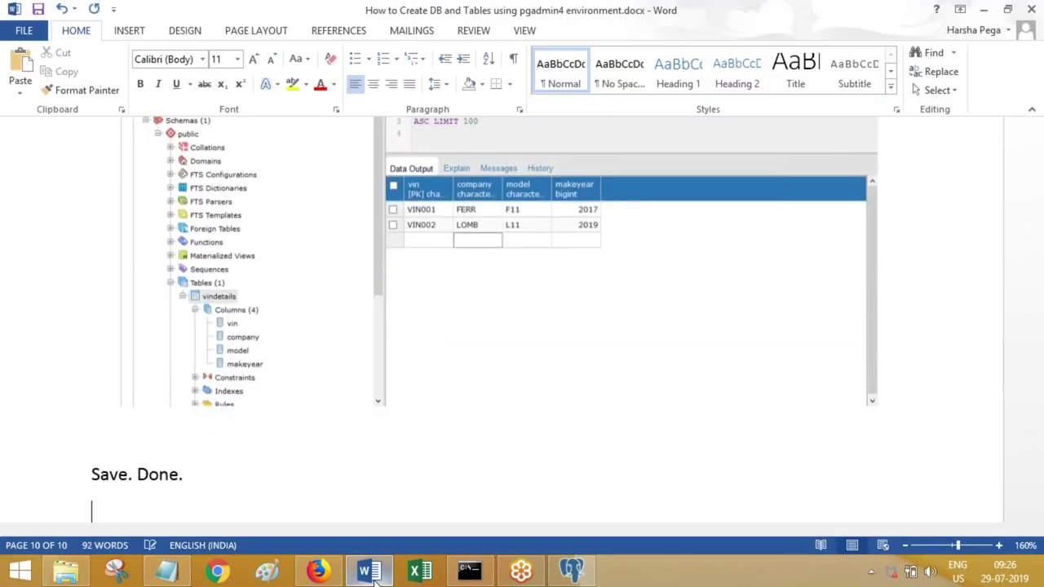
key(Return)
key(ctrl+s)
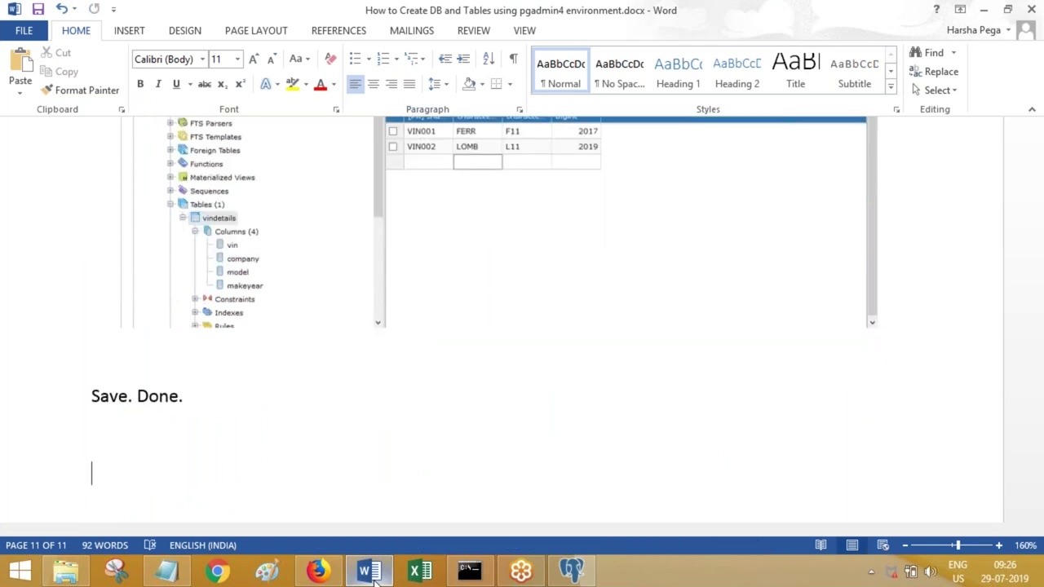
click(984, 10)
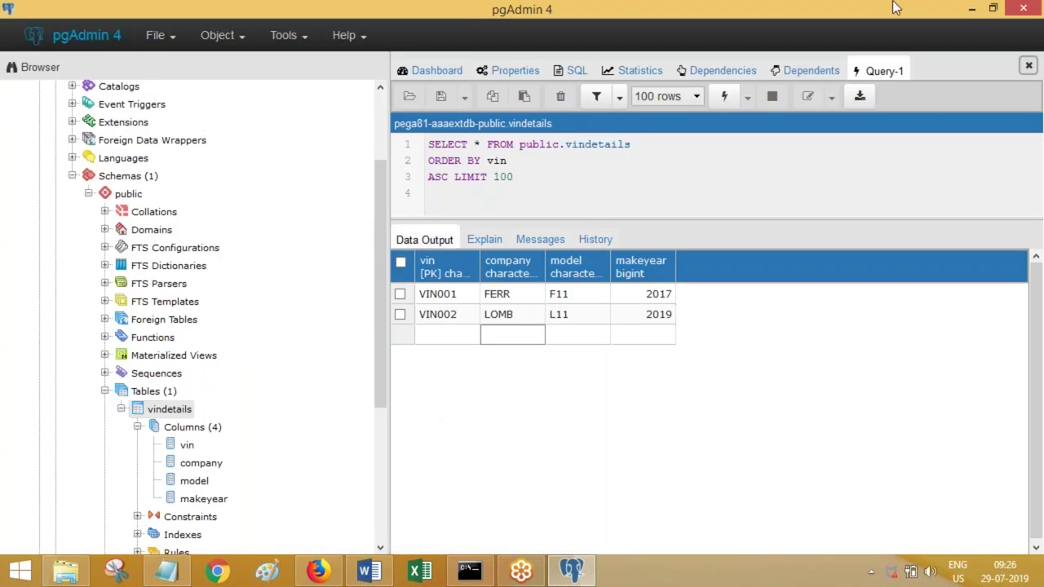
- Collapse aaaextdb and its Schemas, then expand them again down to the vindetails table
click(72, 176)
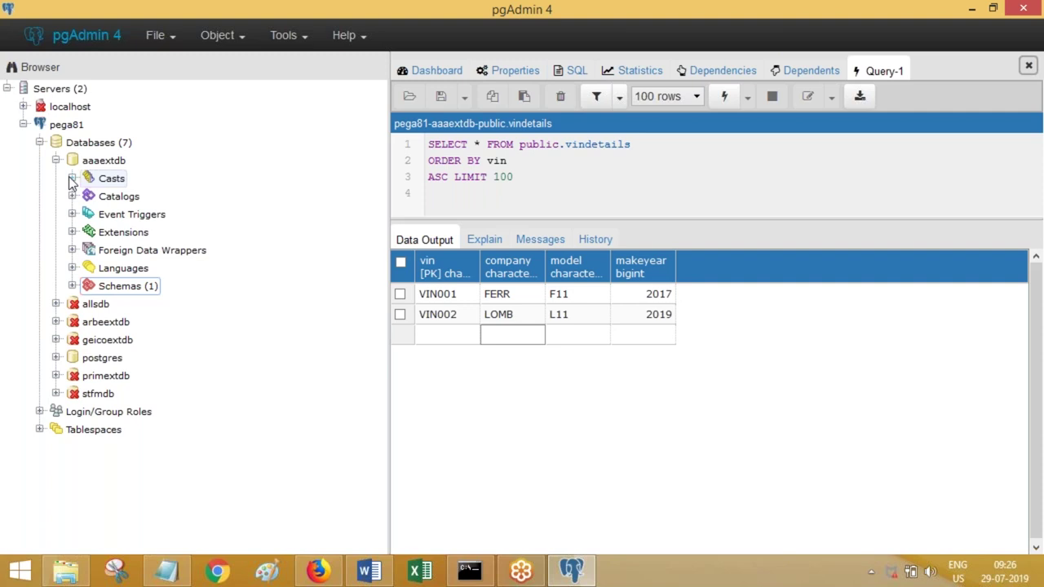
click(57, 160)
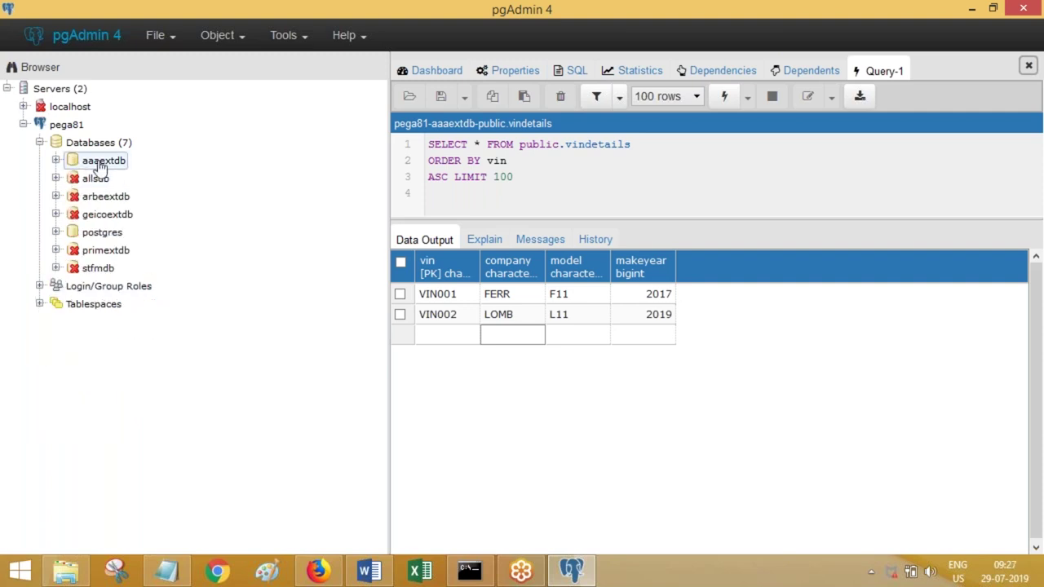
click(92, 167)
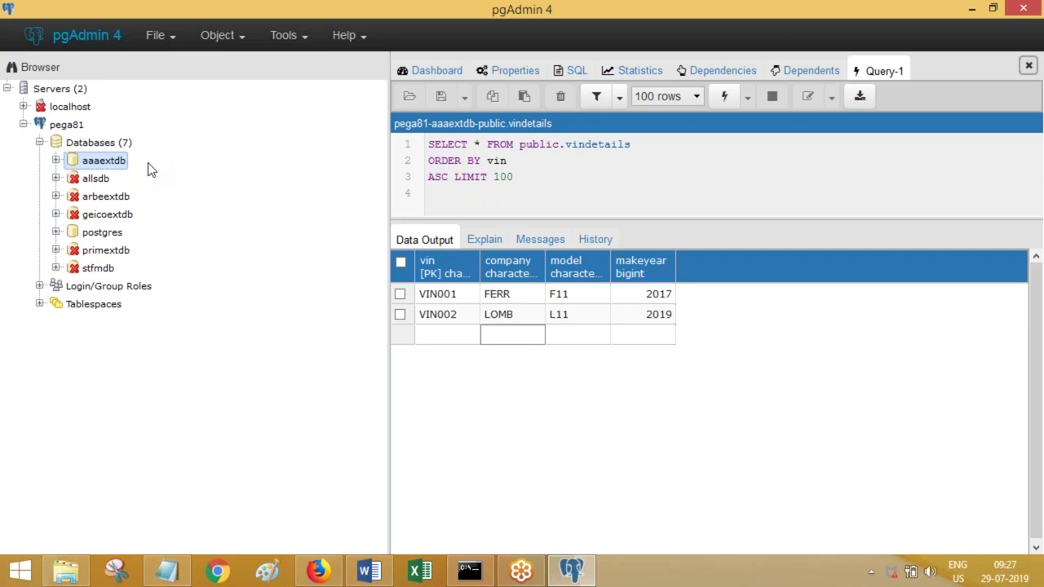
click(56, 161)
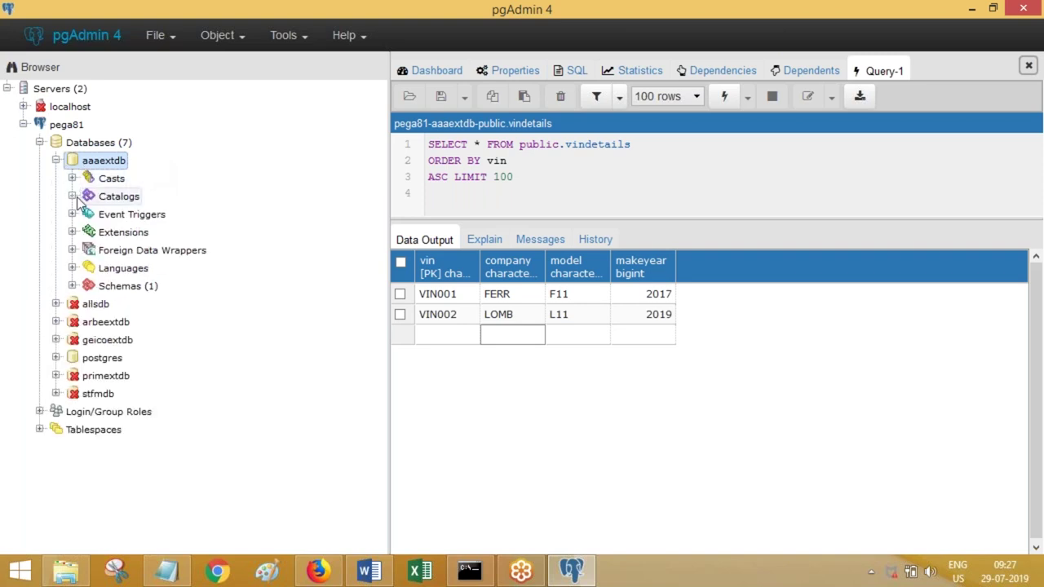
click(71, 286)
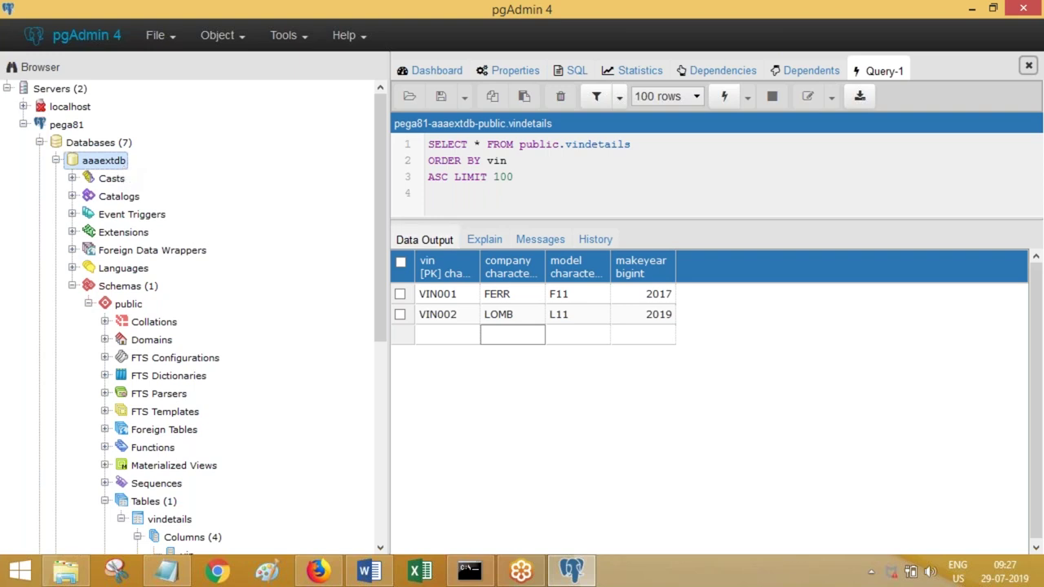
- Dismiss the results-grid context menu and minimise pgAdmin to the desktop
right_click(524, 286)
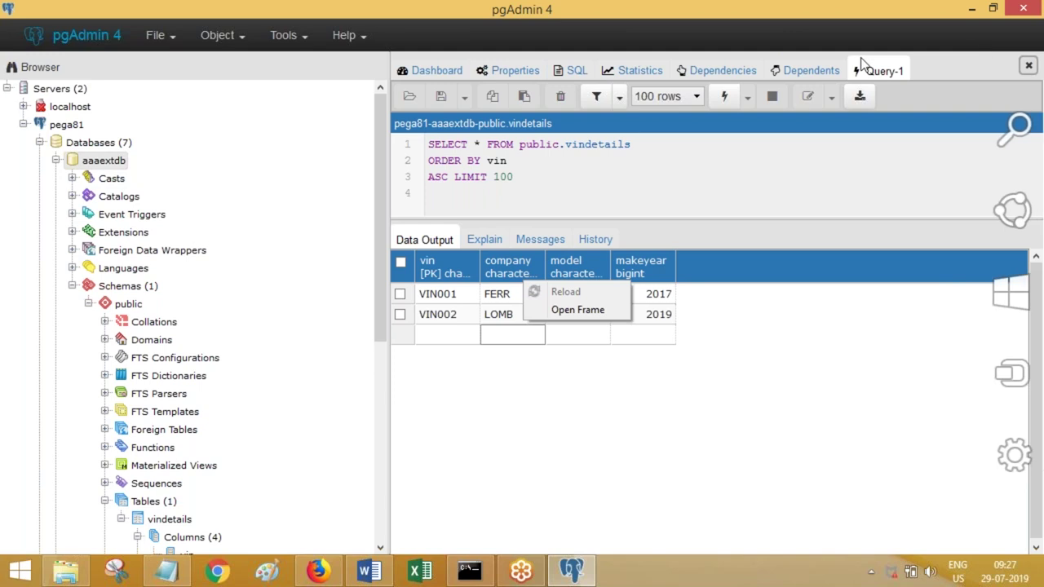
click(619, 120)
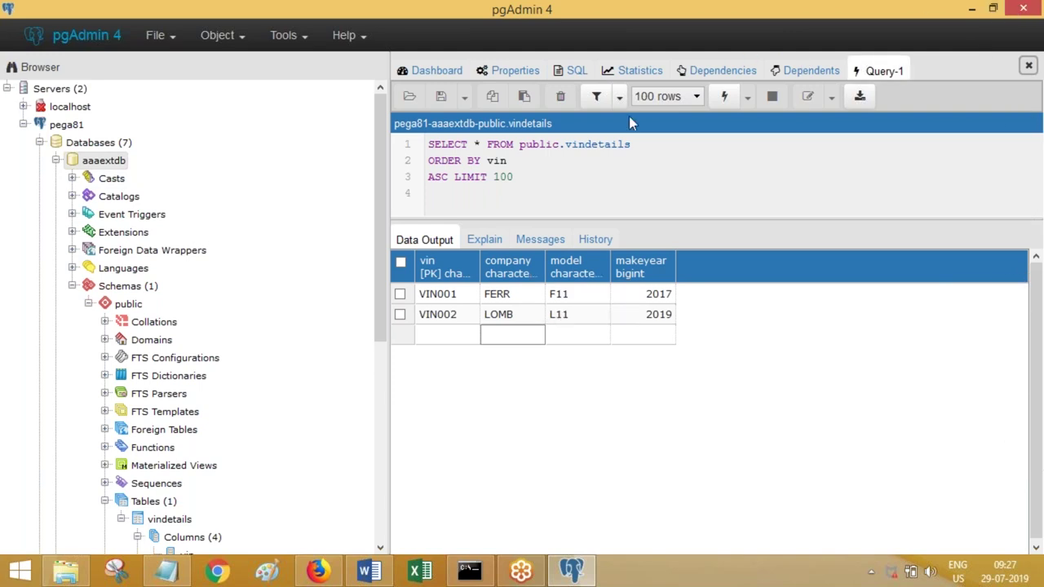
click(568, 573)
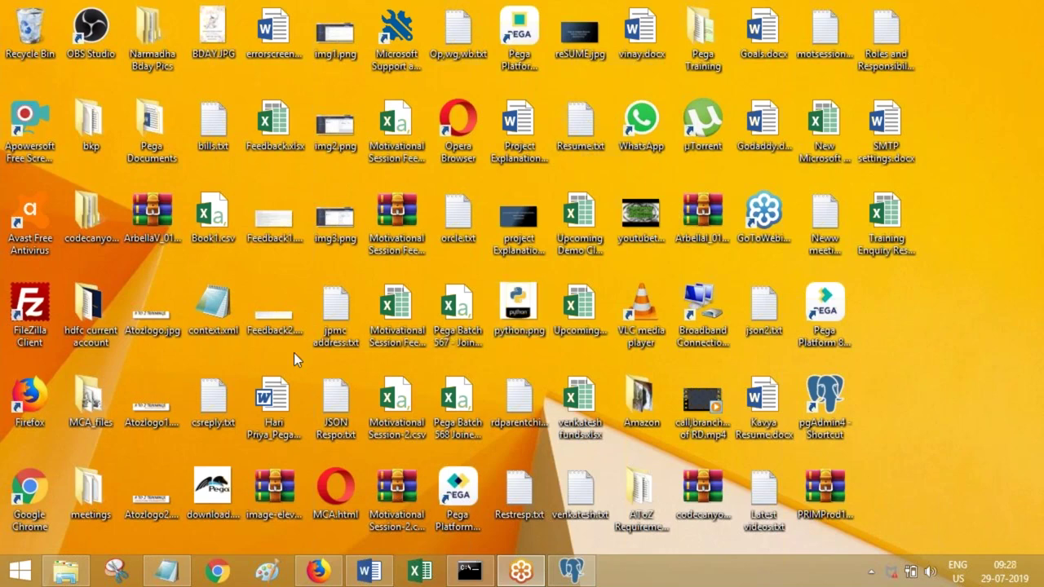
- Bring Pega Dev Studio back, show the class explorer and open the Technical category's actions
click(318, 571)
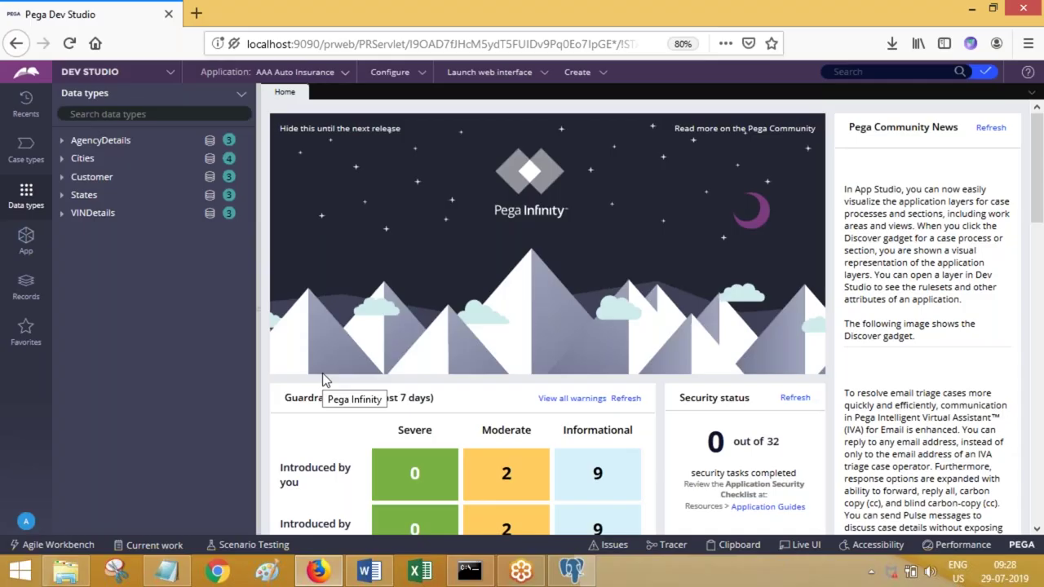
click(20, 248)
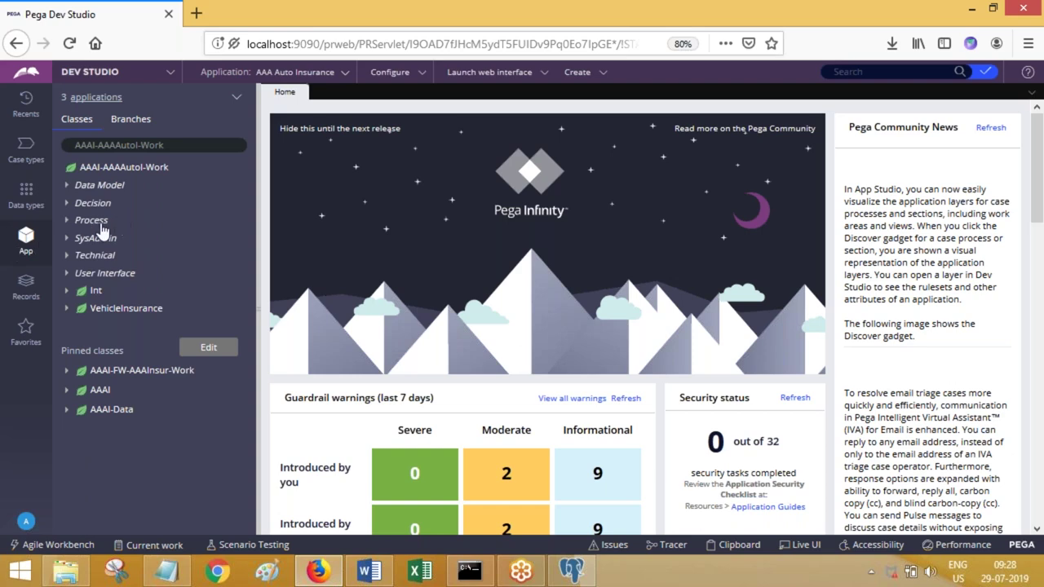
click(82, 260)
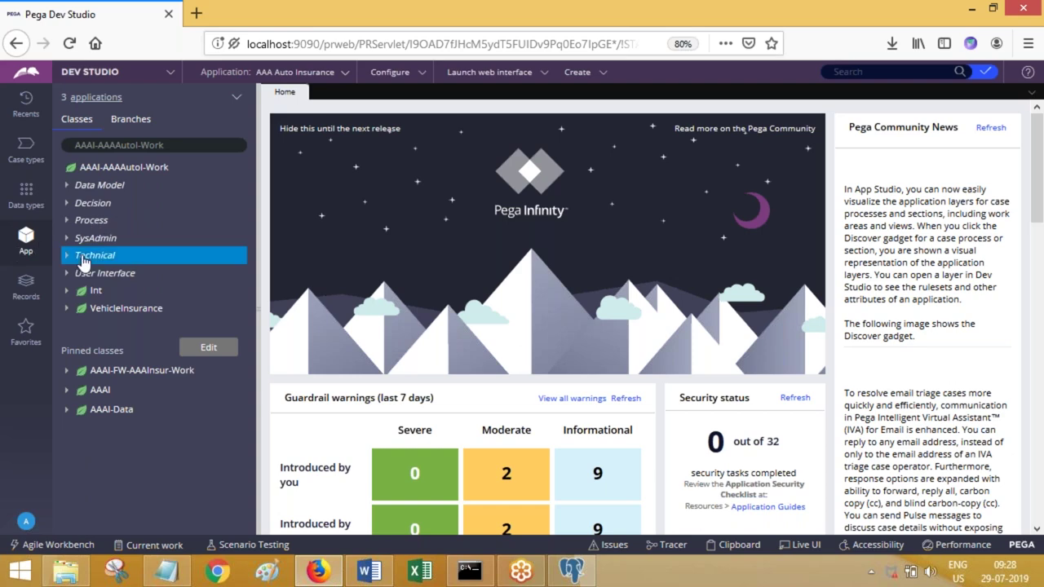
right_click(82, 259)
- Create a new activity named sfsd under Technical with RDB-List as step 1's method
mouse_move(101, 271)
click(156, 234)
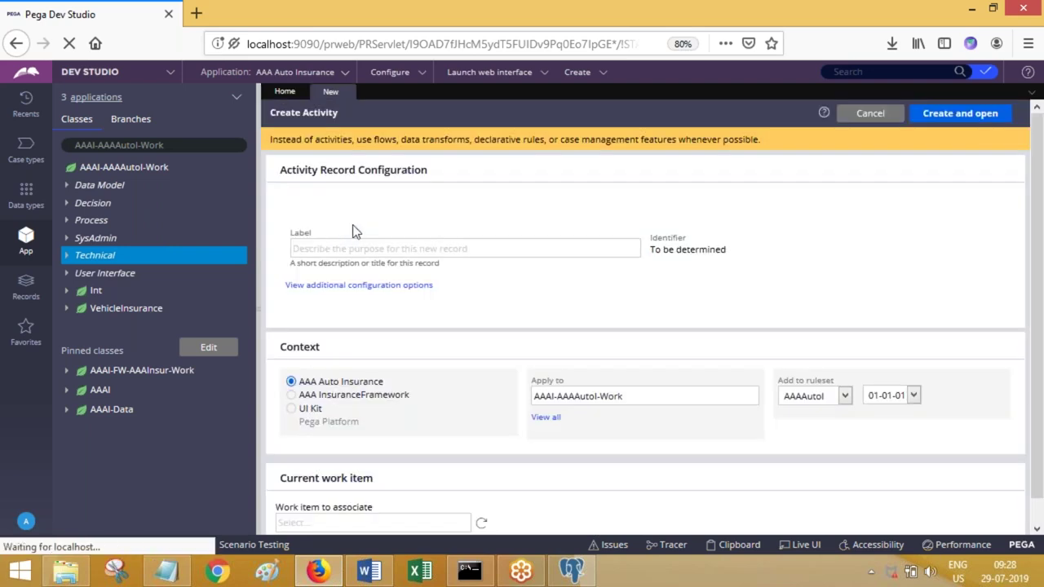
text(sfsd)
click(950, 118)
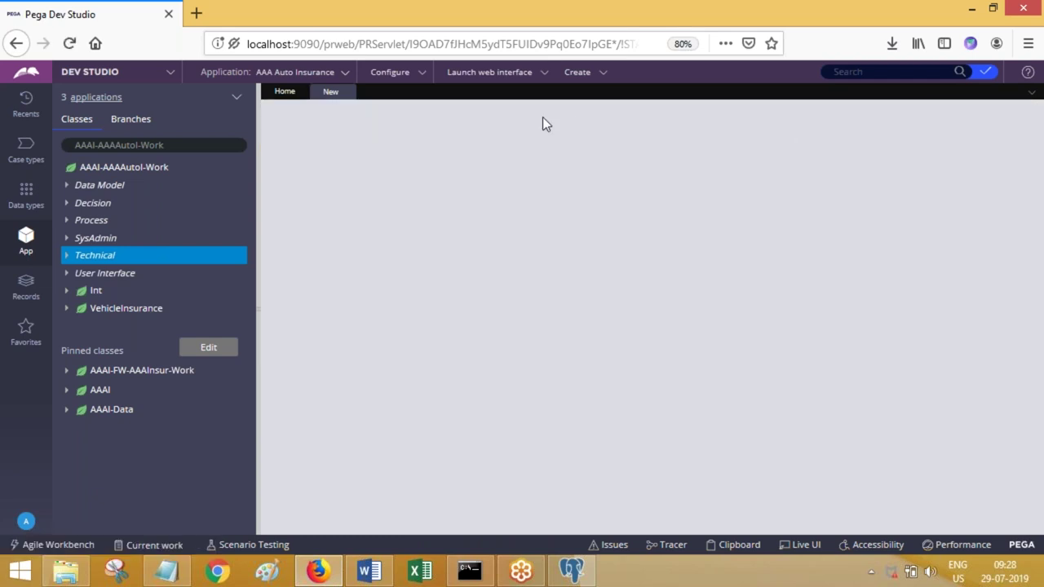
click(490, 207)
text(RDB)
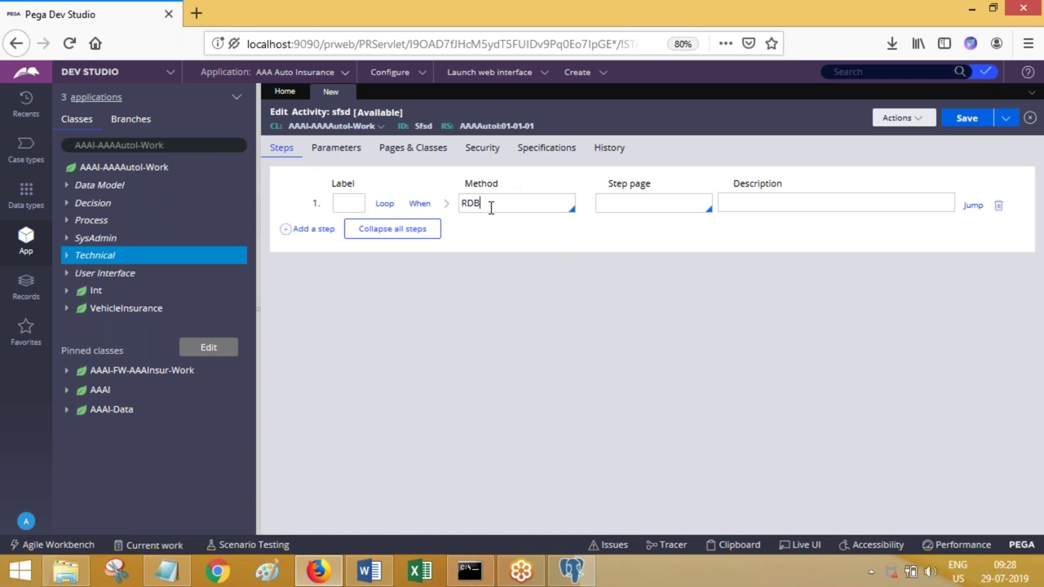
text(-List)
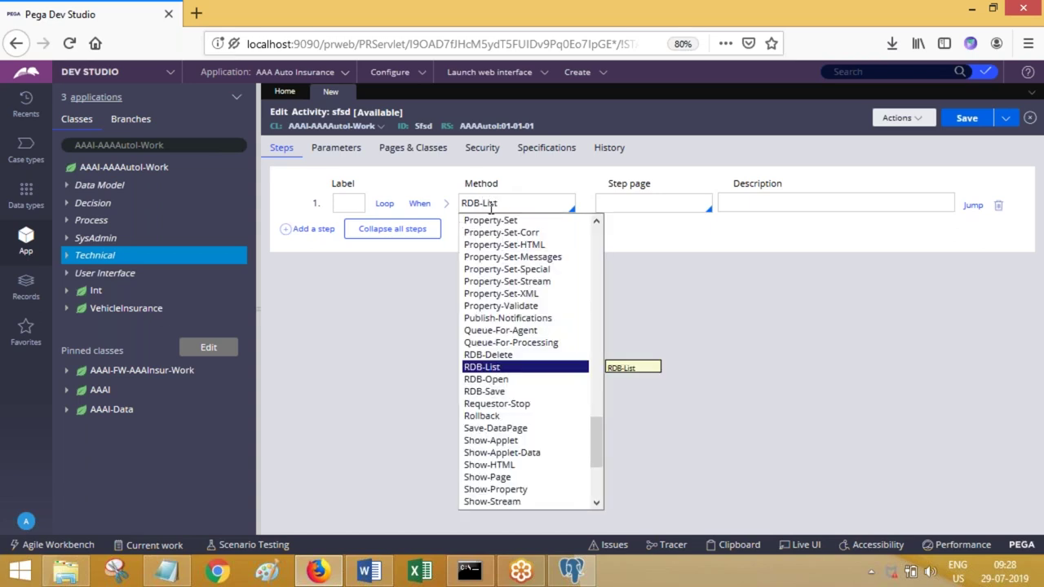
click(512, 367)
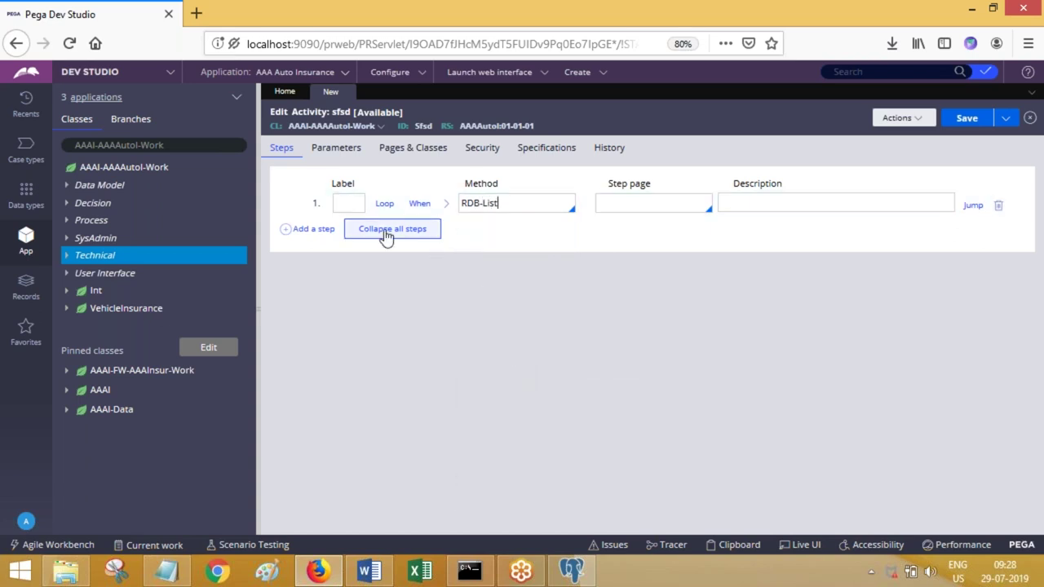
- Add steps 2–4 with methods RDB-Open, RDB-Save and RDB-Delete, then expand step 1's parameters
click(313, 228)
click(502, 233)
text(RDB-Oper)
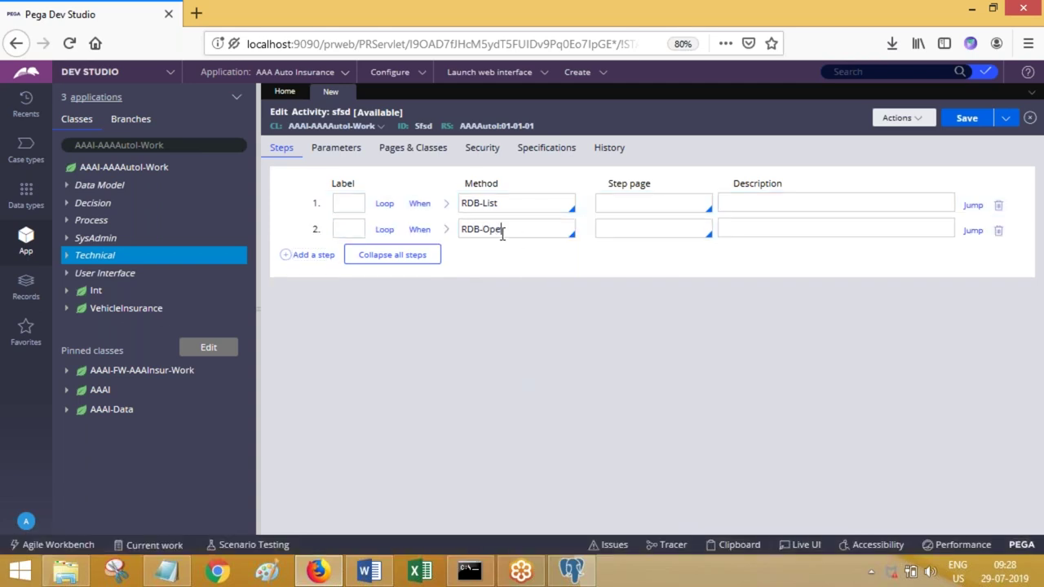
click(315, 255)
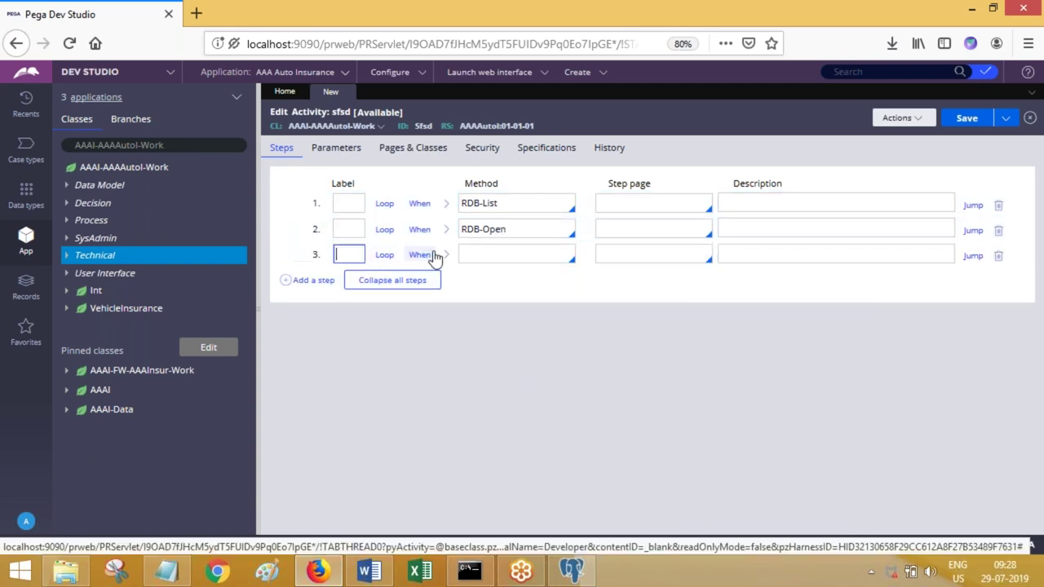
text(RDB-Sae)
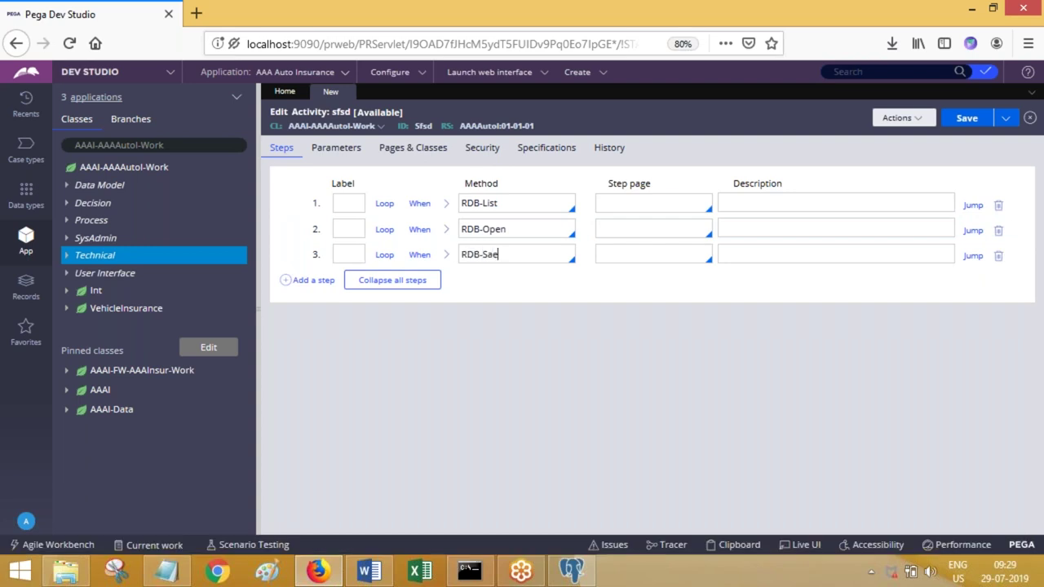
key(BackSpace)
text(ve)
click(300, 283)
text(RD)
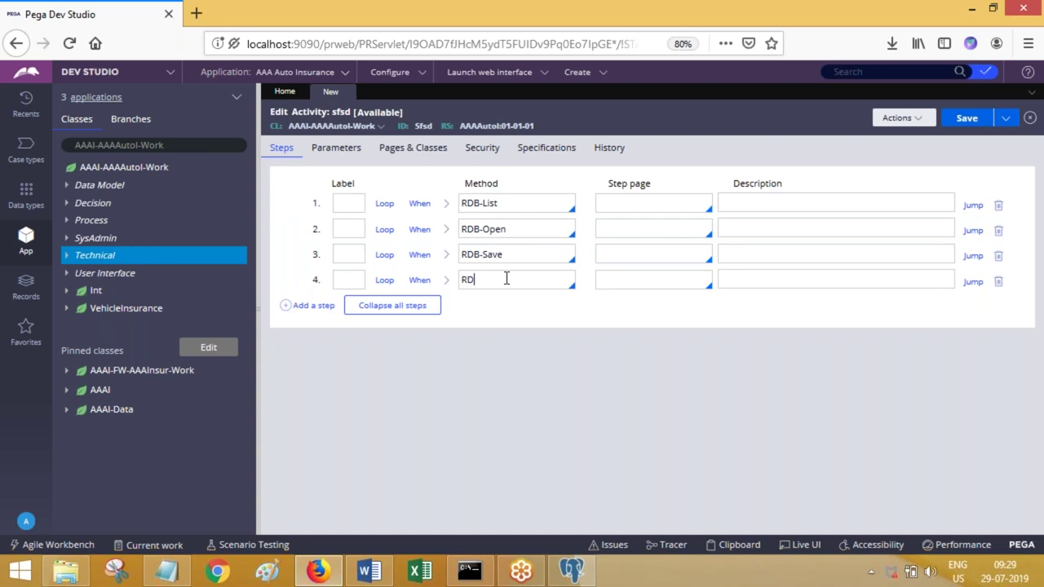
text(B-Delete)
click(446, 205)
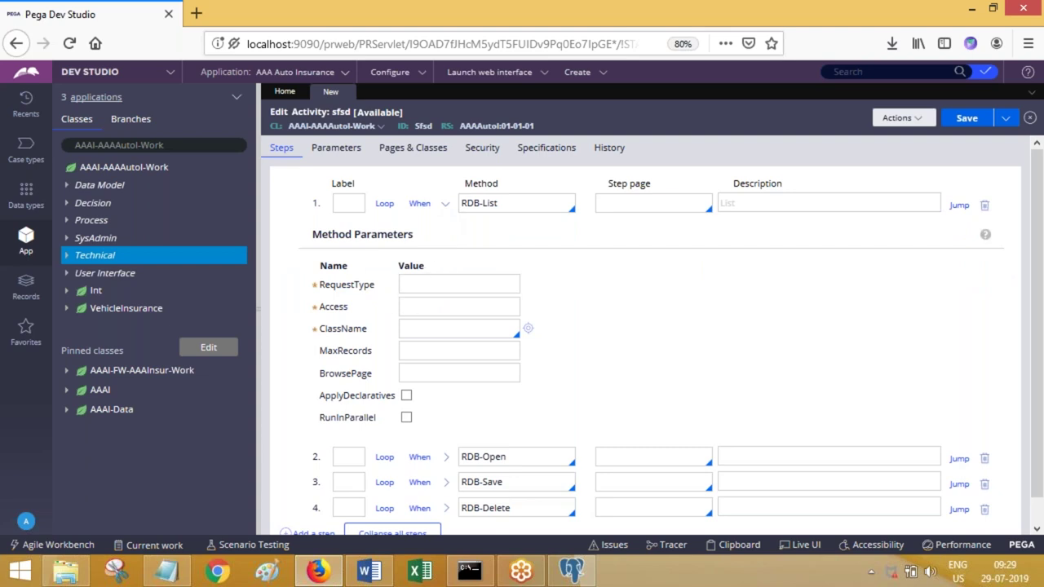
click(412, 310)
click(425, 329)
click(445, 205)
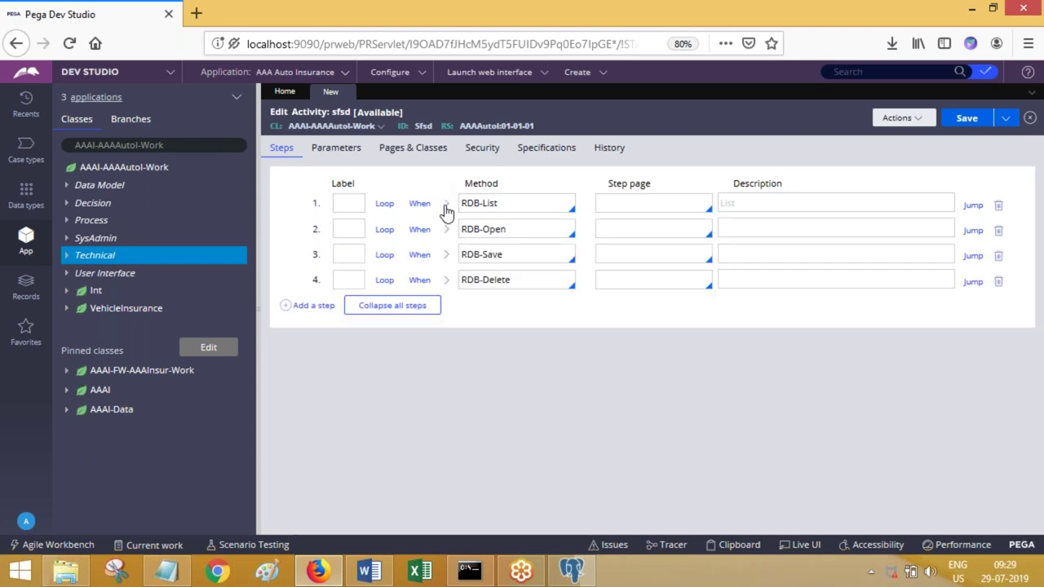
click(445, 229)
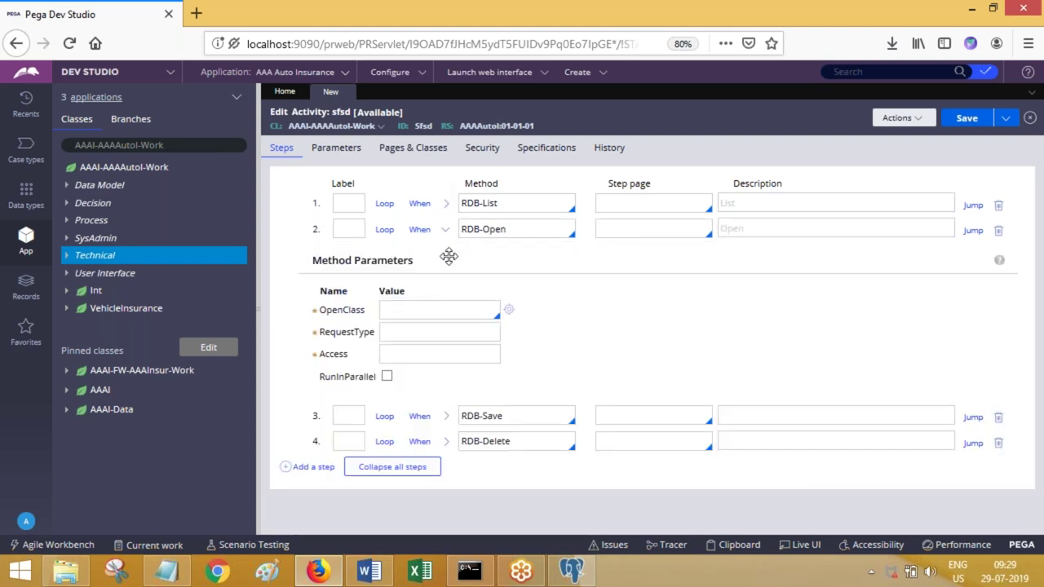
click(416, 308)
click(412, 331)
click(446, 205)
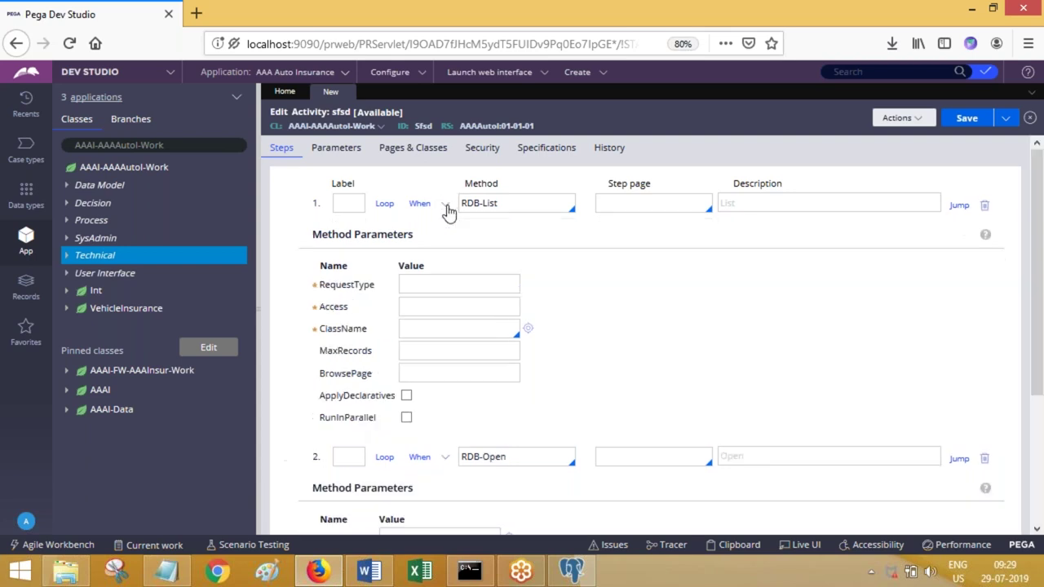
key(Tab)
click(434, 334)
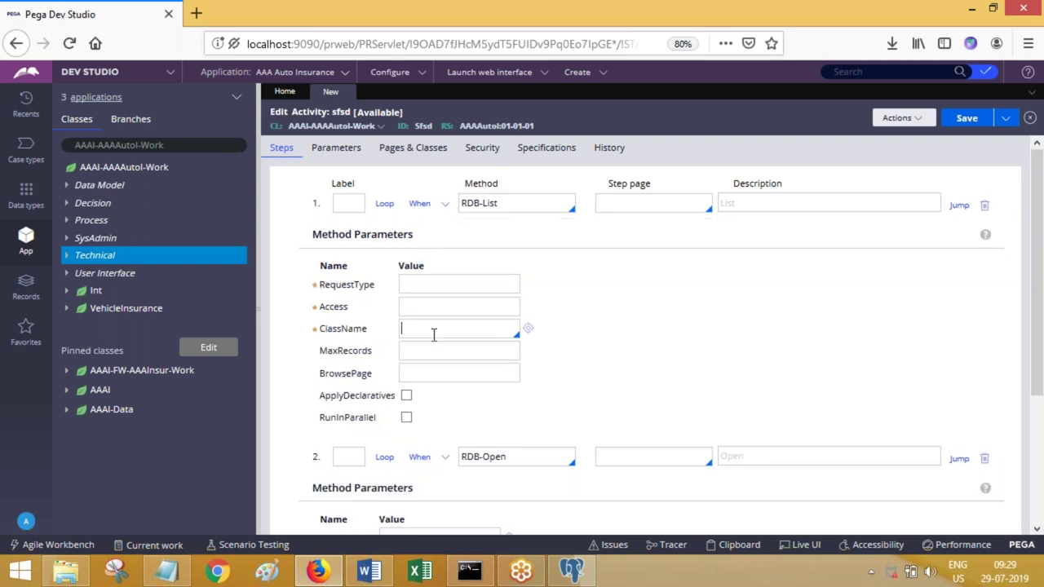
click(446, 206)
click(446, 231)
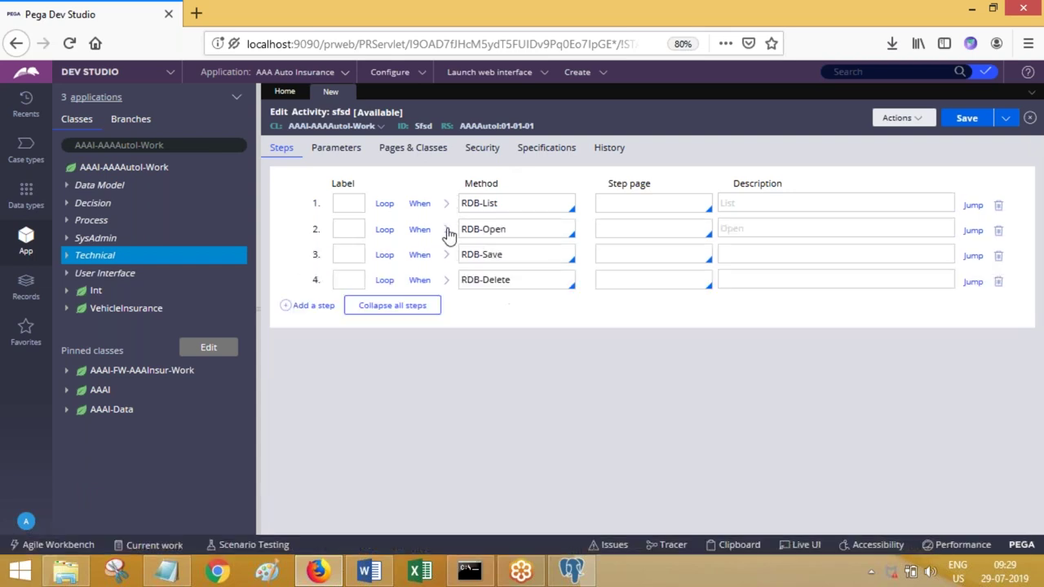
click(447, 255)
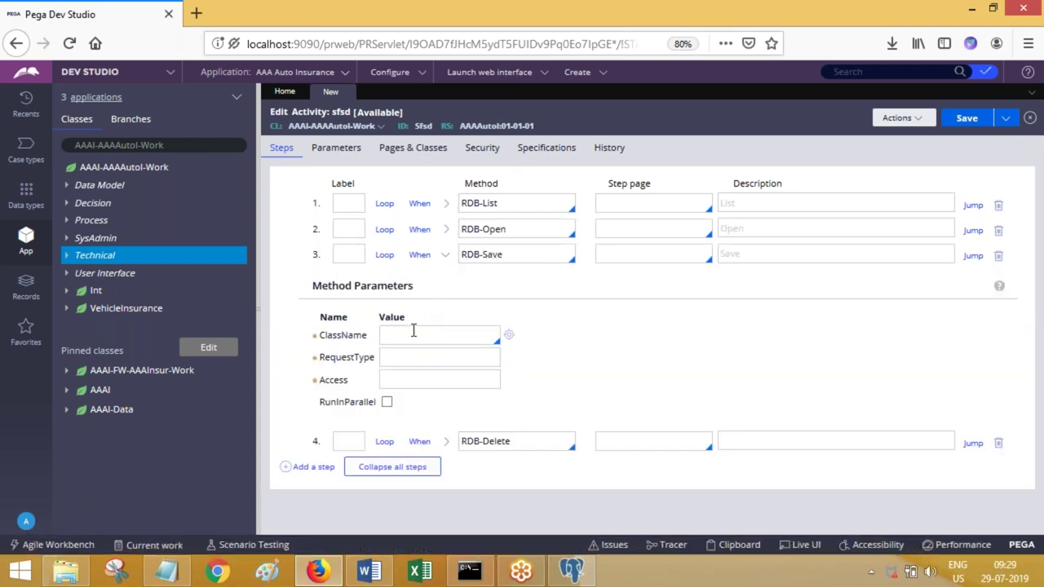
click(424, 358)
click(447, 258)
click(447, 282)
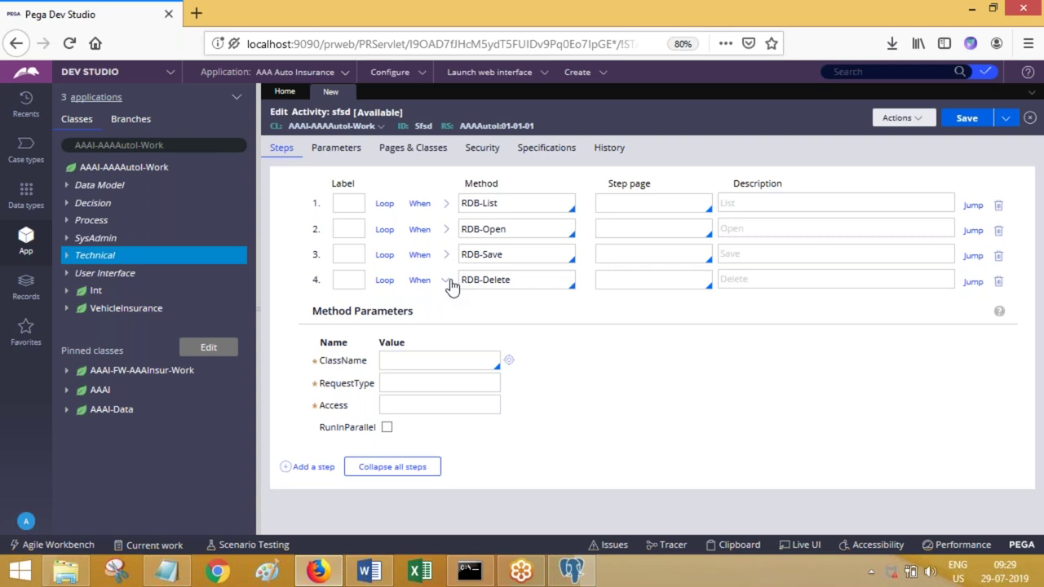
click(447, 281)
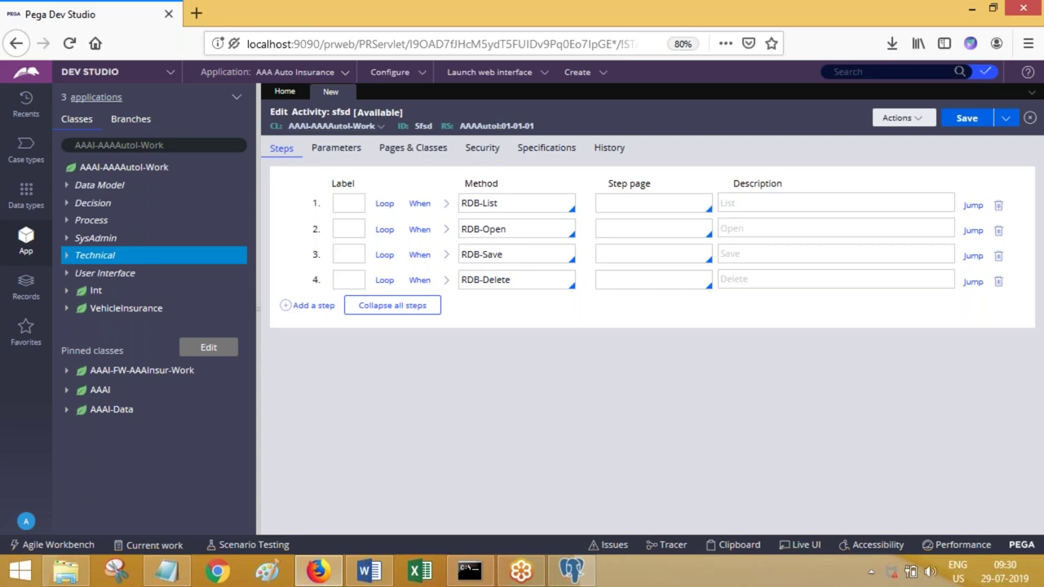
- Start a new Connect SQL rule on AAAI-AAAAutol-Work and check the RDB-Open step's parameters
right_click(136, 178)
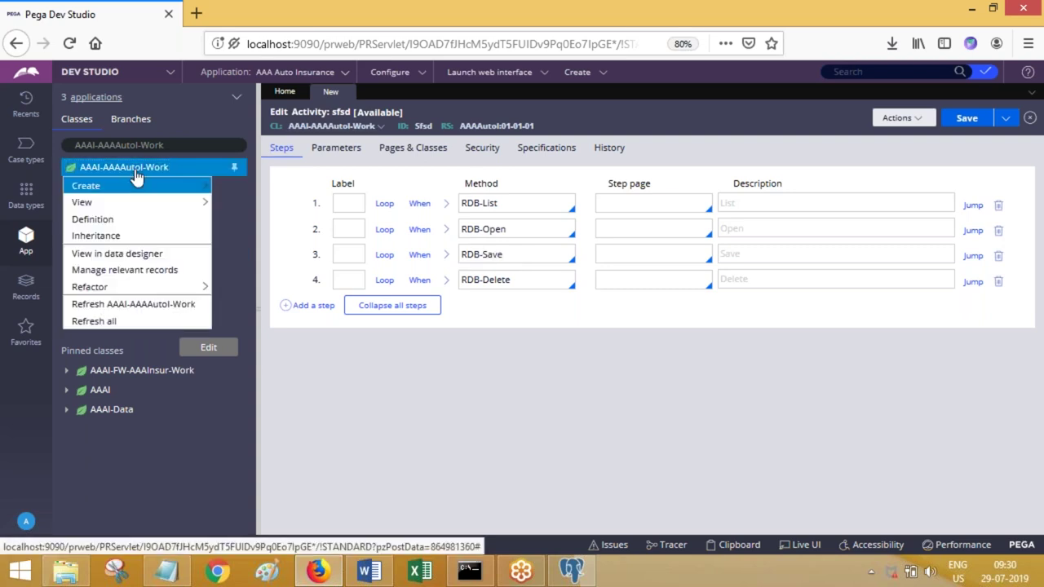
mouse_move(153, 187)
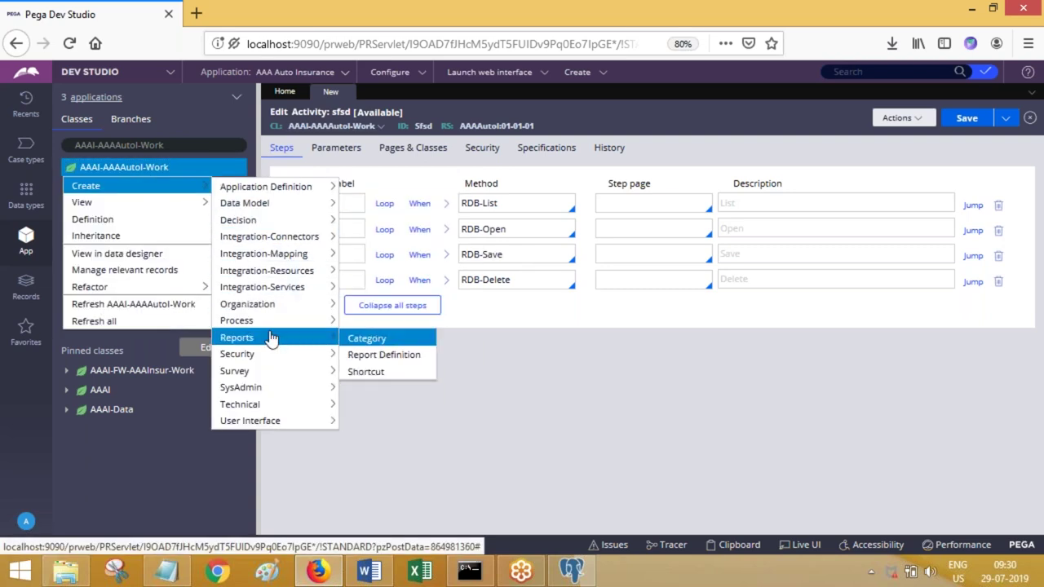
mouse_move(285, 237)
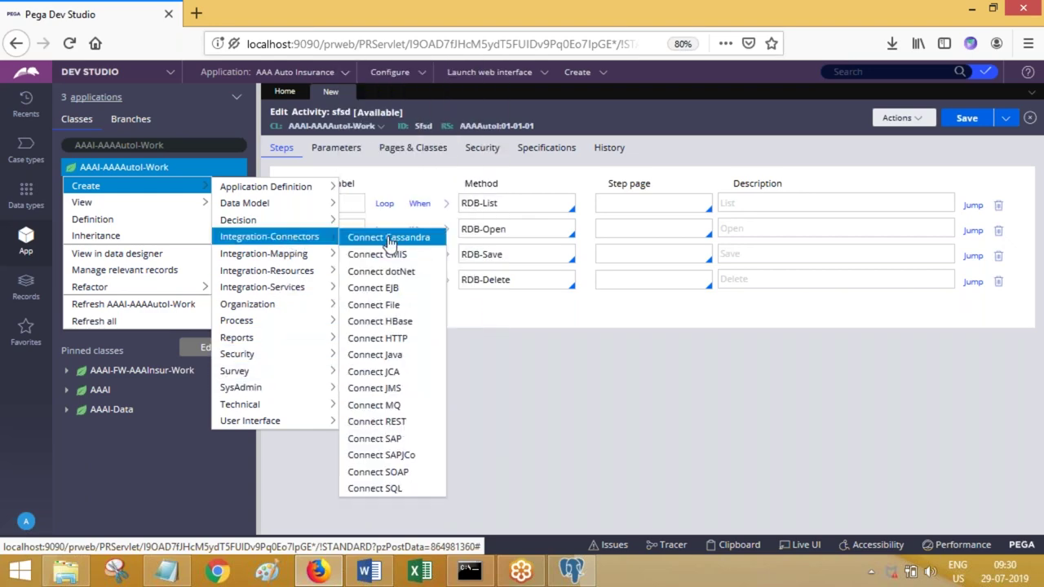
click(400, 489)
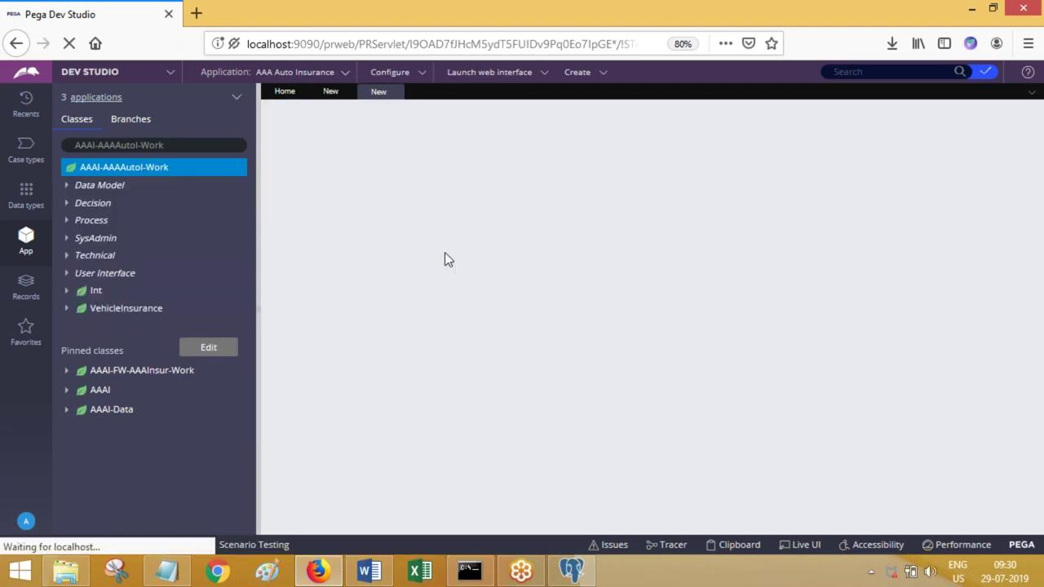
click(329, 92)
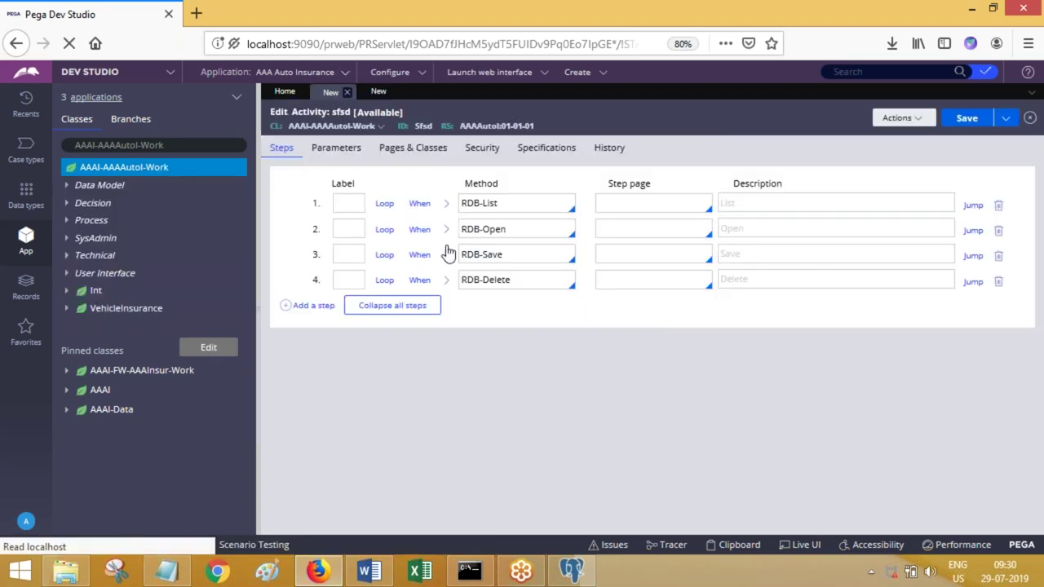
click(445, 230)
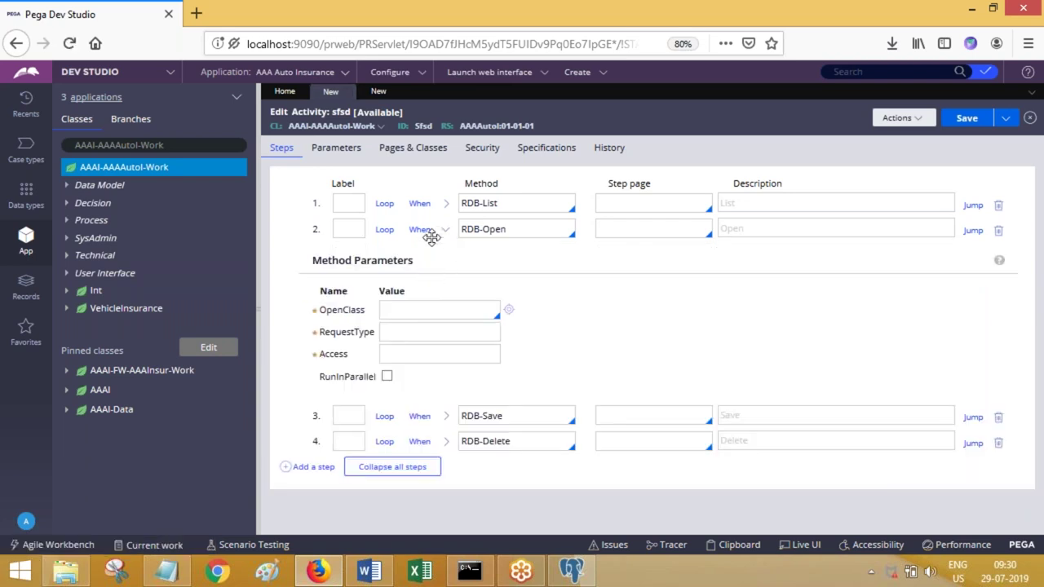
click(379, 92)
- Enter label ABC, Applies To AAAI-AAAAutol-Work and package test, then create the rule
click(480, 207)
text(ABC)
key(Tab)
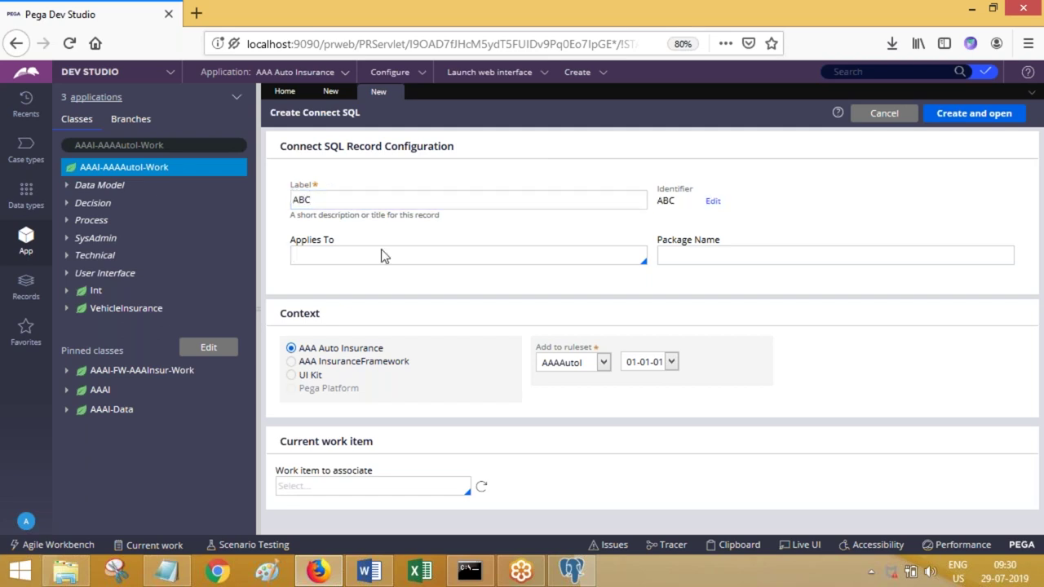
click(681, 256)
triple_click(169, 144)
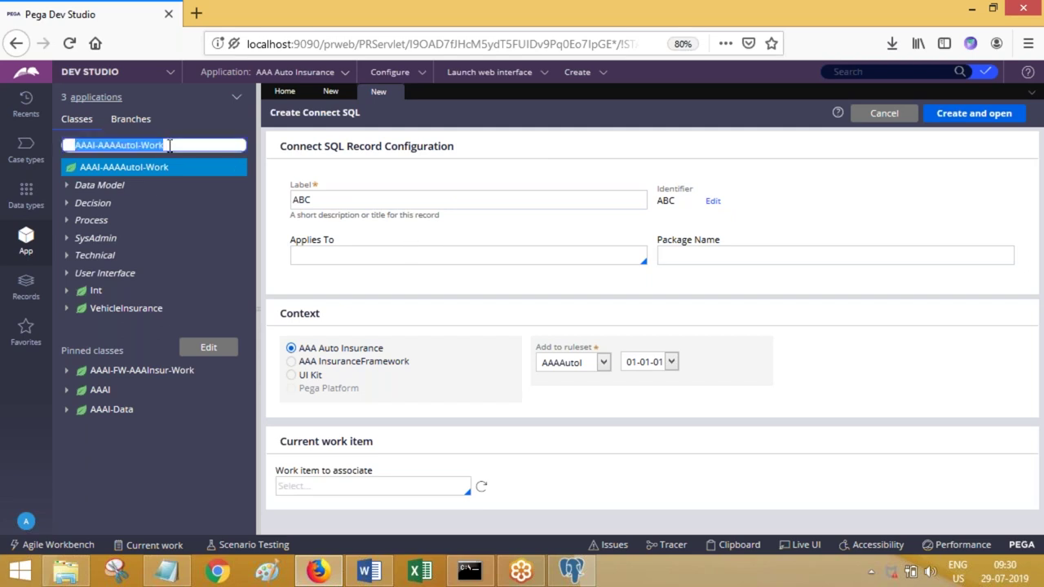
key(ctrl+c)
click(375, 259)
key(ctrl+v)
click(694, 255)
click(694, 256)
text(test)
click(974, 113)
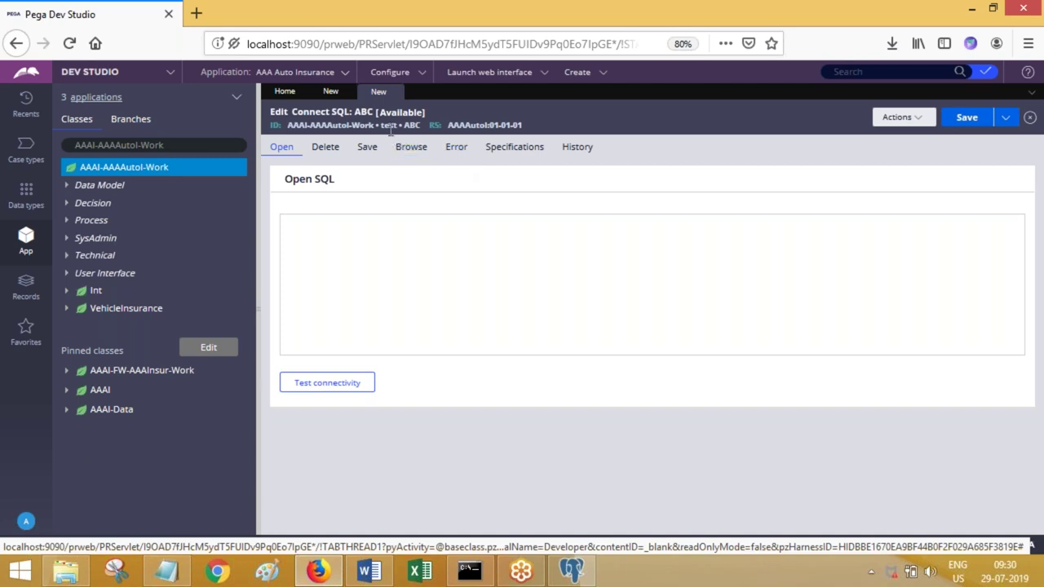
- Set the RDB-Open step's Access parameter to test, comparing against the ABC rule
click(330, 91)
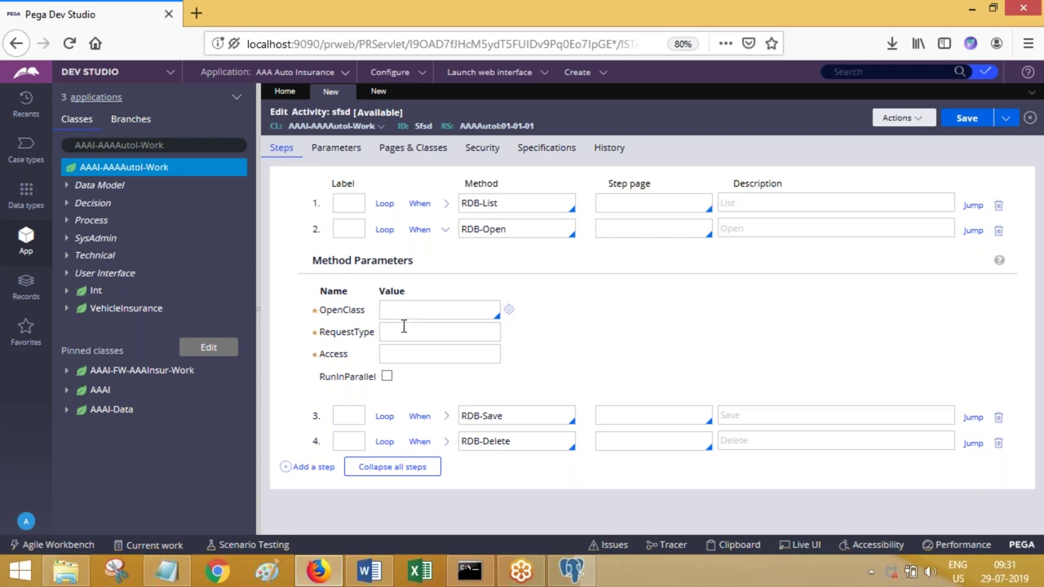
click(400, 311)
click(378, 91)
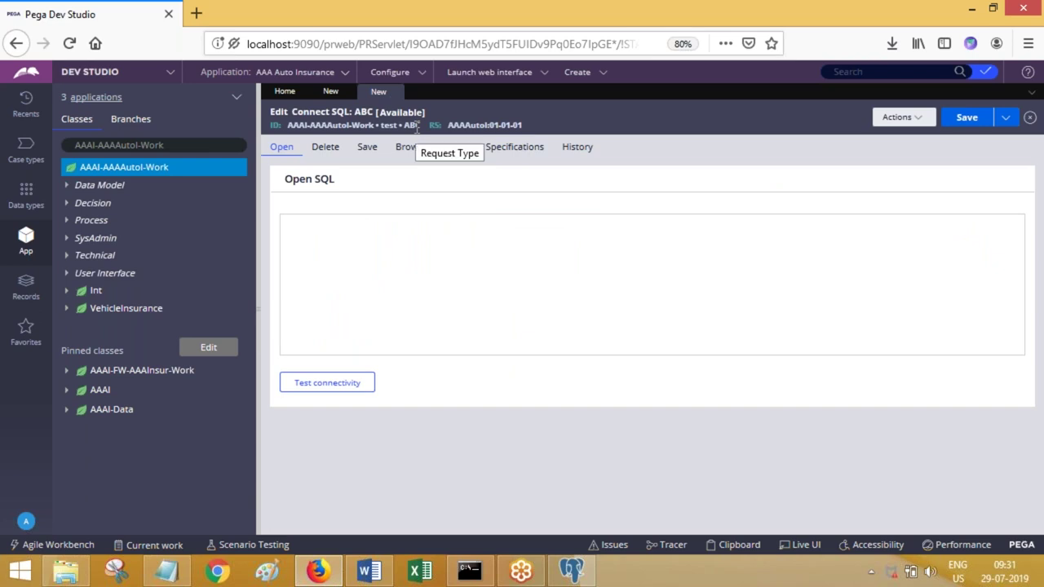
click(331, 94)
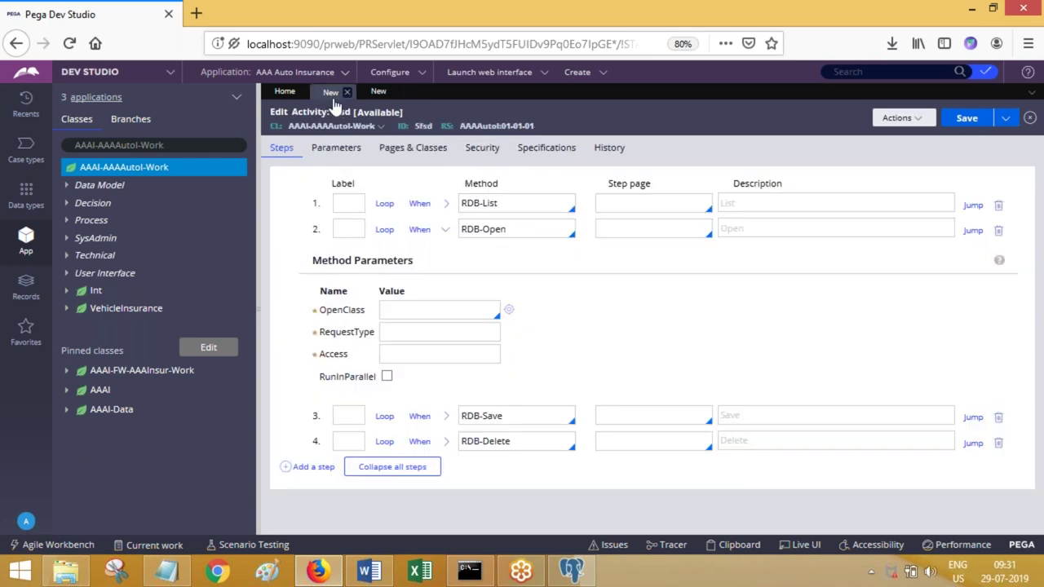
click(415, 351)
click(378, 91)
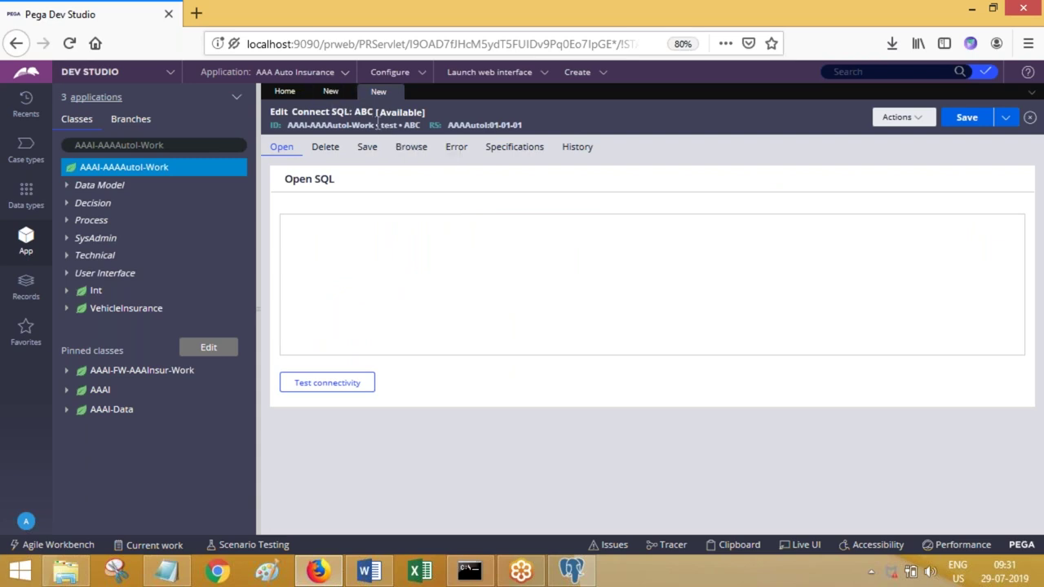
click(331, 92)
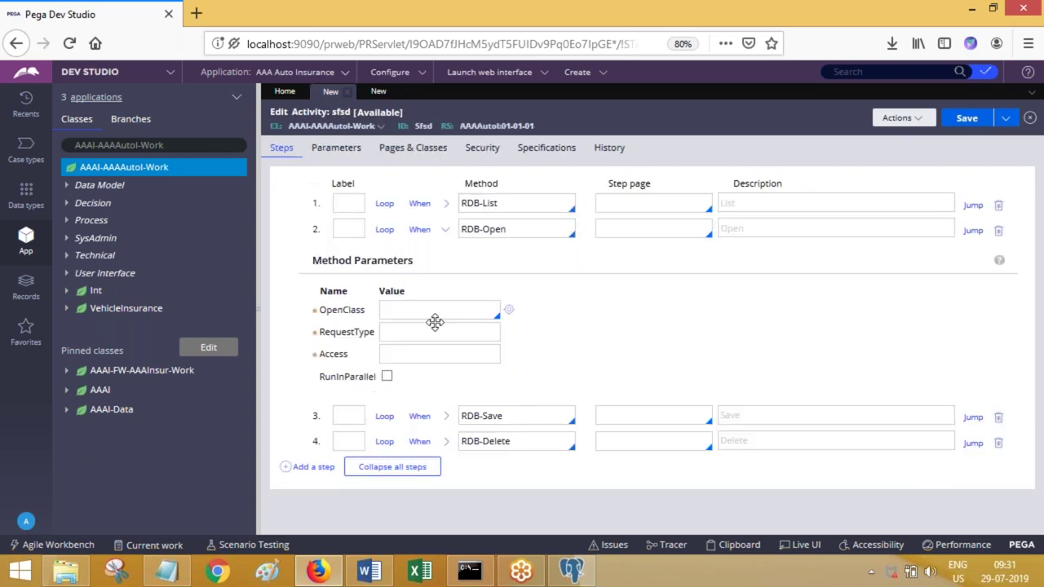
click(408, 352)
text(test)
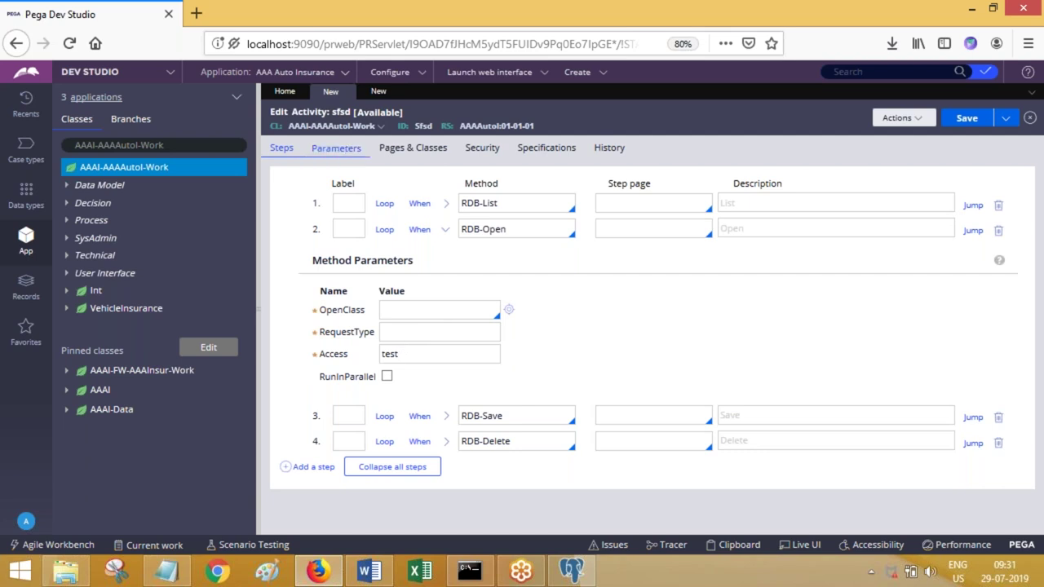
- Set the RDB-Open step's RequestType to ABC, copied from the Connect SQL rule name
click(378, 92)
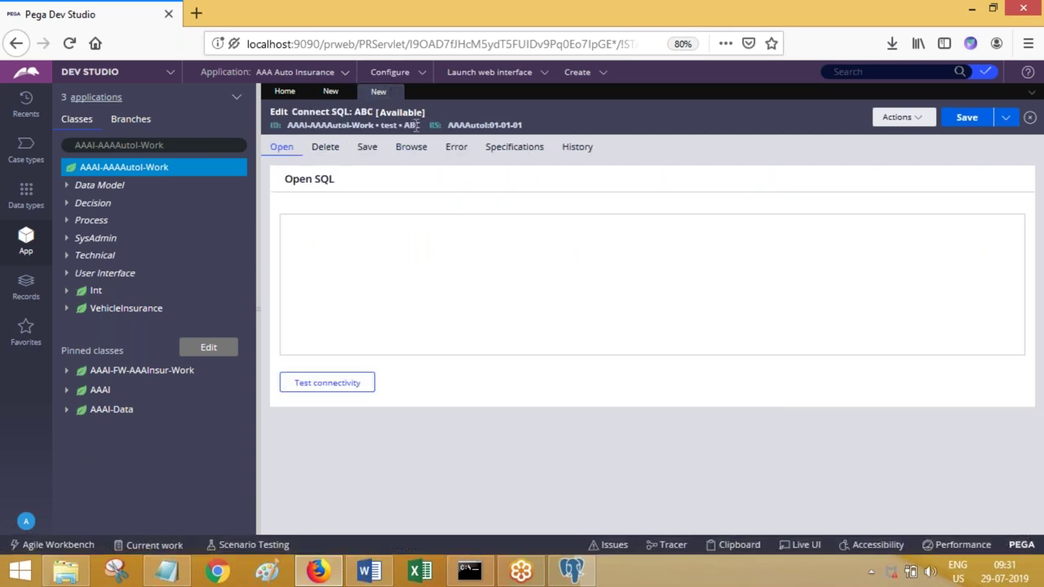
click(330, 91)
click(402, 330)
text(test)
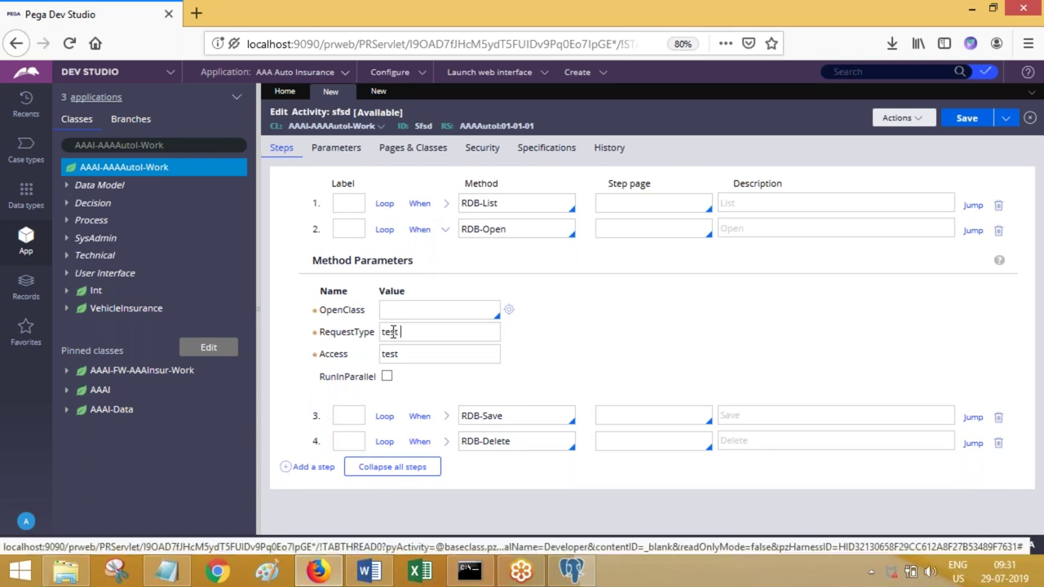
click(378, 92)
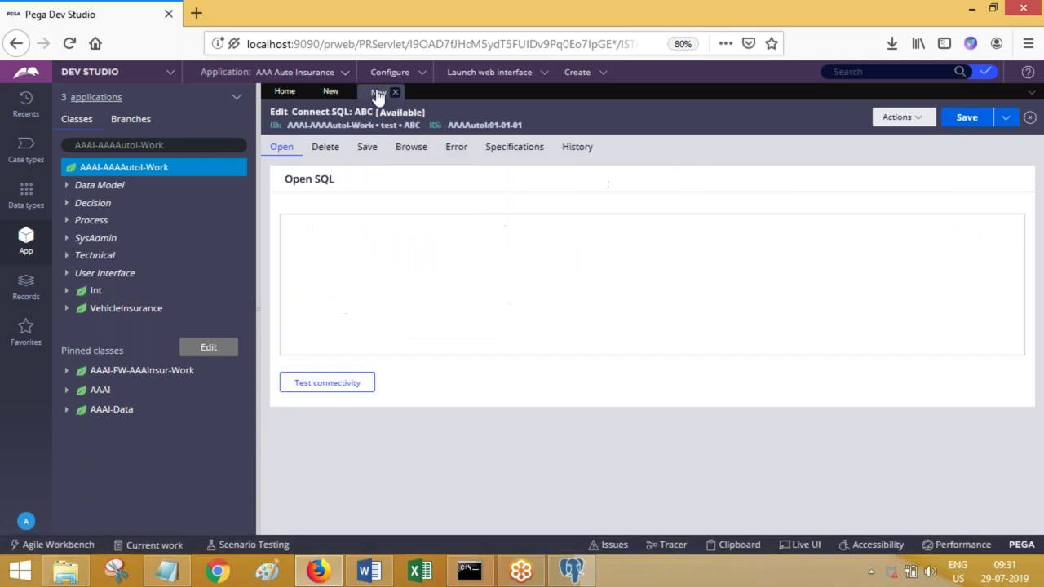
double_click(416, 127)
click(328, 93)
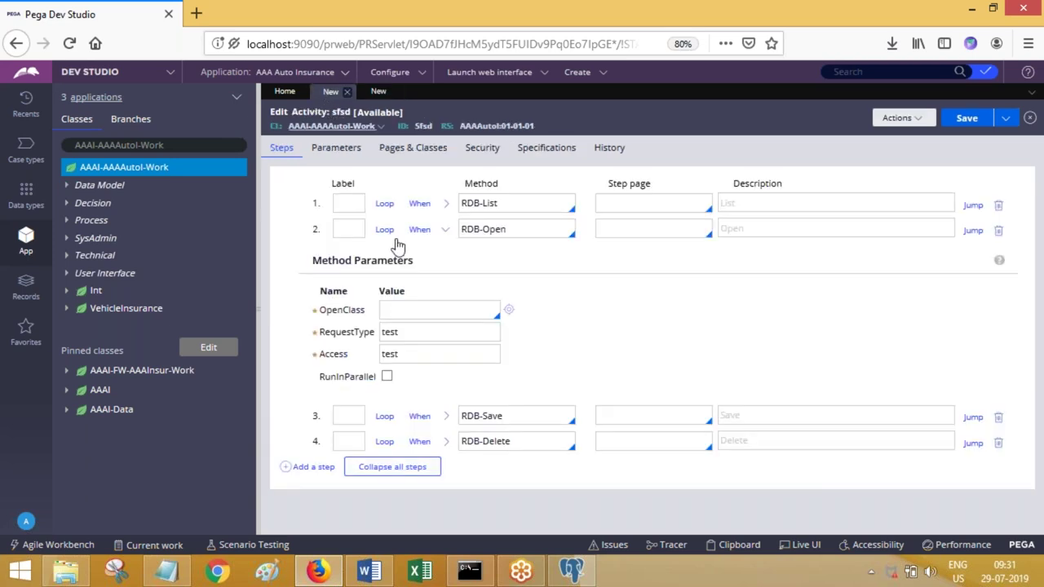
click(397, 331)
double_click(397, 331)
key(ctrl+v)
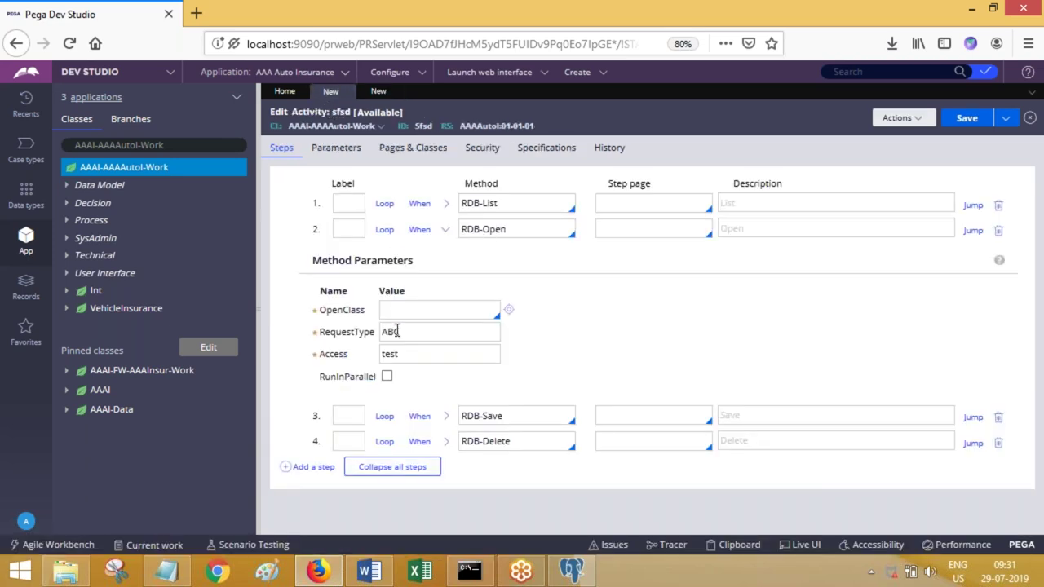
- Paste the class name AAAI-AAAAutol-Work into the RDB-Open step's OpenClass parameter
click(181, 145)
key(ctrl+c)
click(399, 310)
key(ctrl+v)
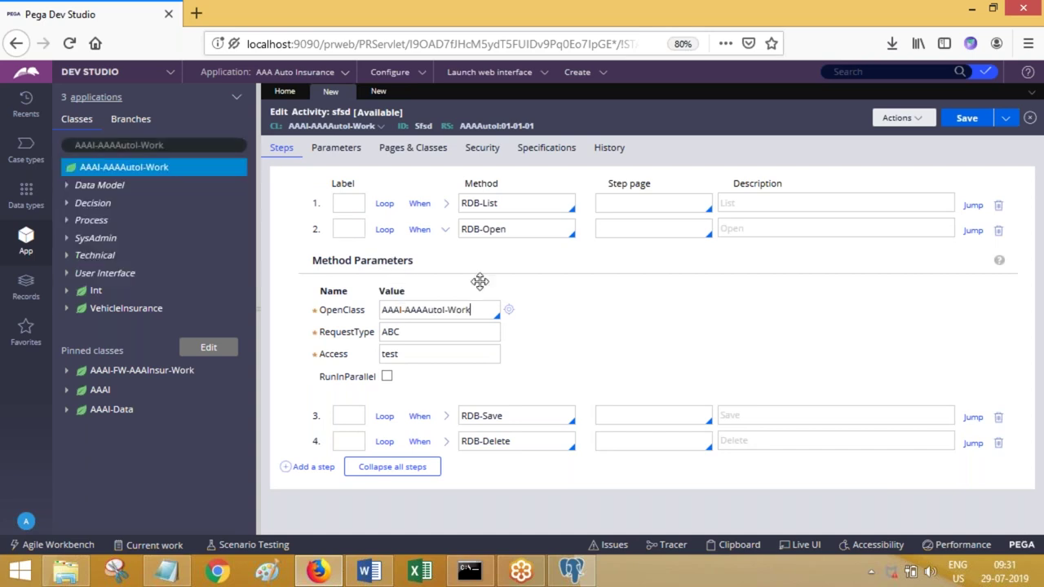
click(517, 234)
click(439, 336)
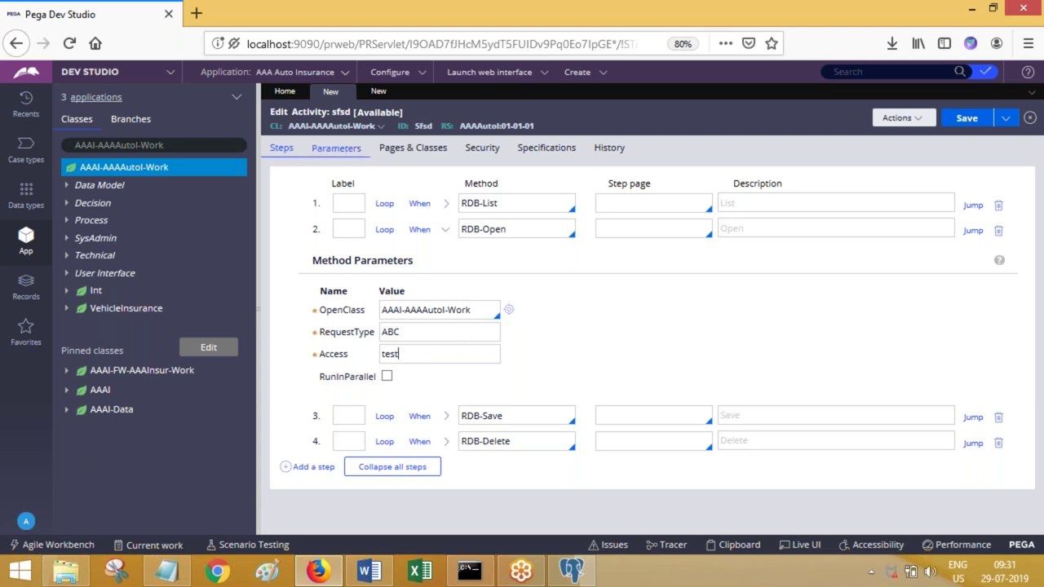
click(376, 92)
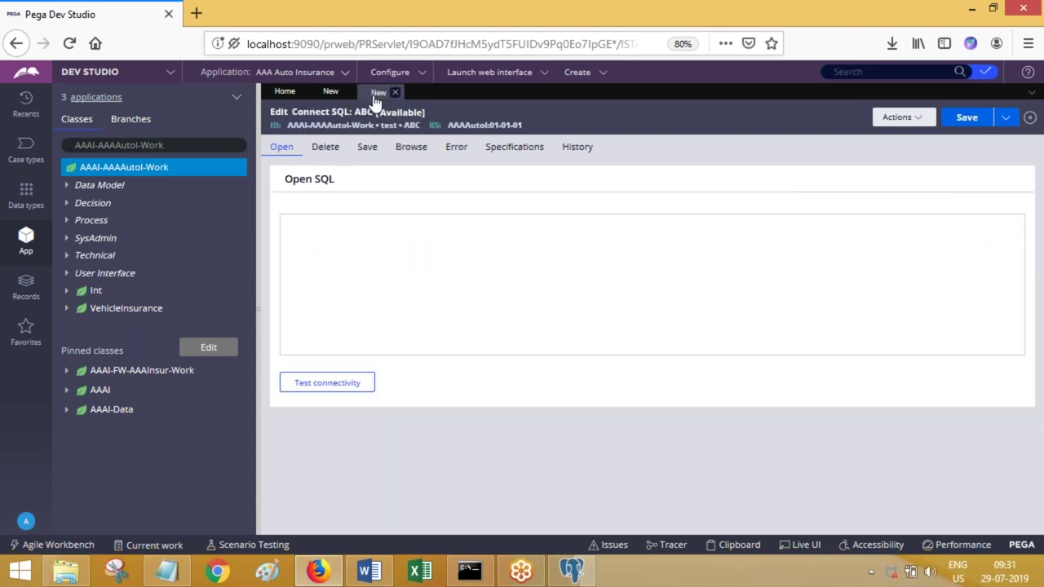
- Replace the placeholder text in ABC's Open SQL query with 'select'
drag(290, 127, 420, 125)
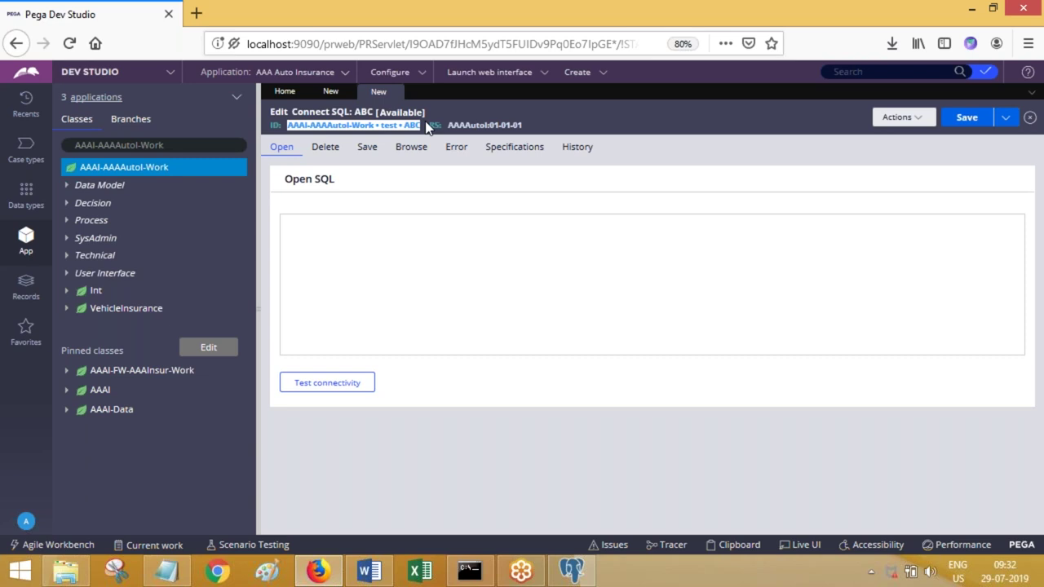
click(374, 248)
text(kjflds)
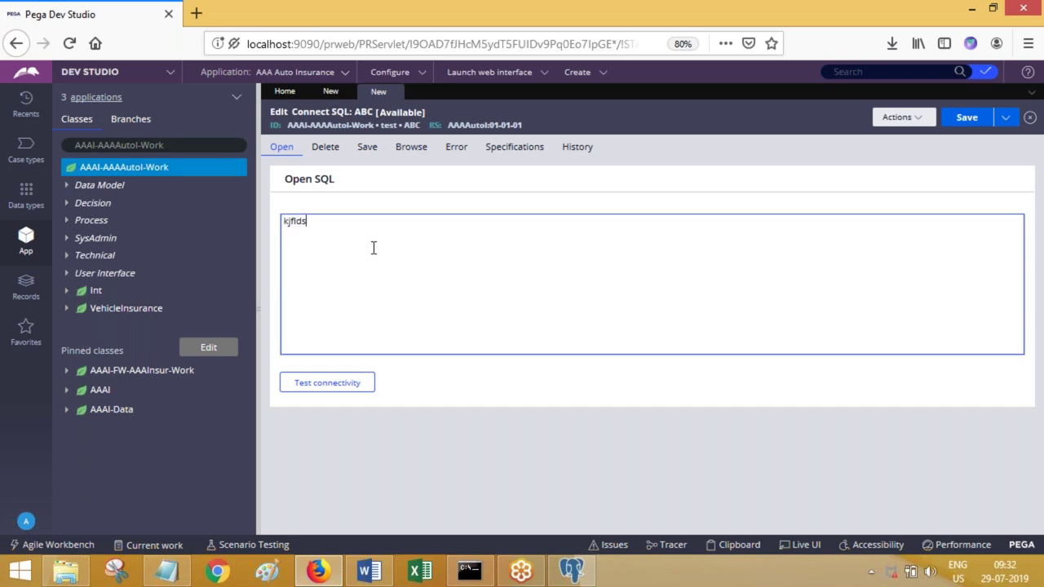
key(ctrl+a)
text(select)
click(292, 156)
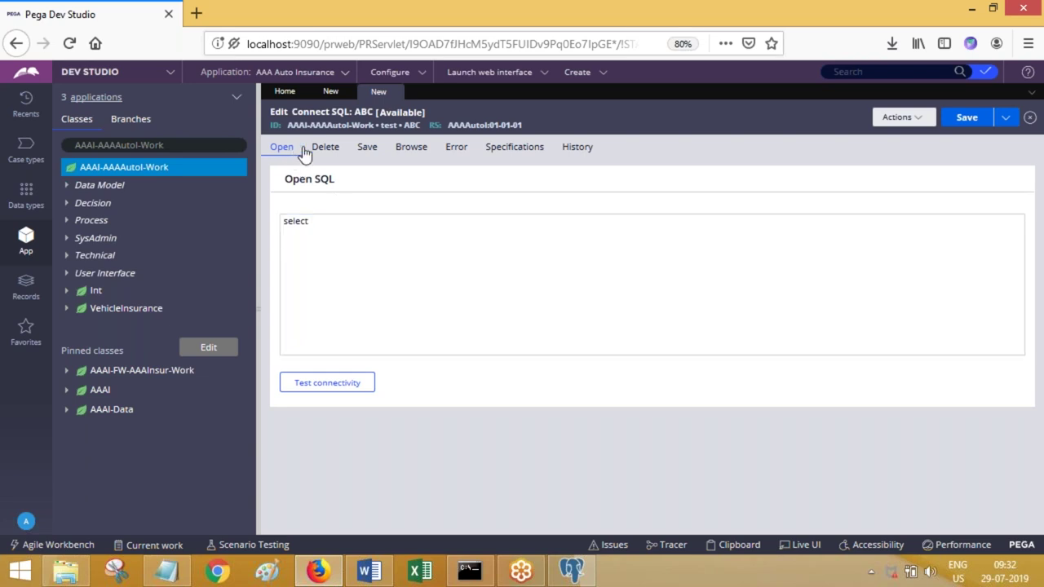
- Look over the Delete, Save and Browse SQL sections, then resume the Open query
click(323, 154)
click(367, 154)
click(398, 151)
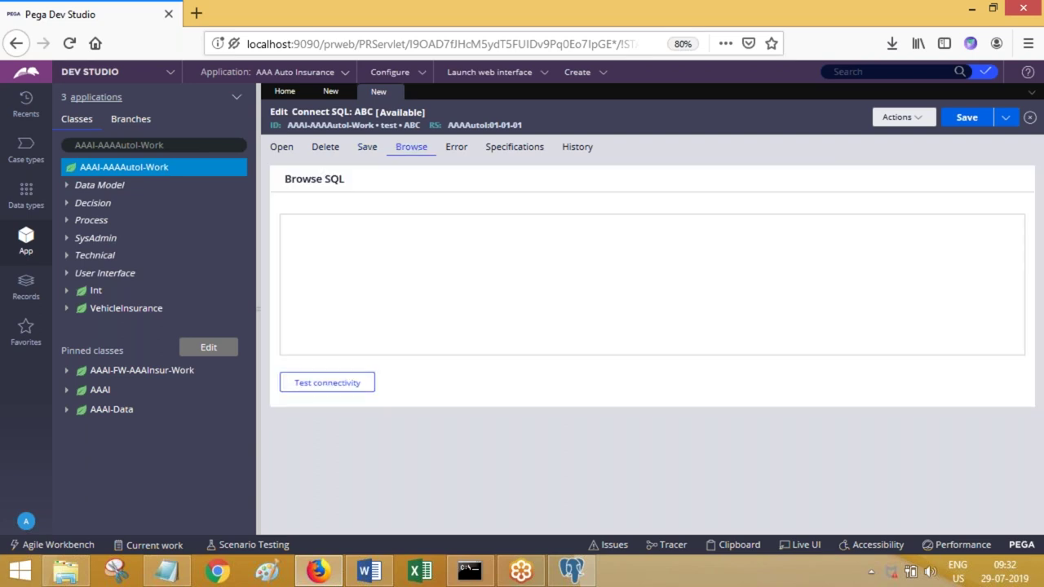
click(281, 148)
click(358, 249)
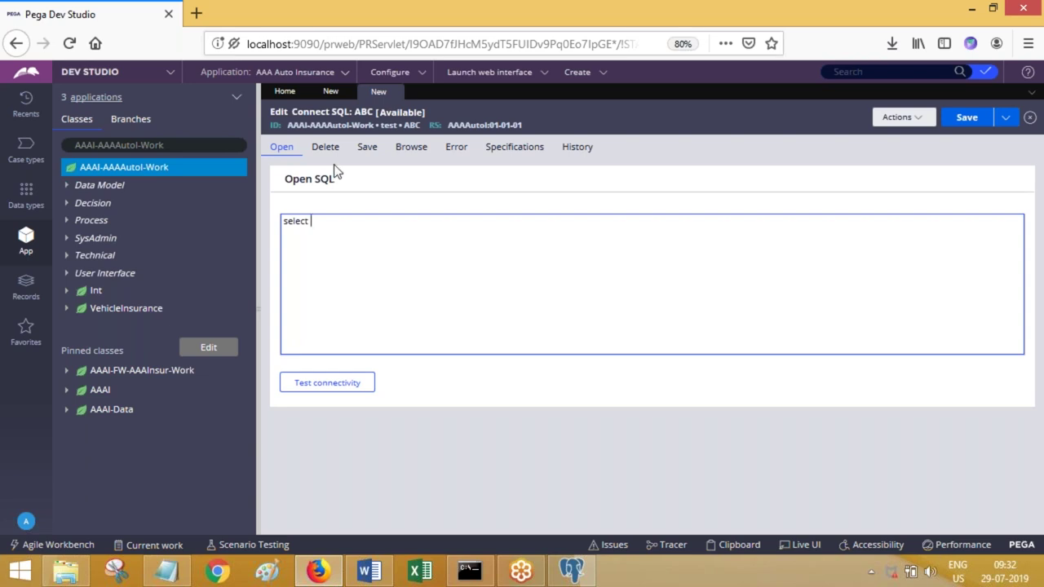
click(330, 153)
click(362, 241)
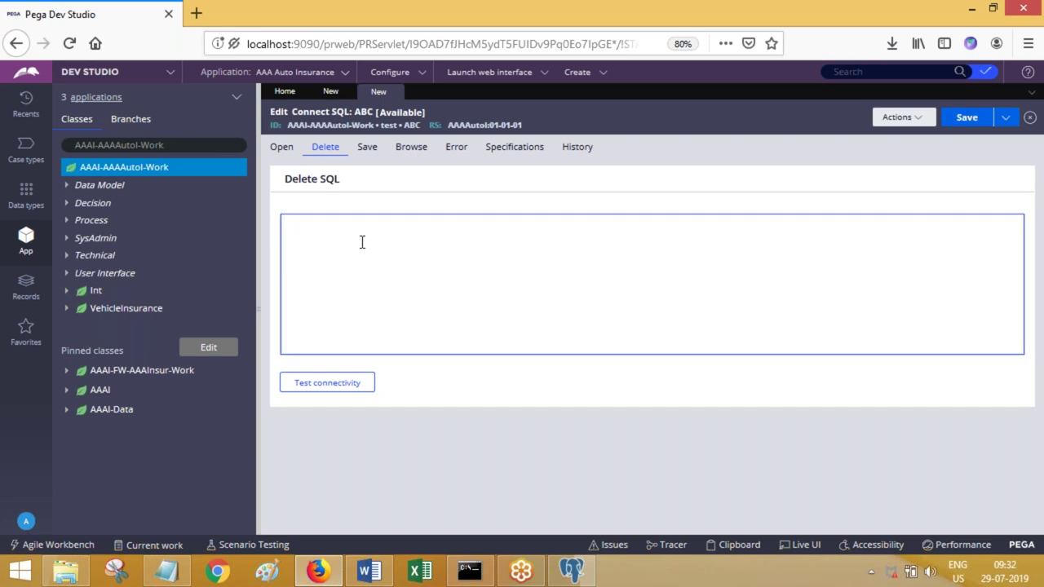
click(367, 148)
click(324, 262)
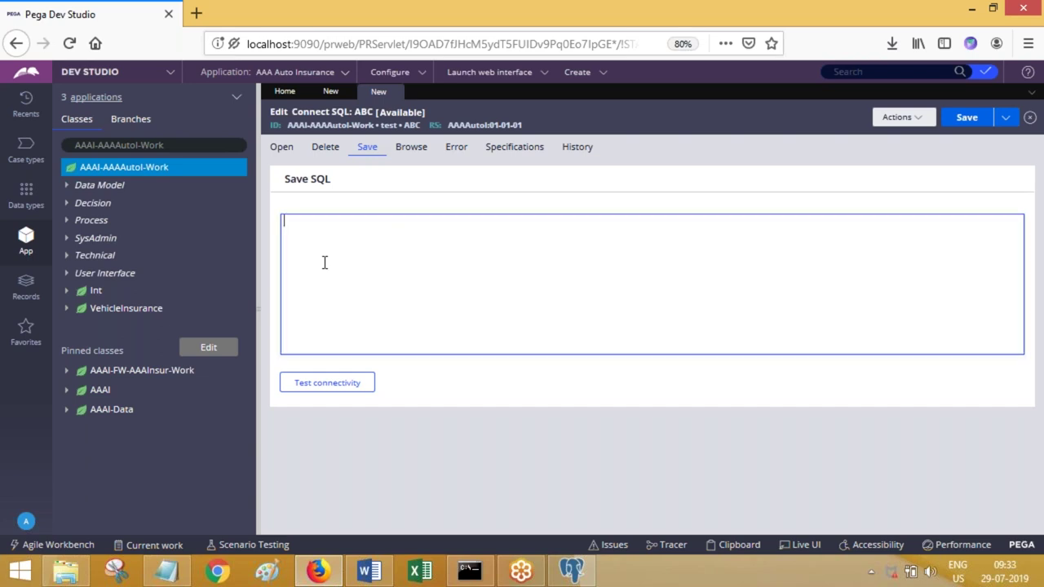
click(411, 148)
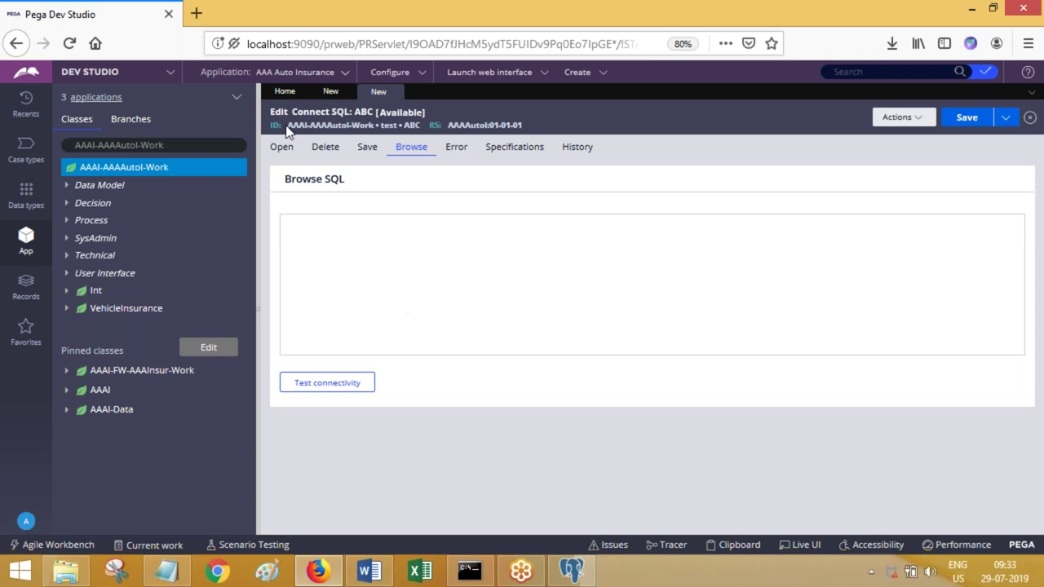
drag(288, 126, 421, 126)
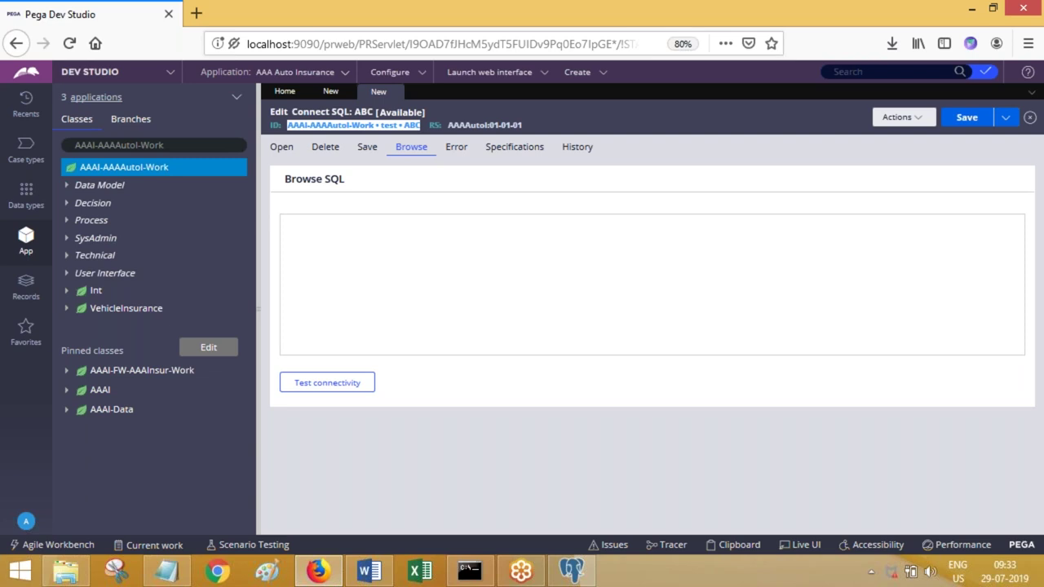
click(291, 150)
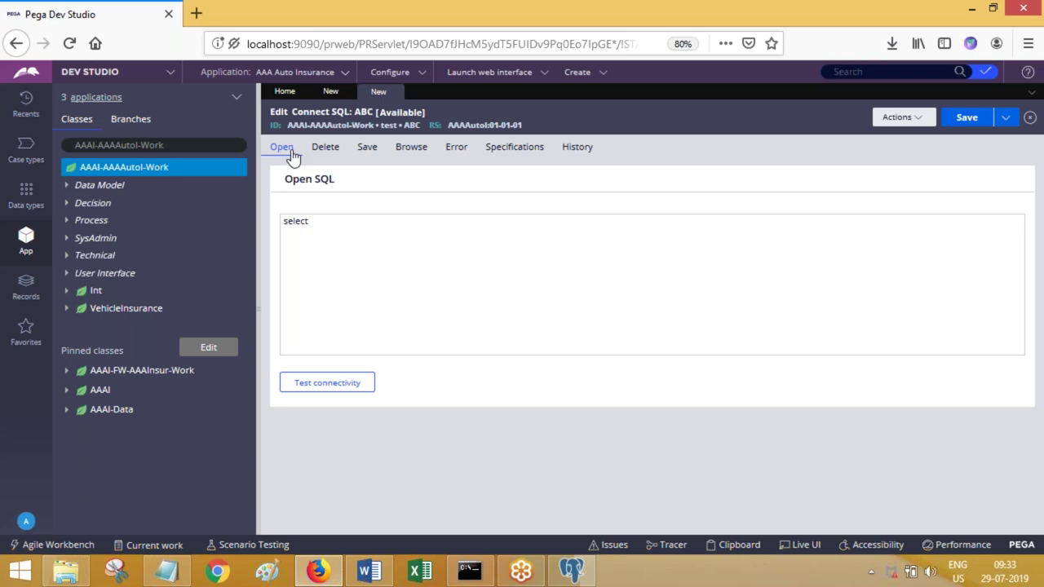
click(350, 247)
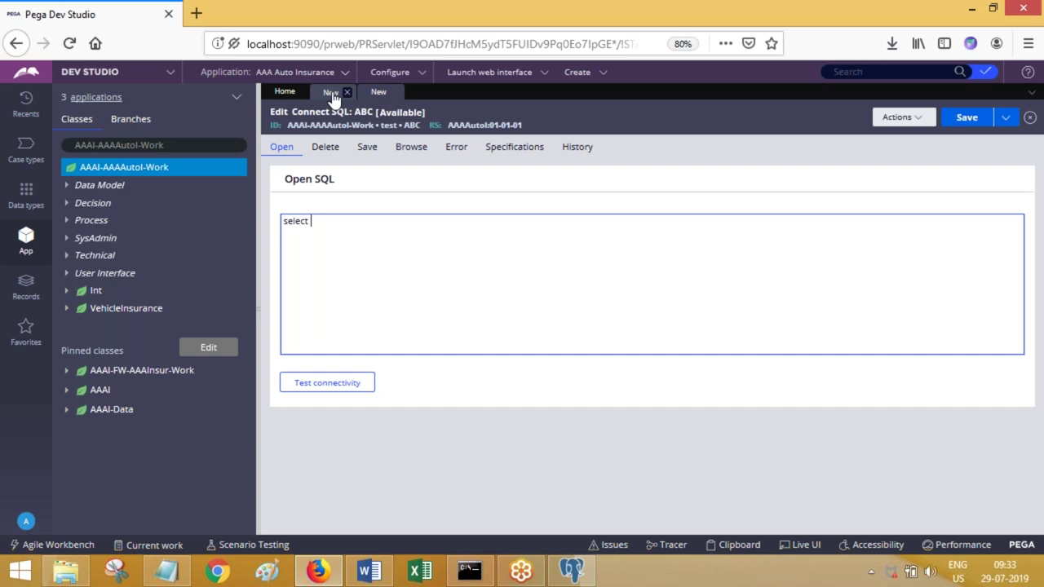
- Review step 2's RDB-Open method and expand step 1 RDB-List's parameters in sfsd
click(330, 92)
click(515, 229)
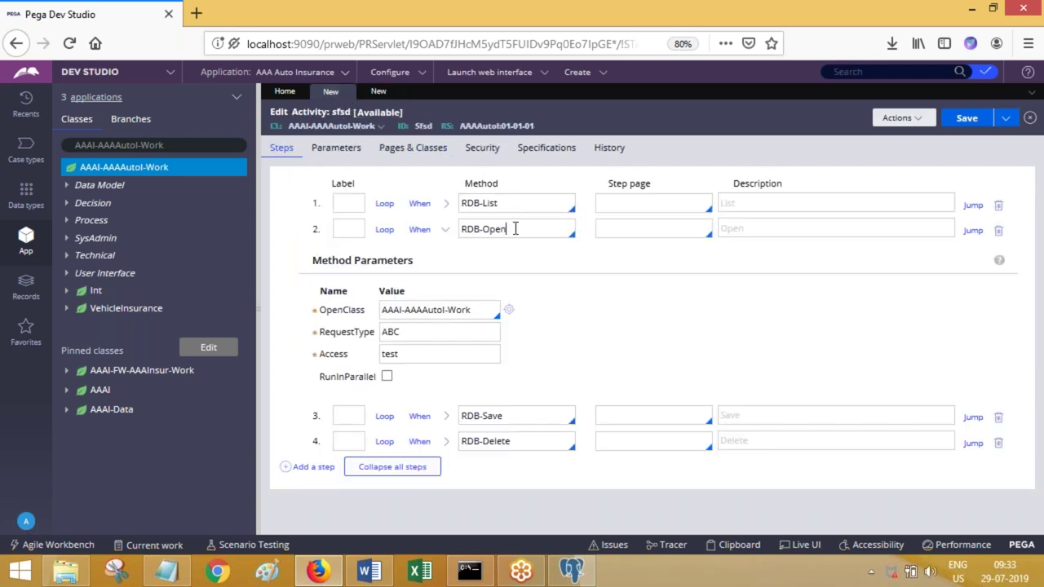
drag(515, 229, 456, 231)
click(374, 91)
click(364, 243)
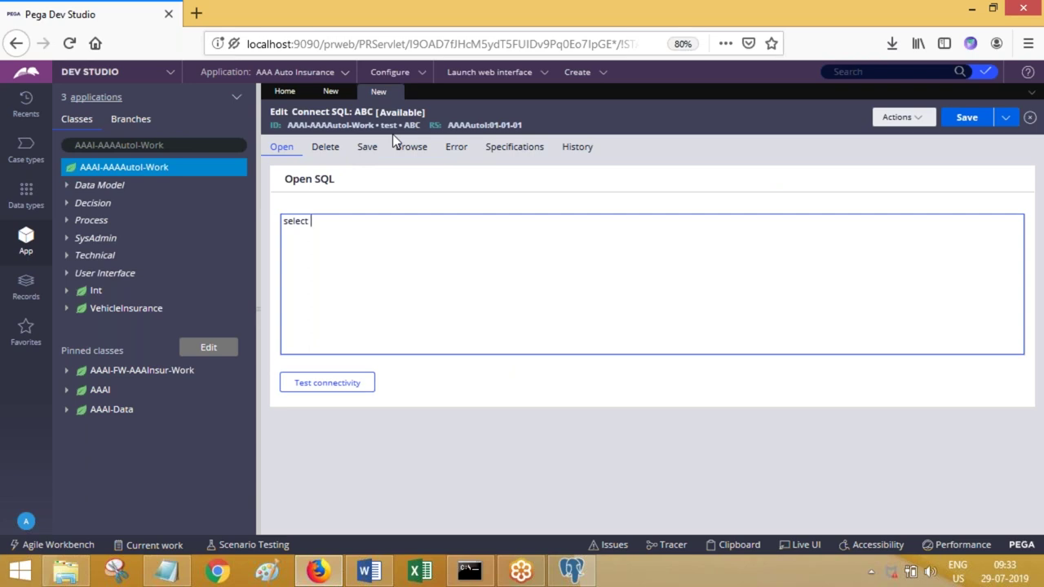
click(333, 92)
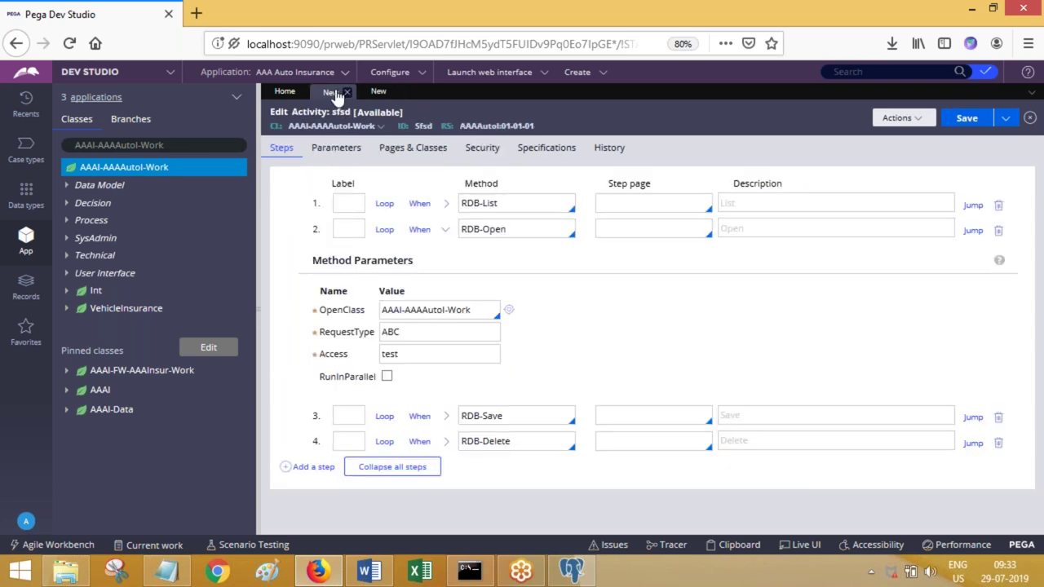
click(445, 203)
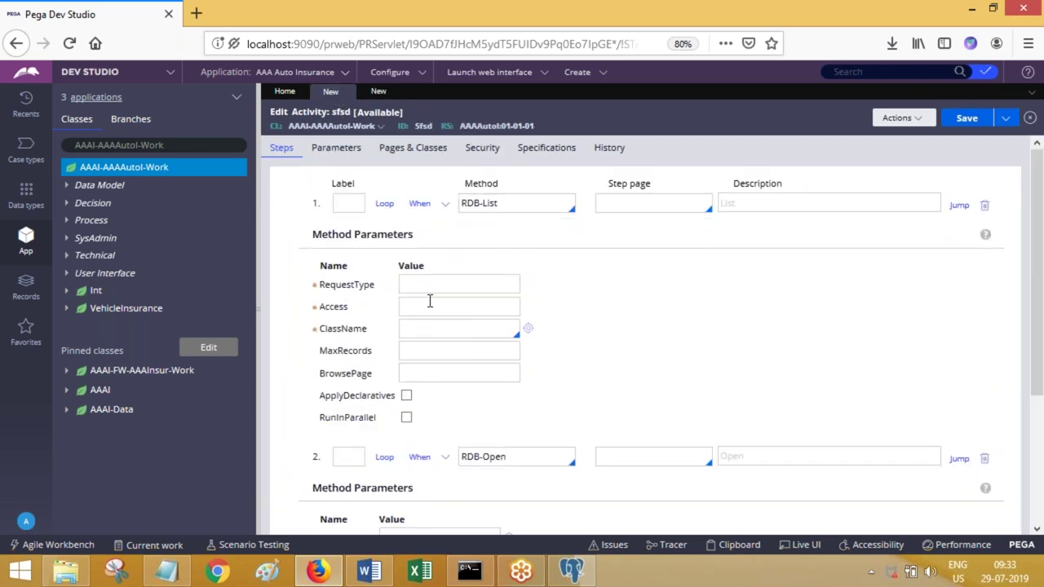
- View ABC's Browse SQL section, then close the rule discarding its unsaved changes
click(377, 93)
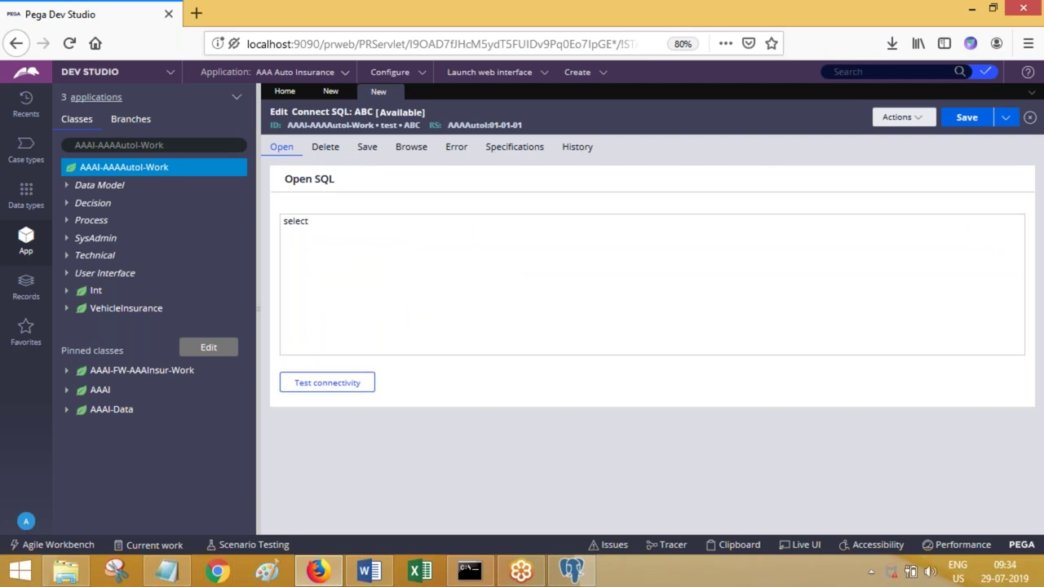
click(331, 91)
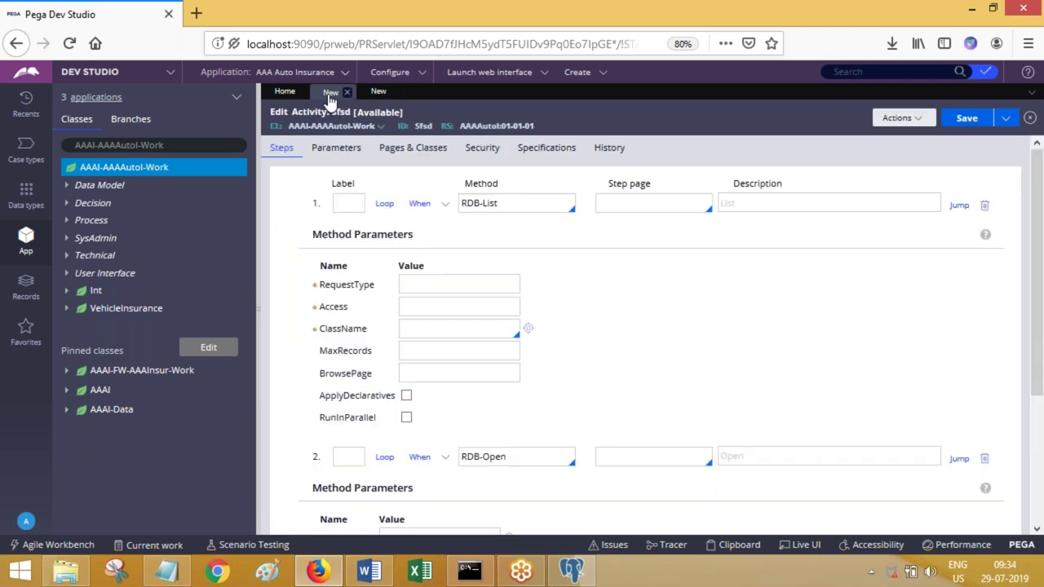
click(374, 91)
click(409, 148)
click(402, 333)
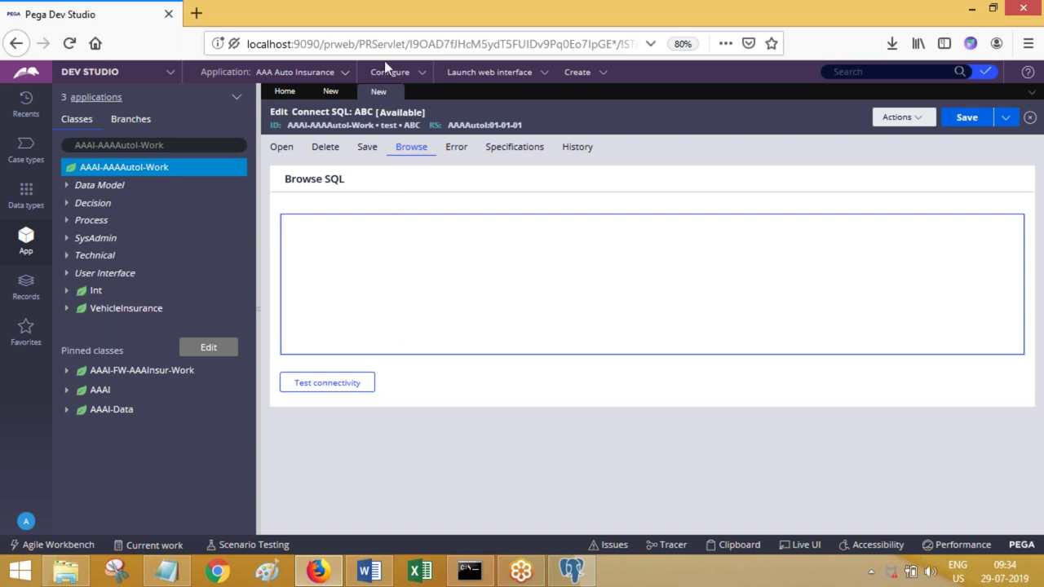
click(396, 96)
click(821, 346)
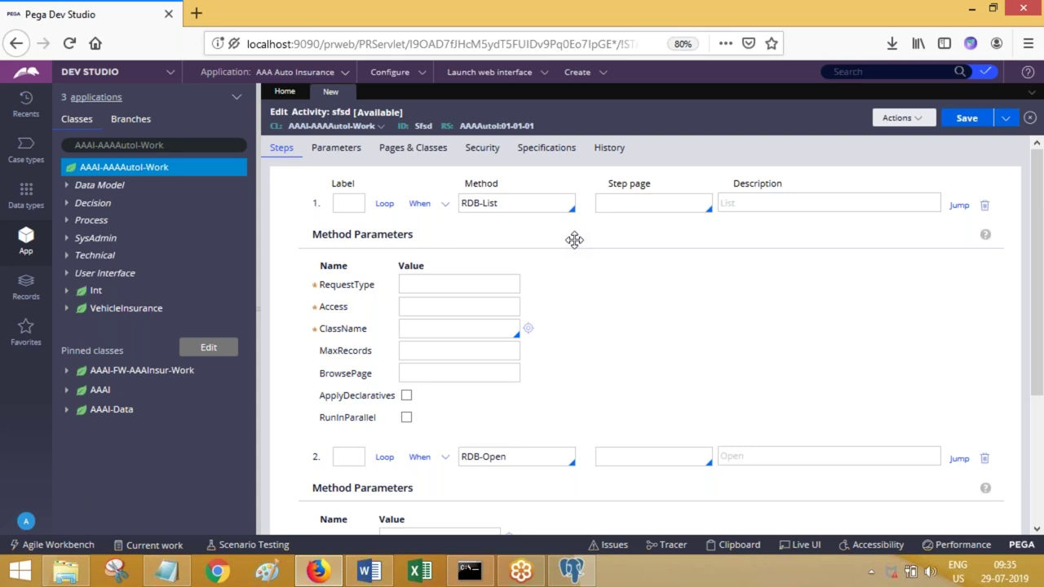
- Close the unsaved sfsd activity tab, keeping its changes
click(347, 92)
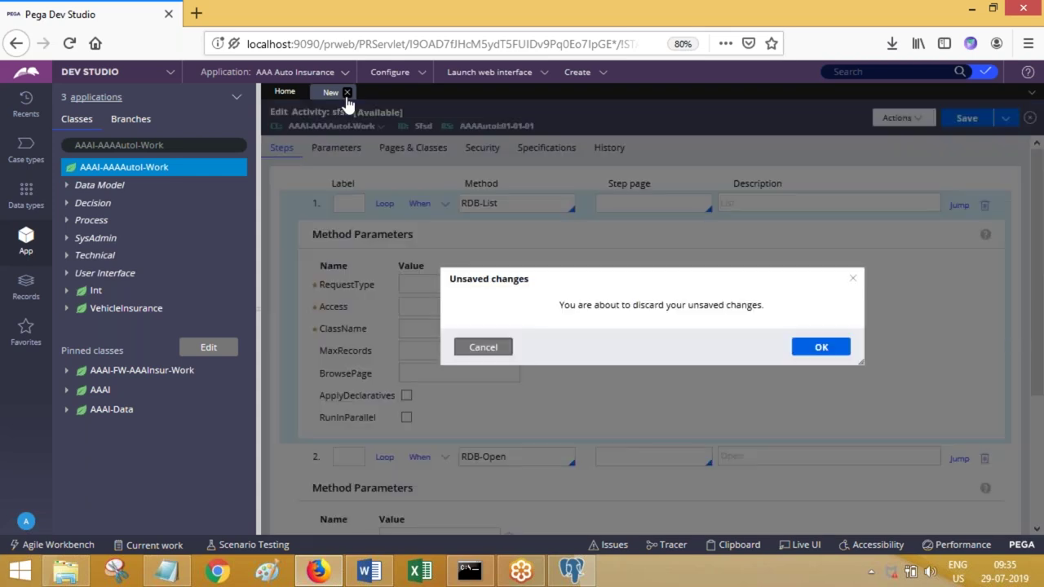
click(474, 346)
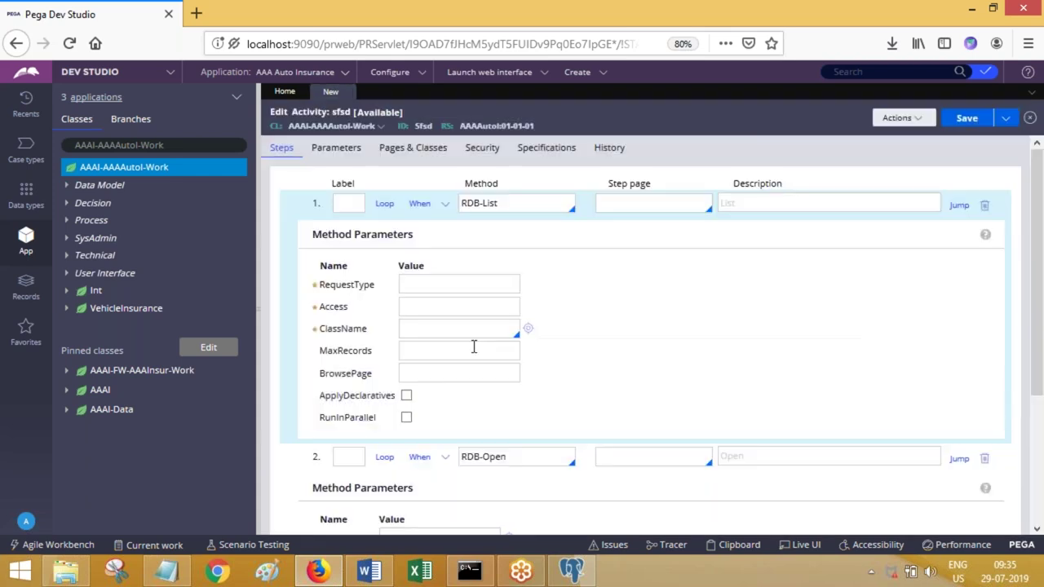
click(410, 283)
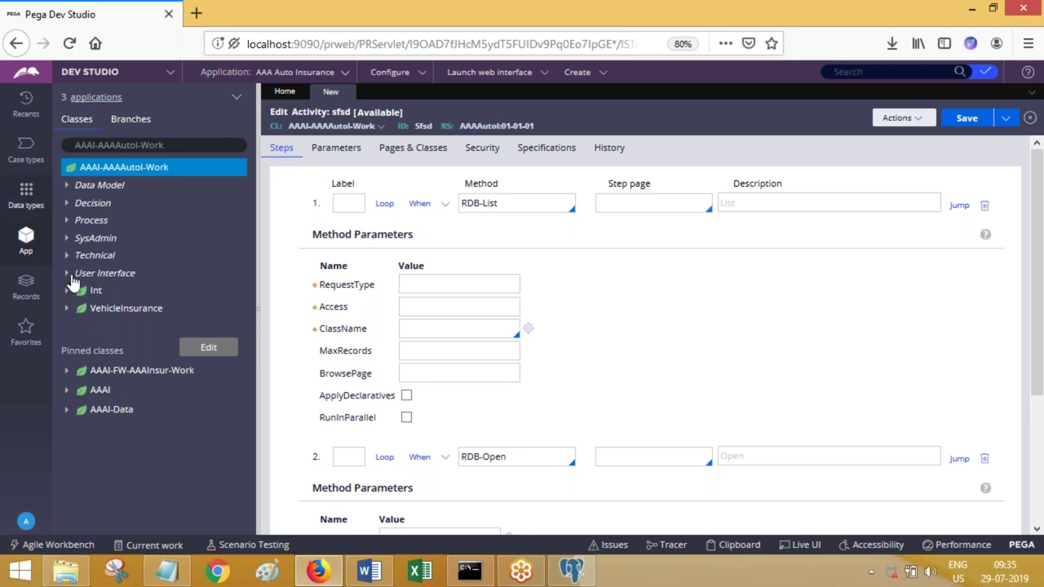
- Open BrowseStatesAct from AAAI-FW-AAAInsur-Work > Technical > Activity in Pinned classes
click(68, 372)
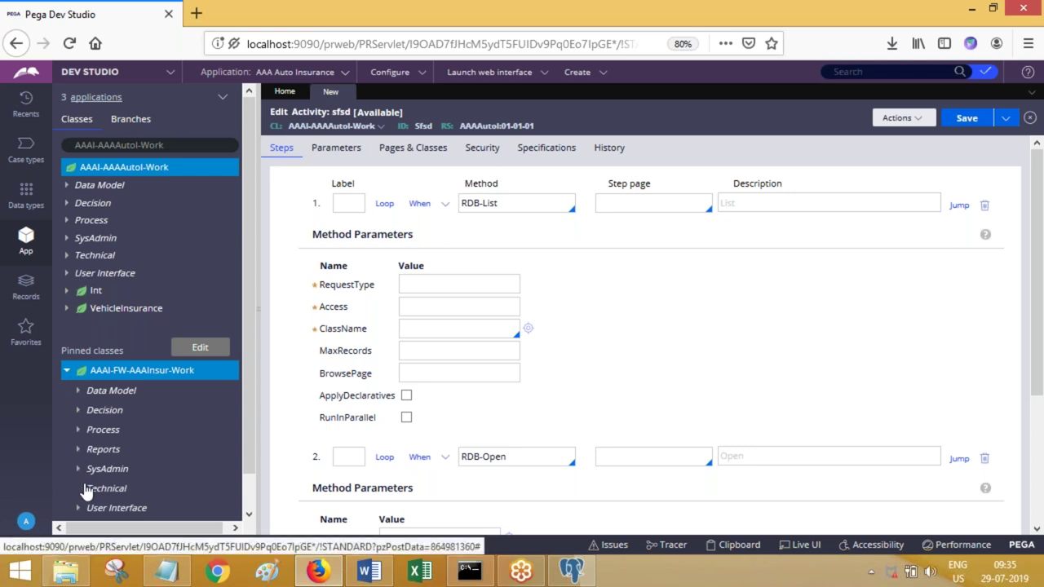
click(87, 489)
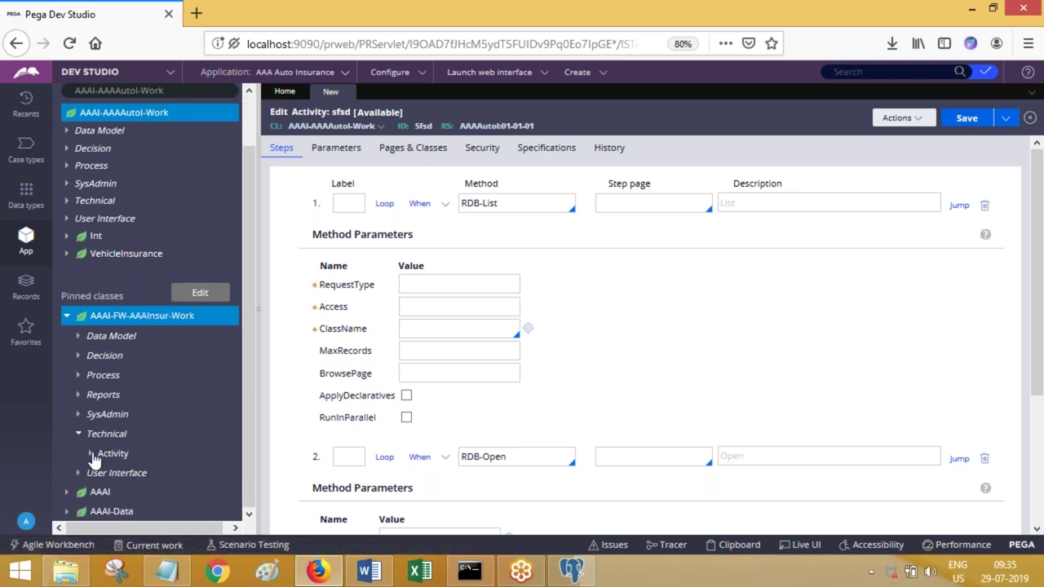
click(93, 455)
click(185, 475)
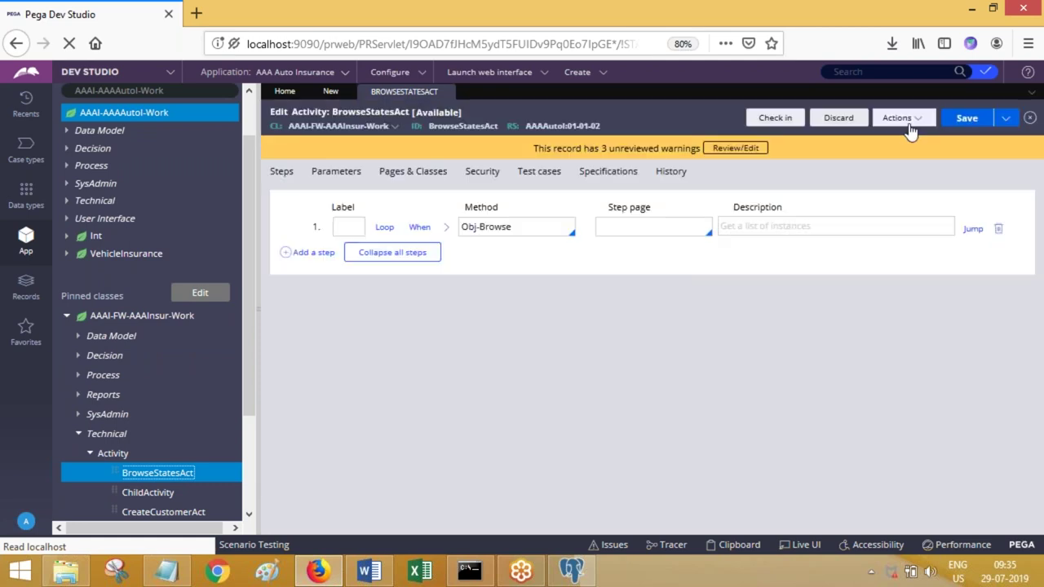
- Bring up the activity's Run window via Actions > Run and maximize it
click(906, 127)
click(907, 134)
click(681, 9)
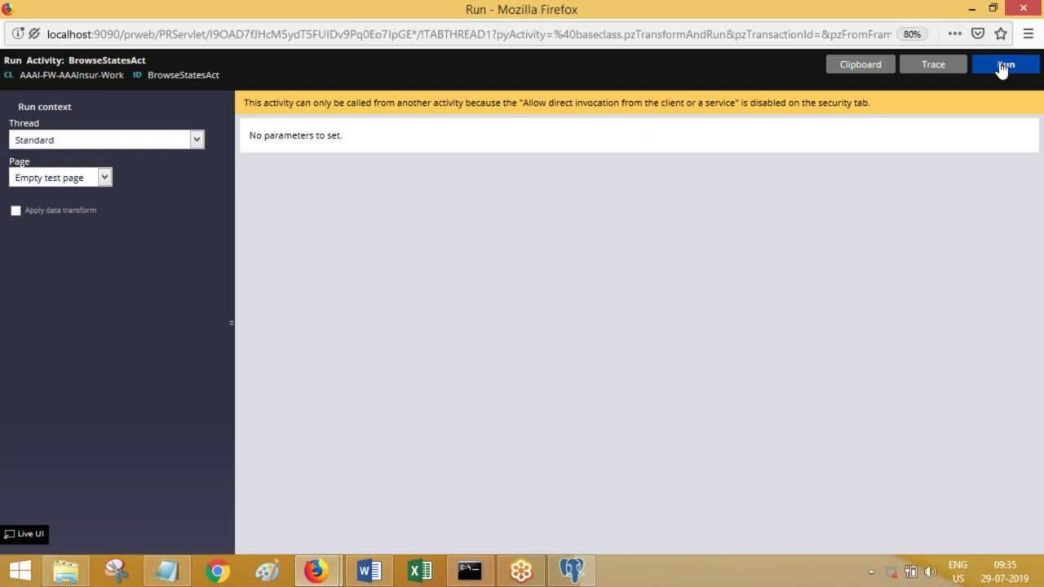
- Execute BrowseStatesAct and view the results in the Clipboard Viewer
click(1004, 65)
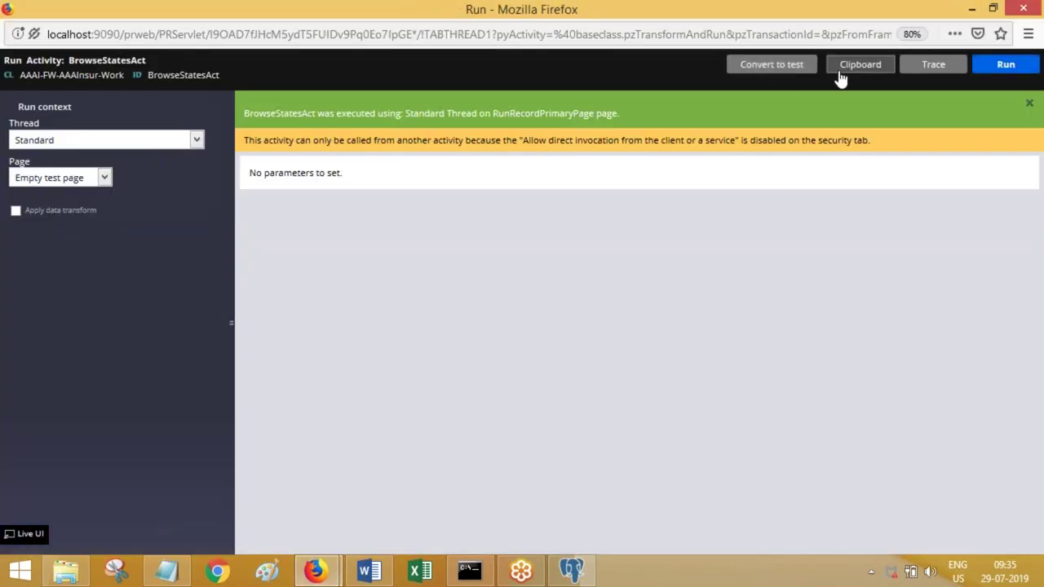
click(840, 67)
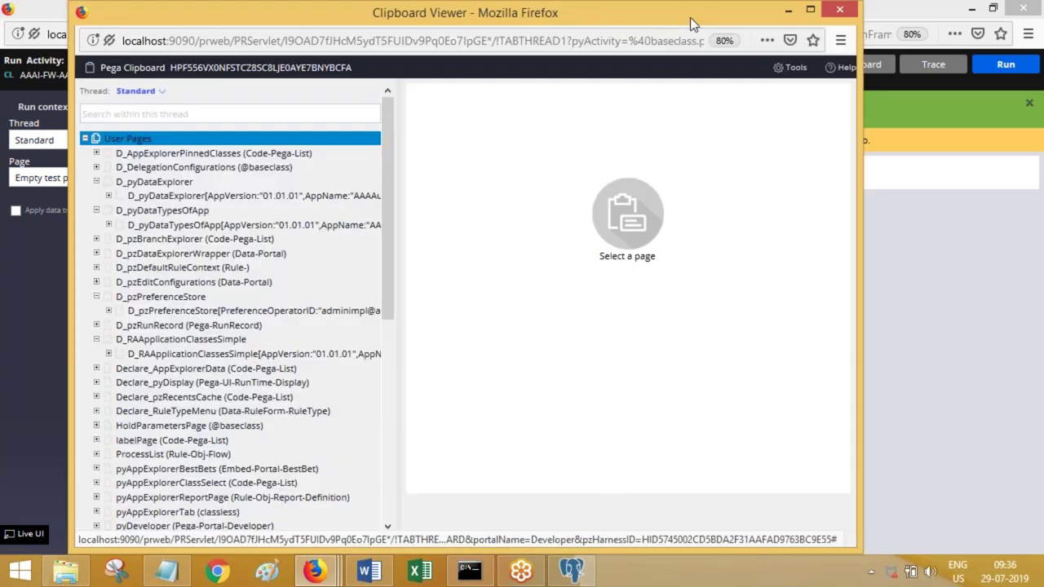
- Maximize the Clipboard Viewer, open the StatesList page and take its pxSQLStatementPre SELECT statement
double_click(690, 17)
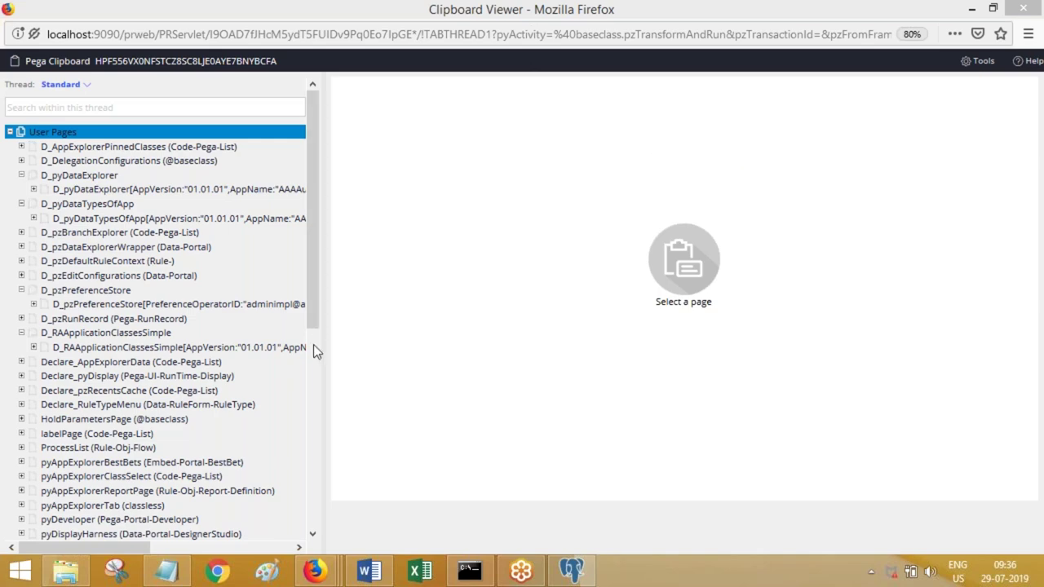
scroll(313, 344, down, 8)
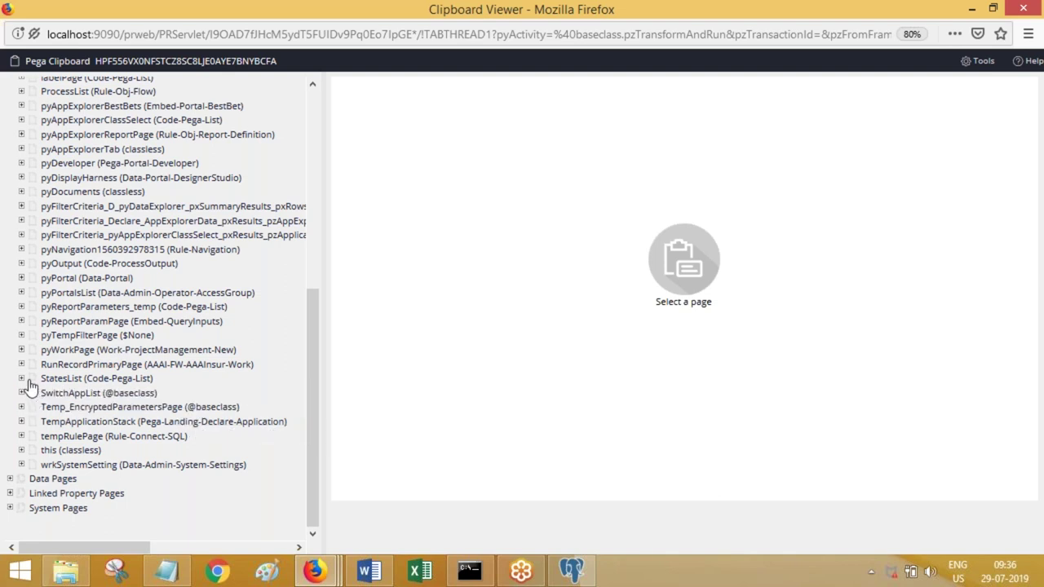
click(32, 378)
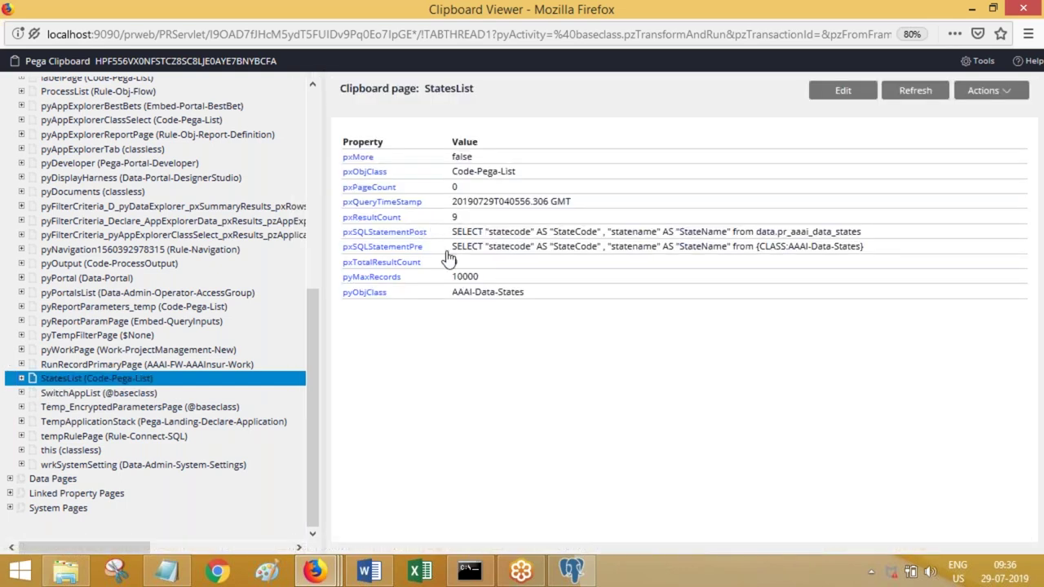
drag(452, 246, 867, 254)
key(ctrl+c)
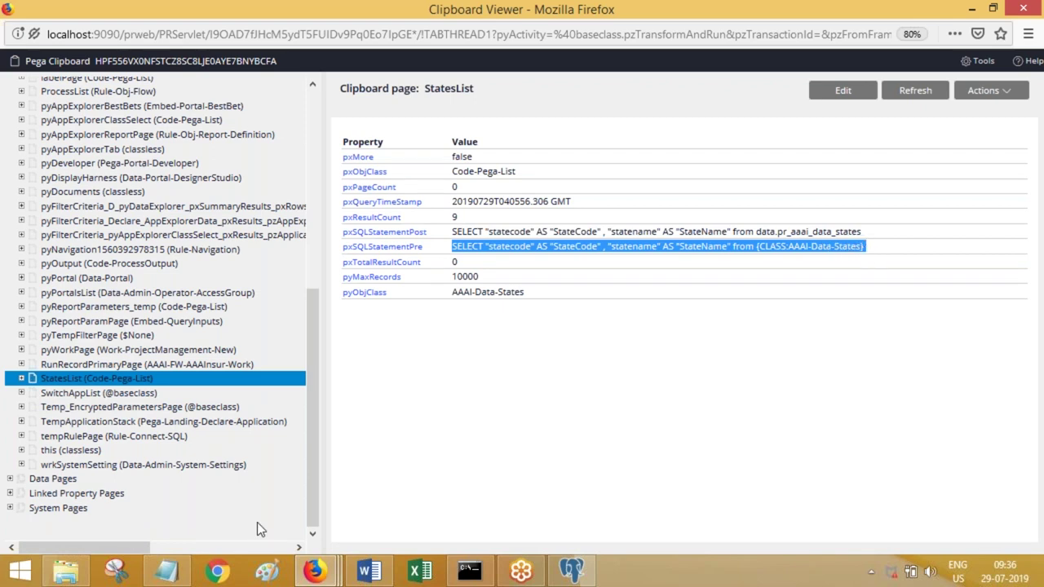
click(167, 571)
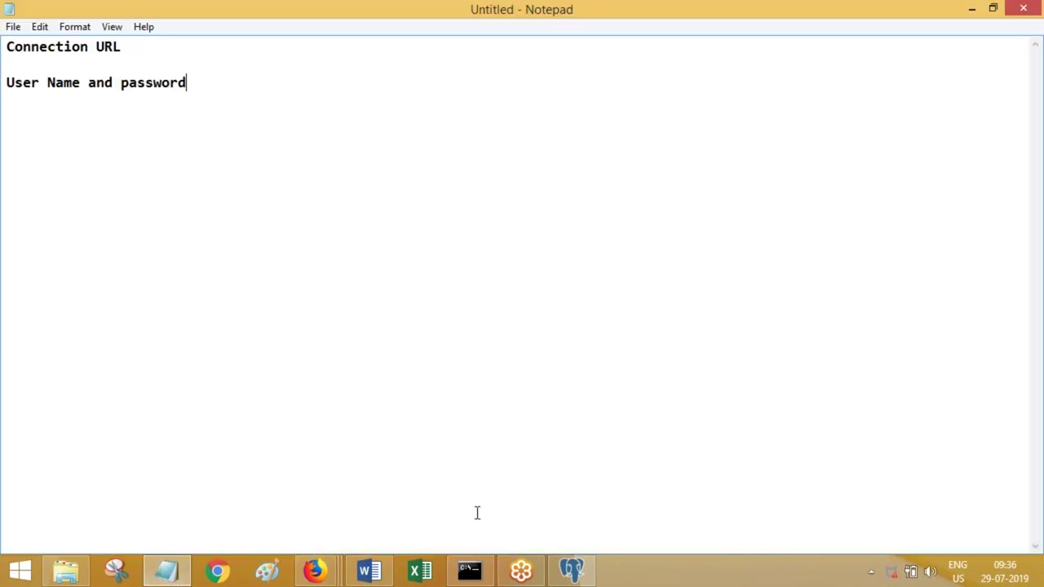
mouse_move(324, 577)
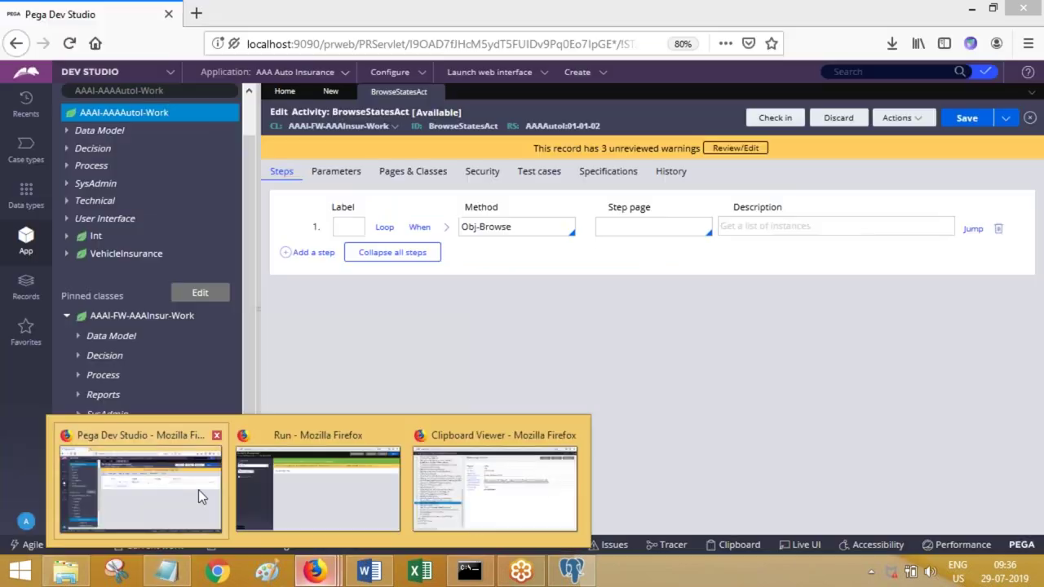
- In Dev Studio, start a new Connect SQL rule from AAAI-AAAAutol-Work's Create menu
click(203, 491)
click(330, 93)
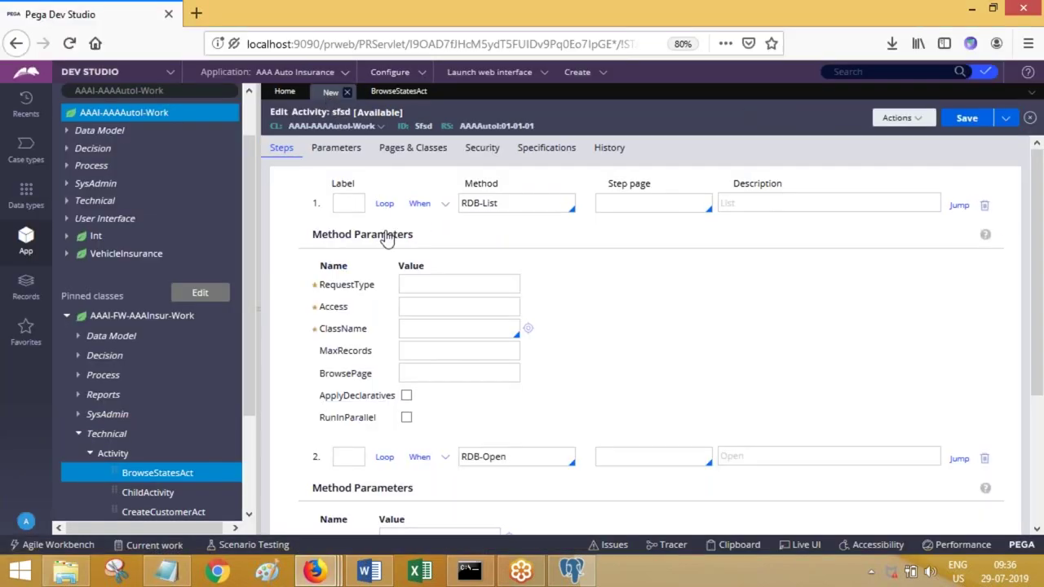
right_click(122, 116)
mouse_move(132, 134)
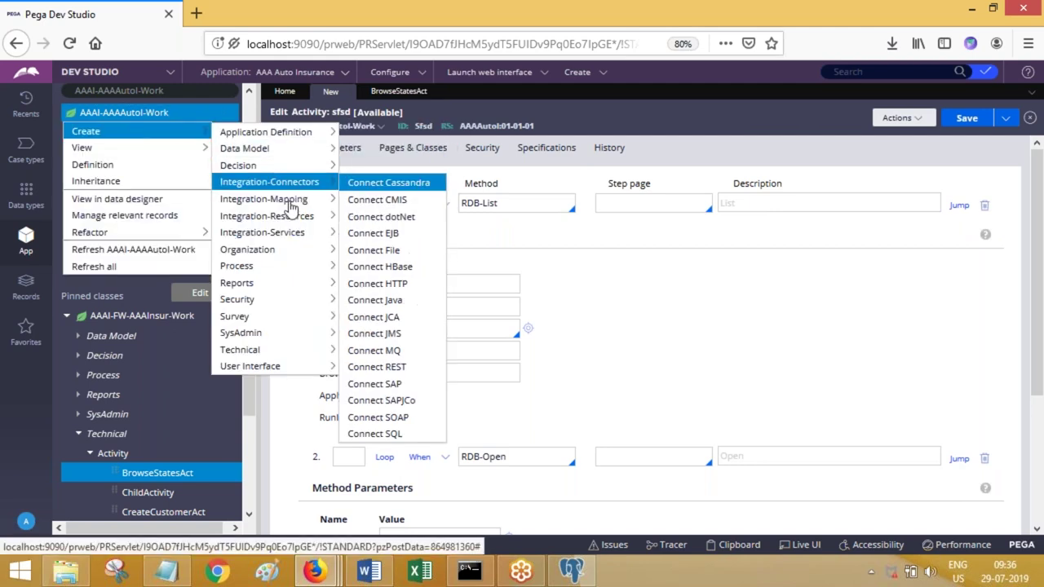
mouse_move(287, 186)
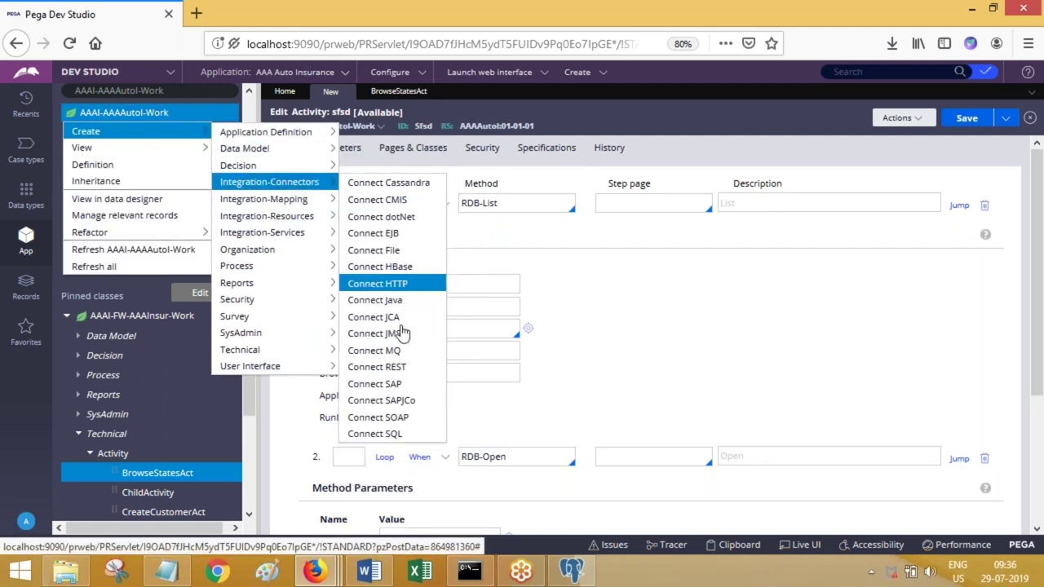
click(394, 435)
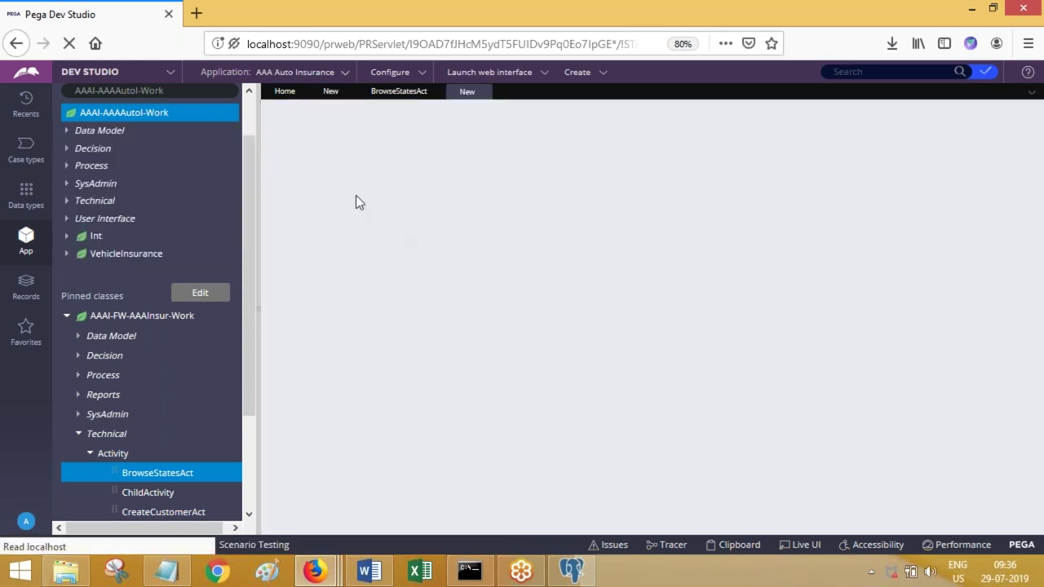
- Create rule sdf for AAAI in package sdfds and paste the SELECT into Open SQL
text(sdf)
key(Tab)
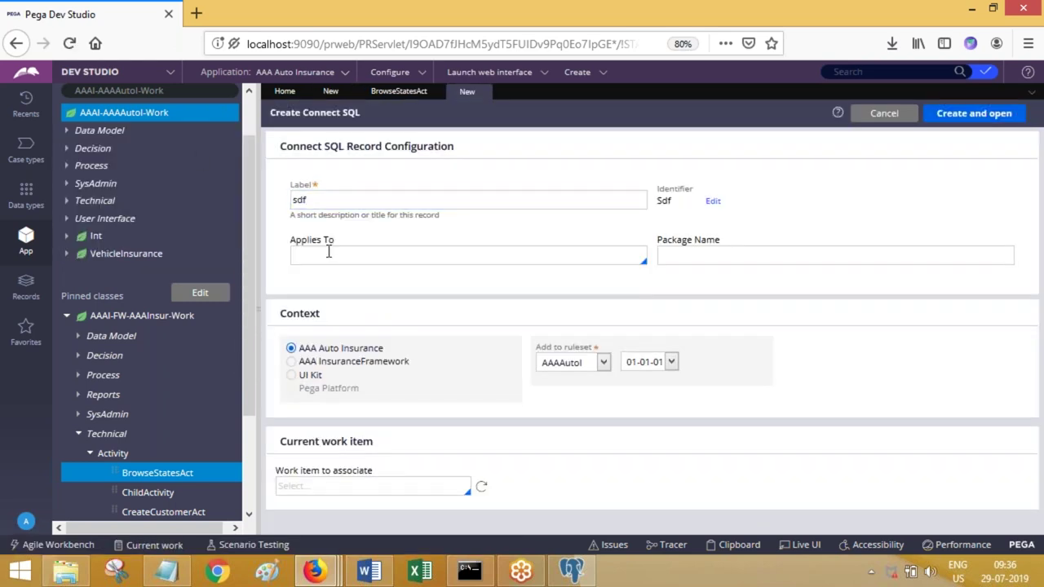
text(AAAI)
key(Tab)
key(Tab)
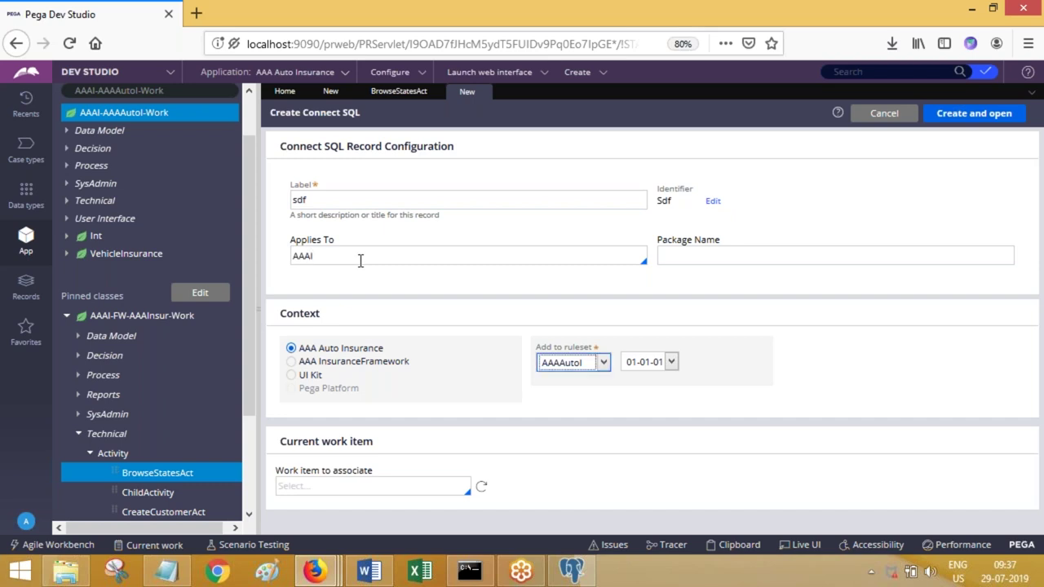
click(681, 258)
text(sdfds)
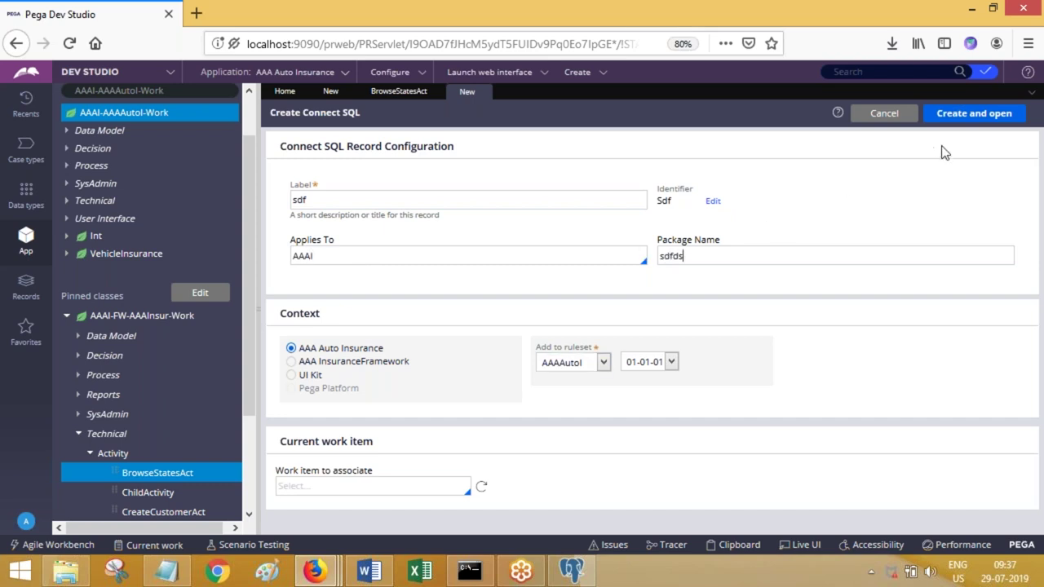
click(959, 117)
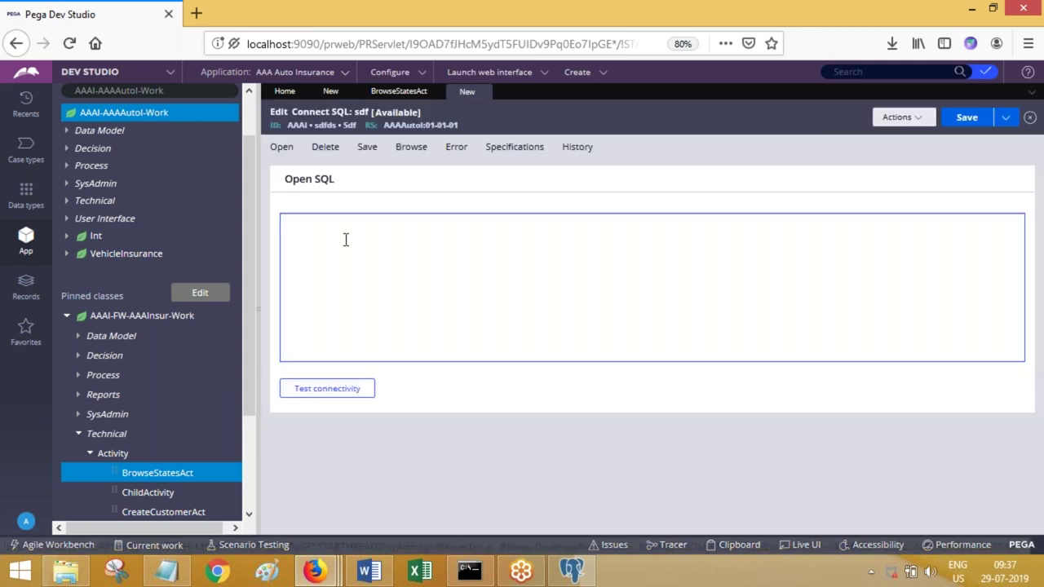
click(345, 237)
key(ctrl+v)
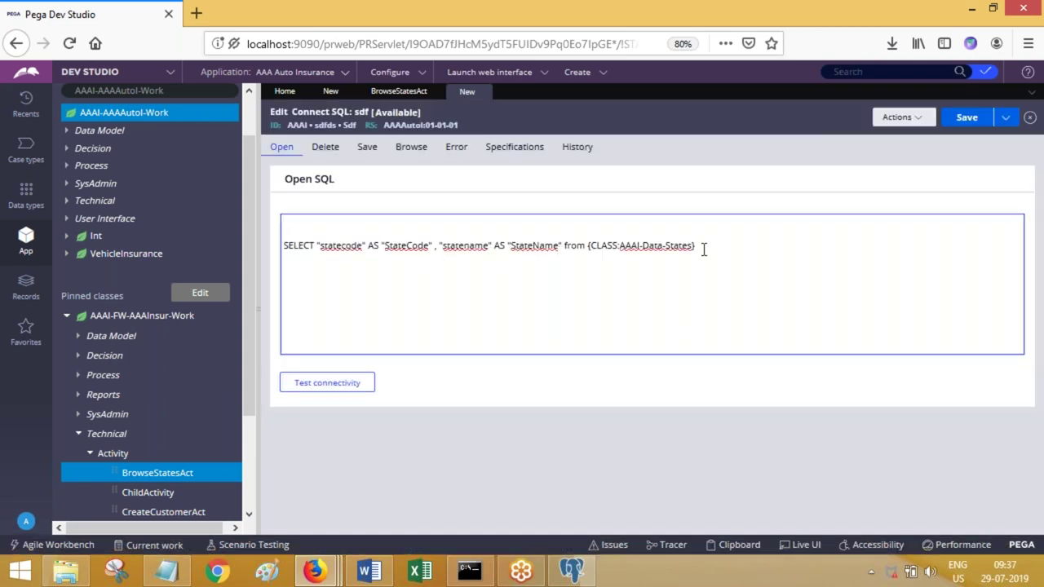
drag(641, 246, 585, 241)
click(623, 255)
click(417, 245)
drag(721, 244, 299, 259)
click(298, 259)
click(629, 256)
double_click(600, 246)
triple_click(672, 234)
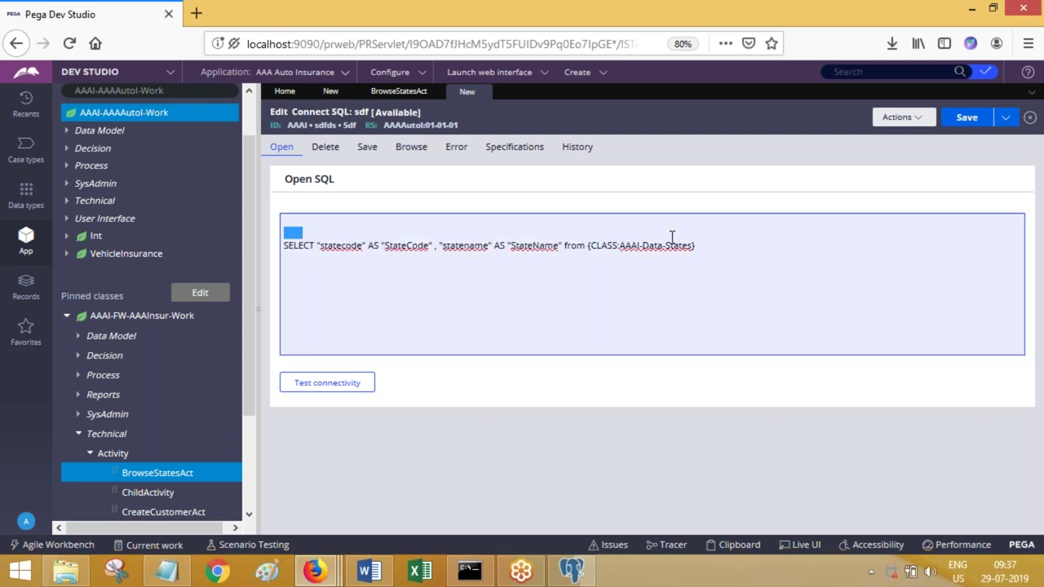
triple_click(716, 249)
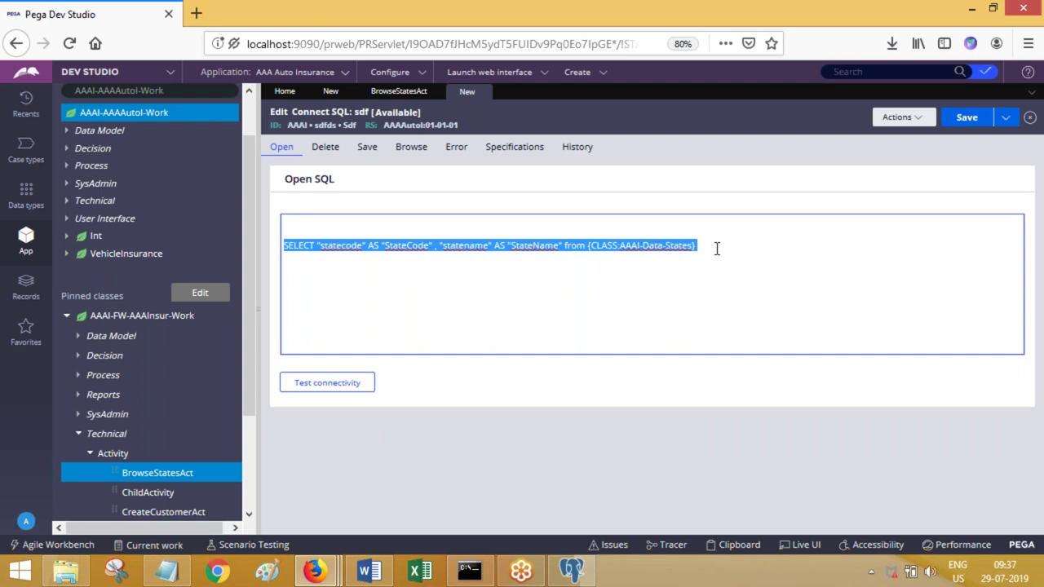
click(717, 249)
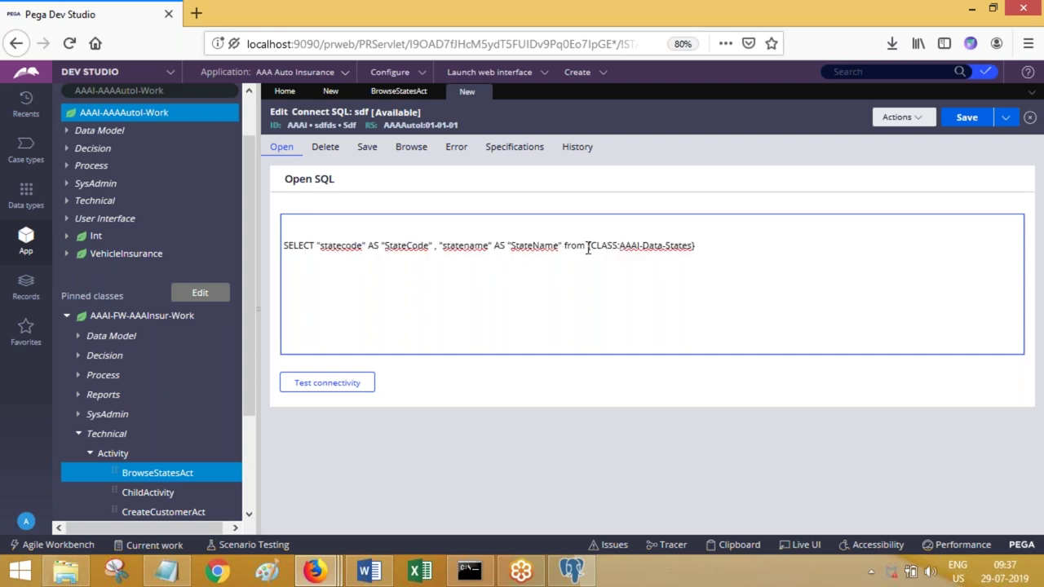
- Select and delete the {CLASS:AAAI-Data-States} reference after 'from' in the Open SQL
double_click(588, 245)
drag(650, 243, 708, 246)
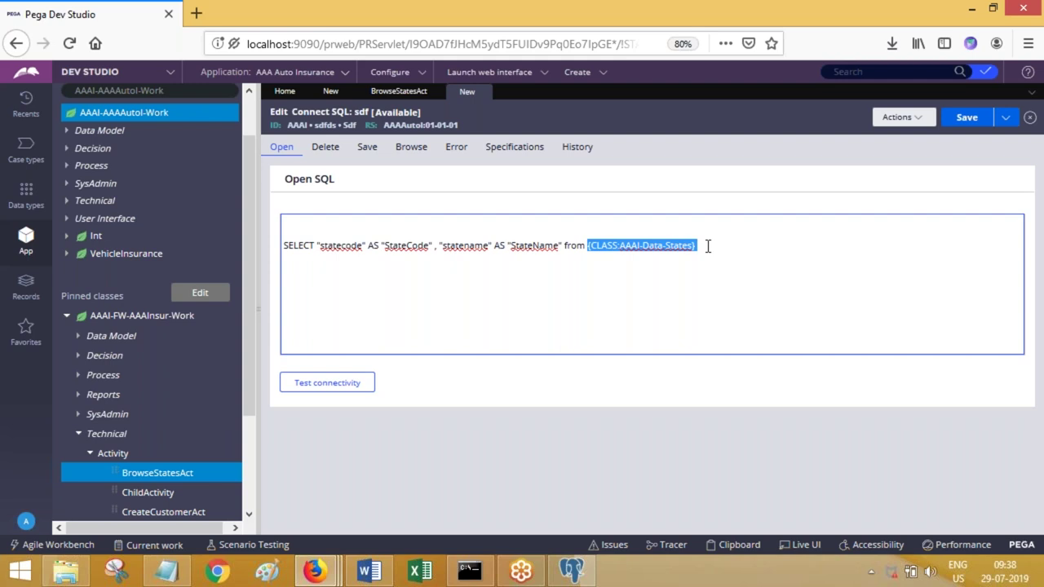
key(BackSpace)
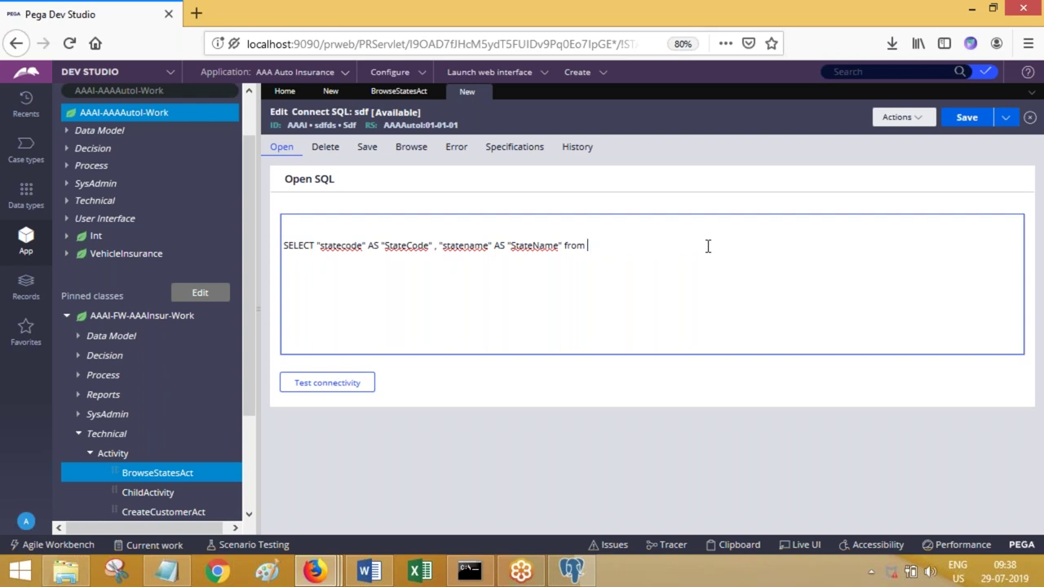
- Enter vindetails after 'from' as the query's table, then select the whole query
text(vindetails)
double_click(612, 246)
key(ctrl+a)
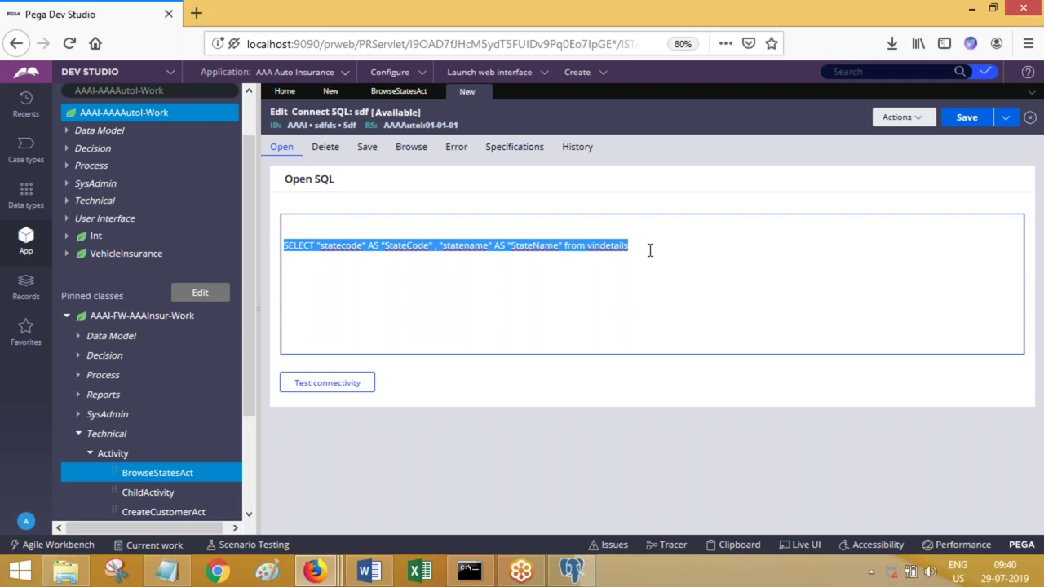
- Put the caret on the blank first line above the SELECT statement
double_click(651, 250)
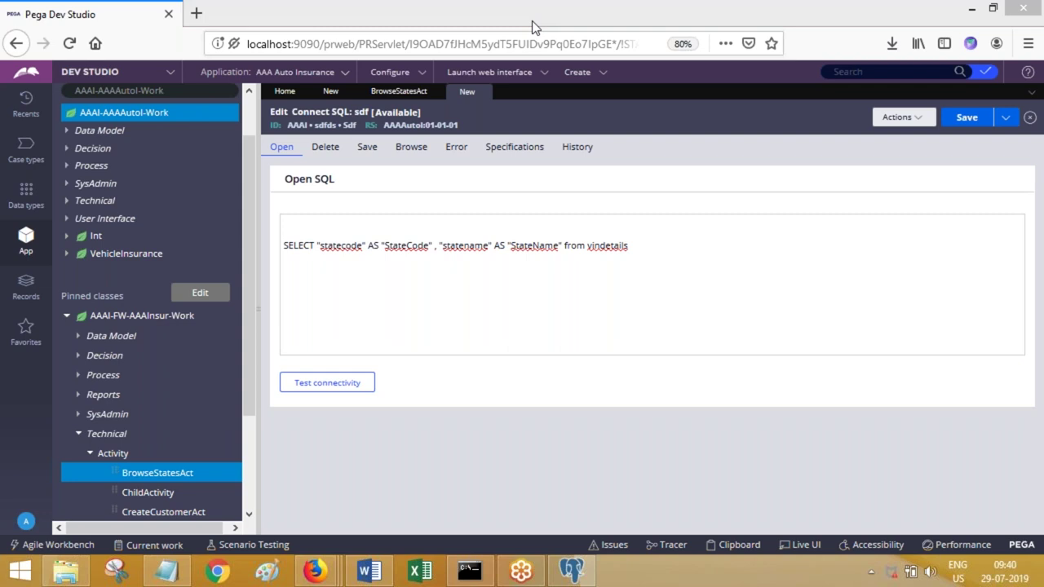
click(667, 286)
click(611, 250)
click(603, 221)
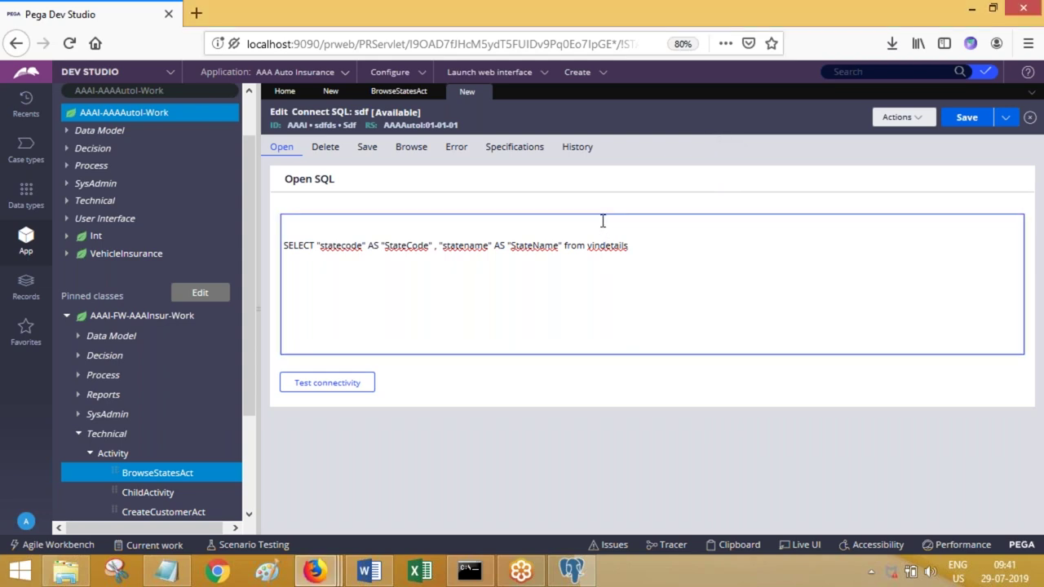
- Delete the blank first line and prefix the table so the query reads from public.vindetails
key(Delete)
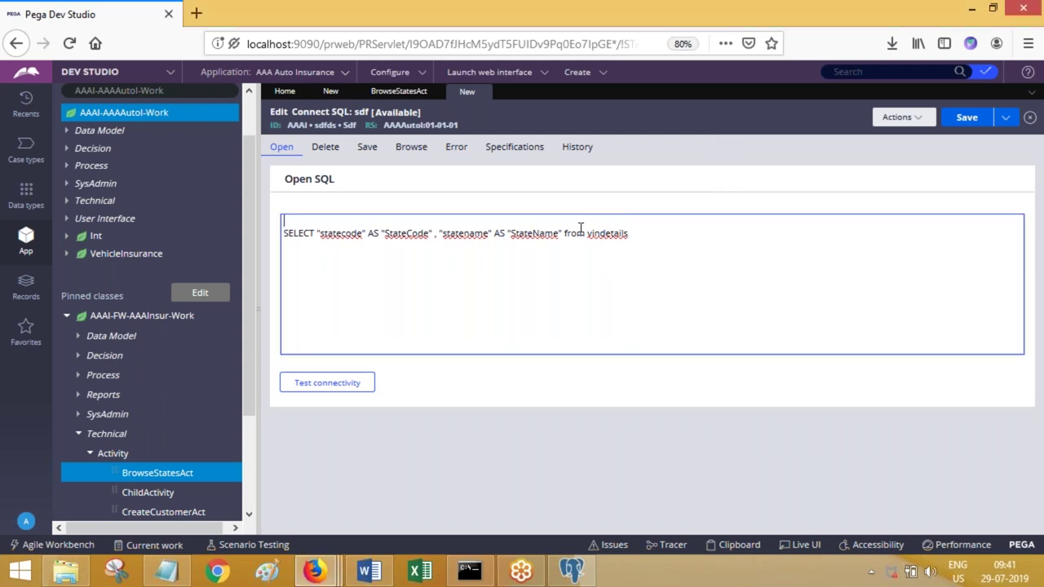
click(785, 240)
key(ctrl+Left)
text(public.)
- Close the sdf SQL rule discarding changes, and collapse steps 1 and 2 of sfsd
click(484, 92)
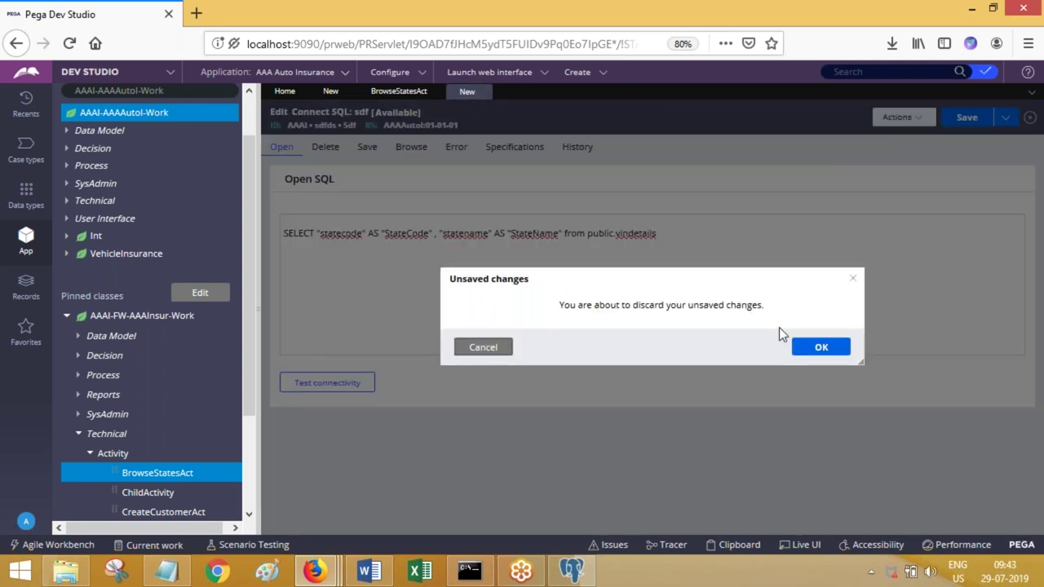
click(826, 349)
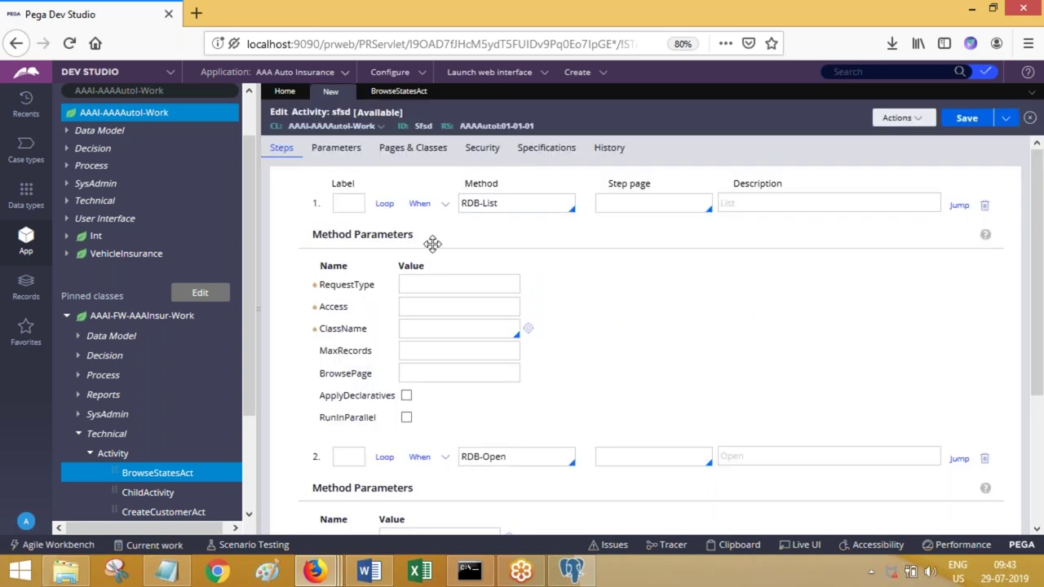
click(445, 208)
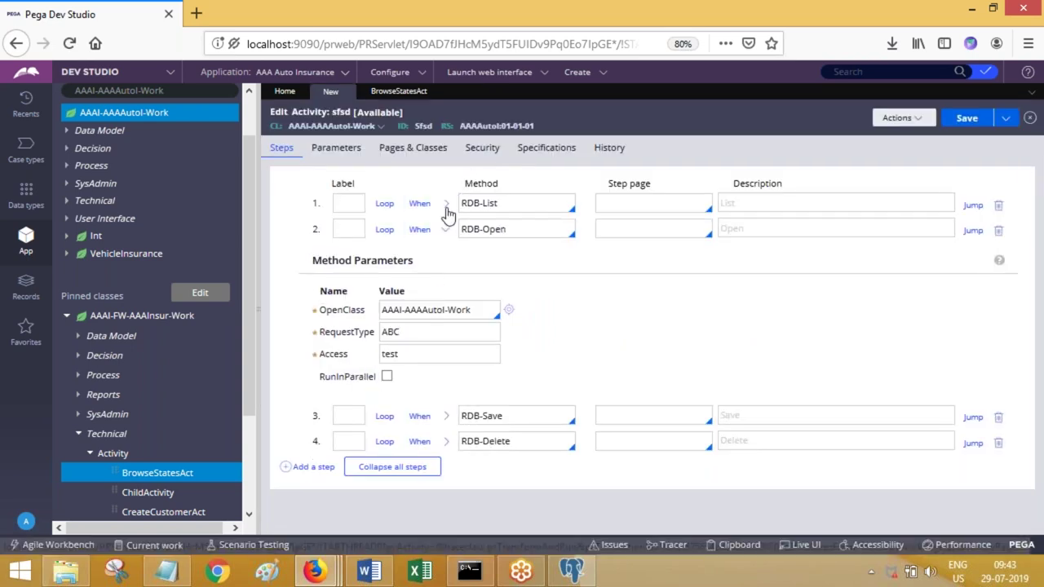
click(445, 230)
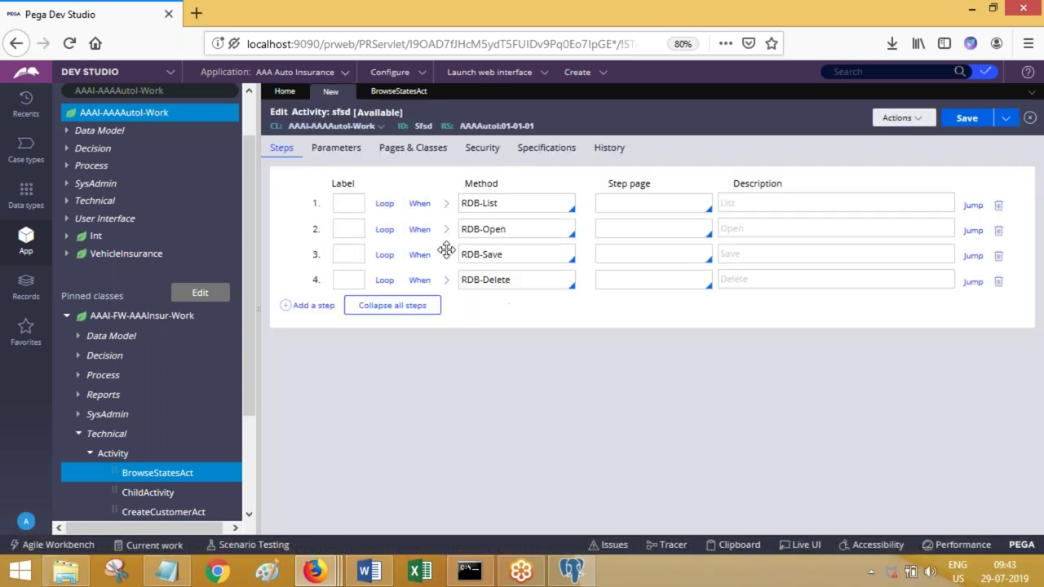
- Insert a new third step using Obj-Browse after RDB-Open
click(326, 308)
click(481, 256)
text(Ob)
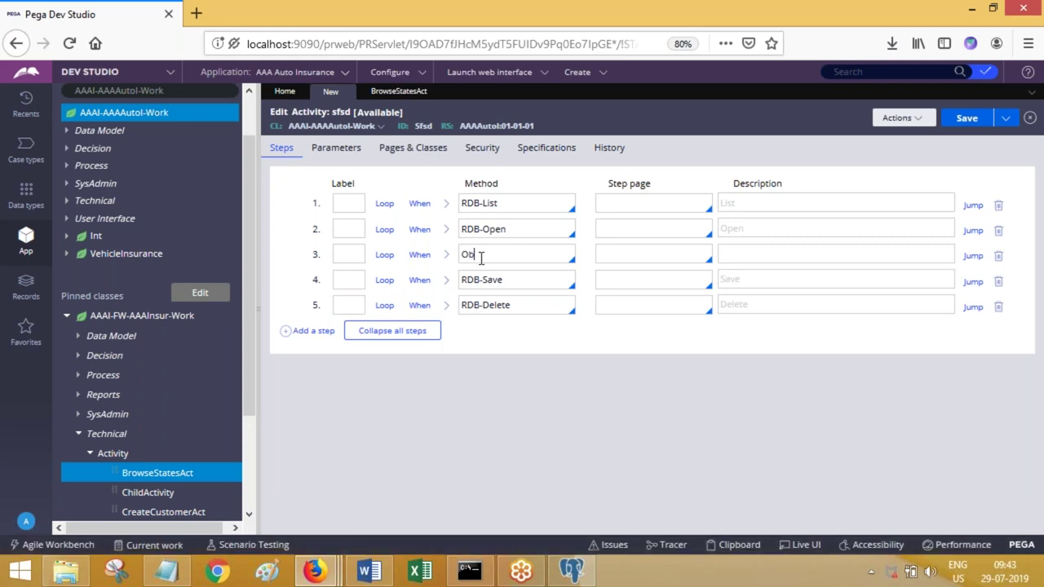
text(j-Browse)
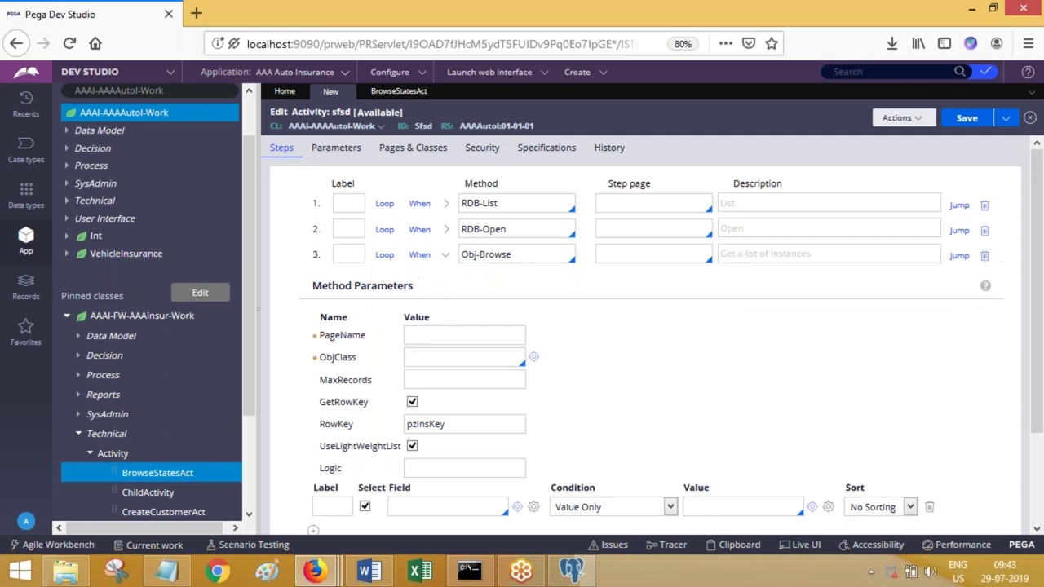
- Uncheck GetRowKey in the Obj-Browse step's parameters
click(413, 407)
drag(454, 423, 409, 428)
click(415, 414)
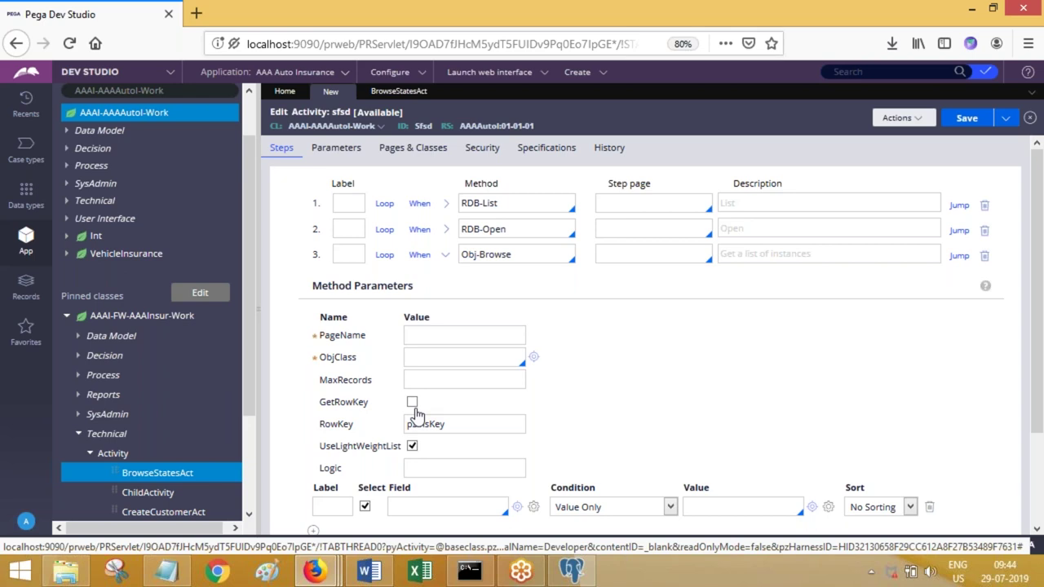
- Collapse step 3's parameters and add a sixth step using Obj-Open-By-Handle
click(446, 255)
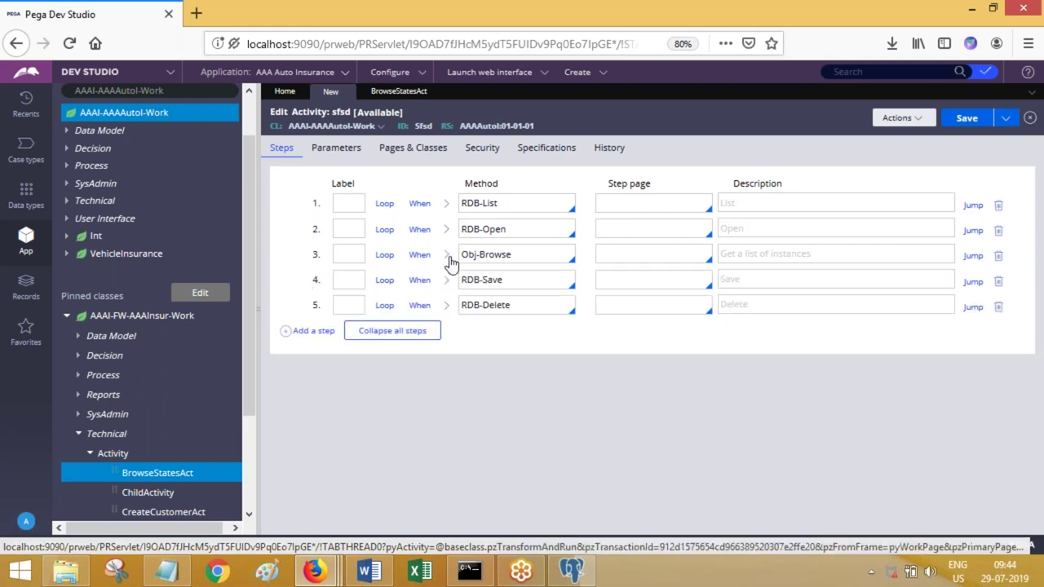
click(312, 331)
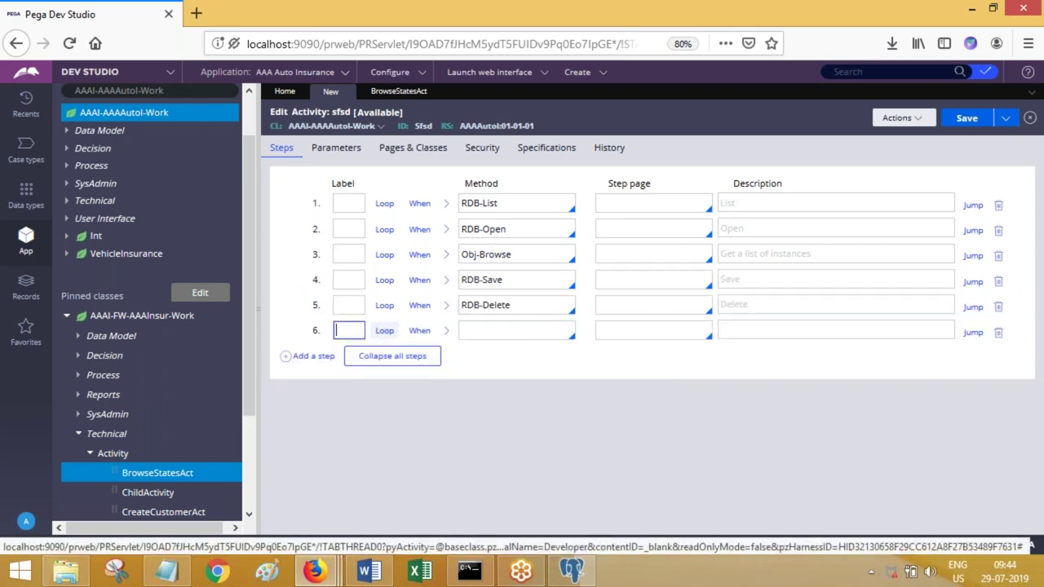
click(482, 326)
text(Ob)
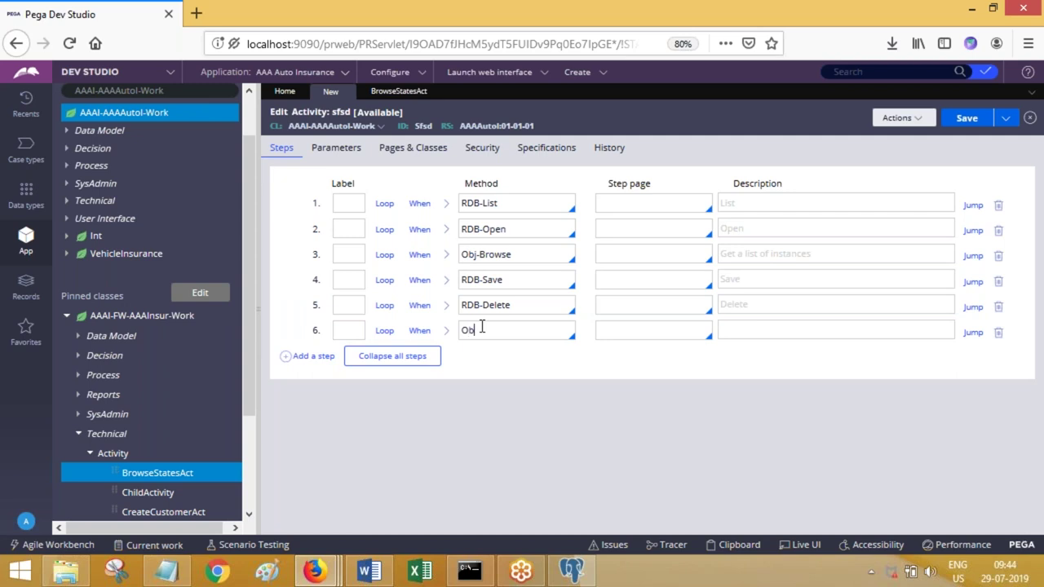
text(j-Open-by-handle)
key(Return)
- Add step 7 with method Obj-Open and check its Lock and ReleaseOnCommit parameters
click(326, 359)
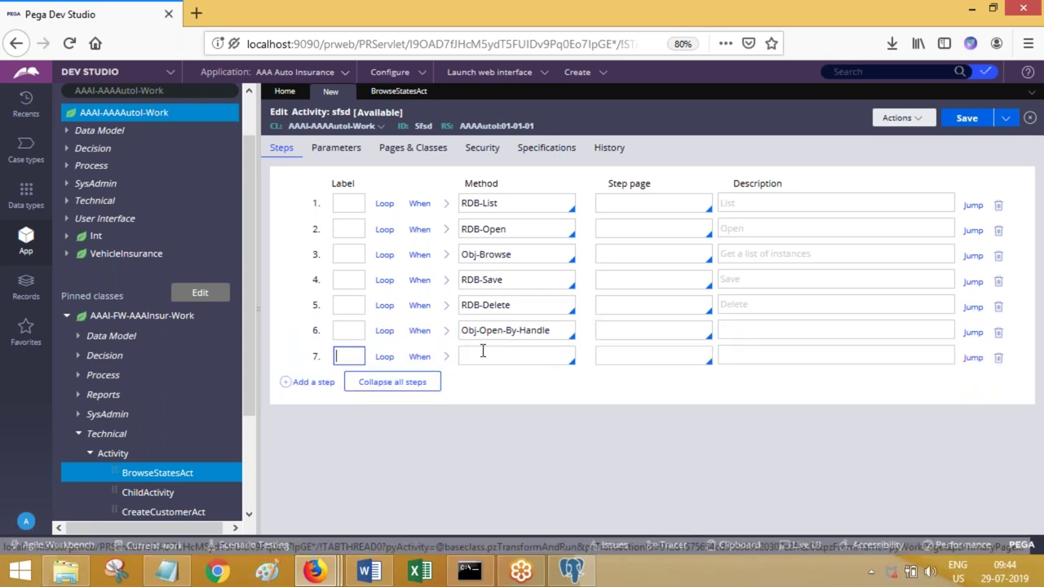
click(484, 352)
text(Obj-open)
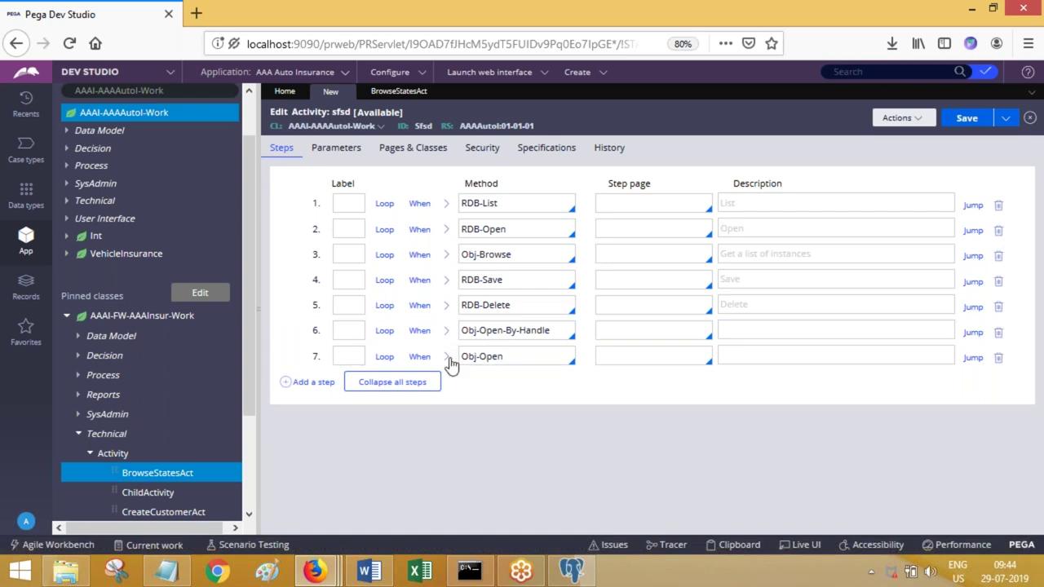
click(445, 356)
right_click(403, 465)
click(405, 464)
click(404, 459)
click(405, 481)
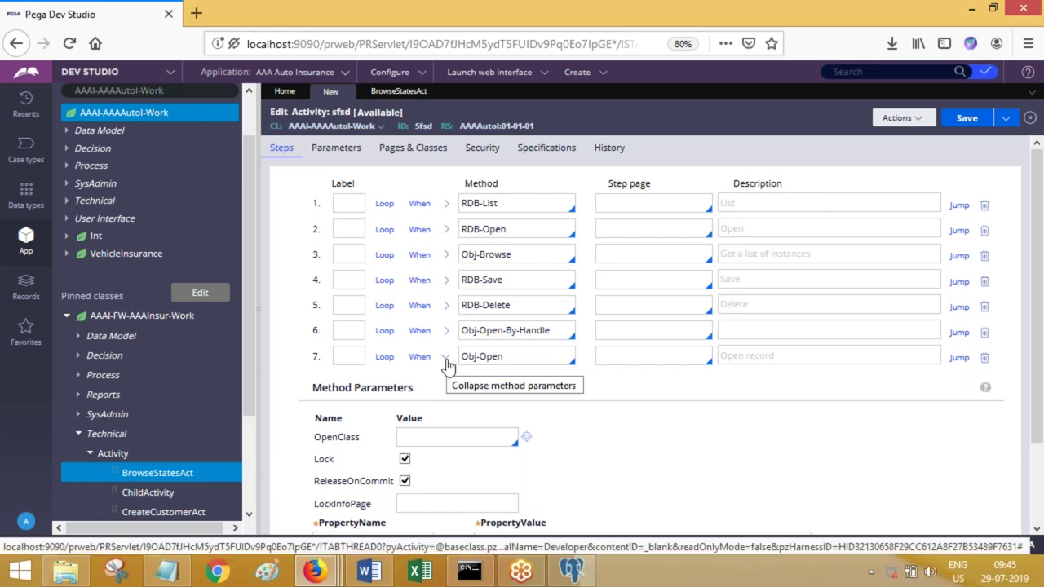
click(447, 364)
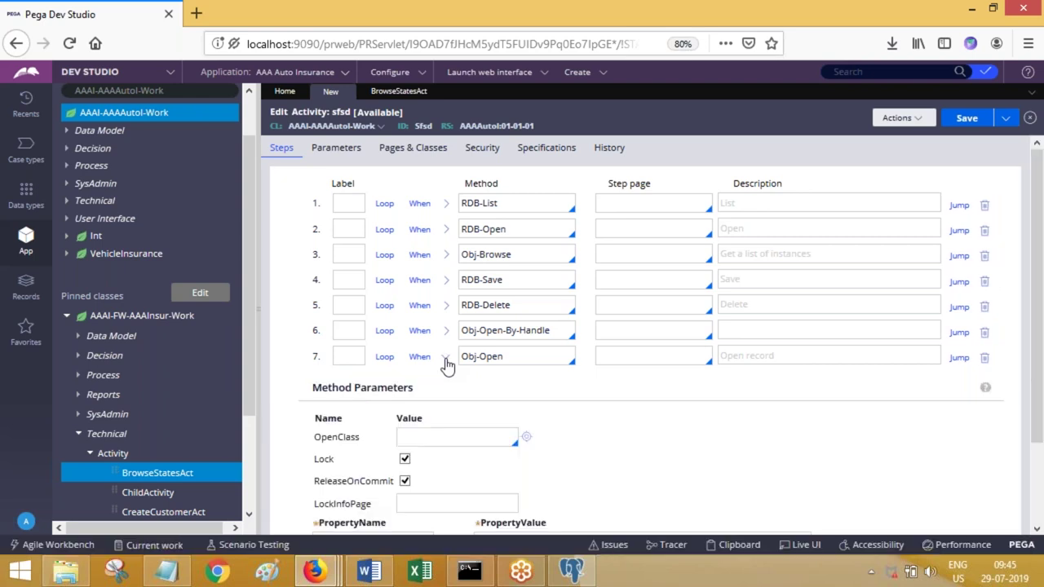
- Collapse step 7's Method Parameters and review the steps from RDB-List to Obj-Open
click(447, 360)
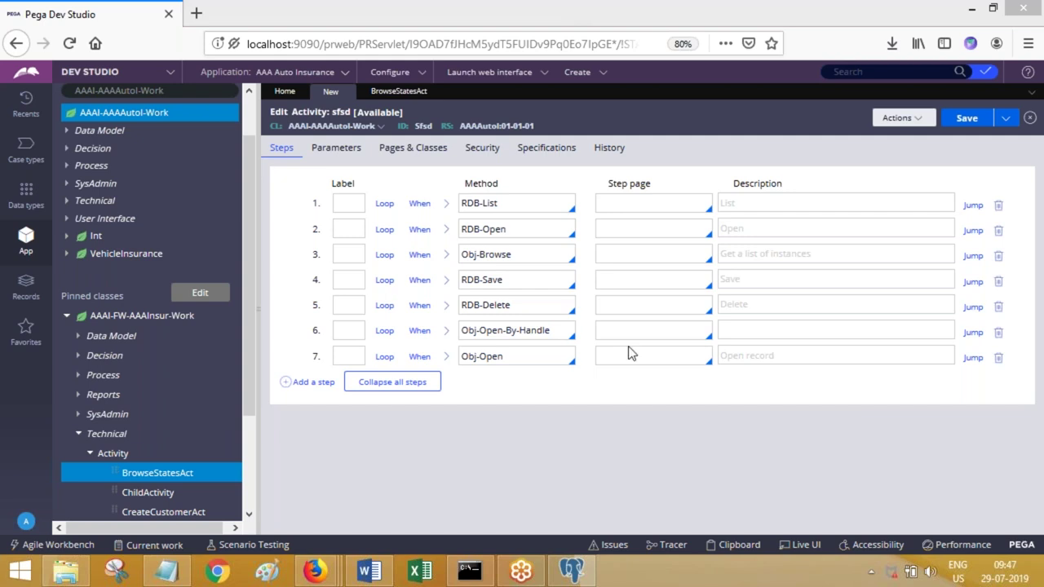
click(667, 210)
click(513, 229)
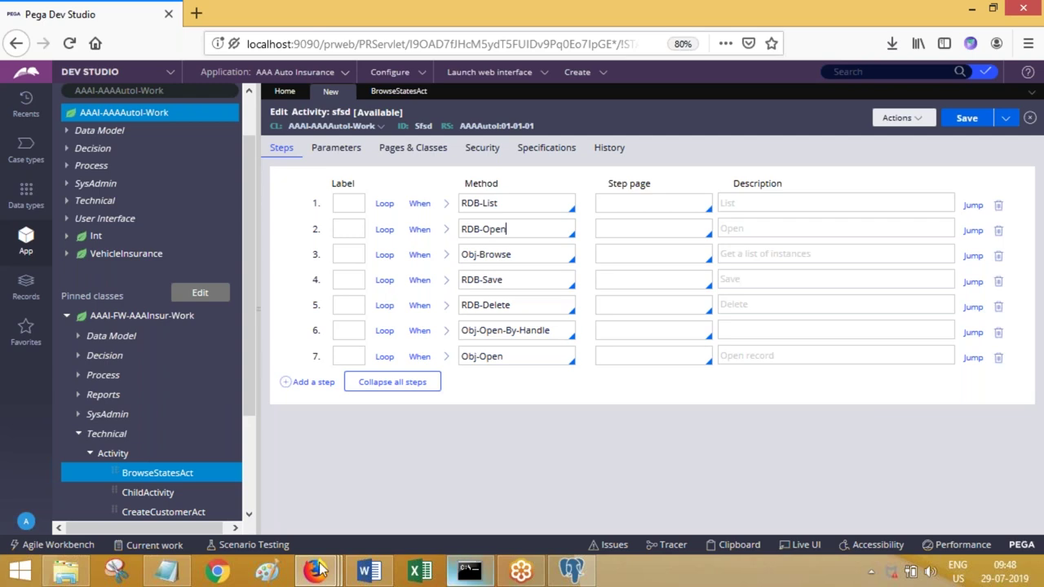
- Replace the Notepad text with the lines VIN, vin and VIN
click(166, 571)
key(ctrl+a)
text(VIN)
key(Return)
key(Return)
text(vin)
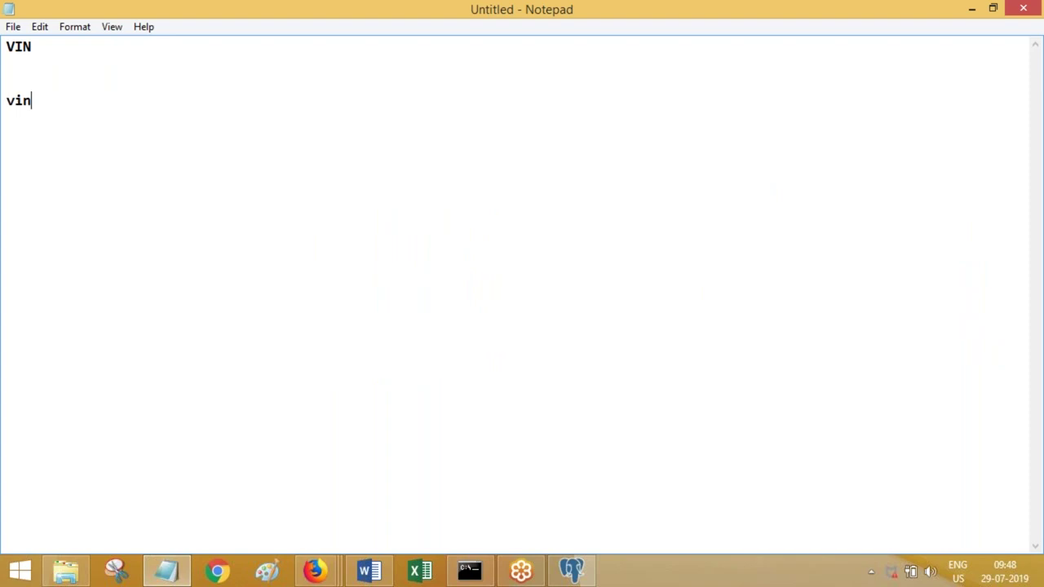
key(Return)
key(Return)
text(VIN)
- Delete the duplicate last VIN line and minimize Notepad without saving
click(47, 104)
double_click(41, 103)
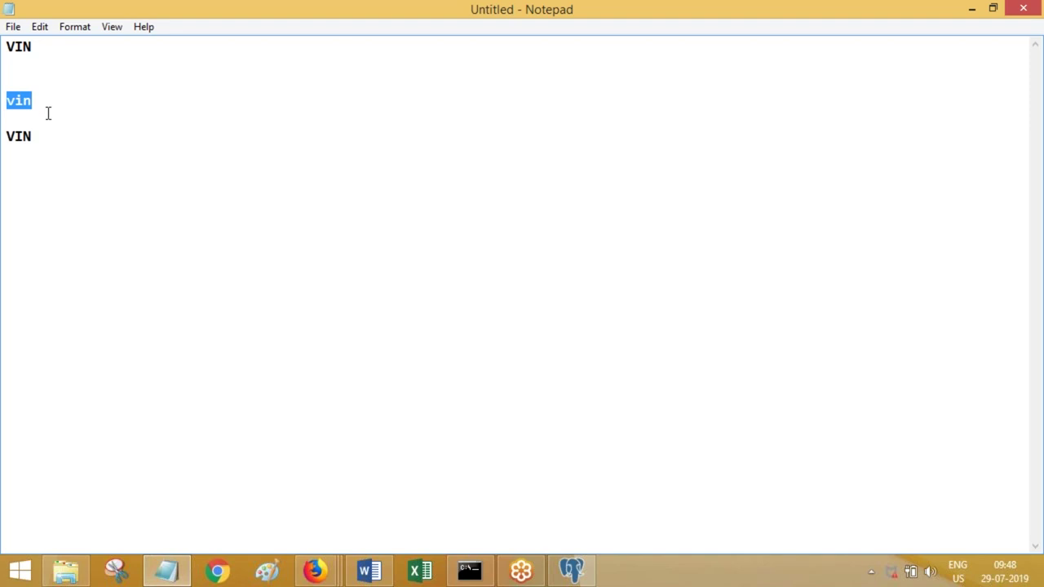
click(39, 135)
drag(39, 136, 7, 137)
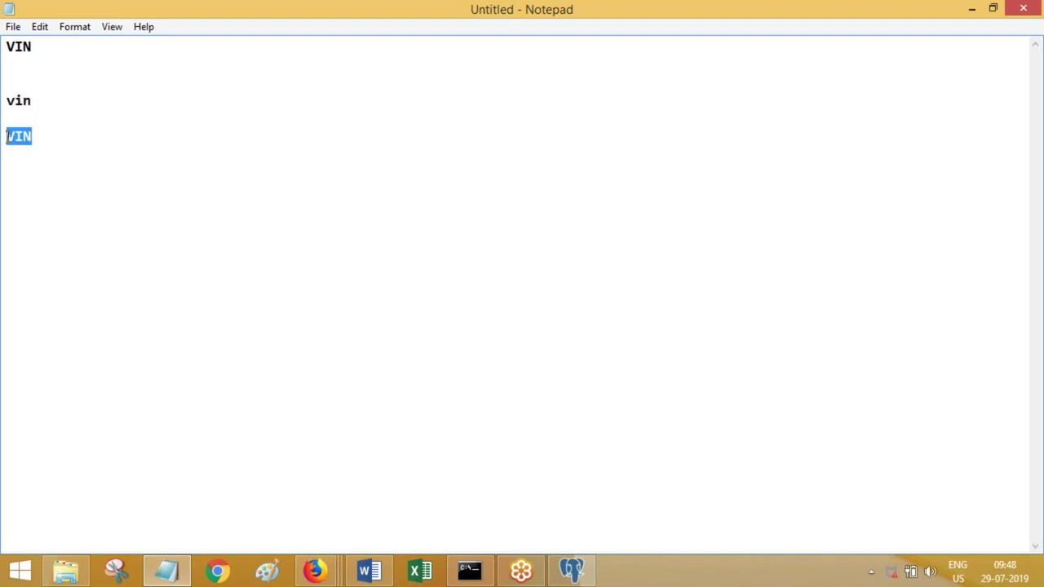
key(BackSpace)
click(1014, 16)
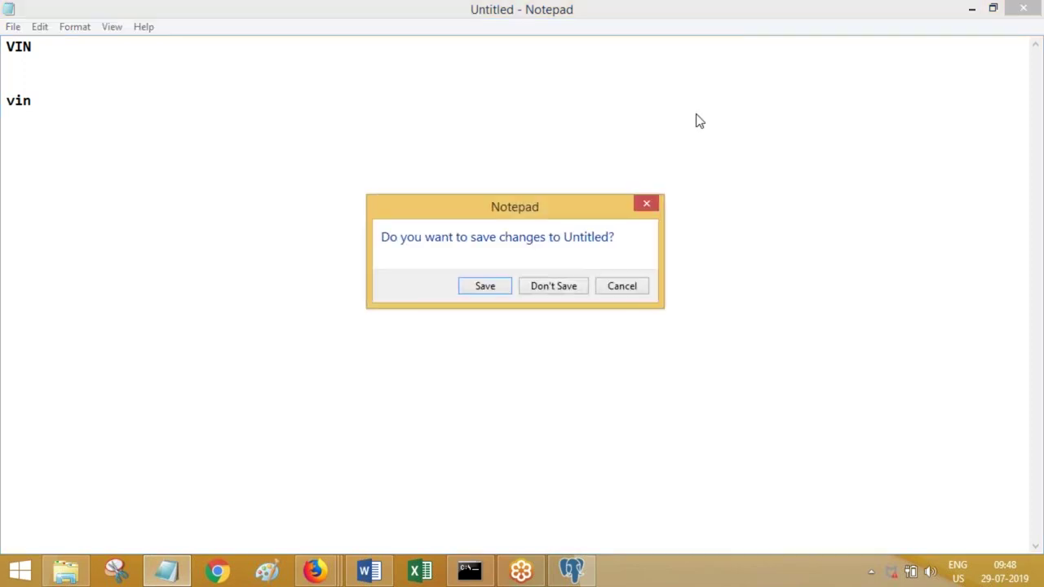
click(628, 287)
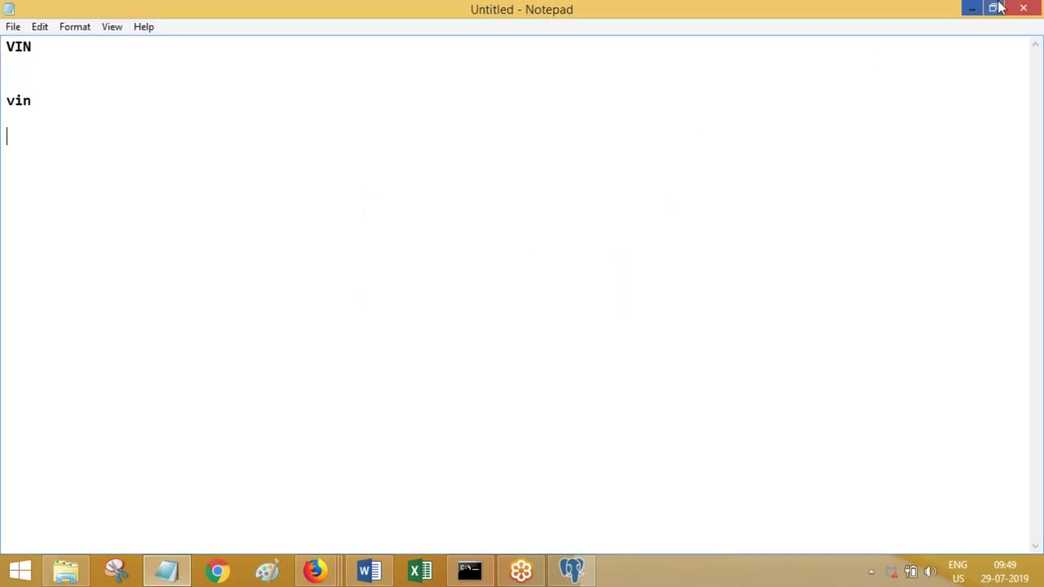
click(971, 8)
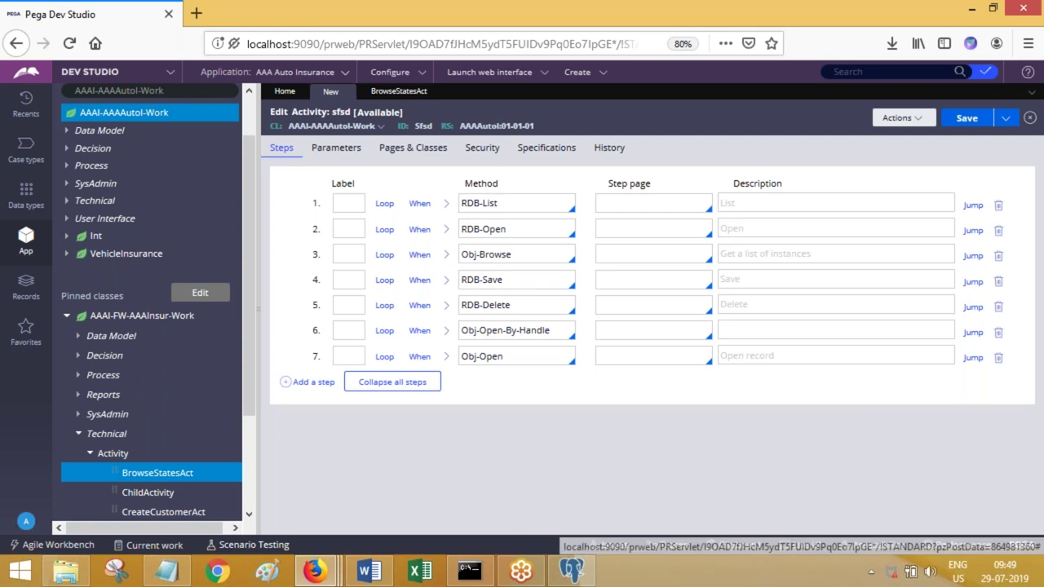
- Add VINNume and VIN_NUMB on new lines, then minimize Notepad again
click(167, 571)
text(VINNume)
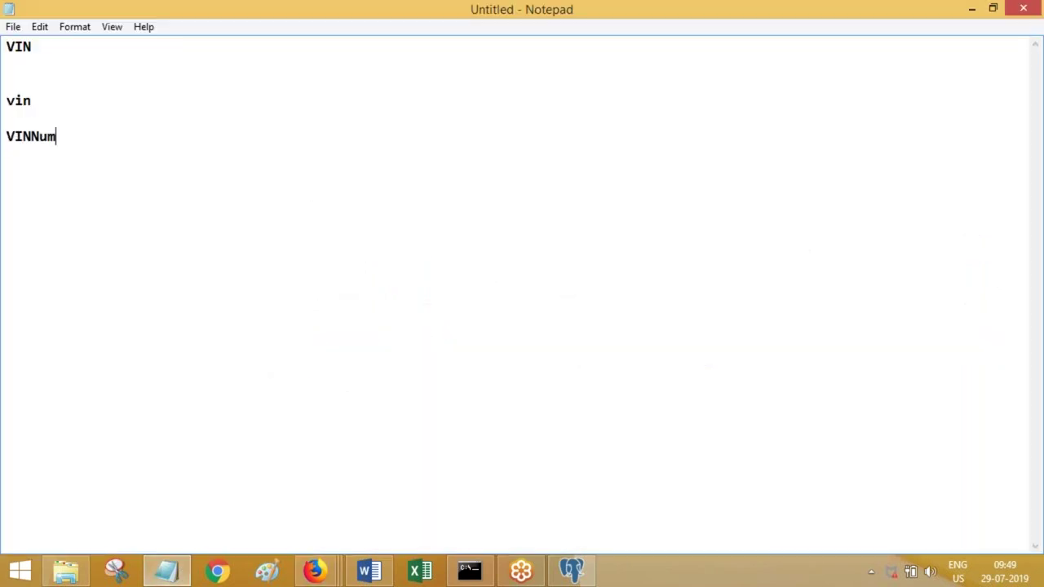
key(Return)
key(Return)
text(VIN_NUMB)
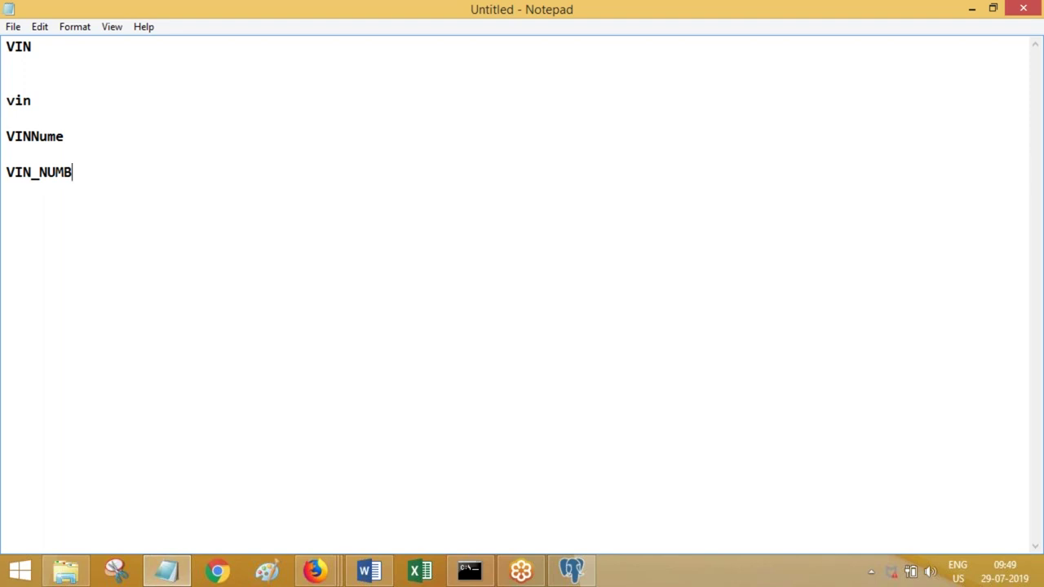
click(971, 9)
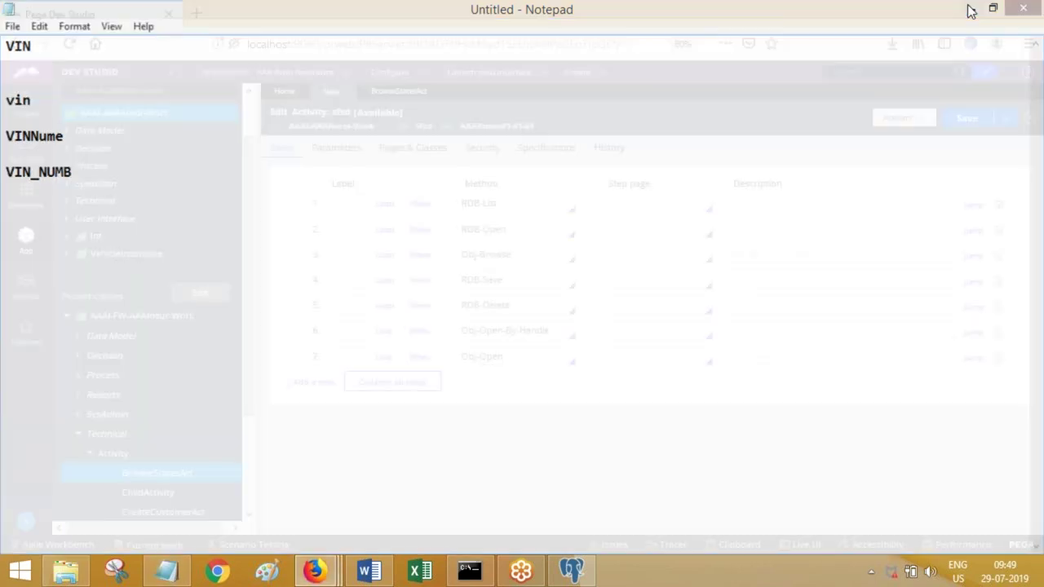
- Open the Definition of the AAAI-AAAAutol-Work class from the App Explorer tree
click(147, 119)
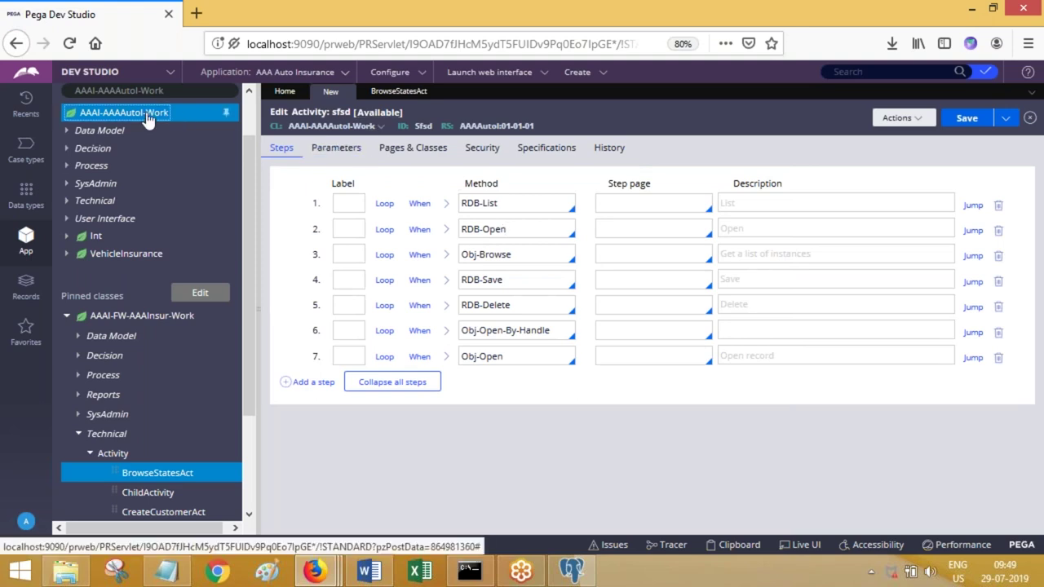
right_click(147, 119)
mouse_move(151, 134)
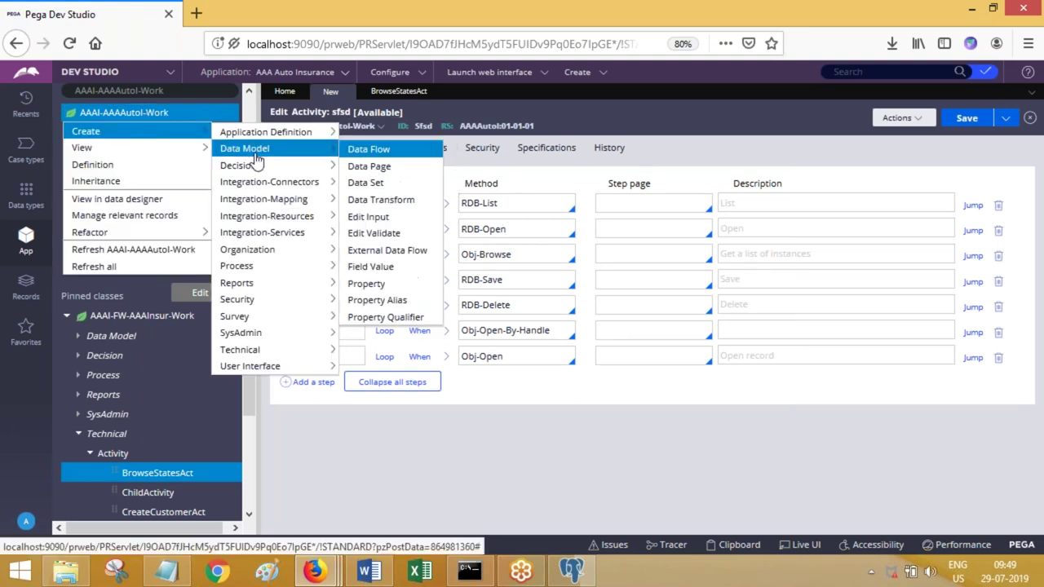
click(123, 166)
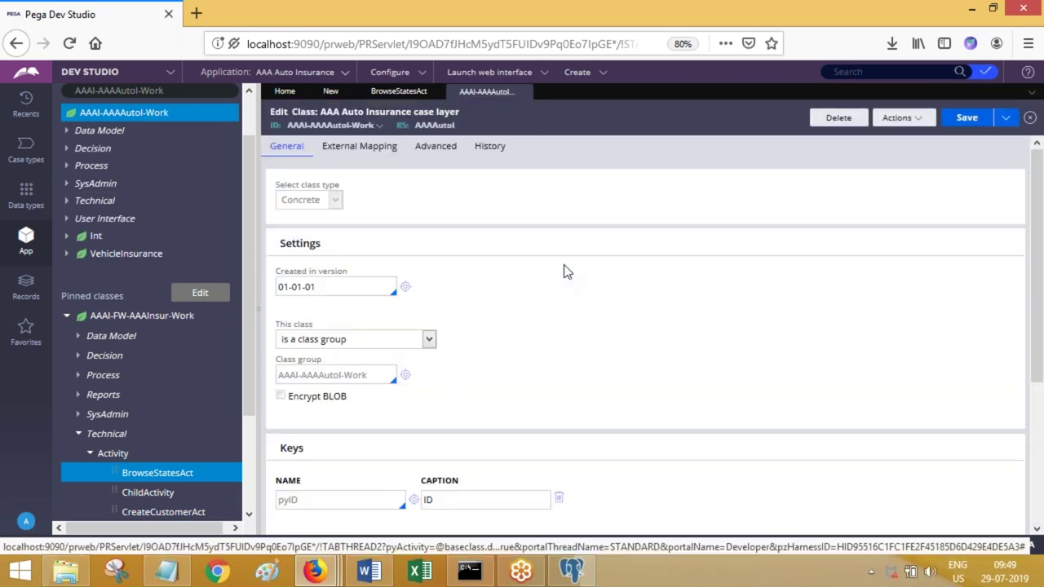
- On External Mapping, enter column VIN_Numb mapped to property vin
click(375, 155)
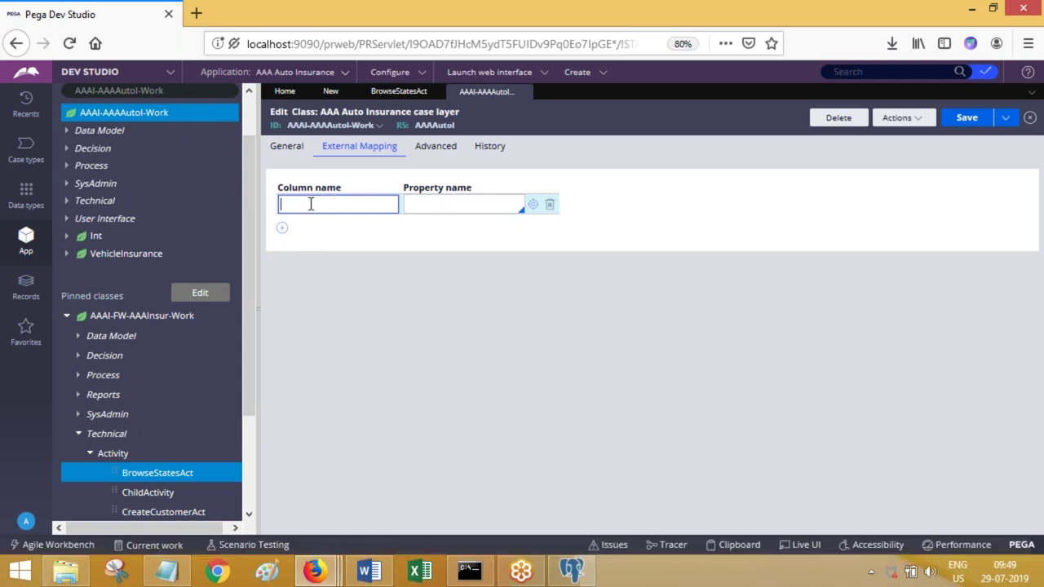
text(VIN_)
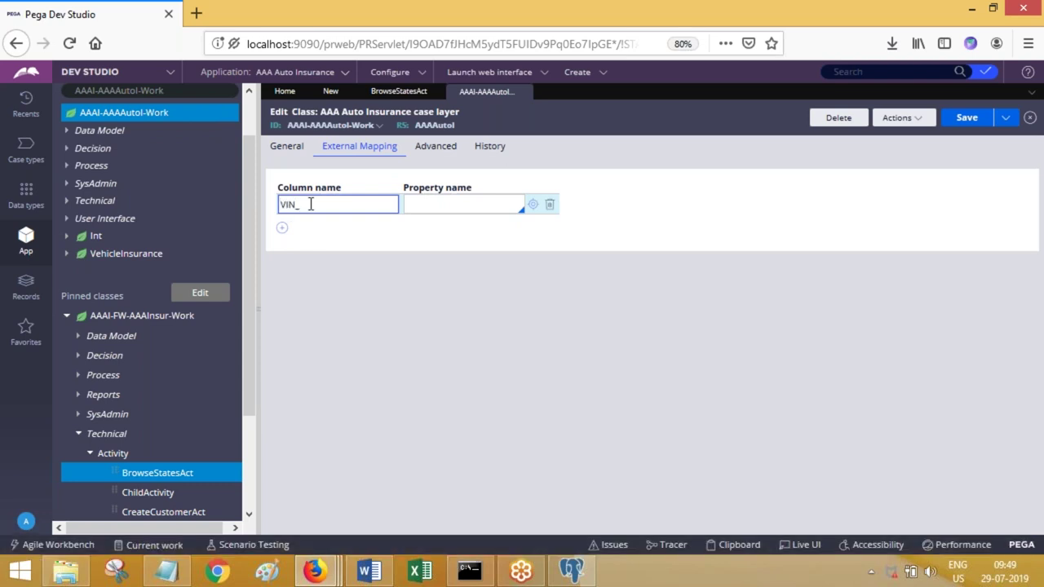
text(Numb)
key(Tab)
text(vin)
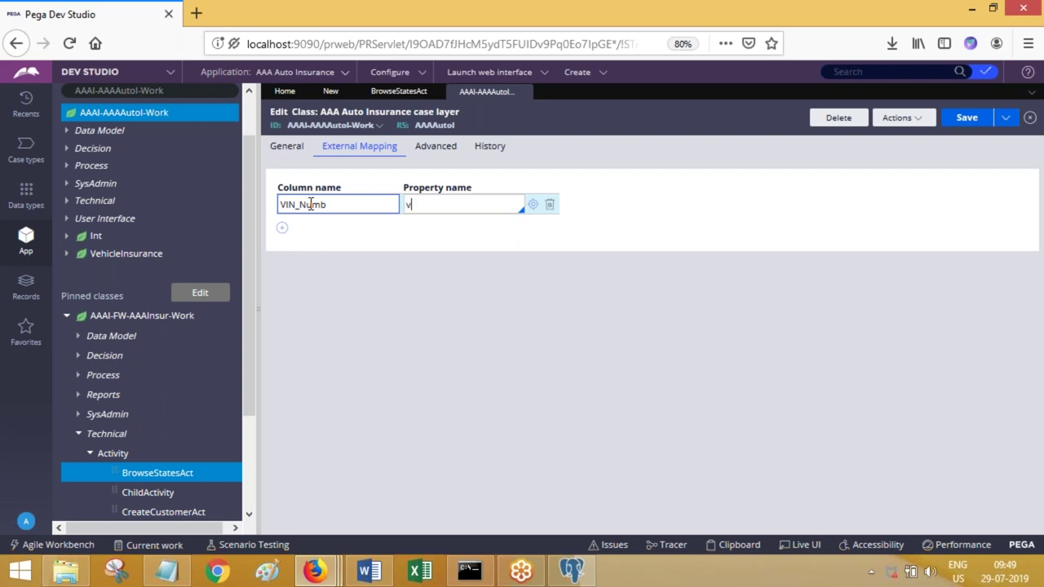
double_click(345, 209)
click(290, 222)
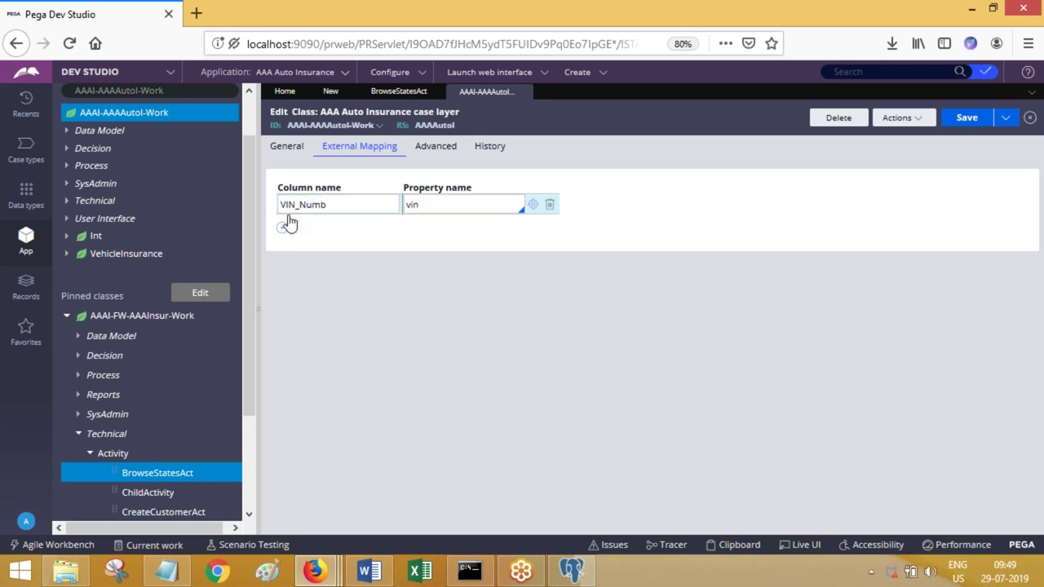
- Browse the property suggestions, then delete the VIN_Numb mapping row
double_click(459, 210)
key(BackSpace)
text(.)
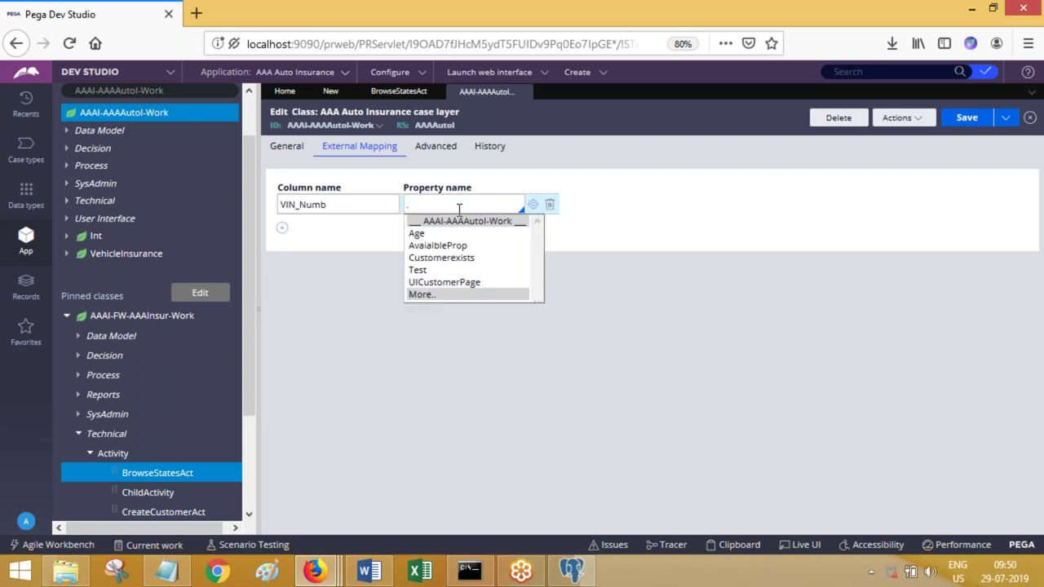
key(Down)
key(Down)
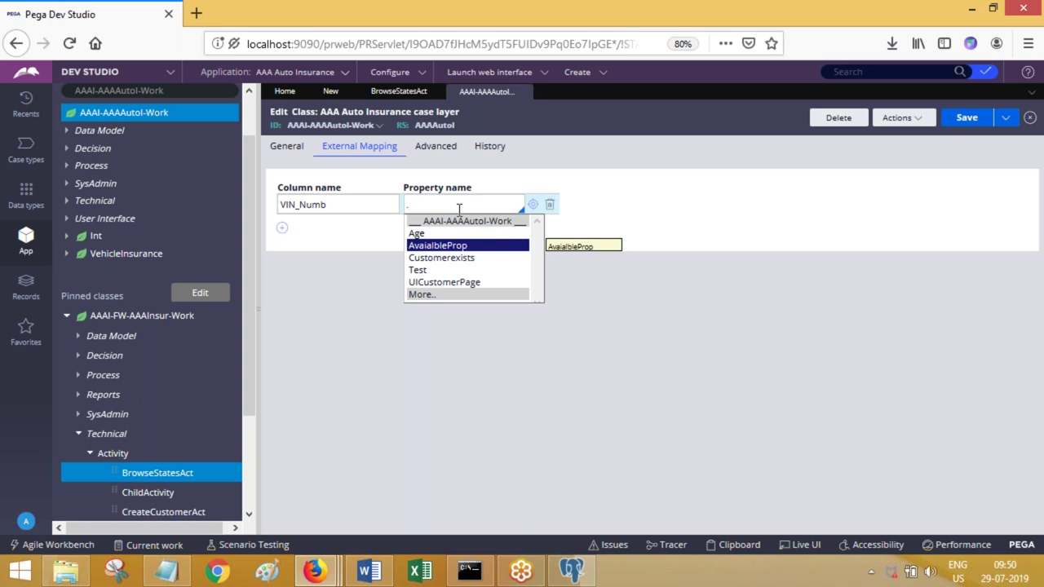
click(550, 205)
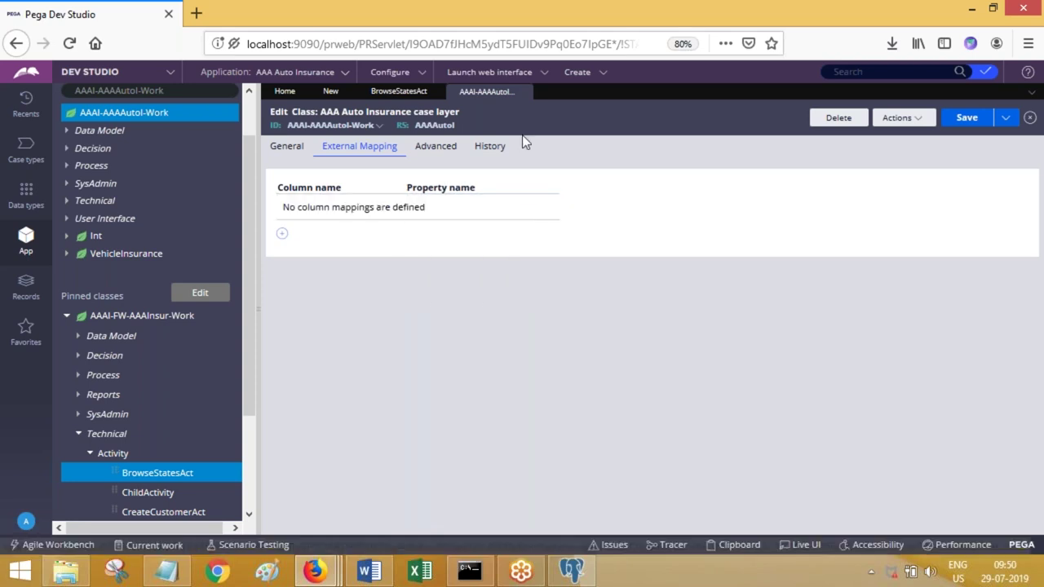
- Close the class definition tab and switch to Chrome's new tab
click(525, 91)
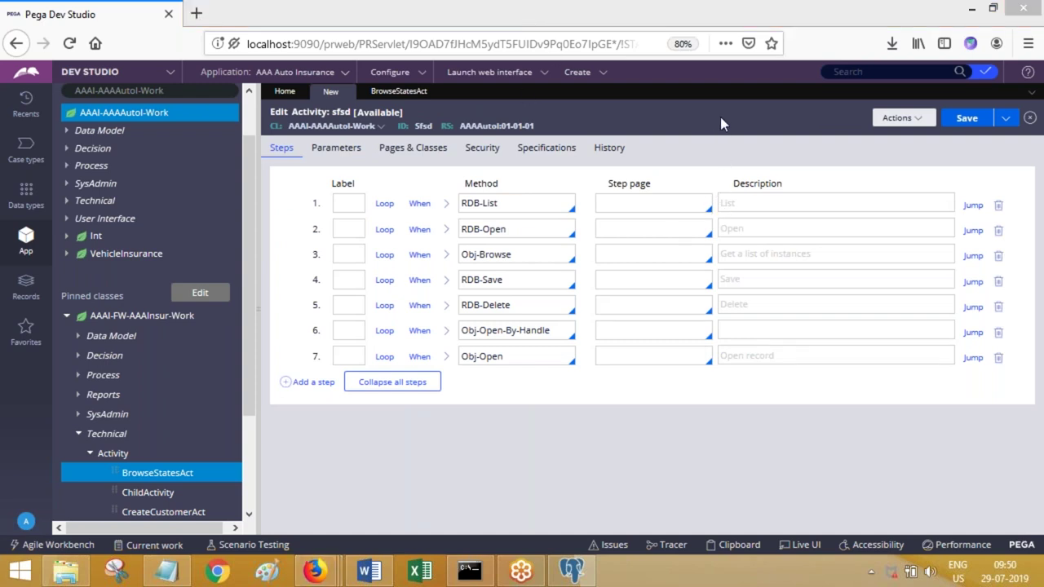
click(216, 571)
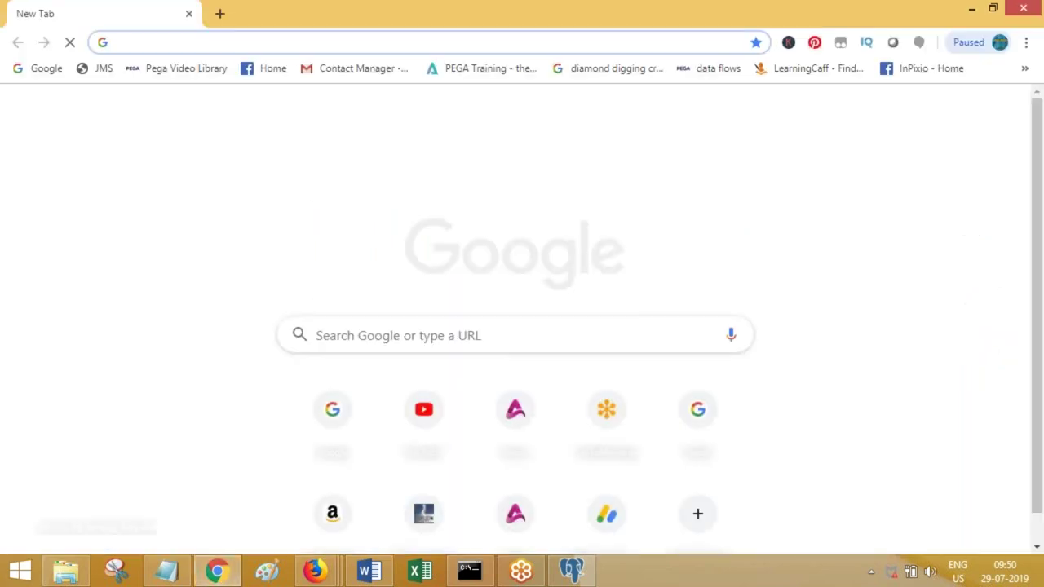
- Load gmail.com from the address bar
text(p)
key(BackSpace)
text(gmail.)
key(Return)
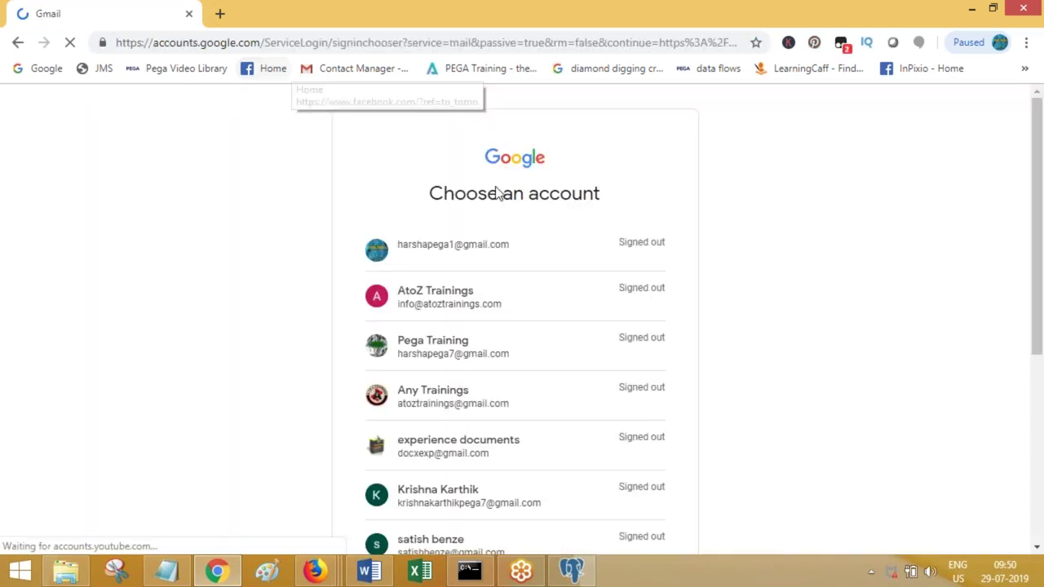
- Choose the training account and enter its password to sign in
click(448, 309)
text(*****)
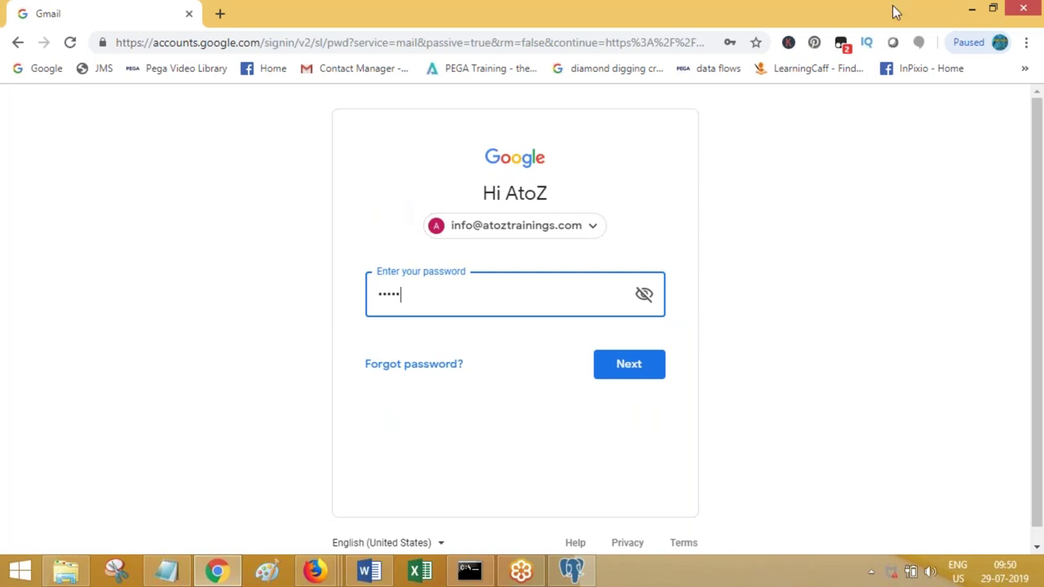
key(ctrl+a)
text(*********)
key(Return)
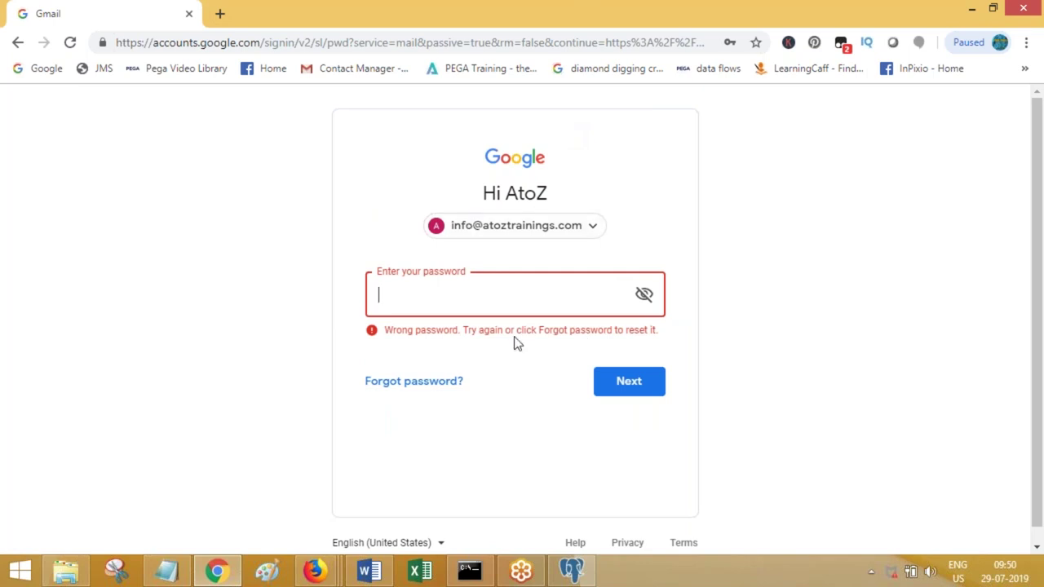
text(*********)
key(Return)
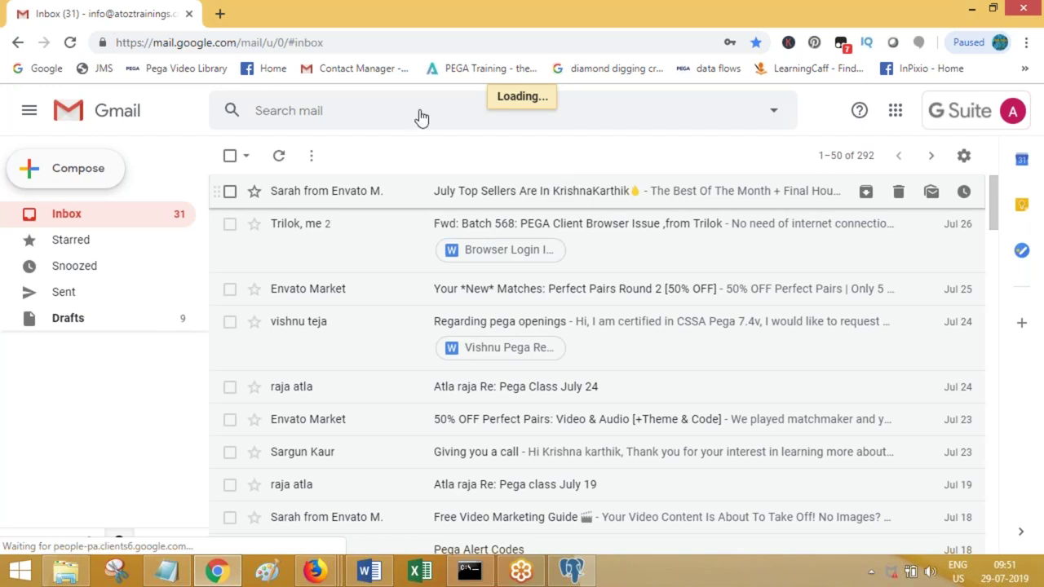
- Compose a new email addressed to the Pega Batch 567 group
key(c)
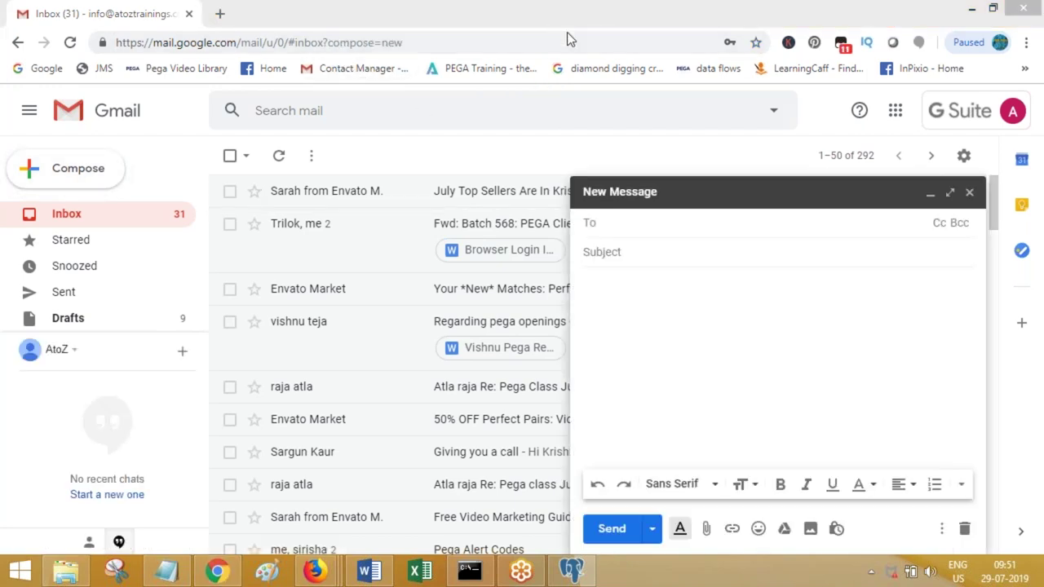
click(614, 227)
click(620, 222)
key(ctrl+v)
text(pega batch 567)
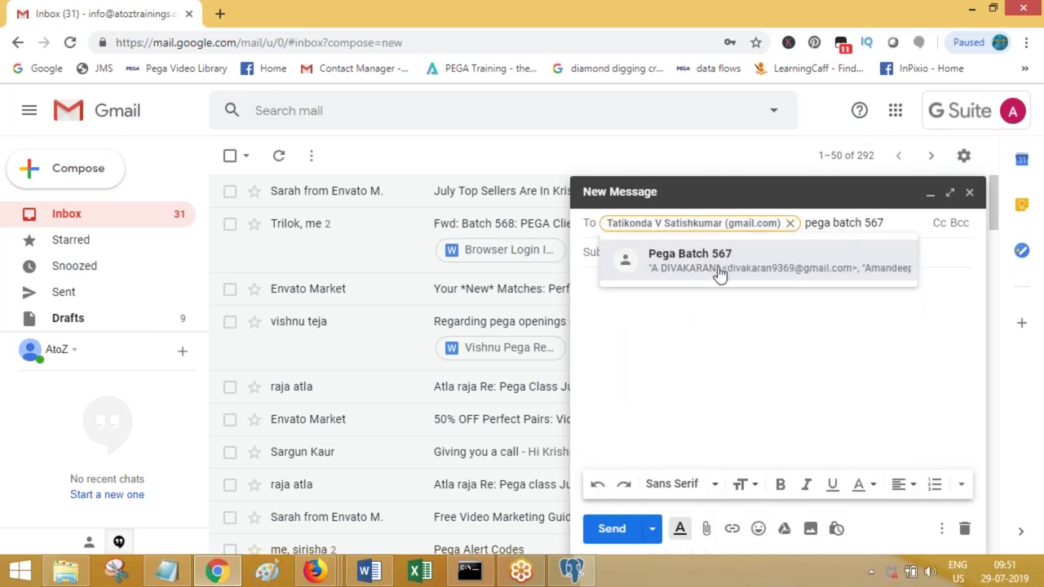
click(721, 274)
- Enter subject 'Pega Class July 29' and body 'PFA', then start attaching files
click(627, 451)
text(Pega Clas)
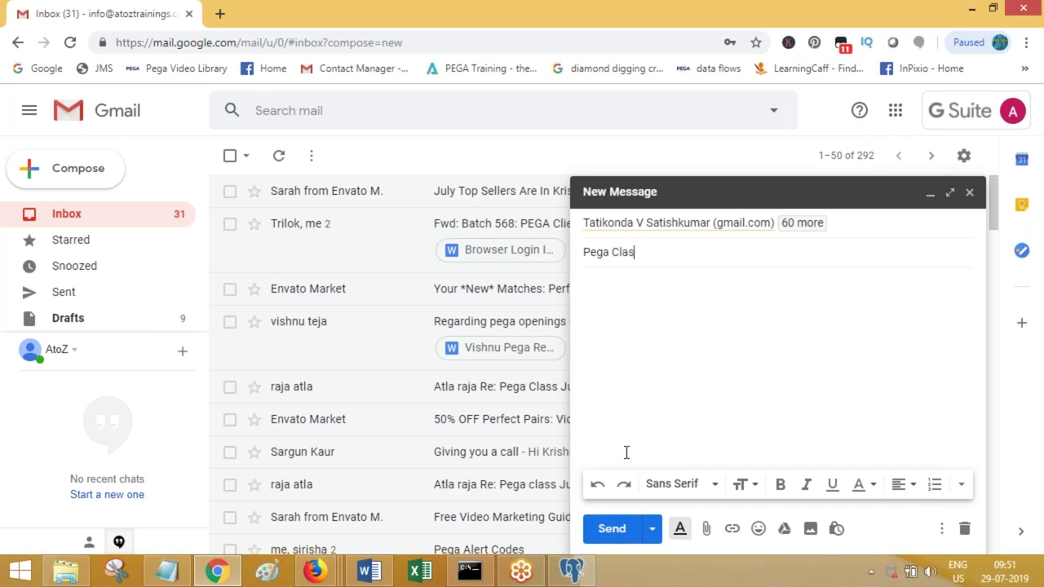
text(s July 29)
key(Tab)
text(PFA)
click(706, 529)
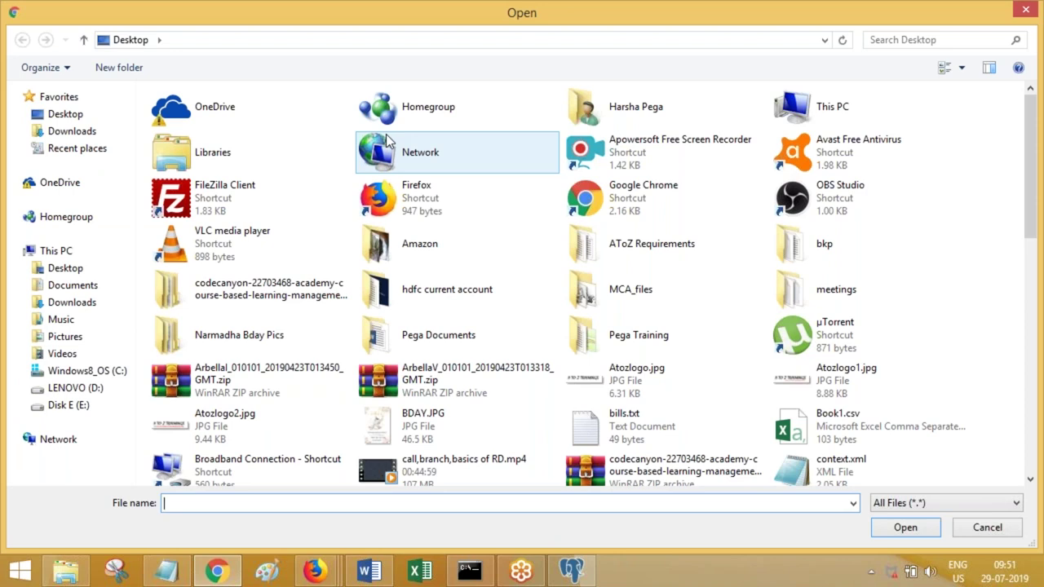
- Browse D: to Pega > Pega Classes > Theory Docs and scan the files
click(73, 389)
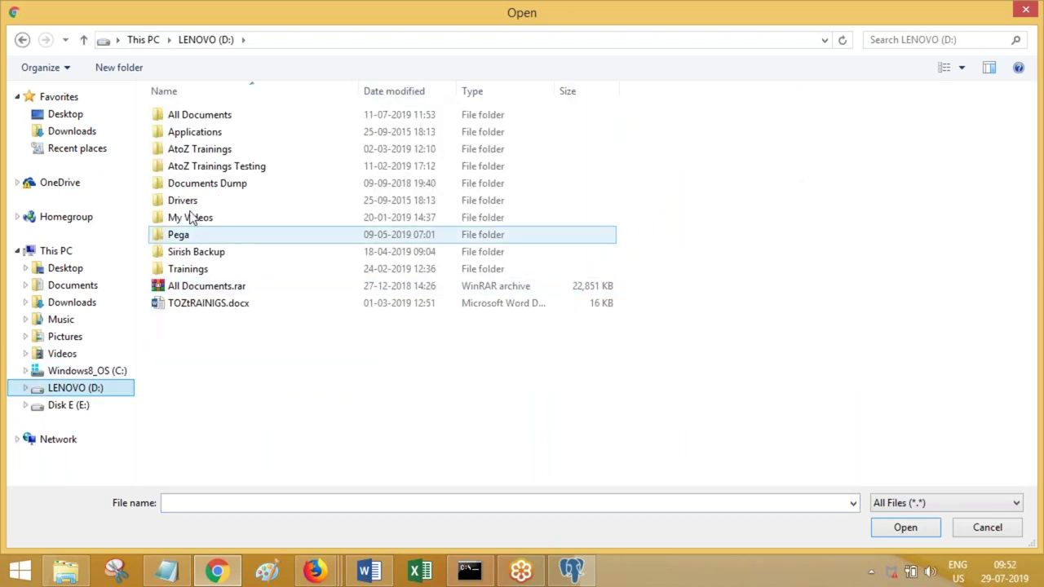
double_click(184, 236)
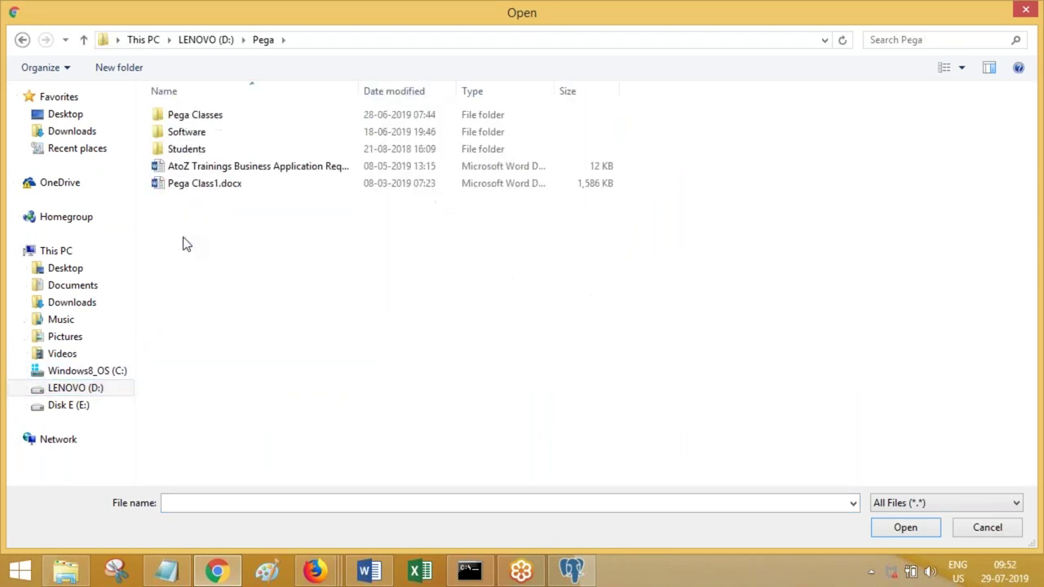
double_click(178, 118)
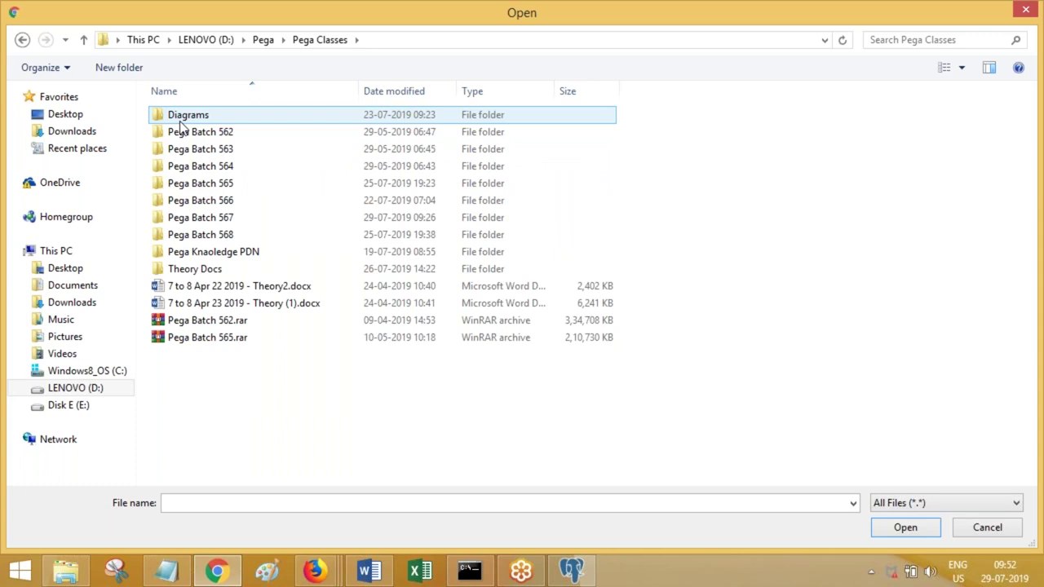
double_click(206, 274)
click(217, 254)
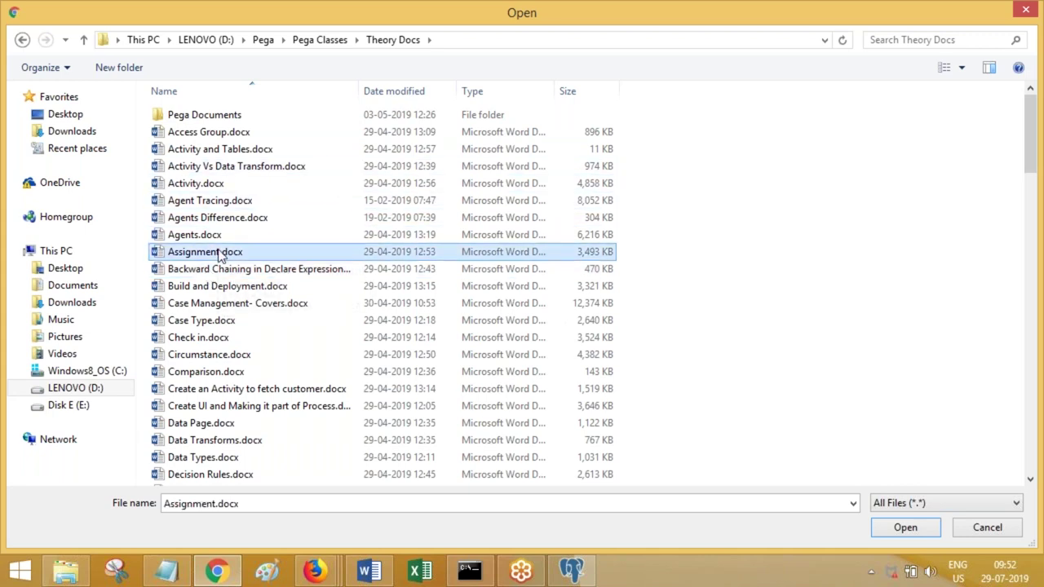
key(d)
key(d)
key(d)
key(d)
key(d)
key(d)
key(d)
key(d)
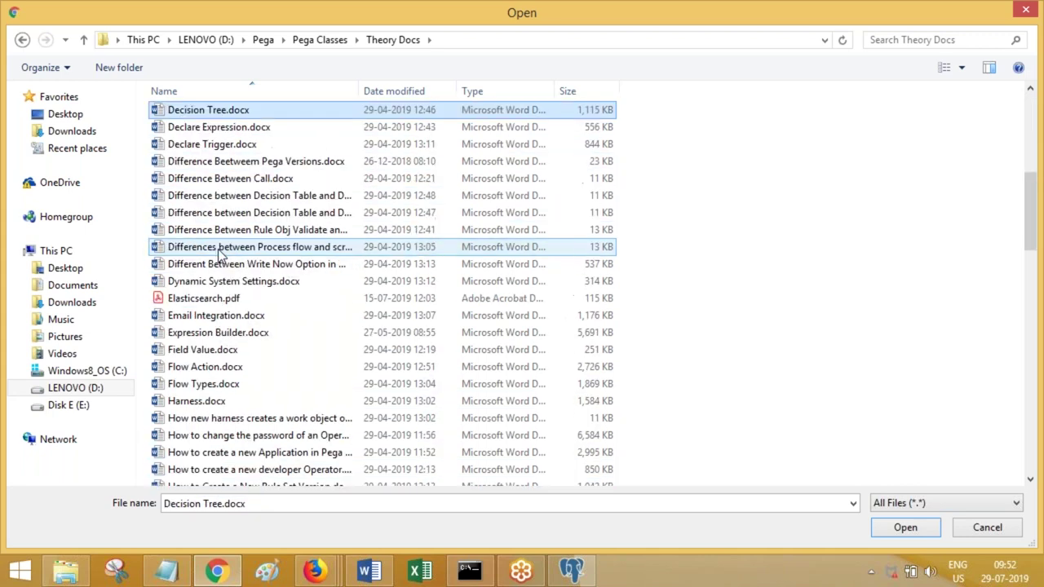
key(d)
key(d)
key(d)
key(d)
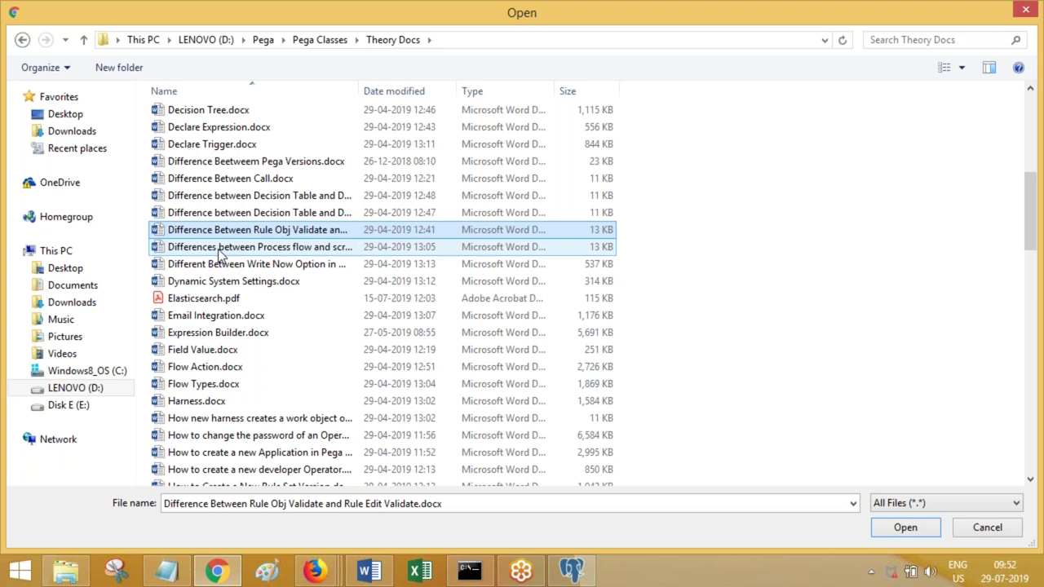
key(d)
key(d)
key(d)
key(d)
key(d)
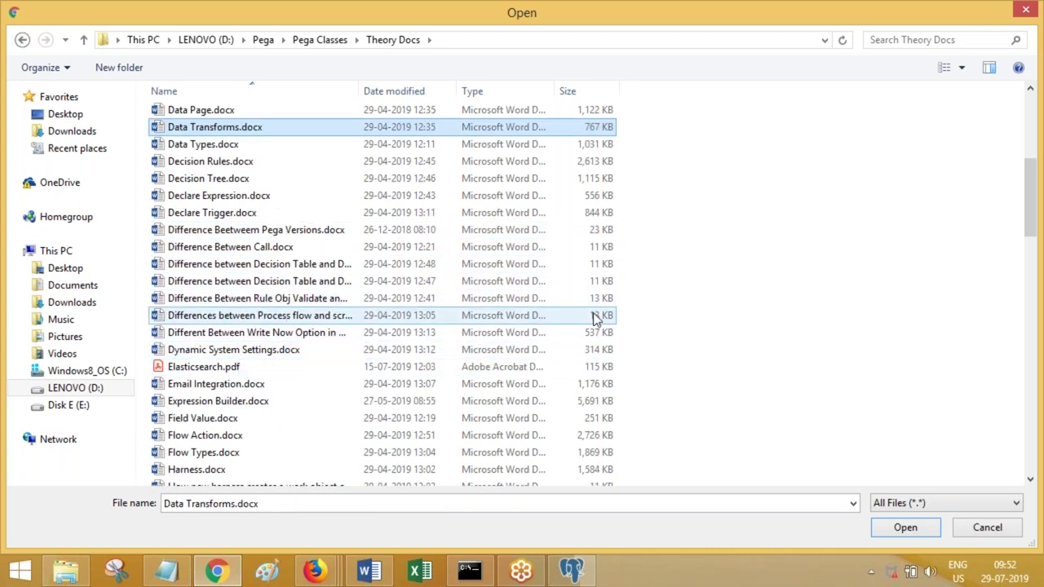
key(r)
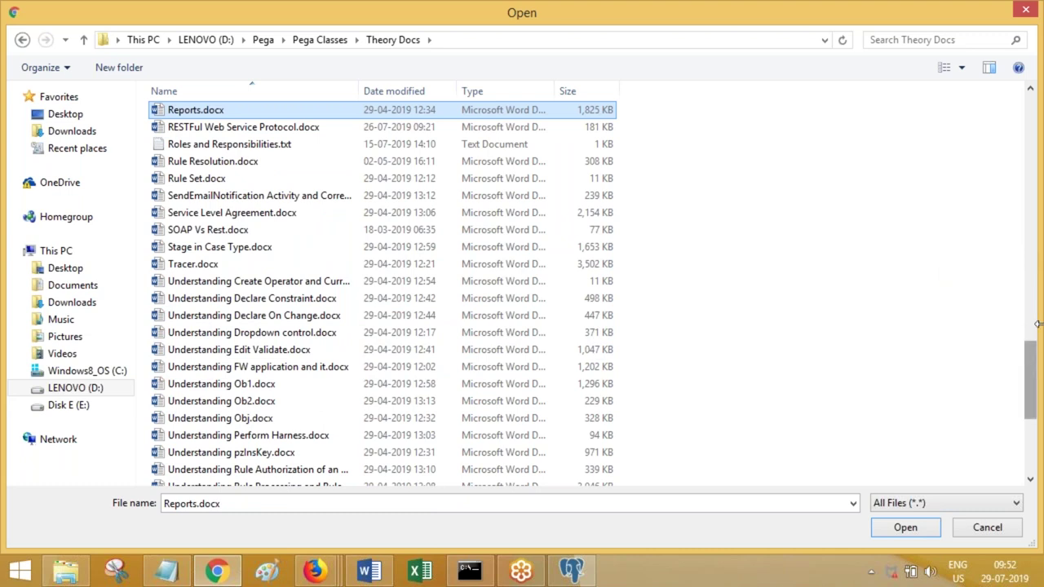
- Attach Working with External Database Integration.docx from the Pega Batch 566 folder
click(319, 40)
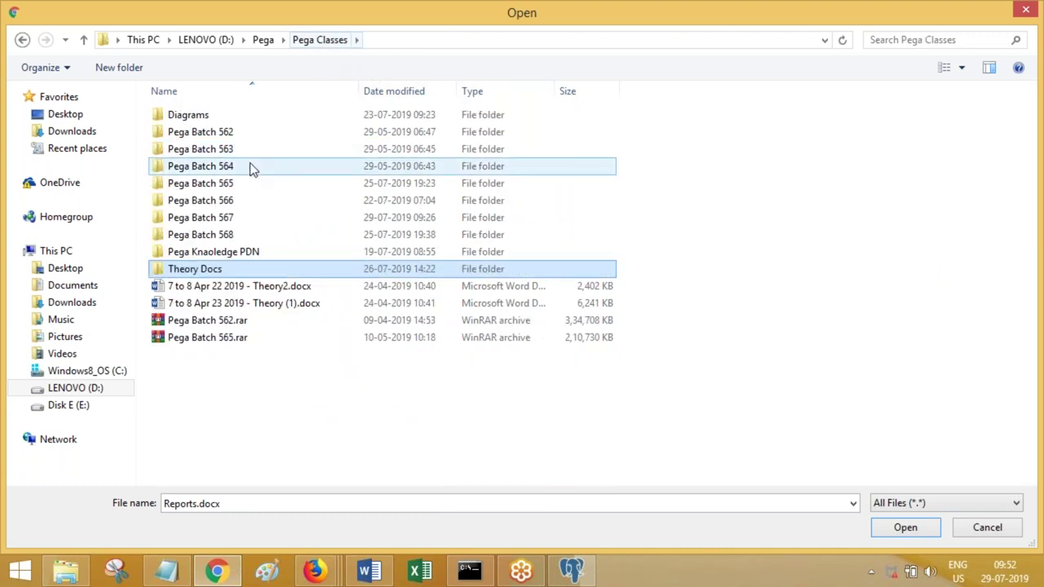
double_click(234, 203)
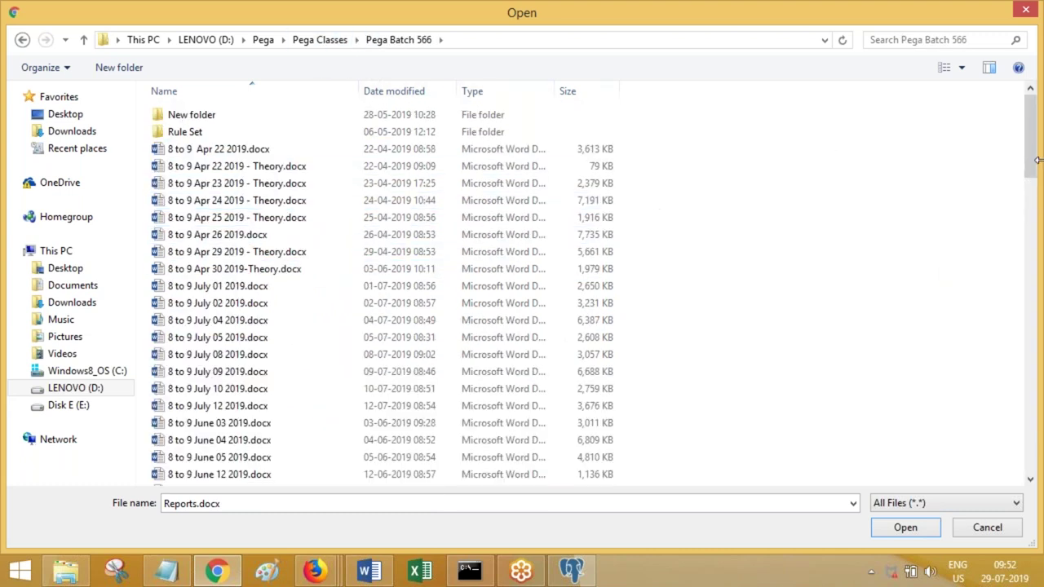
drag(1035, 163, 1033, 469)
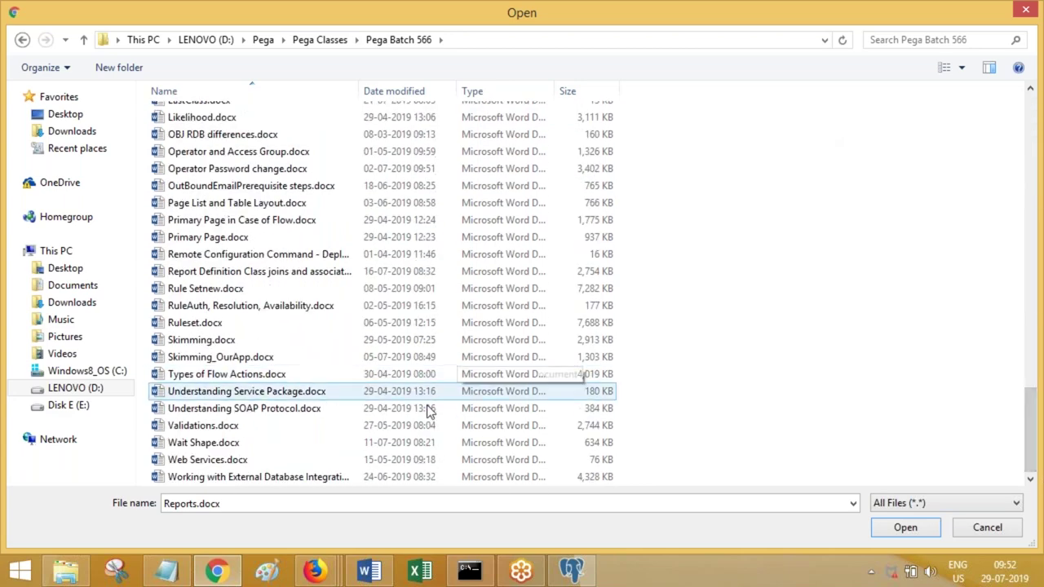
click(280, 483)
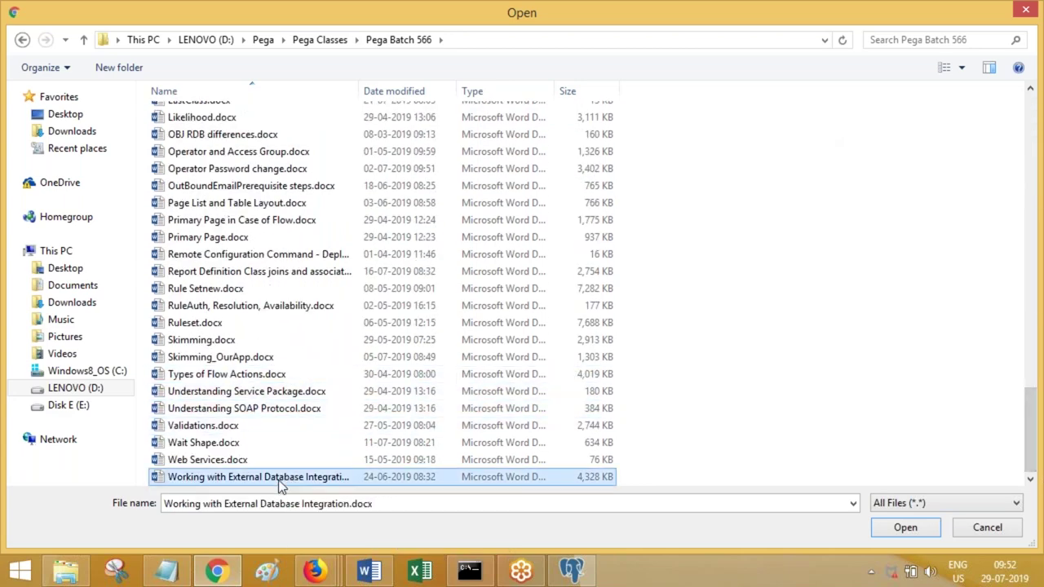
click(892, 530)
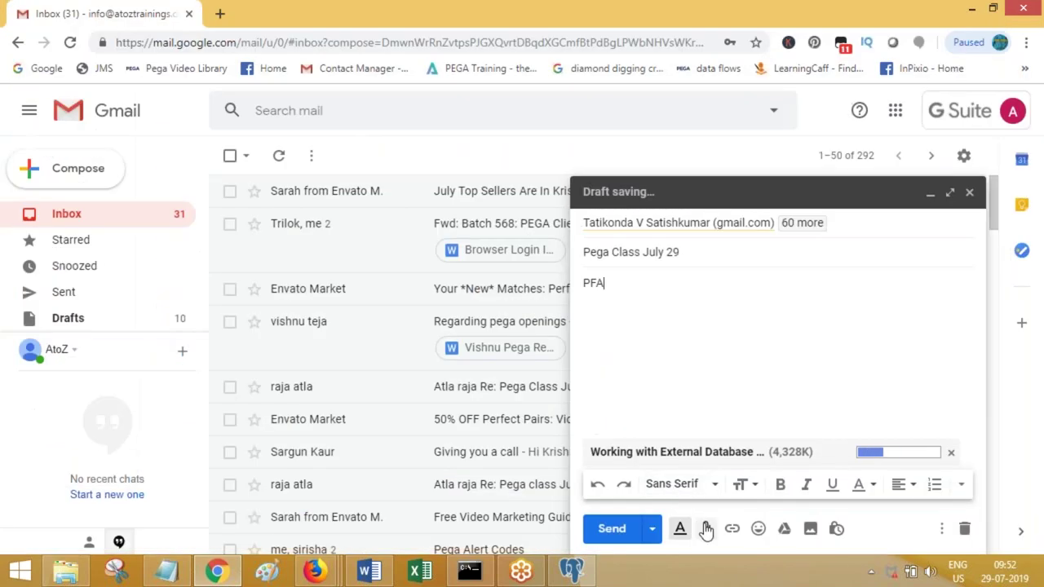
- Attach OBJ RDB differences.docx from Pega Batch 566 as a second attachment
click(706, 528)
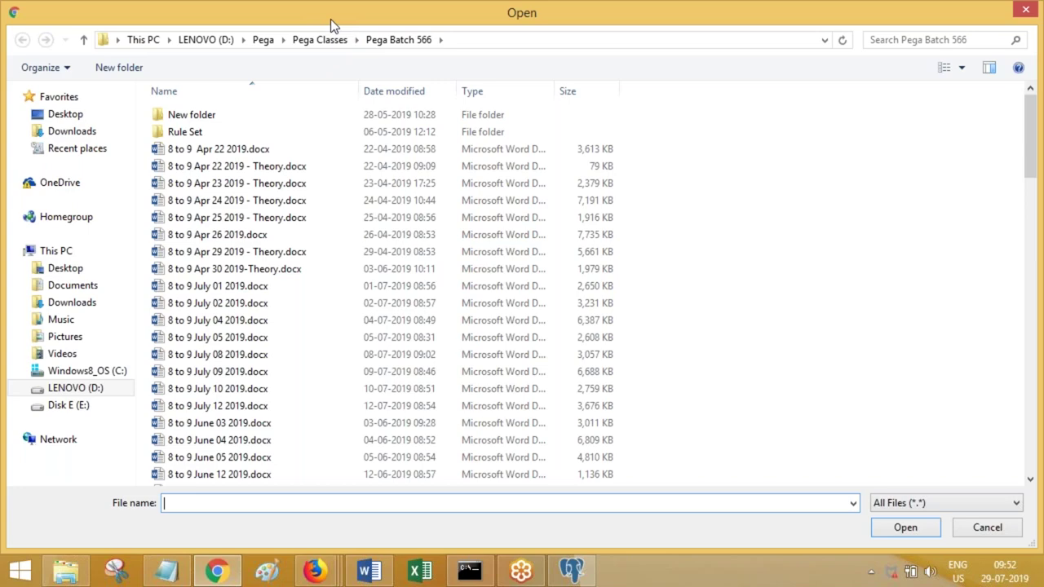
double_click(979, 14)
drag(310, 19, 315, 77)
double_click(315, 77)
drag(1033, 157, 1032, 432)
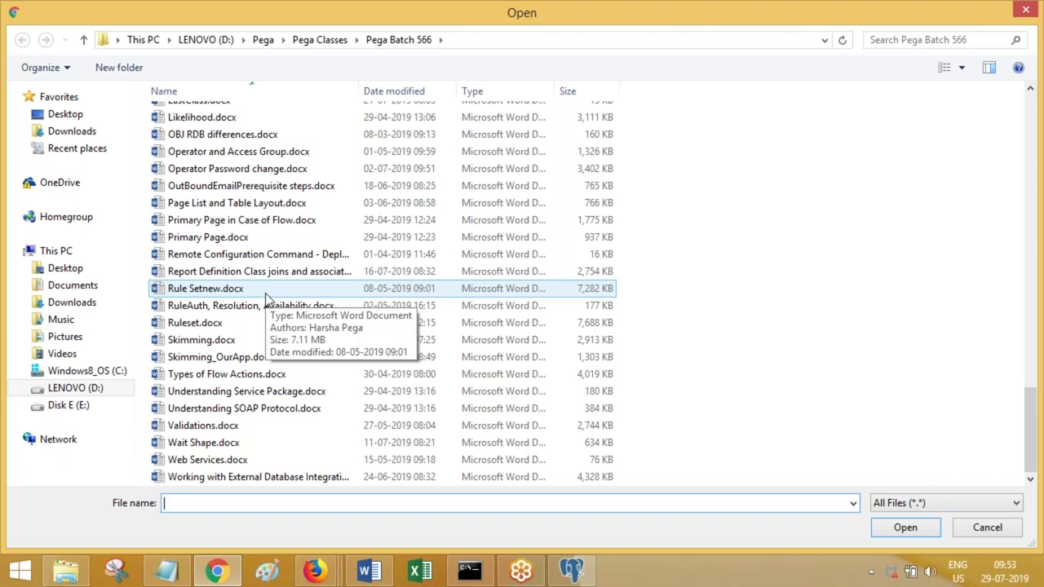
click(219, 136)
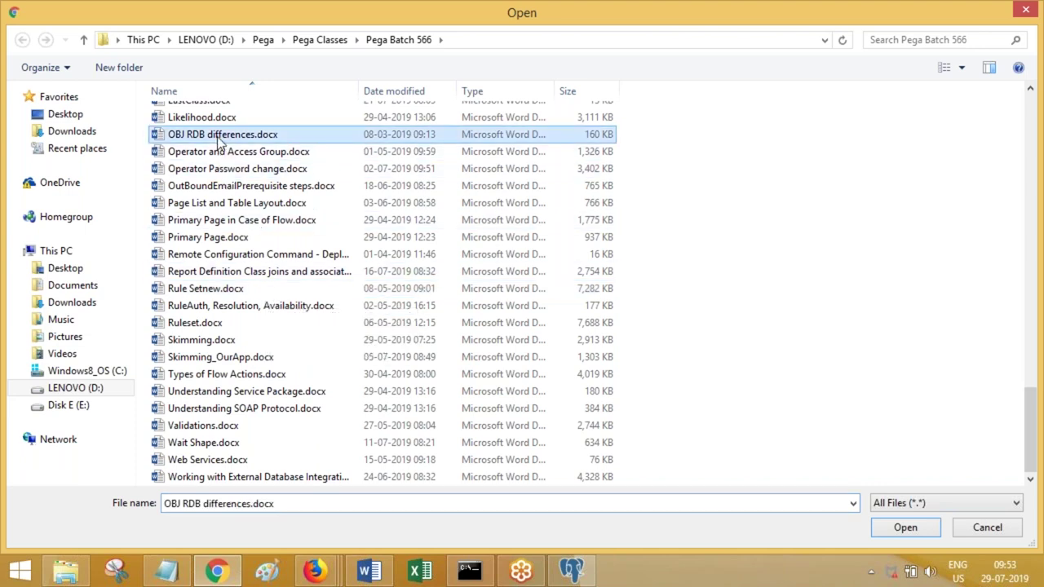
click(906, 527)
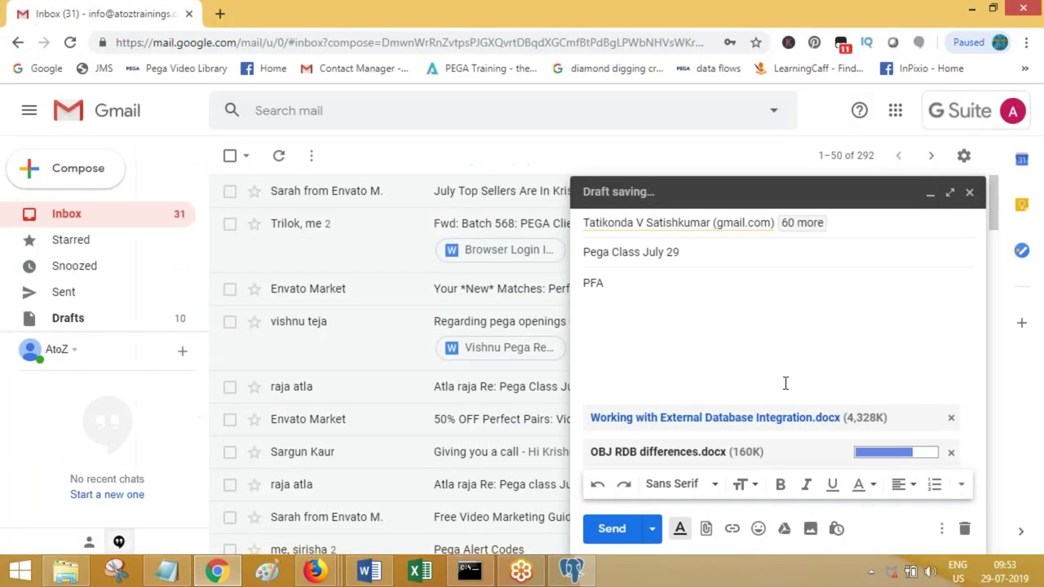
- Remove the External Database Integration attachment and browse to the Pega Batch 567 folder
click(951, 418)
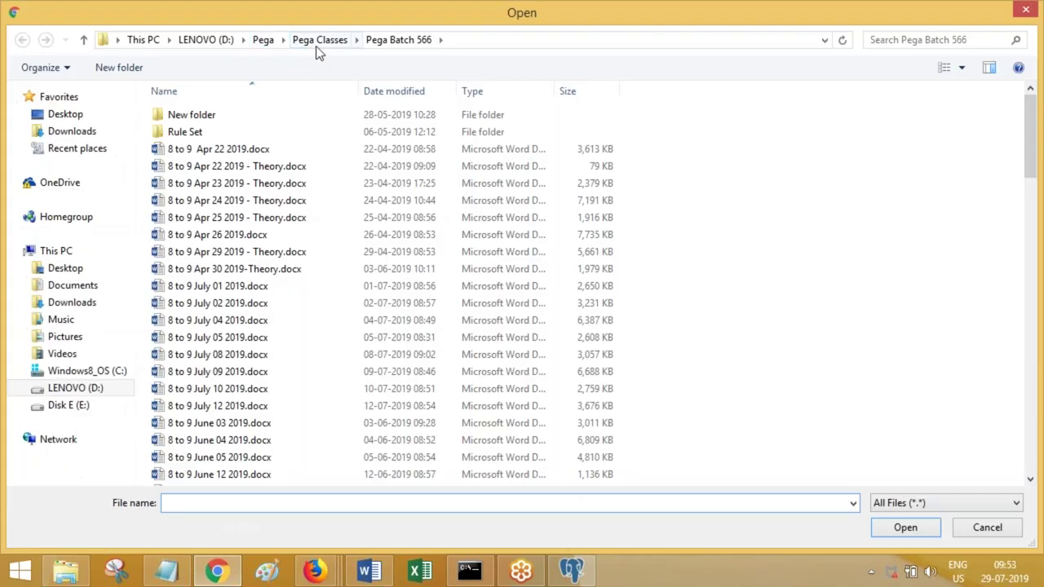
click(320, 40)
click(232, 217)
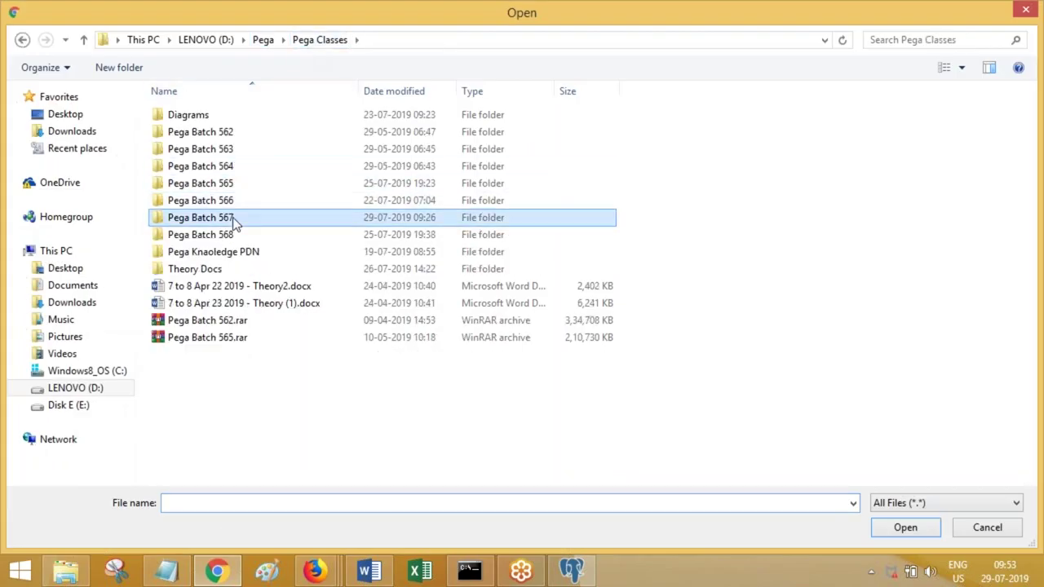
double_click(233, 217)
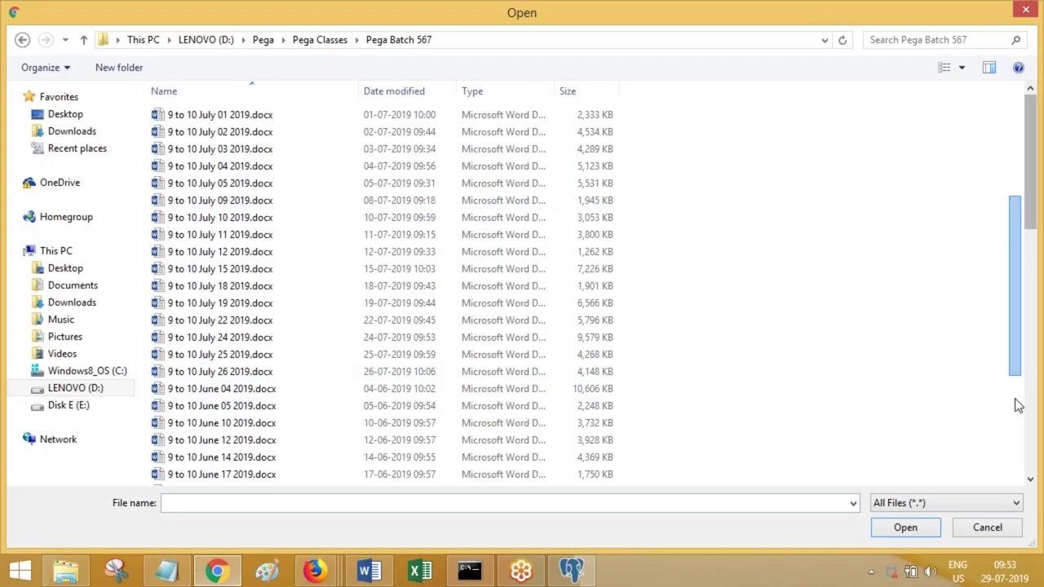
- Attach 'How to Create DB and Tables using pgadmin4 environment.docx' and send the Pega Class July 29 email
click(1031, 443)
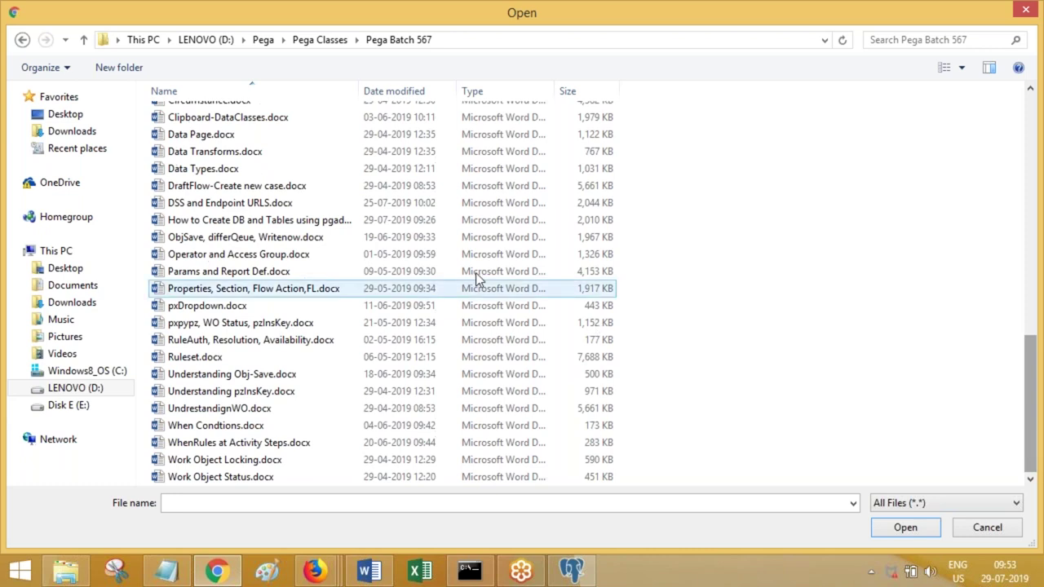
click(299, 219)
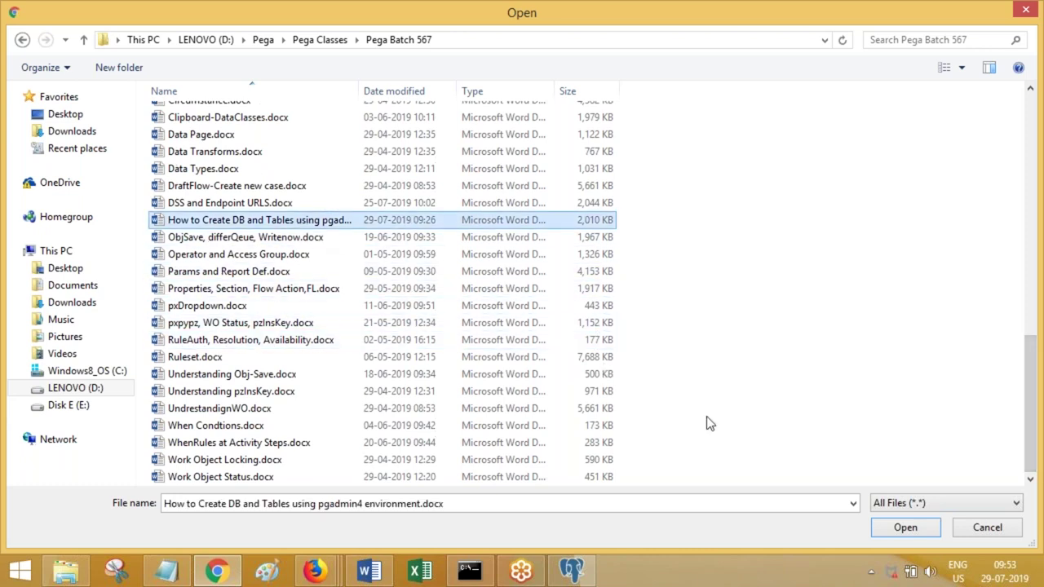
click(907, 524)
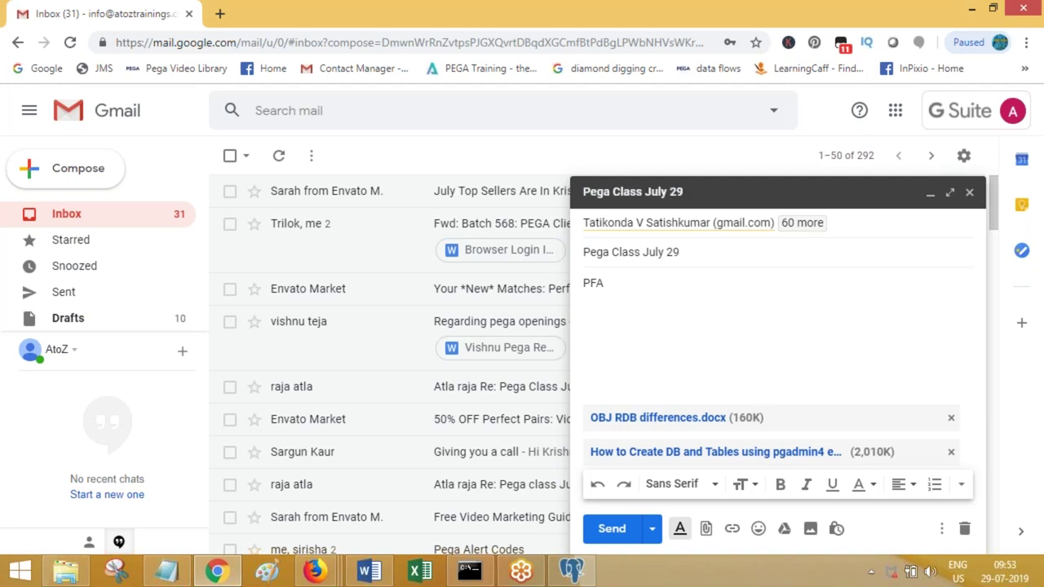
click(612, 528)
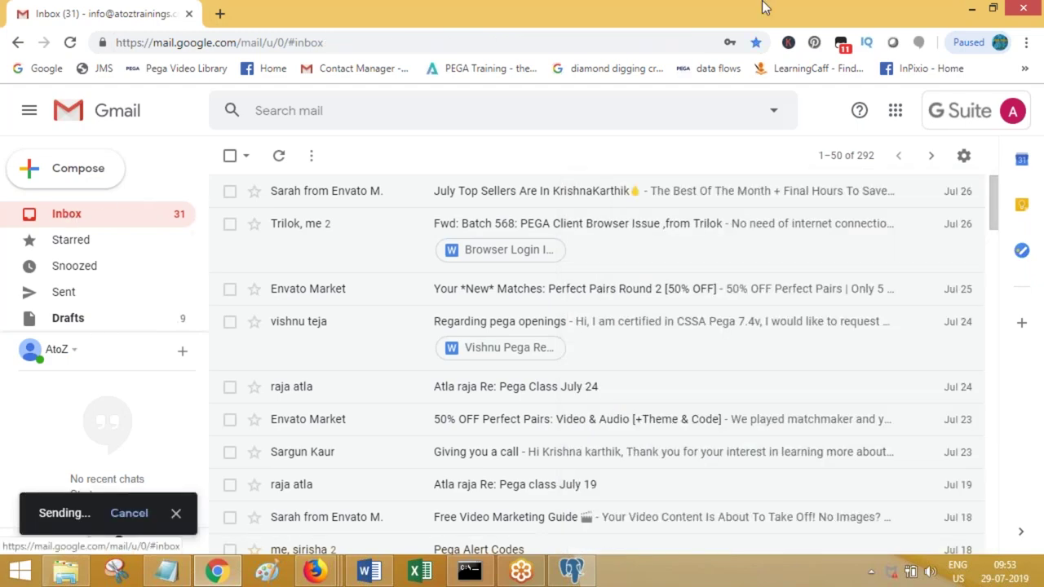
- Bring Pega Dev Studio forward and close the BrowseStatesAct and sfsd activity tabs, discarding sfsd's unsaved changes
click(971, 9)
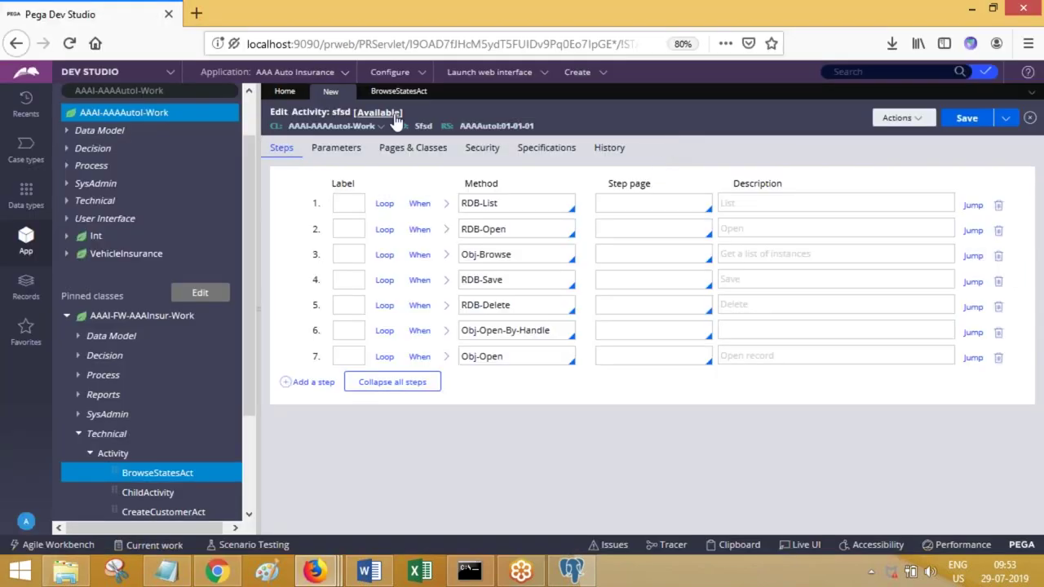
click(437, 93)
click(348, 92)
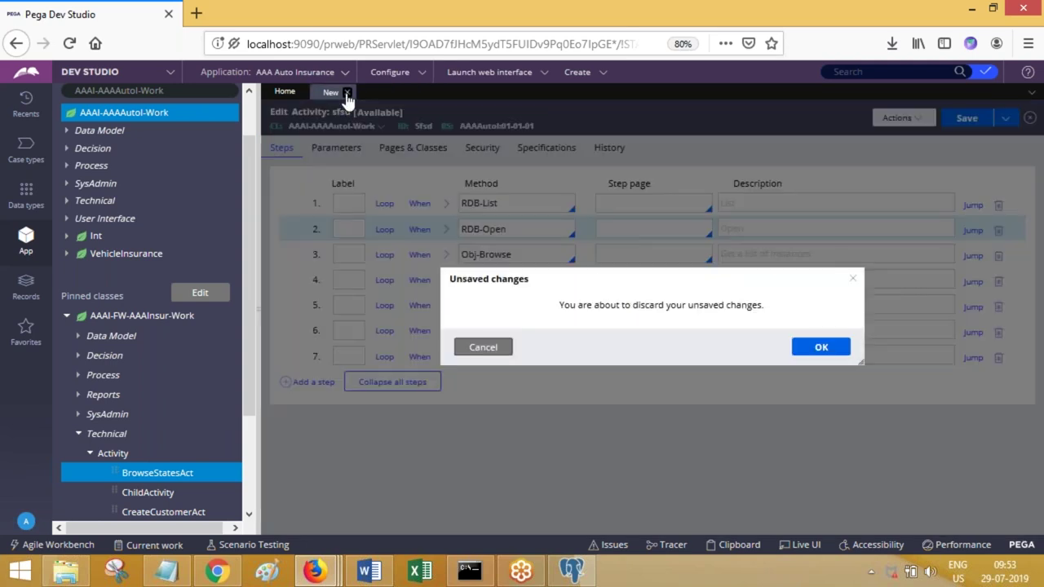
click(797, 358)
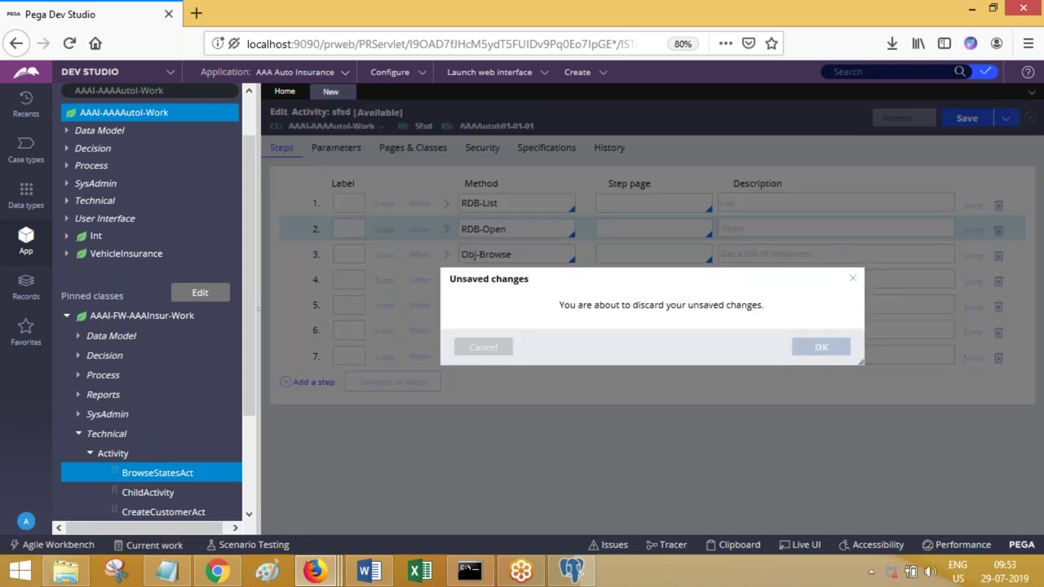